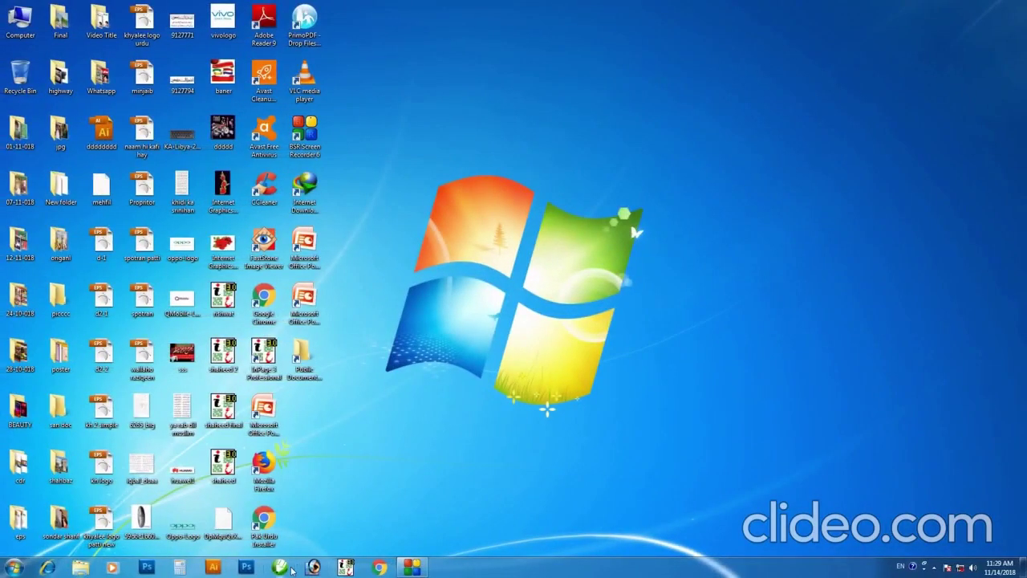
- Launch CorelDRAW X3 from the taskbar and open a blank Letter document, Graphic1
click(288, 569)
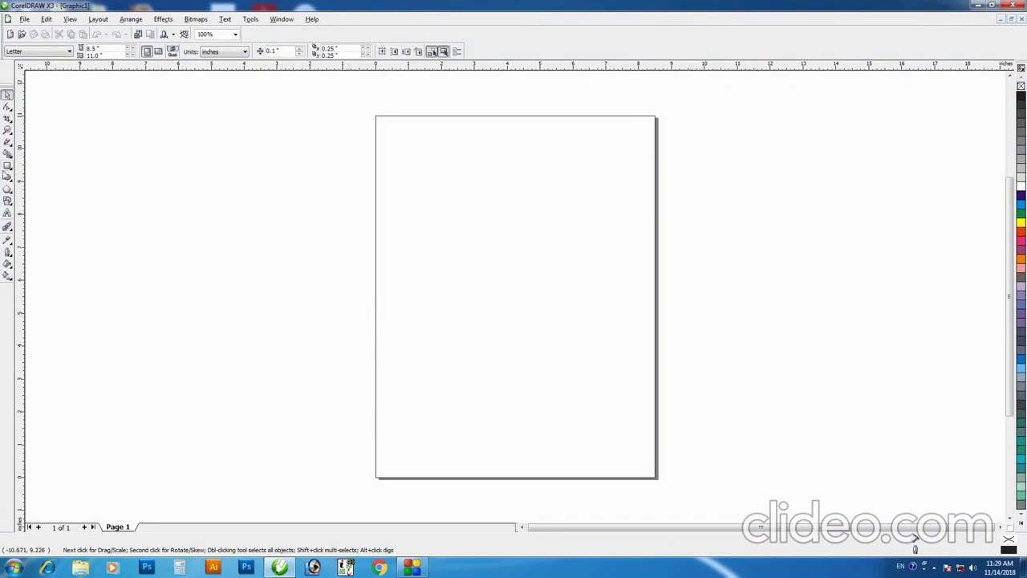
- Type the title 'How create shapes', make it bold and enlarge it
click(7, 212)
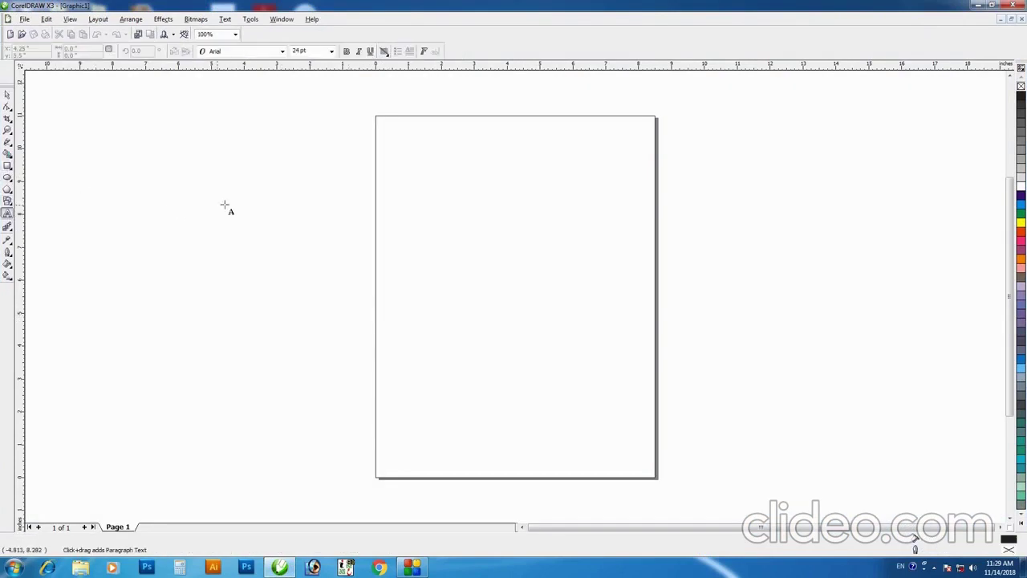
text(How create shapes)
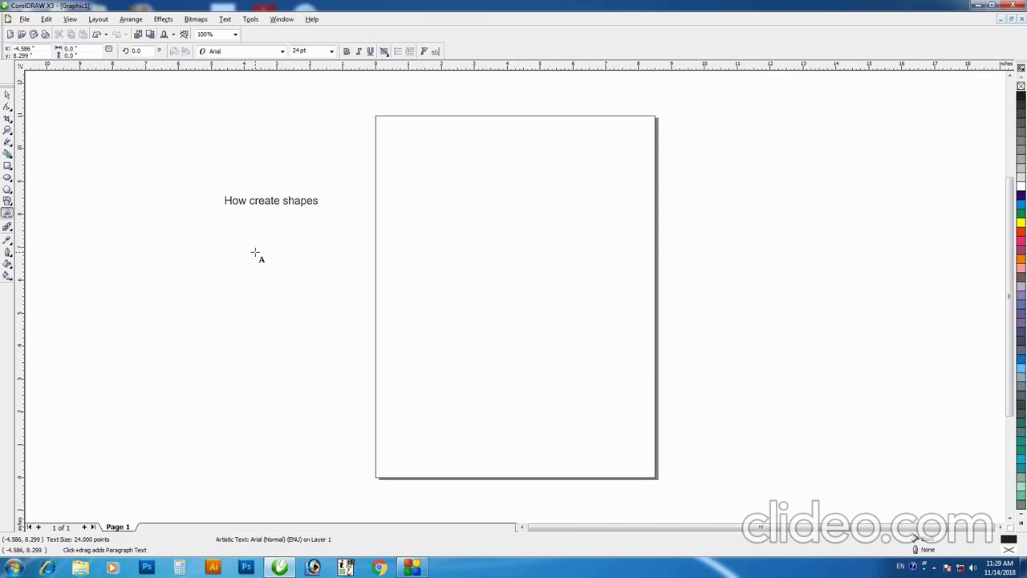
key(ctrl+space)
click(349, 51)
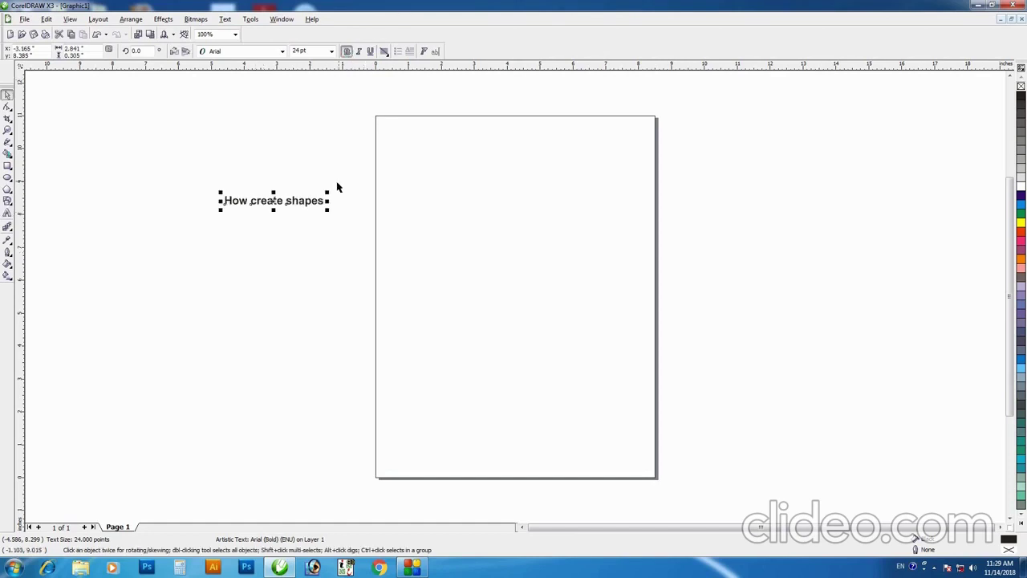
mouse_move(335, 190)
mouse_down()
mouse_move(436, 165)
mouse_move(437, 182)
mouse_up()
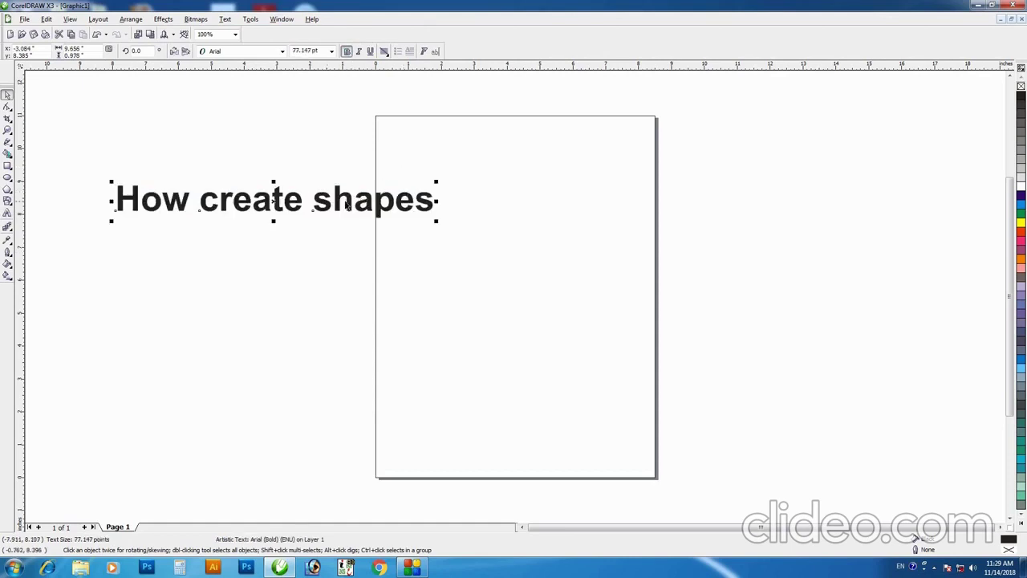
mouse_move(349, 199)
mouse_down()
mouse_move(296, 146)
mouse_move(319, 159)
mouse_move(299, 159)
mouse_up()
- Position the bold title across the top of the page and zoom in around it
click(318, 258)
key(z)
drag(227, 101, 740, 330)
click(762, 348)
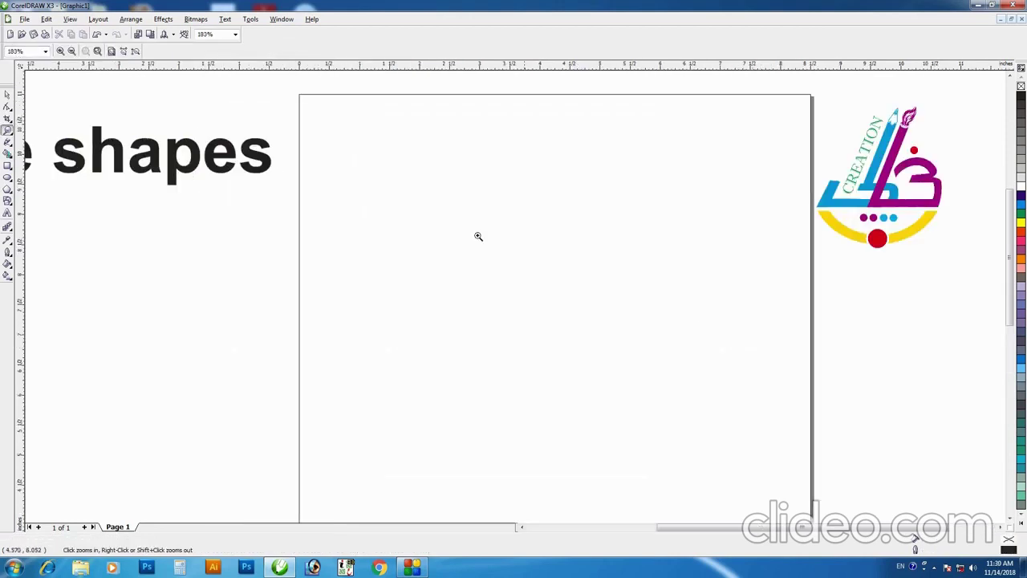
key(space)
mouse_move(265, 160)
mouse_down()
mouse_move(810, 146)
mouse_move(751, 119)
mouse_up()
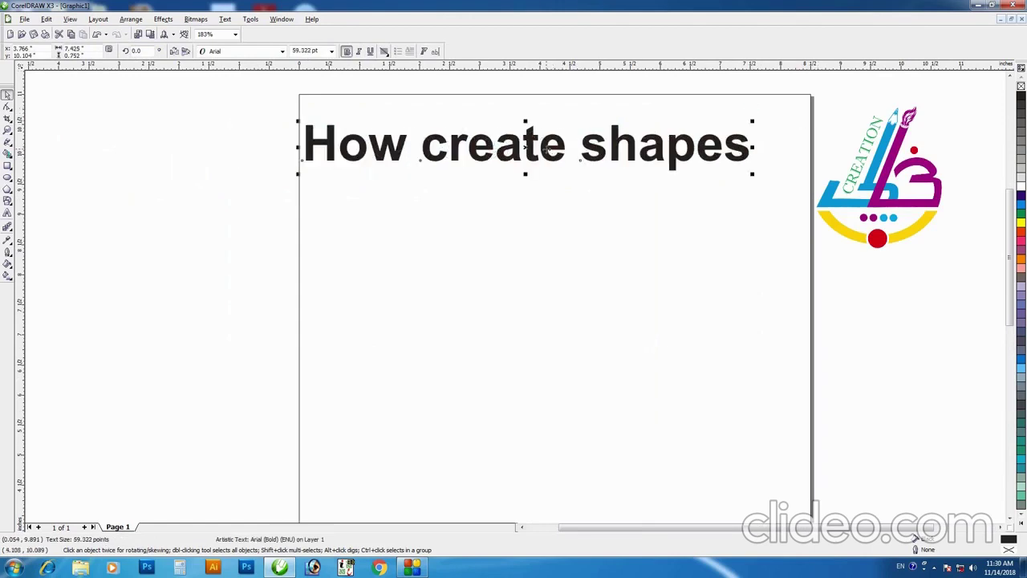
drag(545, 149, 563, 148)
key(z)
drag(213, 93, 827, 380)
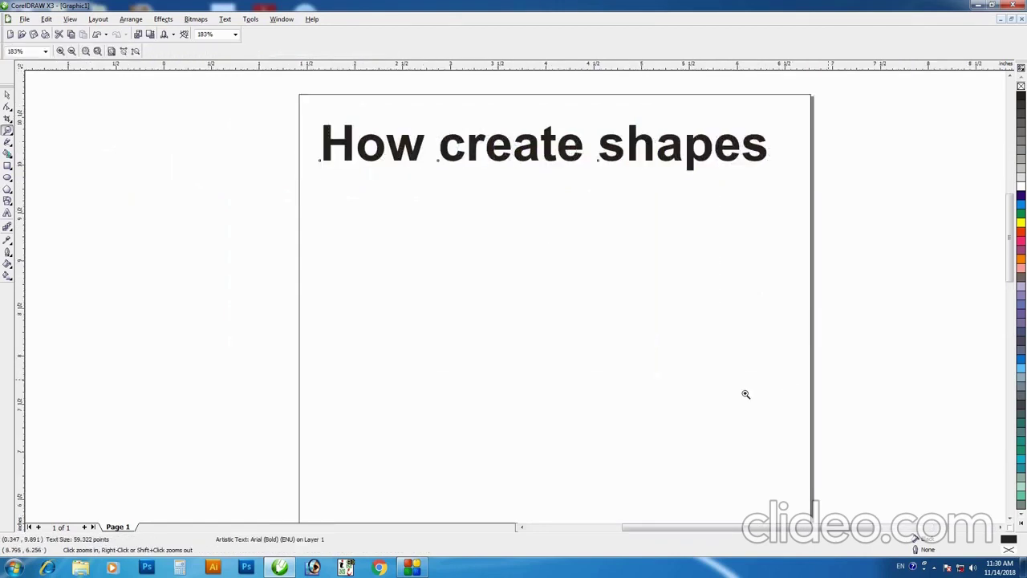
key(shift+F2)
key(space)
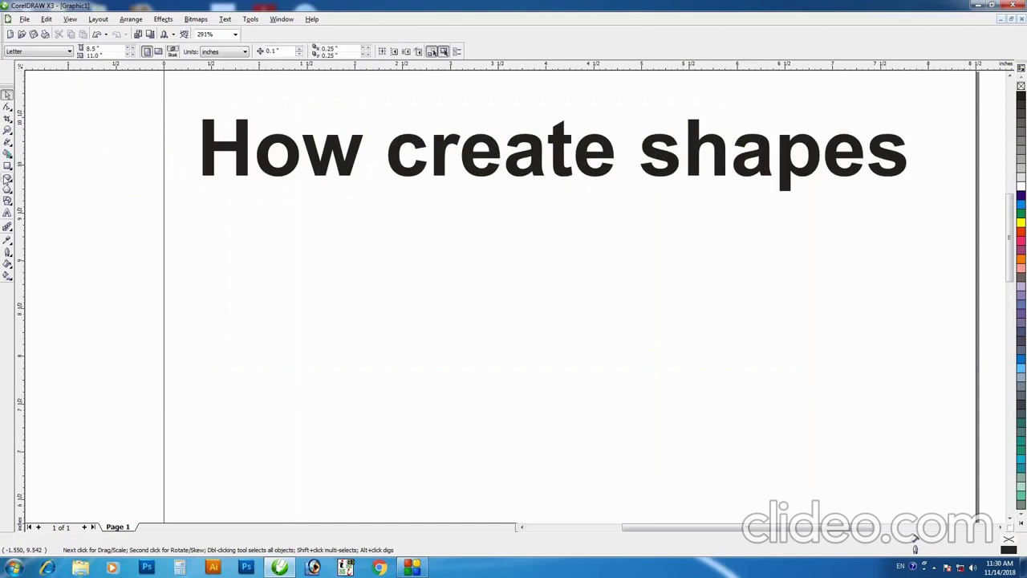
- Draw a rectangle below the title and a larger ellipse overlapping it
click(8, 166)
mouse_move(213, 243)
mouse_down()
mouse_move(442, 401)
mouse_move(483, 402)
mouse_up()
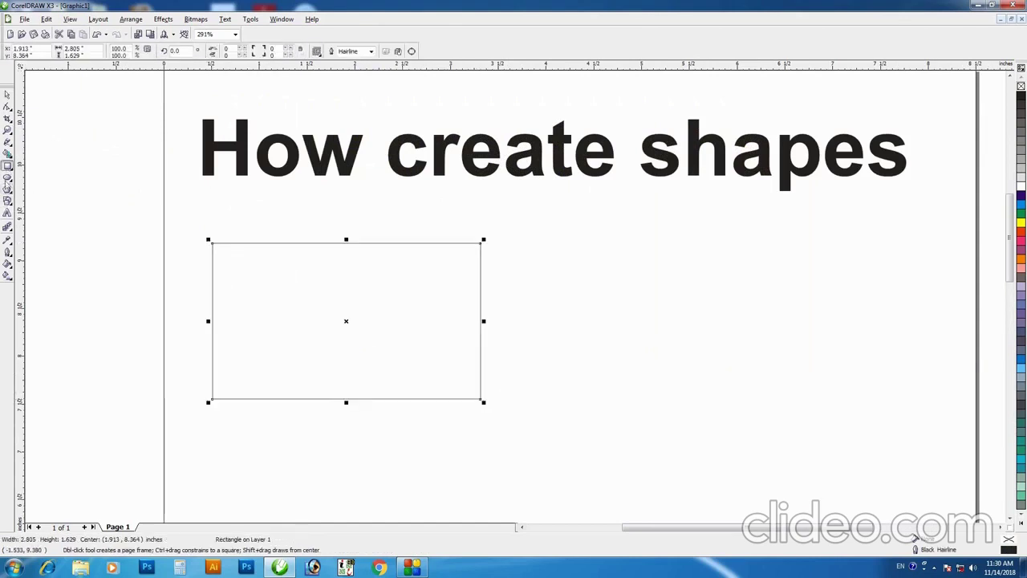
click(7, 178)
mouse_move(201, 215)
mouse_down()
mouse_move(484, 367)
mouse_move(495, 401)
mouse_up()
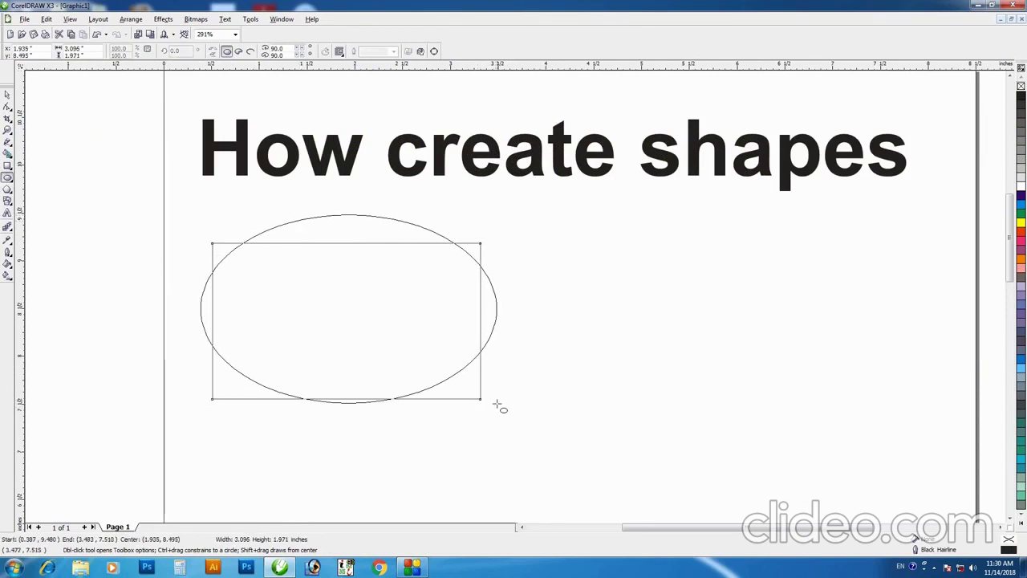
drag(495, 401, 500, 405)
- Centre the ellipse on the rectangle, weld them, and fill the result orange-red
key(space)
shift+click(479, 245)
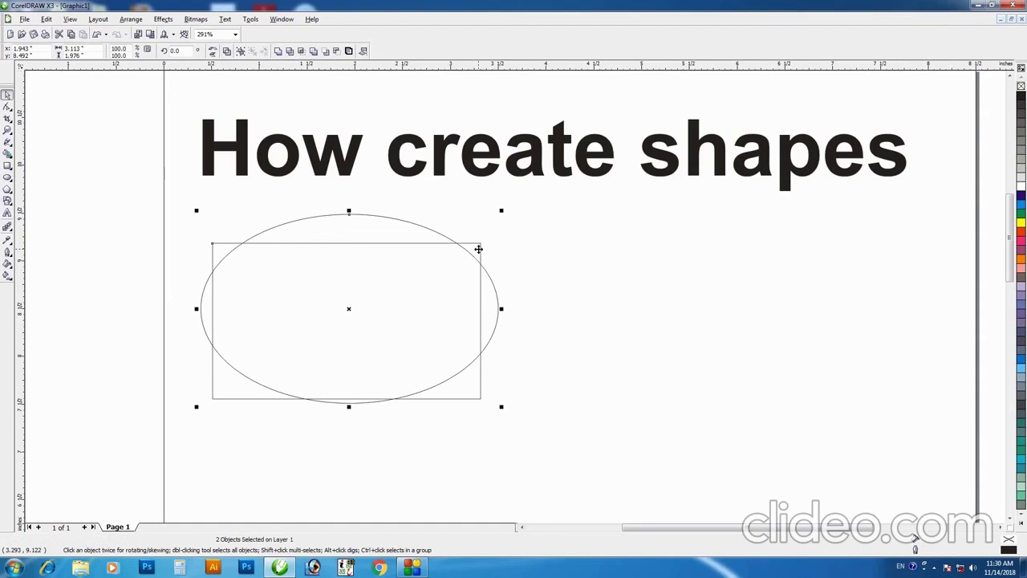
key(c)
key(e)
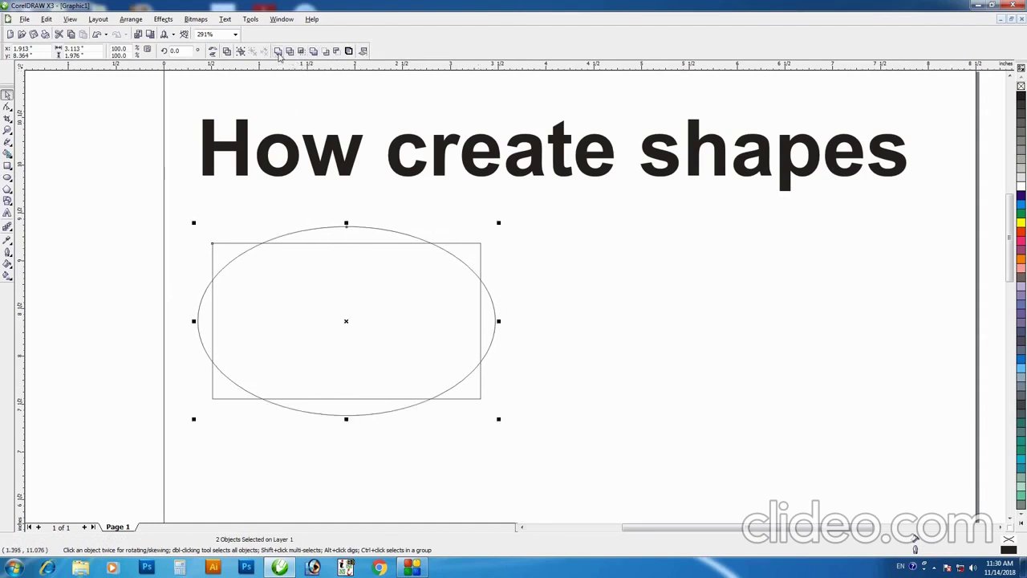
click(278, 52)
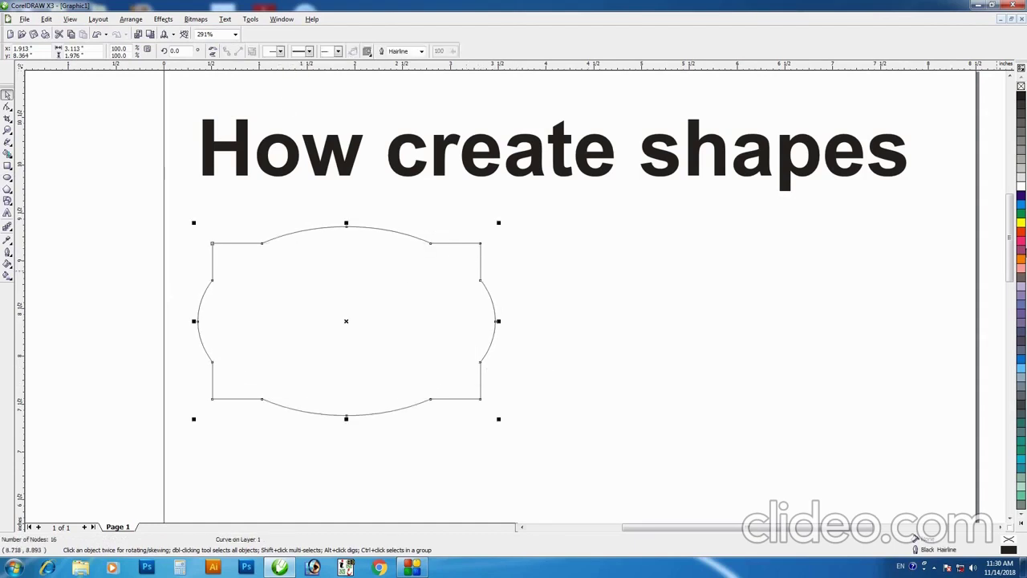
click(1021, 236)
click(637, 358)
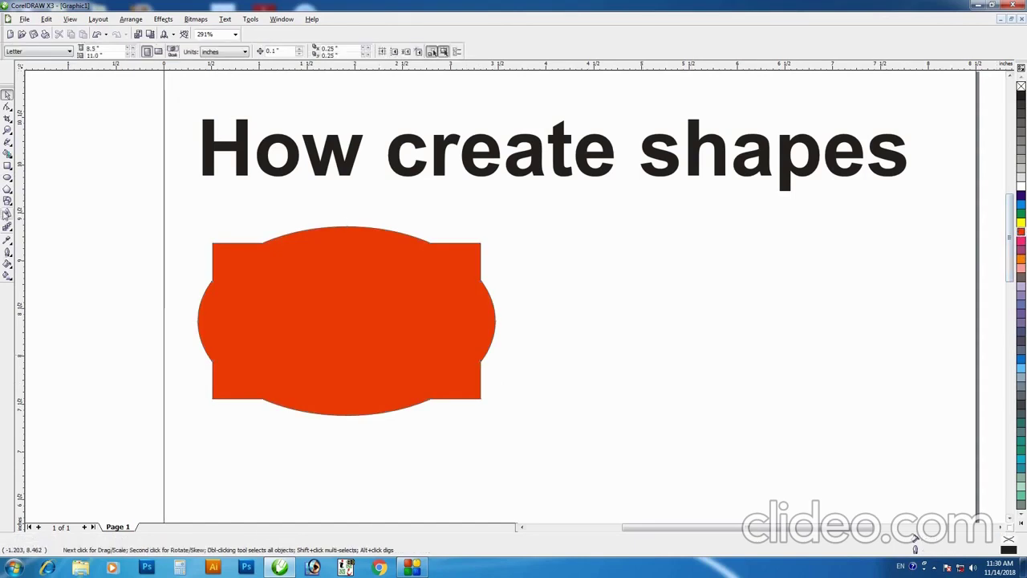
click(7, 178)
- Draw a tall narrow ellipse and repeat rotated copies around its centre to form a flower
drag(656, 229, 709, 411)
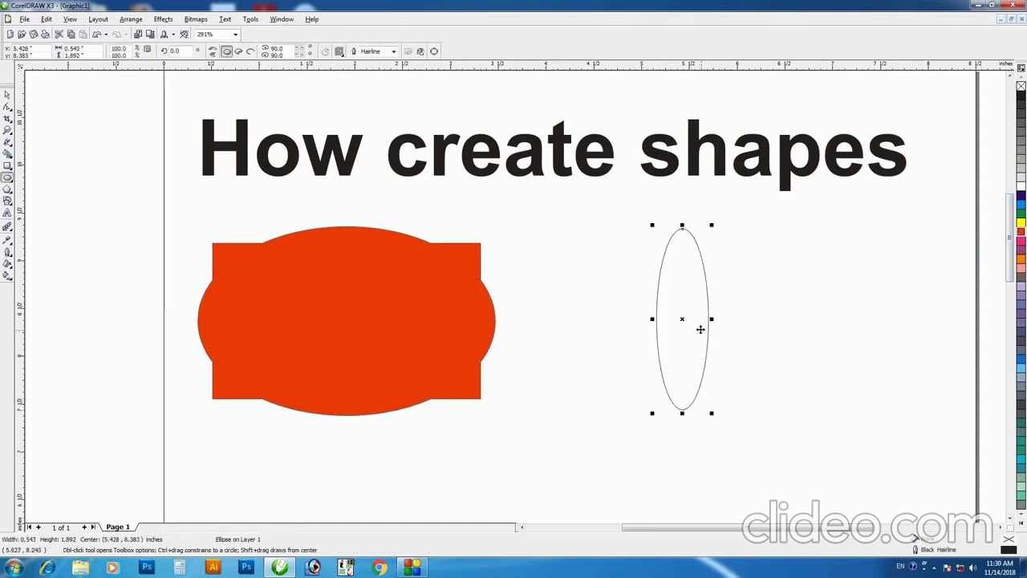
key(space)
click(698, 326)
drag(712, 228, 755, 246)
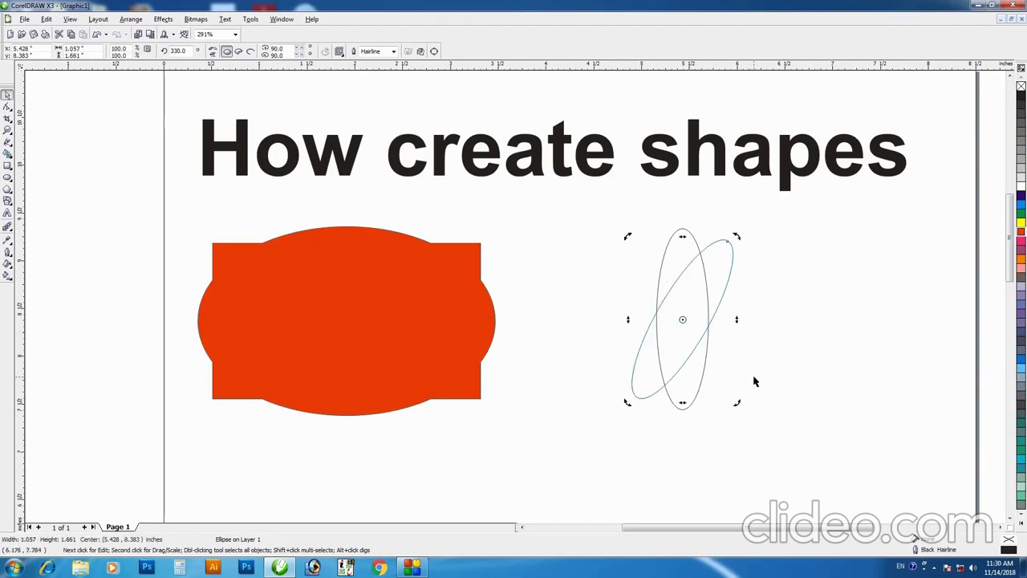
key(ctrl+r)
key(ctrl+r)
key(ctrl+r)
key(ctrl+r)
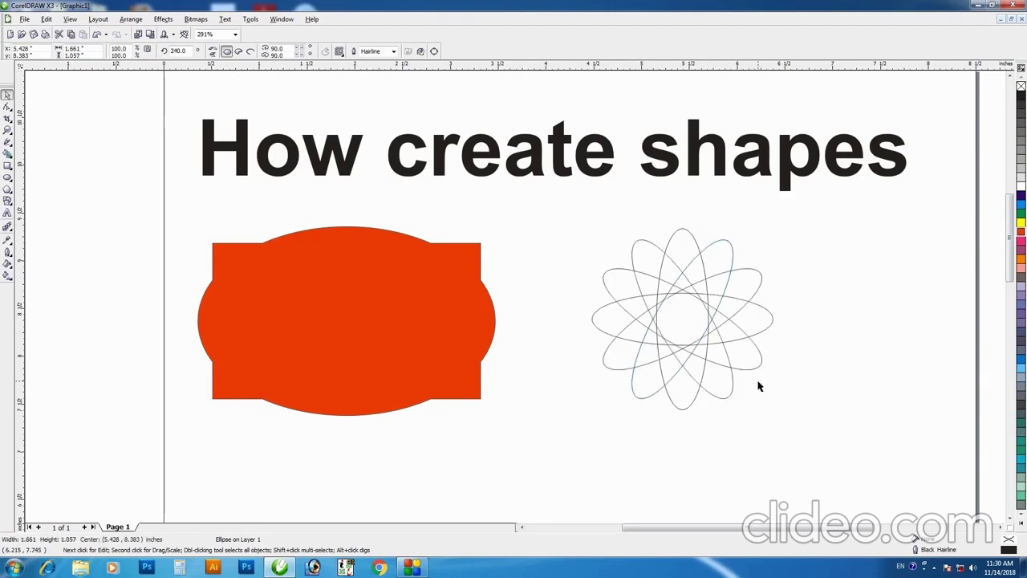
- Weld the ellipses into a red flower beside the label, and draw a tall rectangle to its right
drag(827, 215, 536, 467)
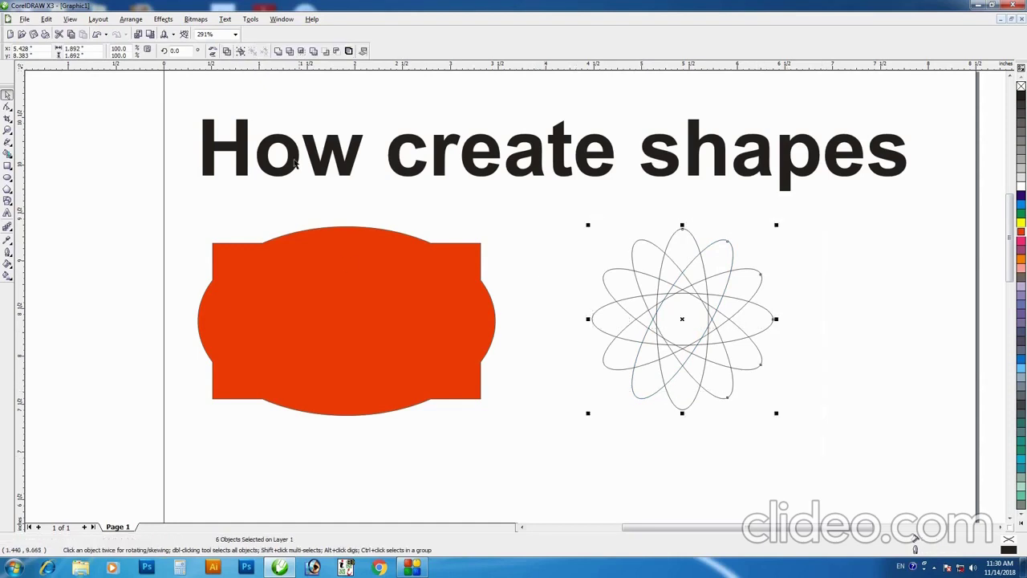
click(278, 51)
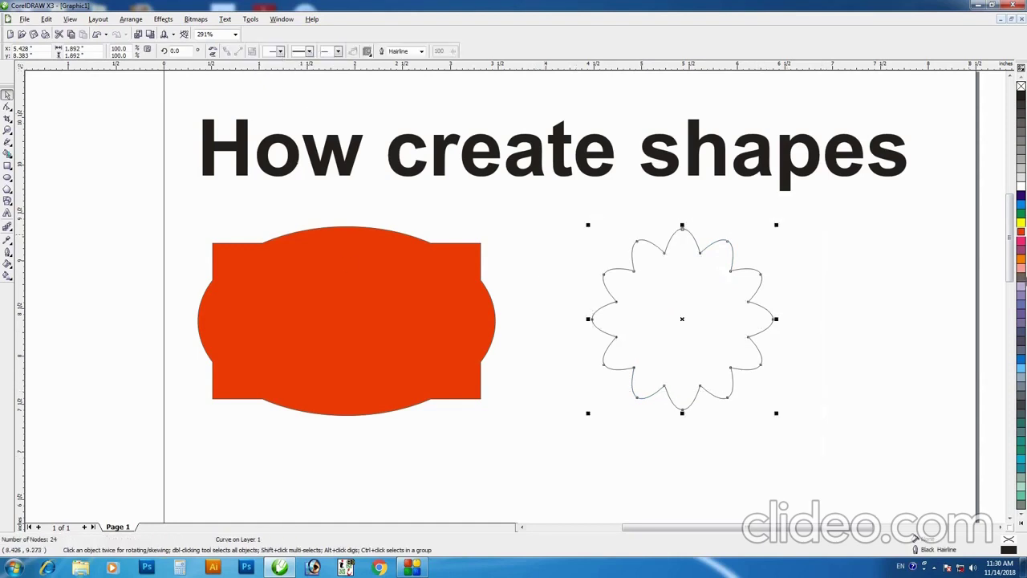
click(1021, 232)
drag(694, 362, 619, 353)
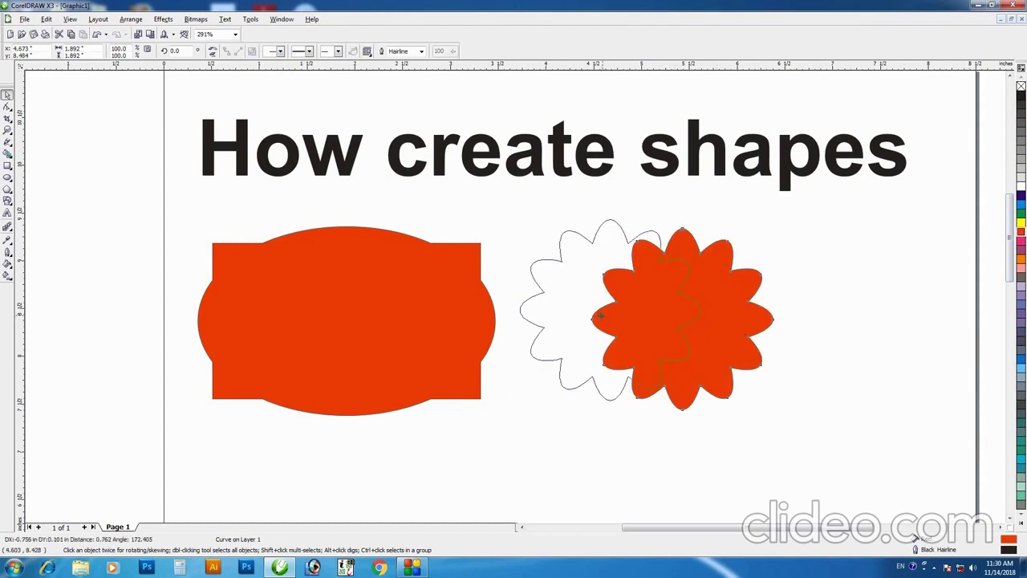
click(799, 357)
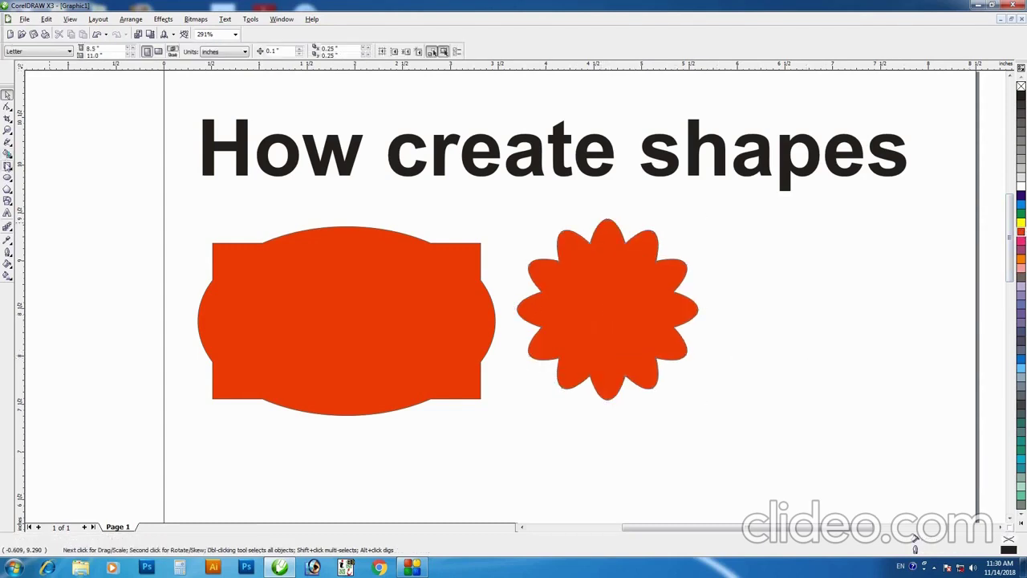
key(F6)
mouse_move(743, 232)
mouse_down()
mouse_move(813, 373)
mouse_move(835, 370)
mouse_up()
- Convert the tall rectangle to curves and edit its nodes into a slanted top edge
key(space)
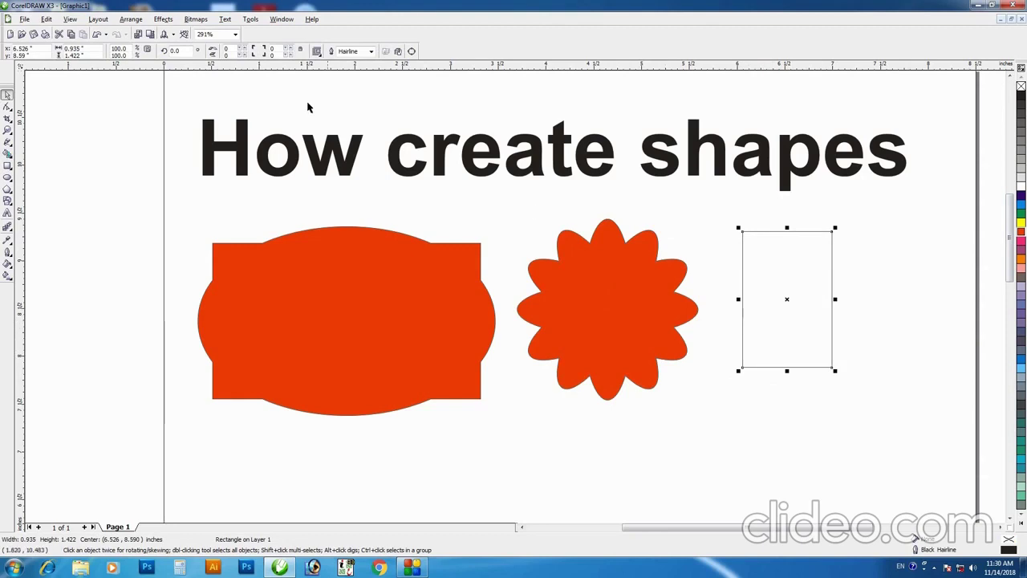
click(131, 18)
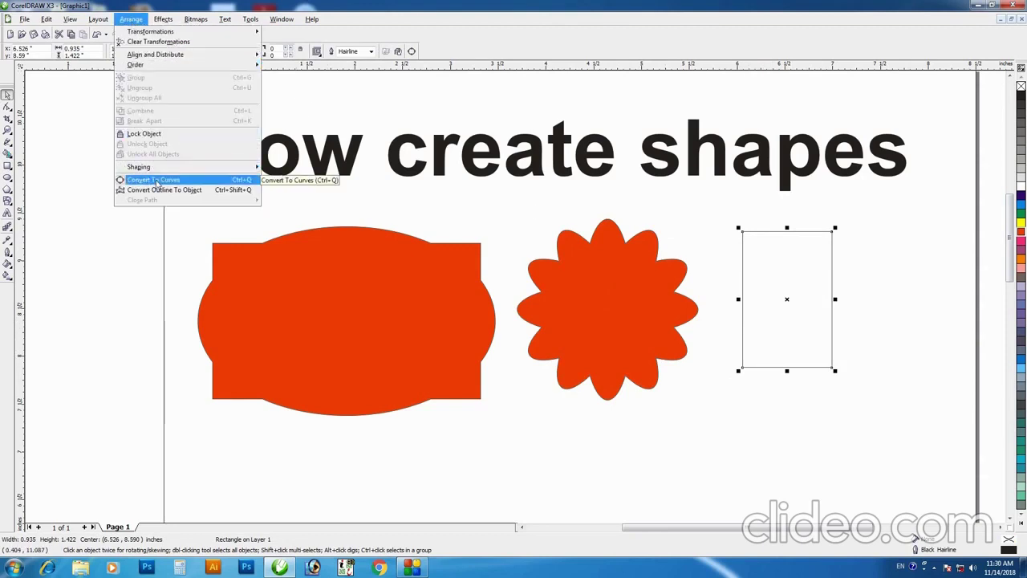
click(156, 183)
key(F10)
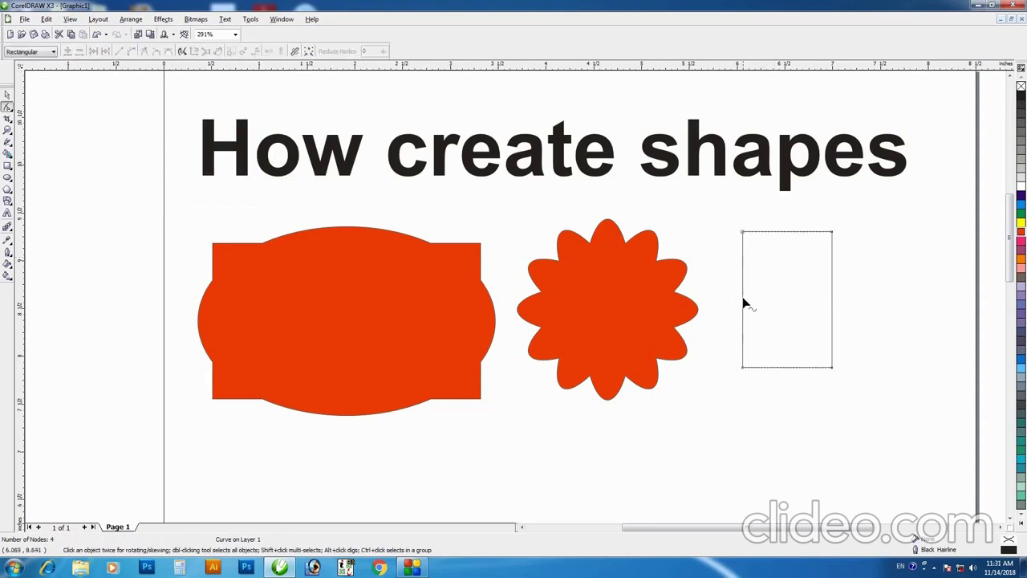
double_click(742, 296)
double_click(743, 233)
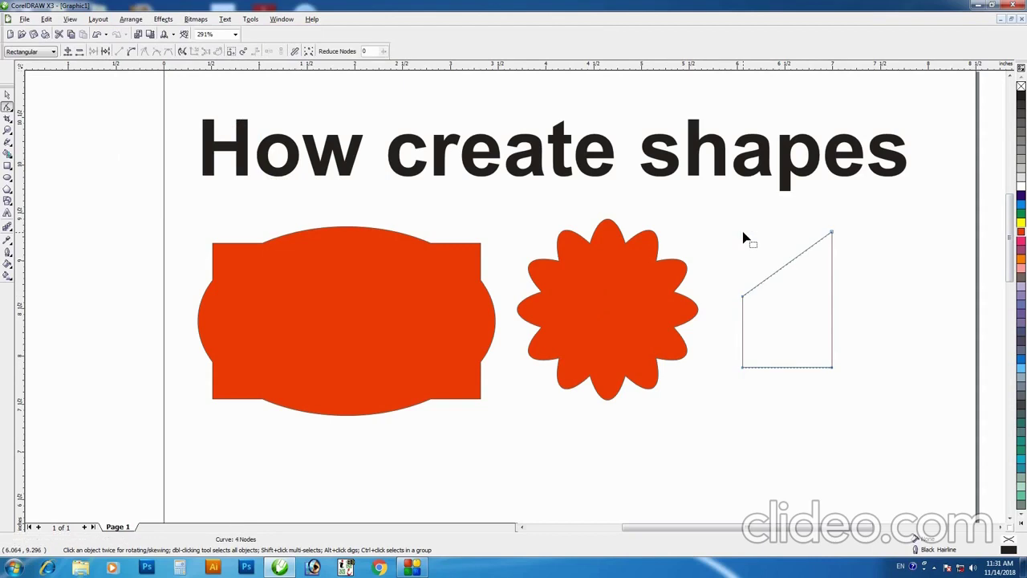
double_click(769, 277)
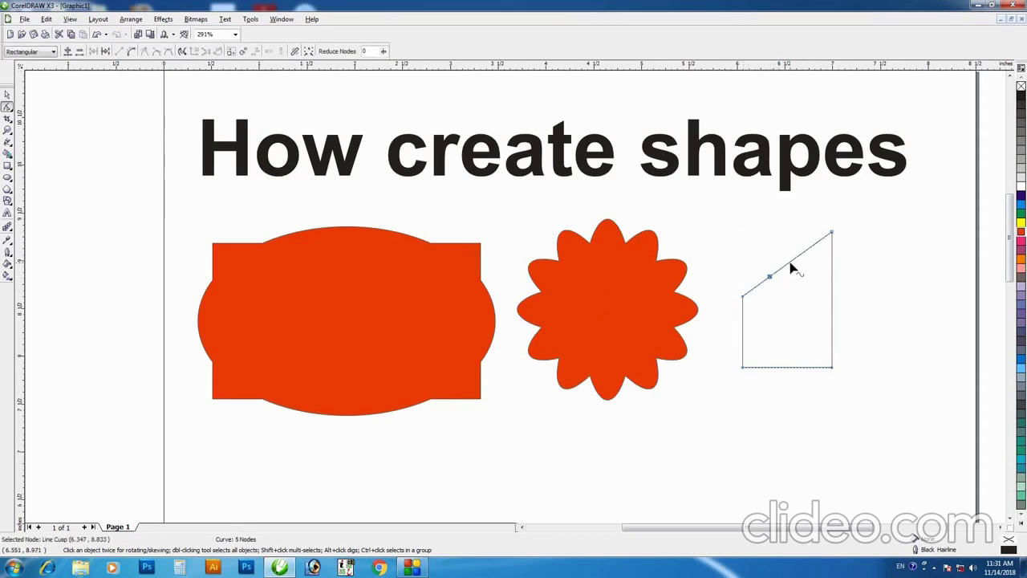
double_click(786, 265)
drag(769, 276, 764, 280)
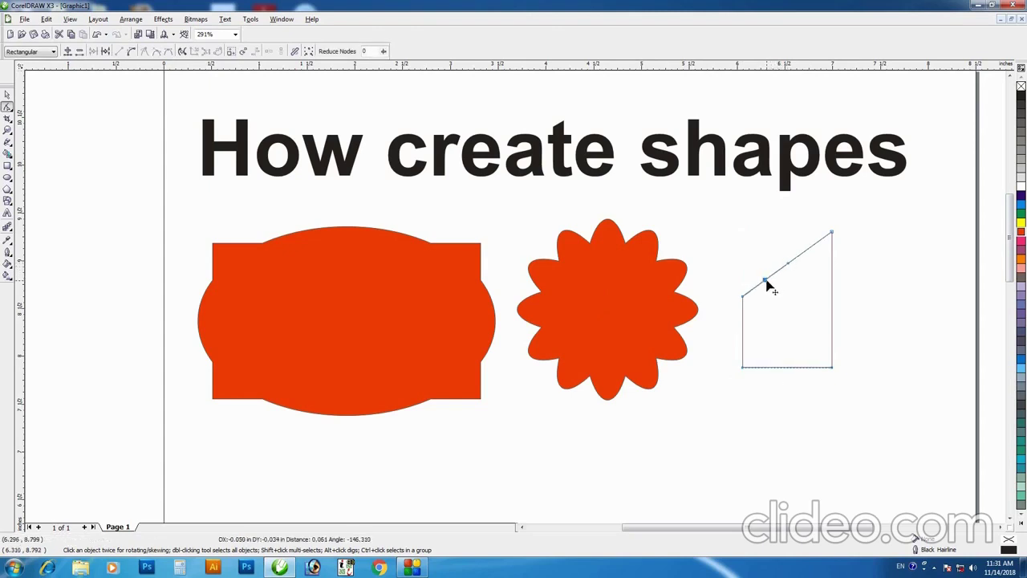
- Convert the slanted top segments to curves and bend them into upward scallop arcs
drag(727, 222, 895, 332)
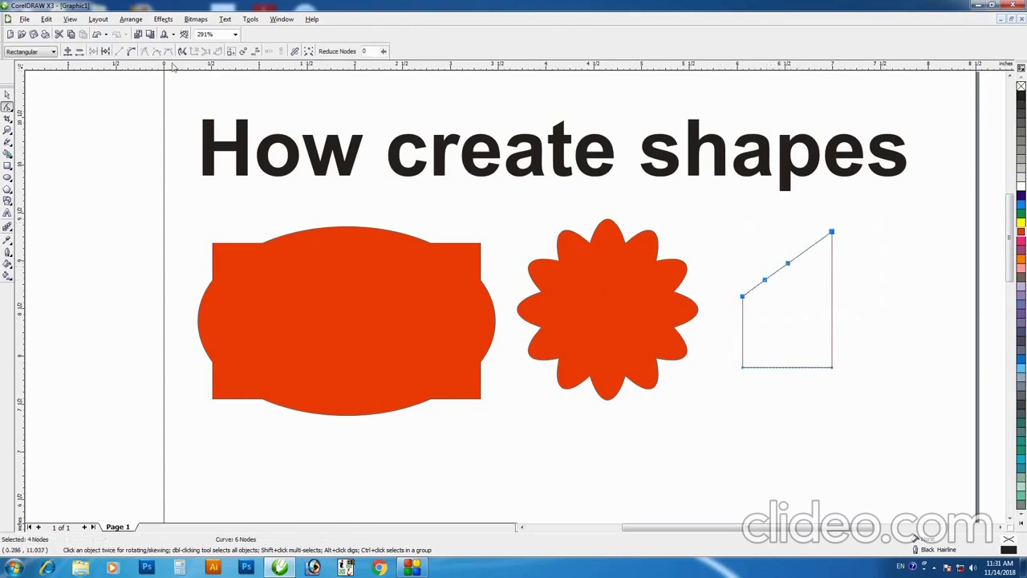
click(133, 55)
click(754, 299)
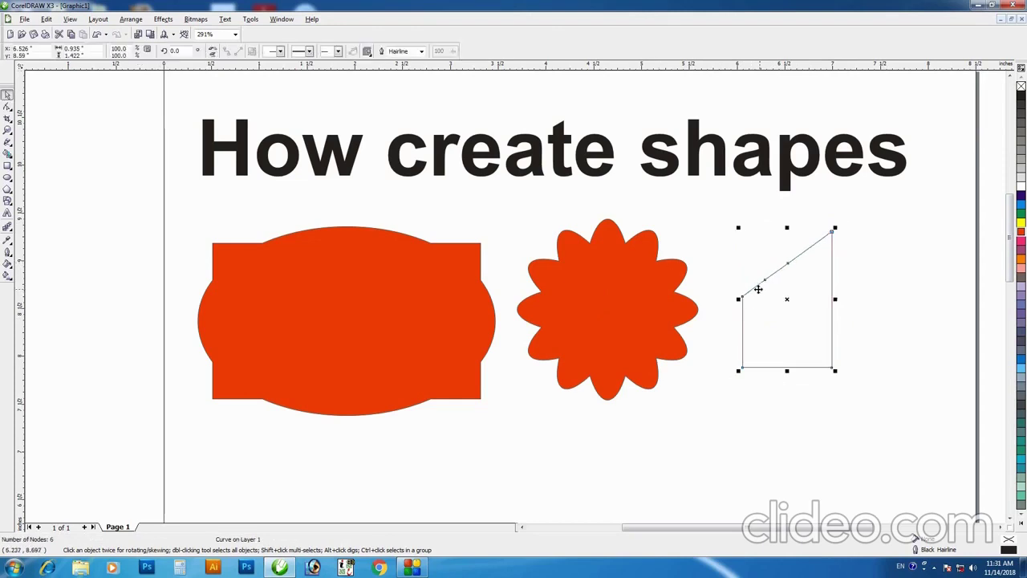
drag(757, 291, 789, 271)
click(788, 265)
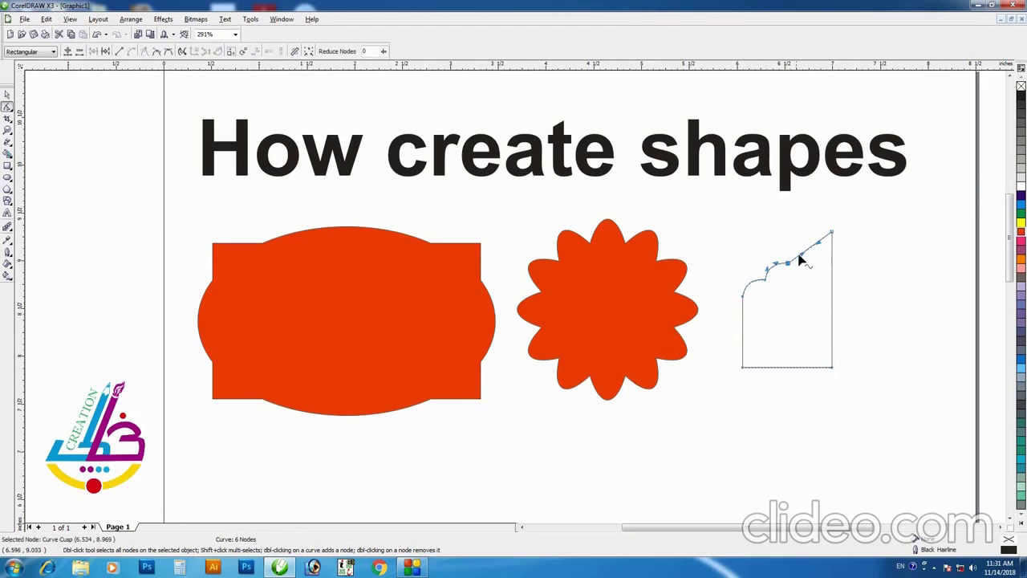
drag(822, 256, 821, 268)
key(space)
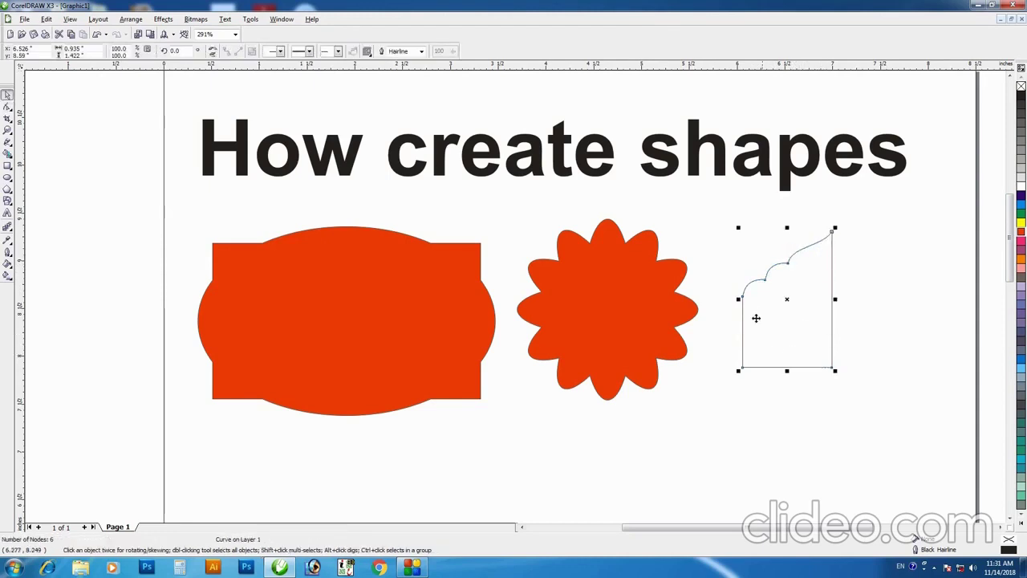
- Mirror-copy the scalloped half to the right and weld both into an arch
drag(738, 299, 927, 299)
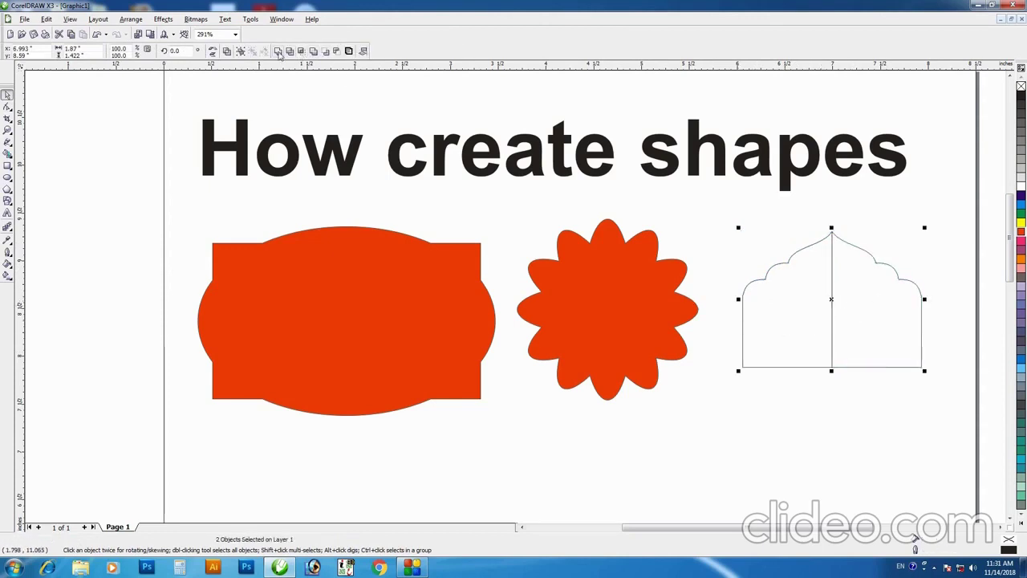
click(278, 51)
drag(809, 350, 801, 336)
click(811, 315)
click(823, 217)
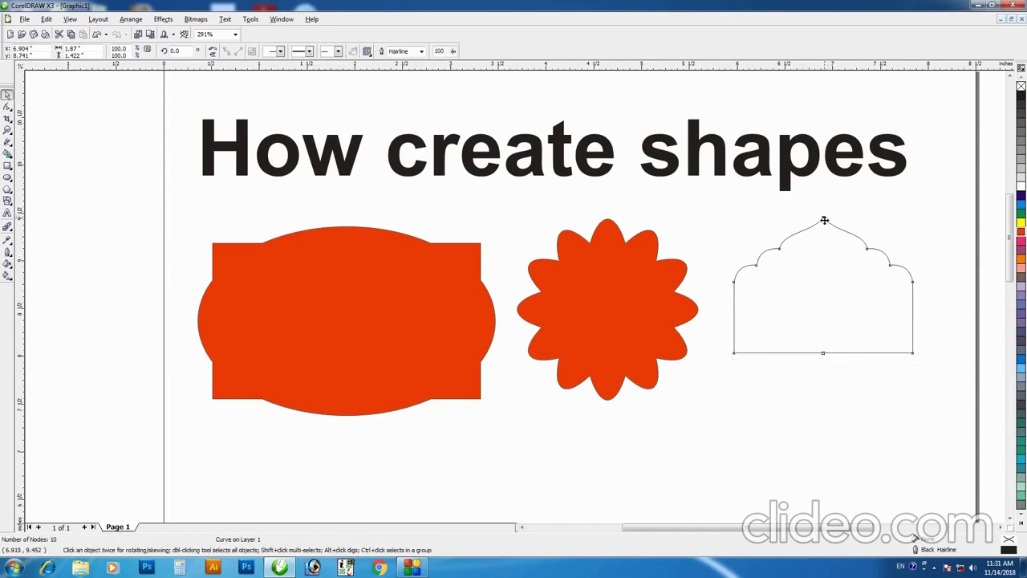
- Weld an upside-down copy below the arch, fill the closed shape green, and move it up
mouse_move(823, 217)
mouse_down()
mouse_move(812, 230)
mouse_move(822, 231)
mouse_move(824, 360)
mouse_up()
drag(832, 412, 832, 398)
shift+click(834, 296)
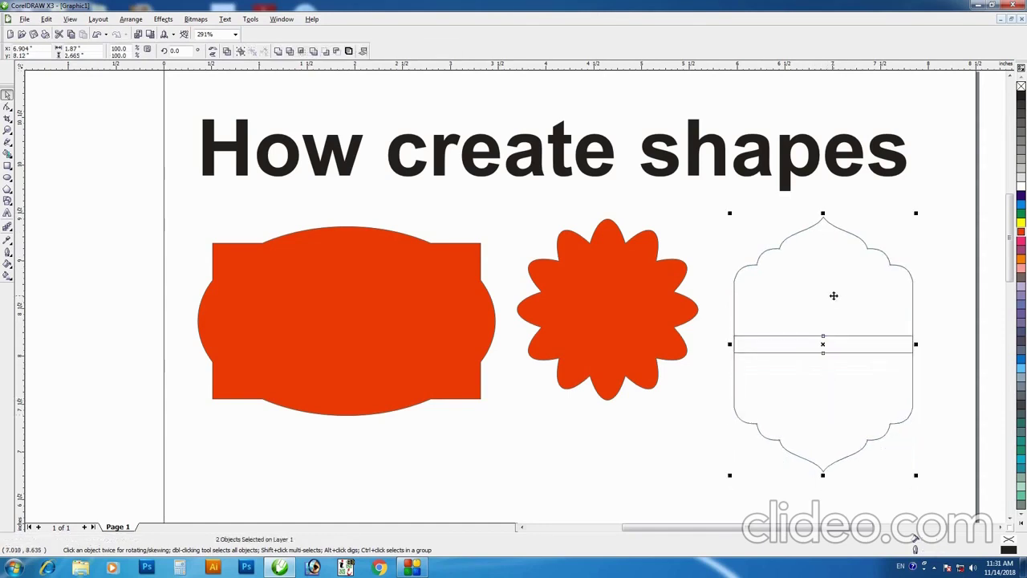
click(277, 50)
click(1020, 215)
drag(735, 409, 735, 388)
click(715, 414)
- Show the whole page and colour the star blue
scroll(736, 415, down, 2)
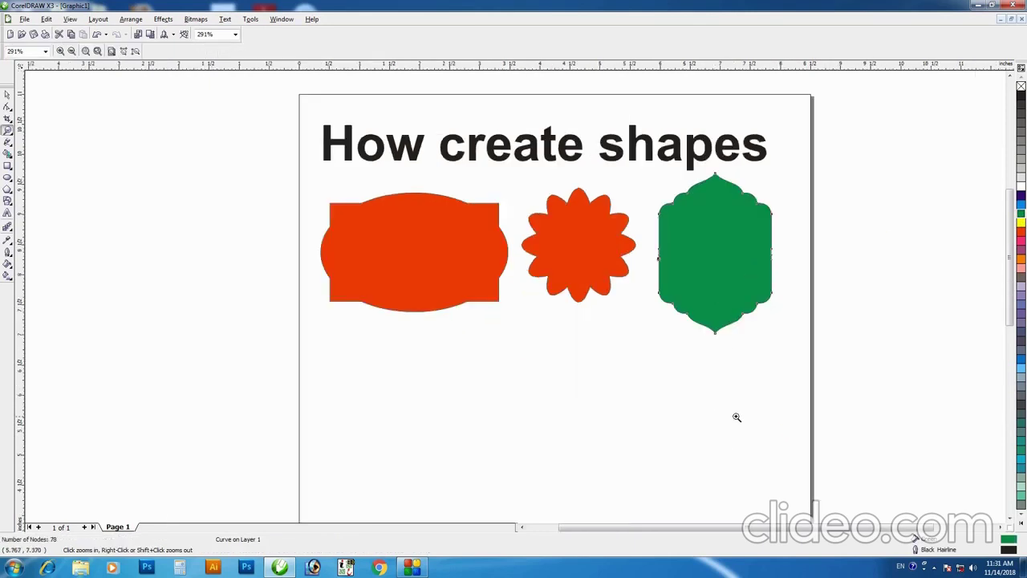
key(Tab)
key(Tab)
click(1022, 207)
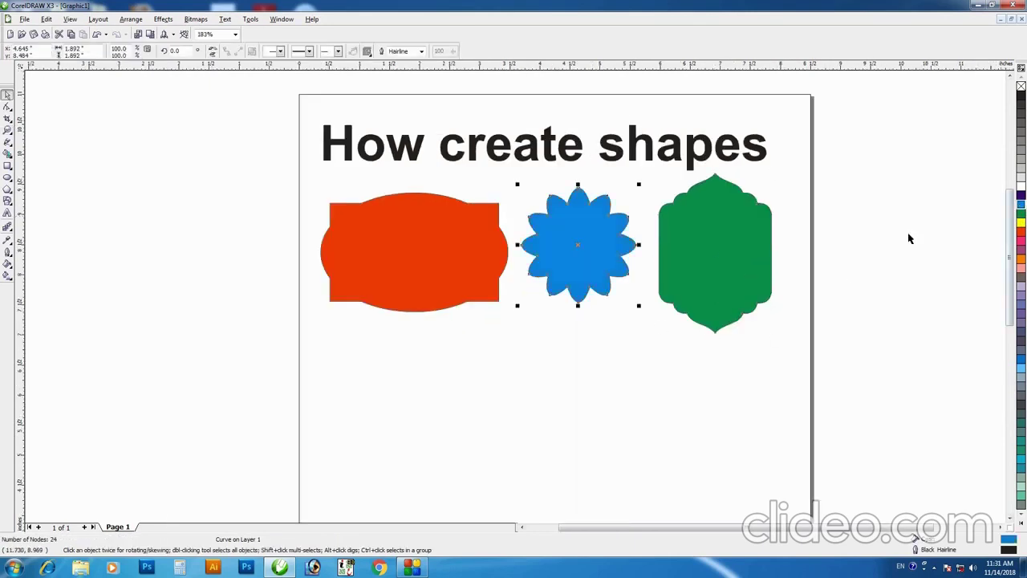
click(626, 366)
- Place a copy of the green label below the orange one, trying and undoing a rotation
mouse_move(694, 272)
mouse_down()
mouse_move(499, 417)
mouse_move(424, 417)
mouse_up()
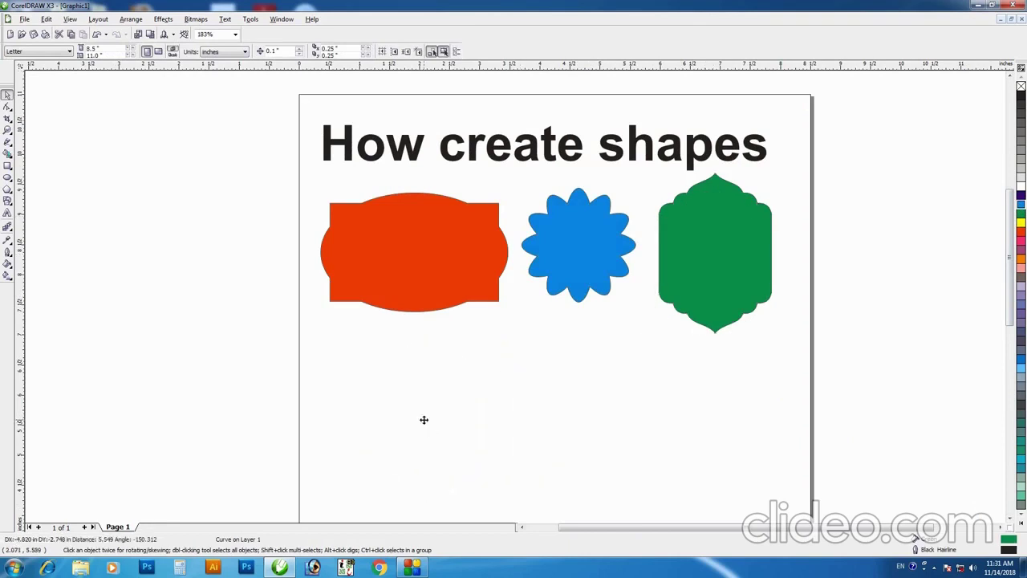
drag(482, 337, 510, 492)
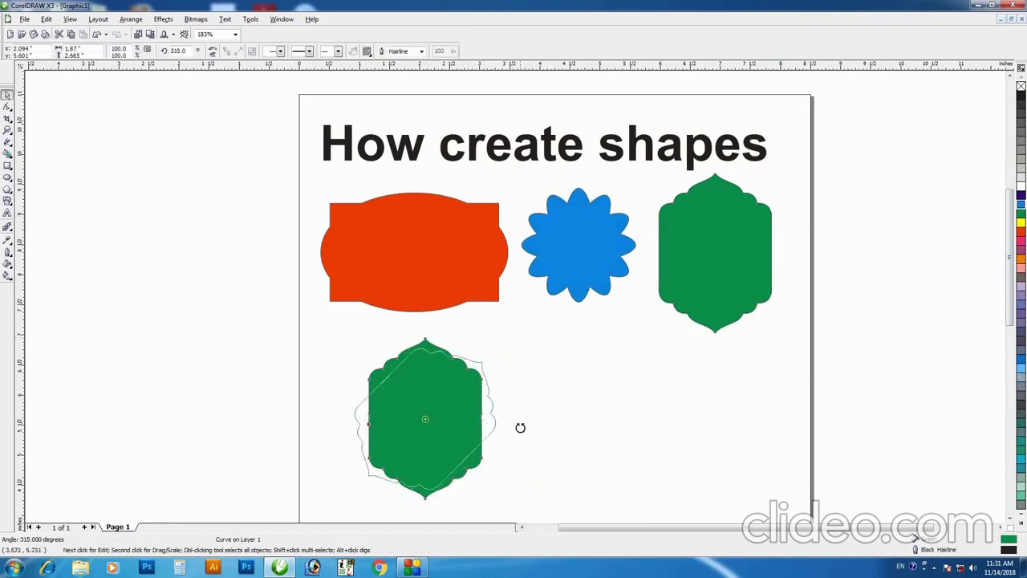
click(464, 441)
click(481, 458)
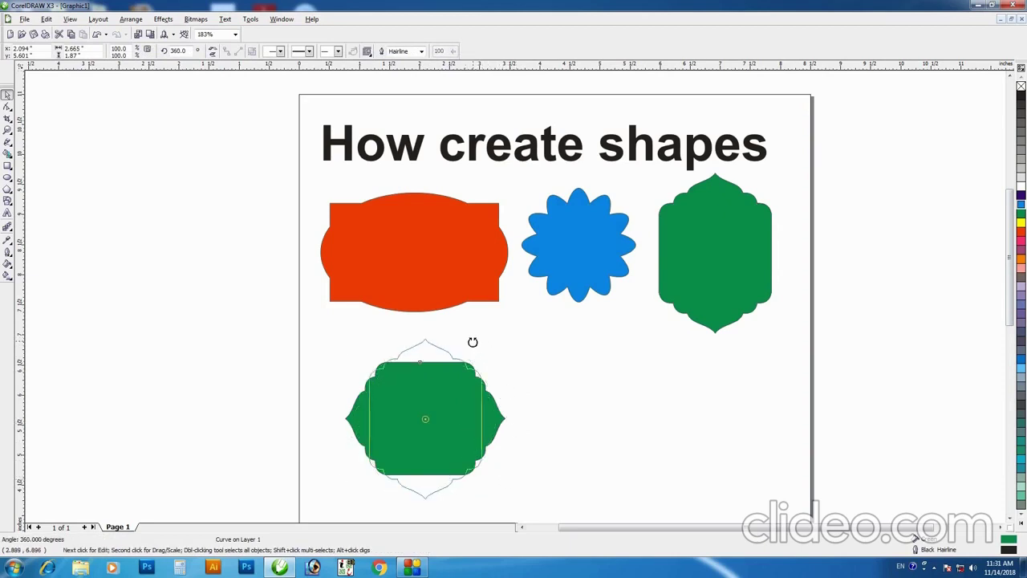
drag(507, 480, 473, 342)
shift+click(501, 440)
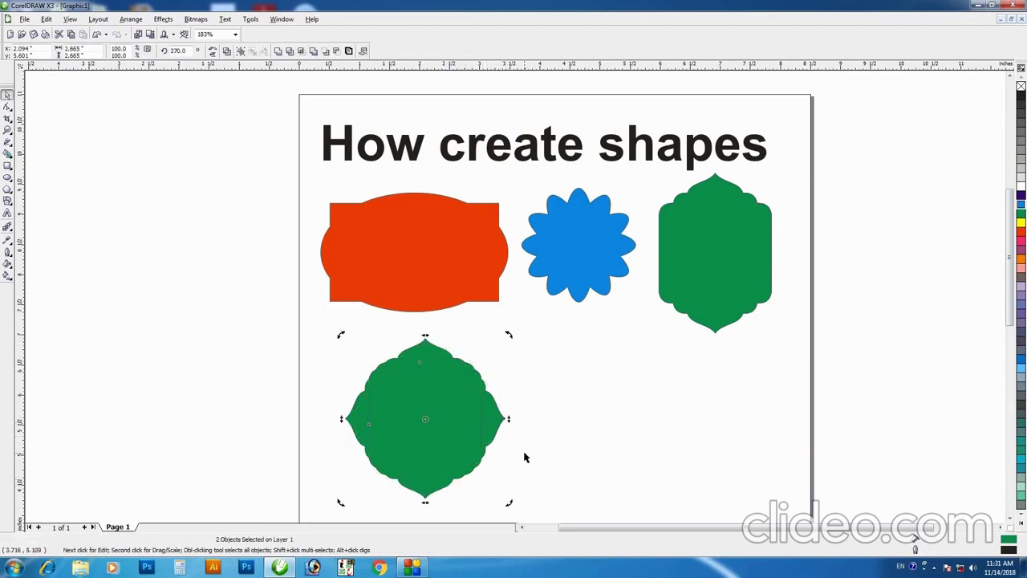
click(321, 388)
key(ctrl+z)
- Cross a 90°-rotated copy over the lower green label, weld them, and fill pink
click(527, 445)
mouse_move(409, 390)
mouse_down()
mouse_move(670, 389)
mouse_move(652, 418)
mouse_up()
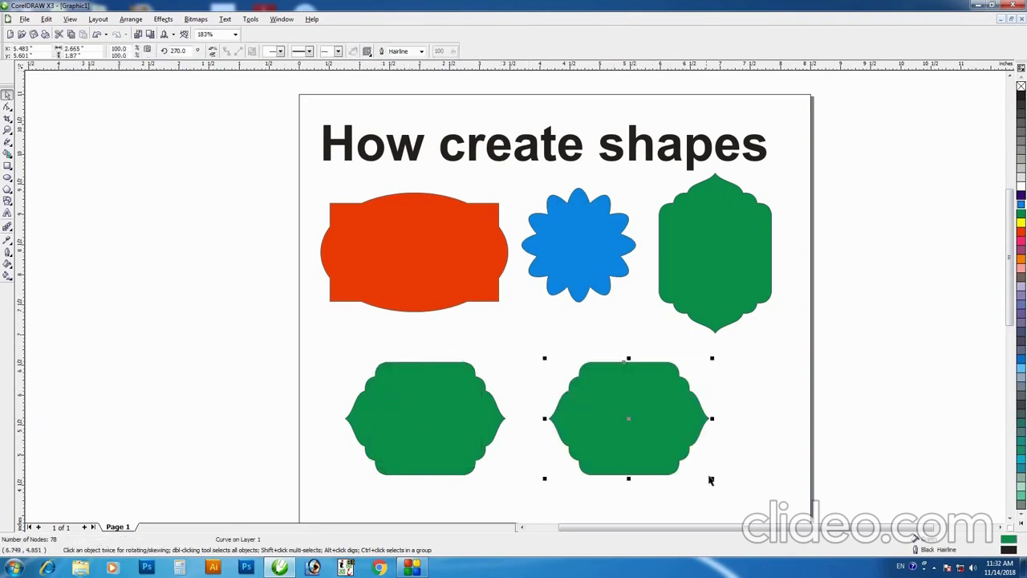
click(653, 444)
mouse_move(711, 479)
mouse_down()
mouse_move(568, 499)
mouse_move(561, 490)
mouse_up()
shift+click(466, 386)
key(c)
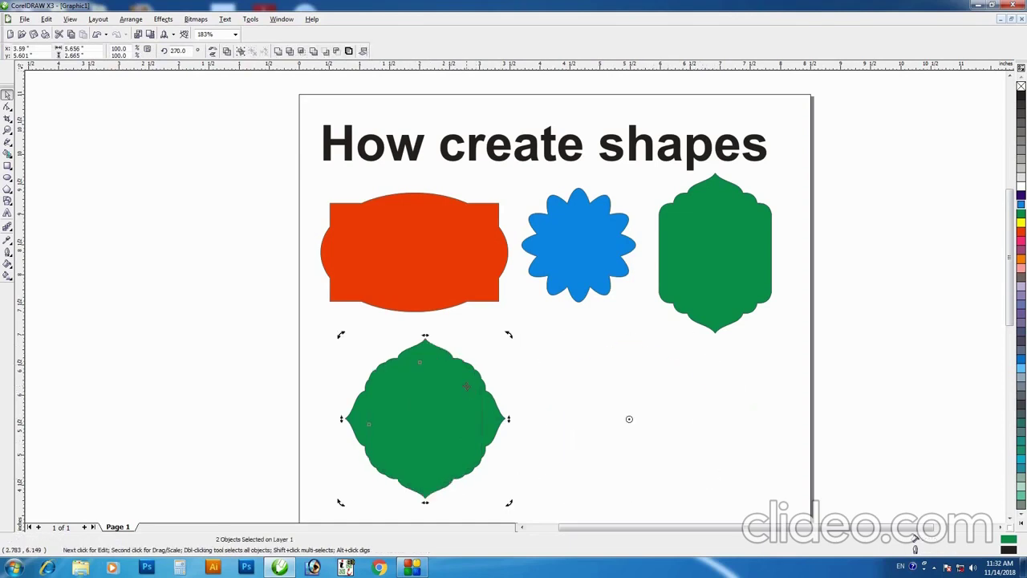
click(284, 51)
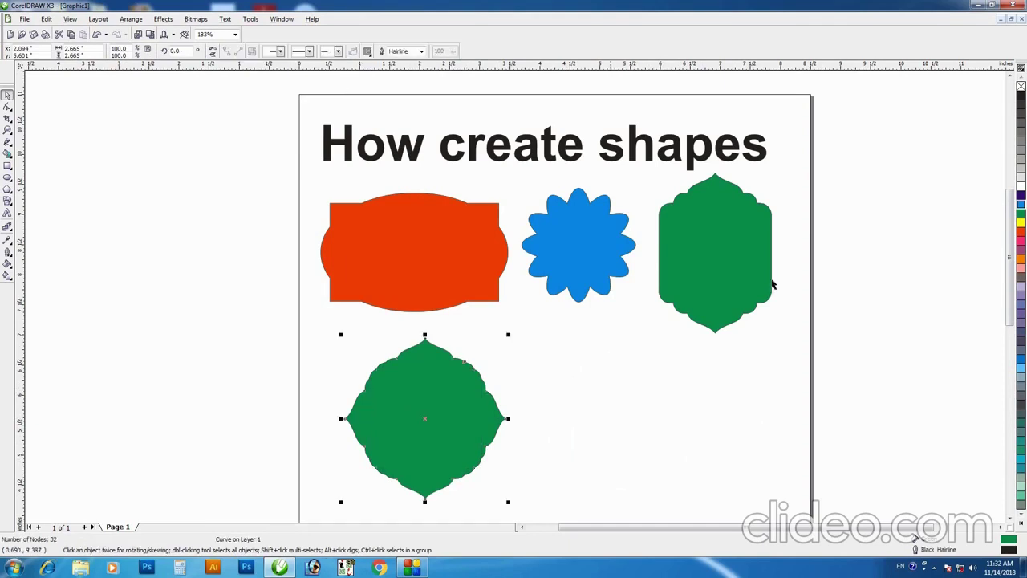
click(1021, 242)
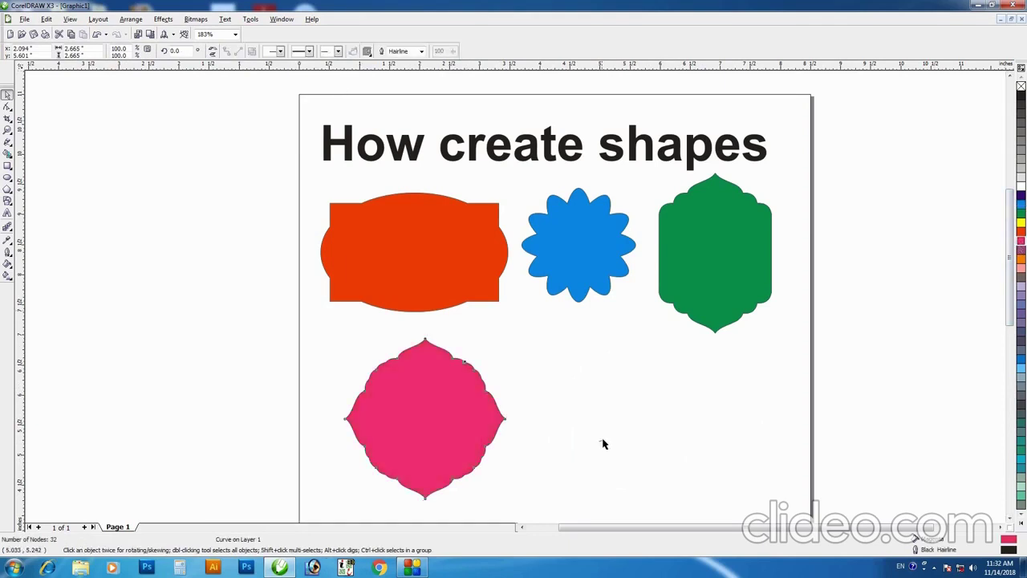
drag(449, 435, 439, 424)
- Zoom in to inspect the pink medallion, then zoom back out to the whole page
key(z)
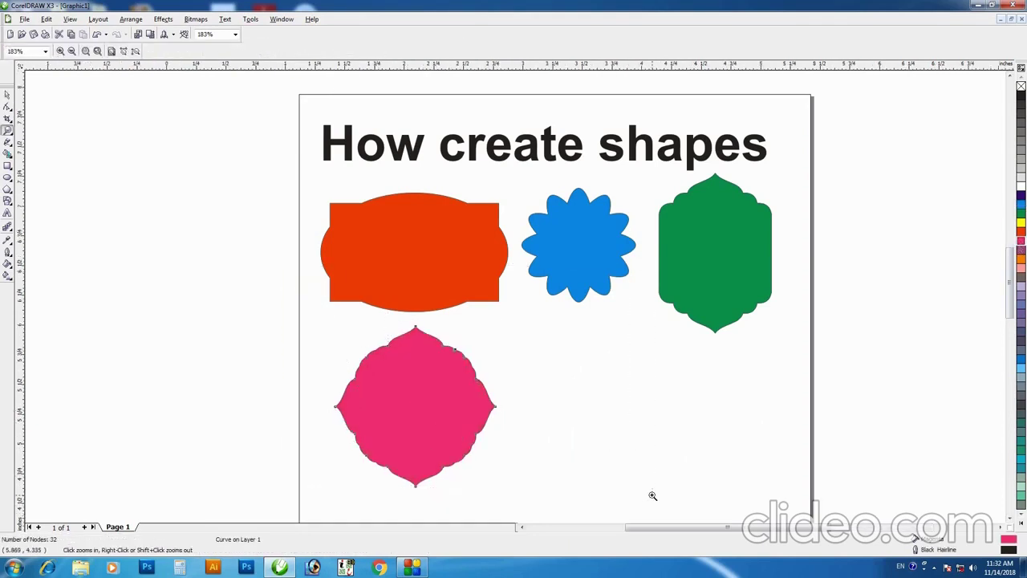
click(602, 361)
key(space)
click(405, 339)
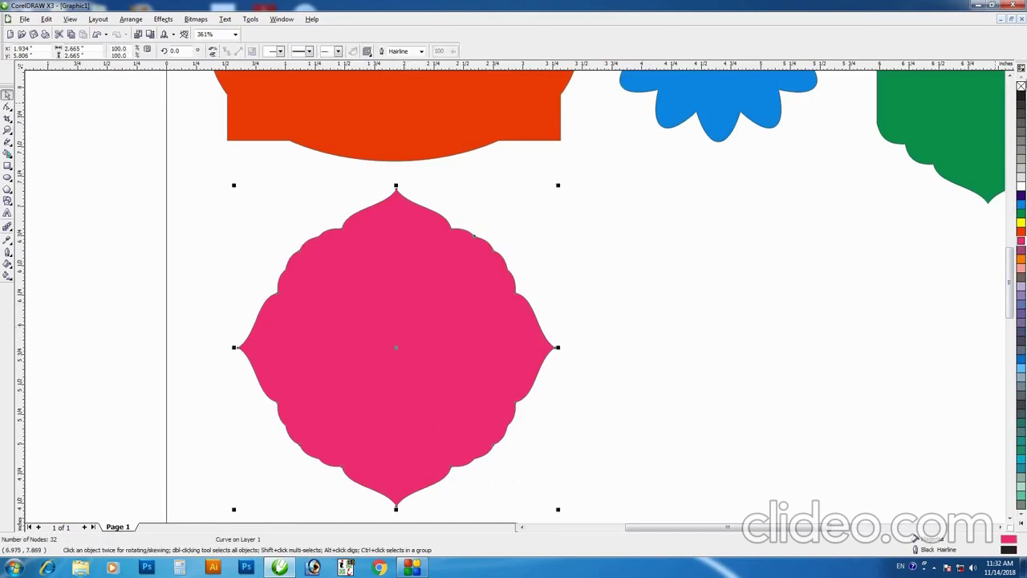
key(z)
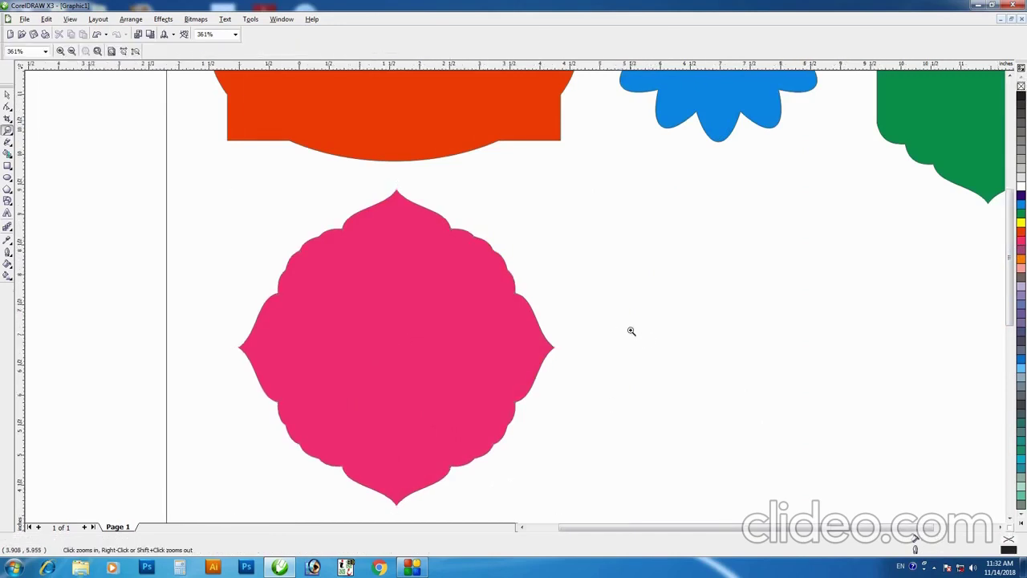
right_click(631, 330)
key(space)
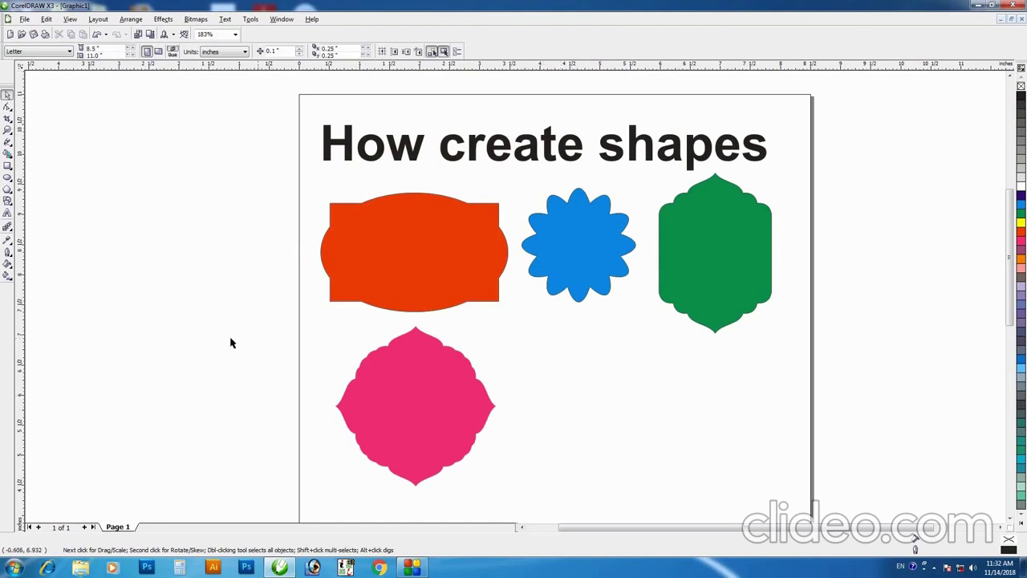
click(7, 166)
- Draw a rectangle below the blue star, round its corners, and convert it to curves
drag(539, 352, 694, 448)
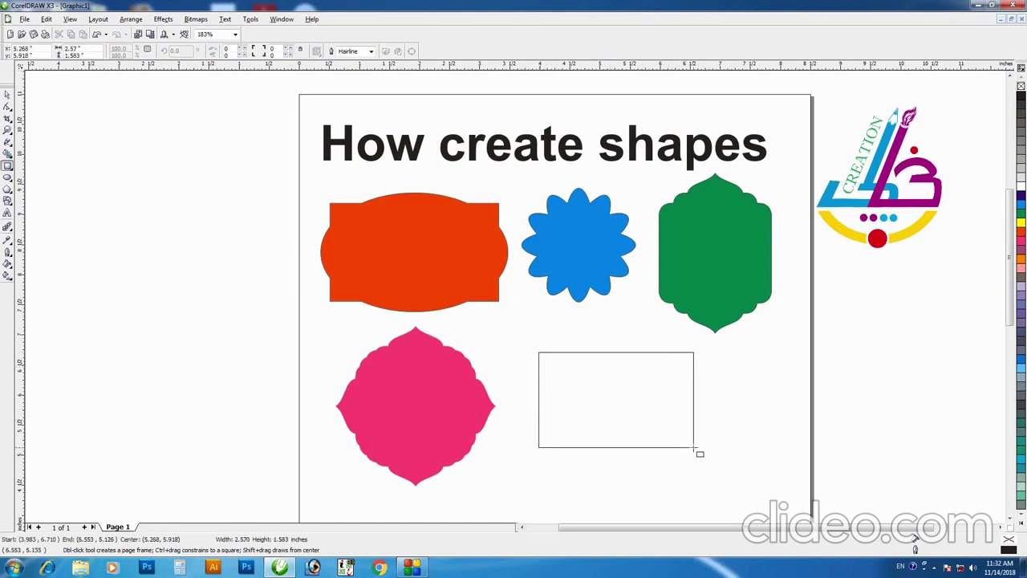
key(space)
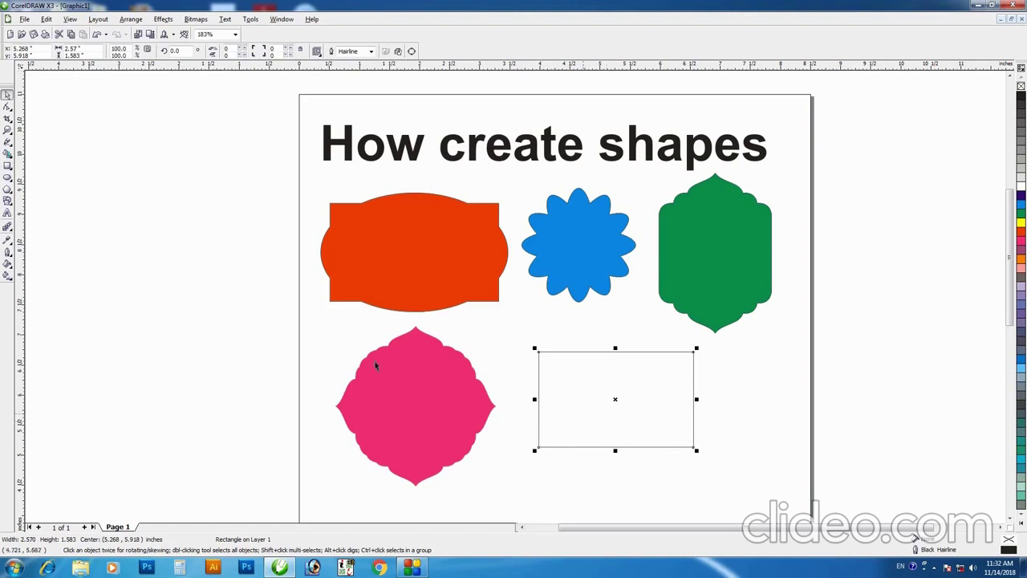
click(8, 107)
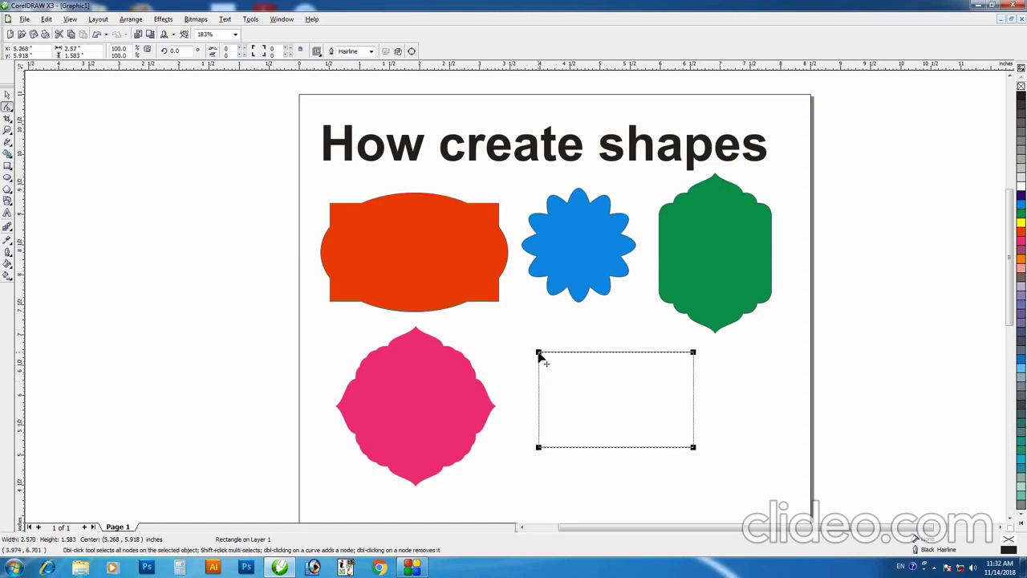
drag(538, 353, 539, 365)
key(space)
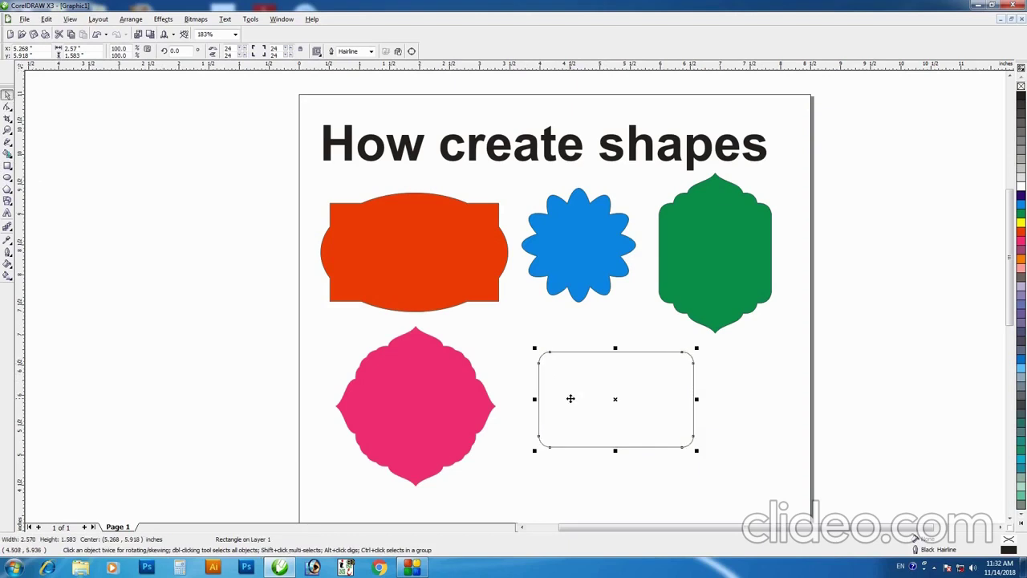
key(ctrl+q)
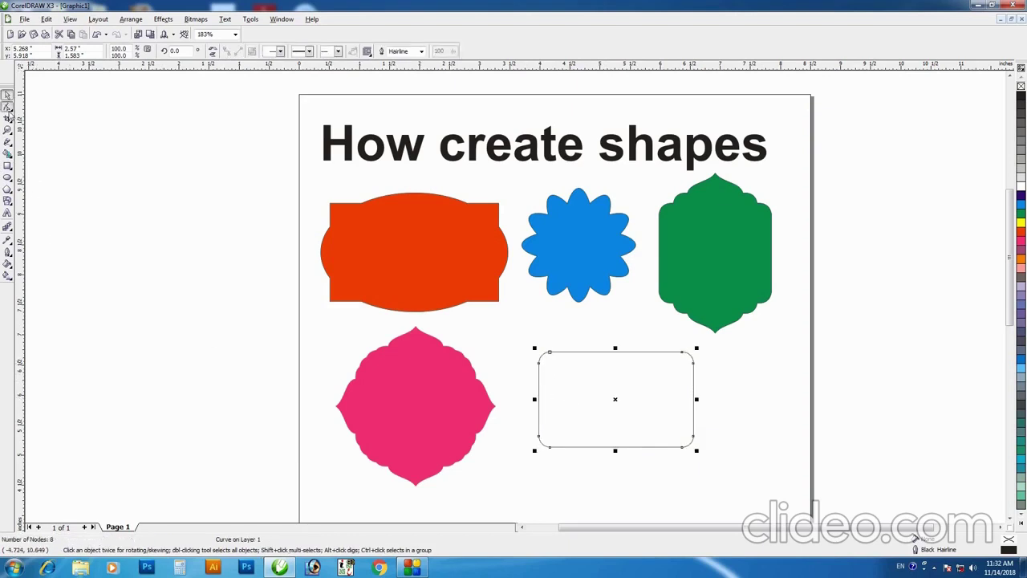
- Try a V-dip in the top edge, undo it, and return to node editing
click(7, 107)
double_click(614, 354)
drag(614, 354, 615, 390)
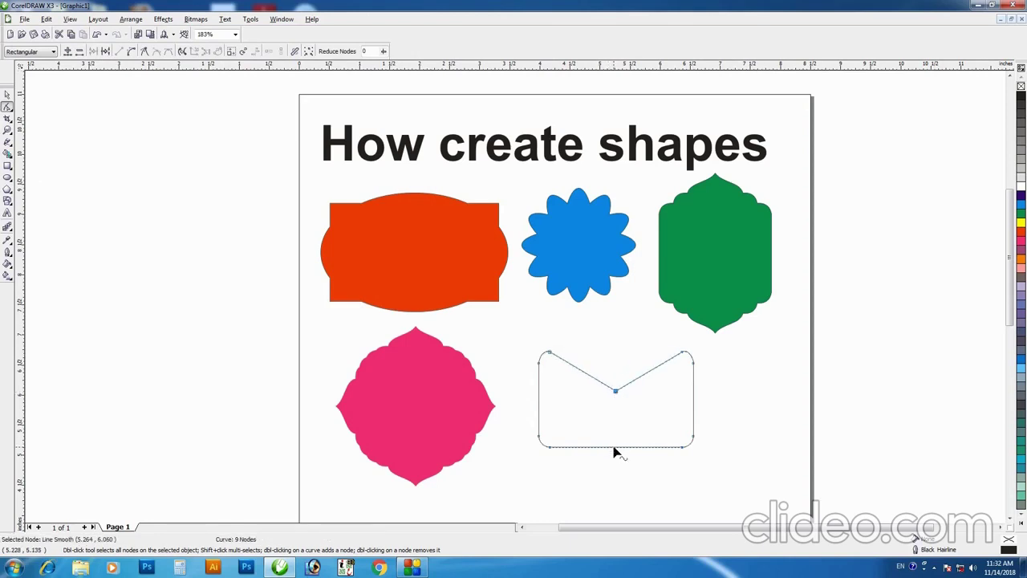
key(z)
drag(770, 479, 770, 478)
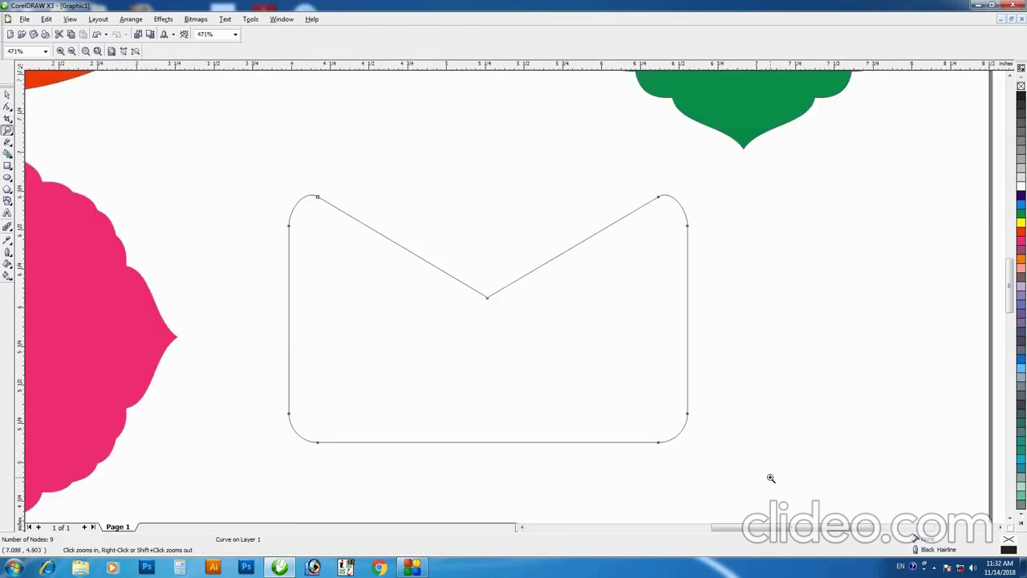
key(space)
key(ctrl+z)
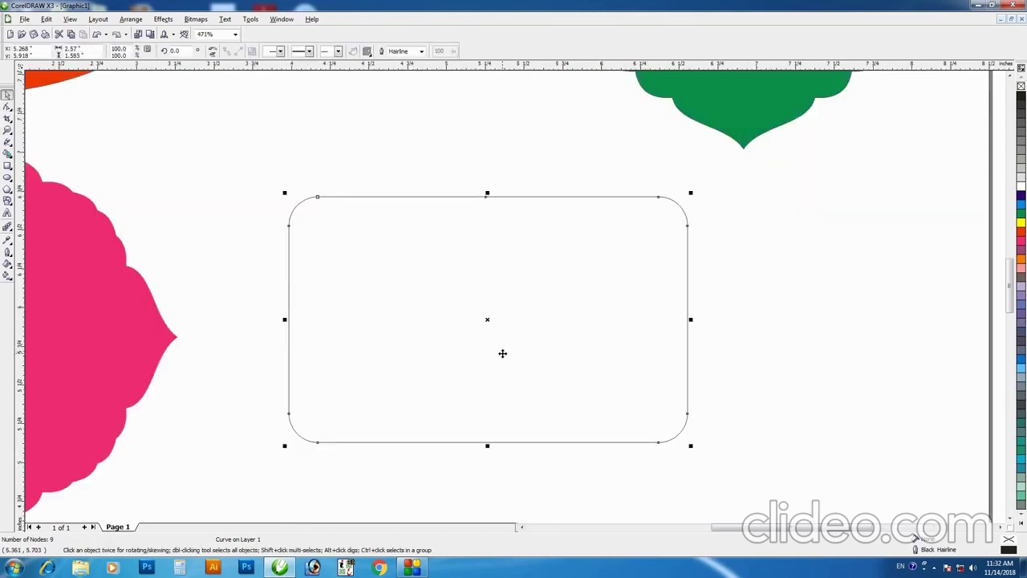
drag(510, 337, 506, 340)
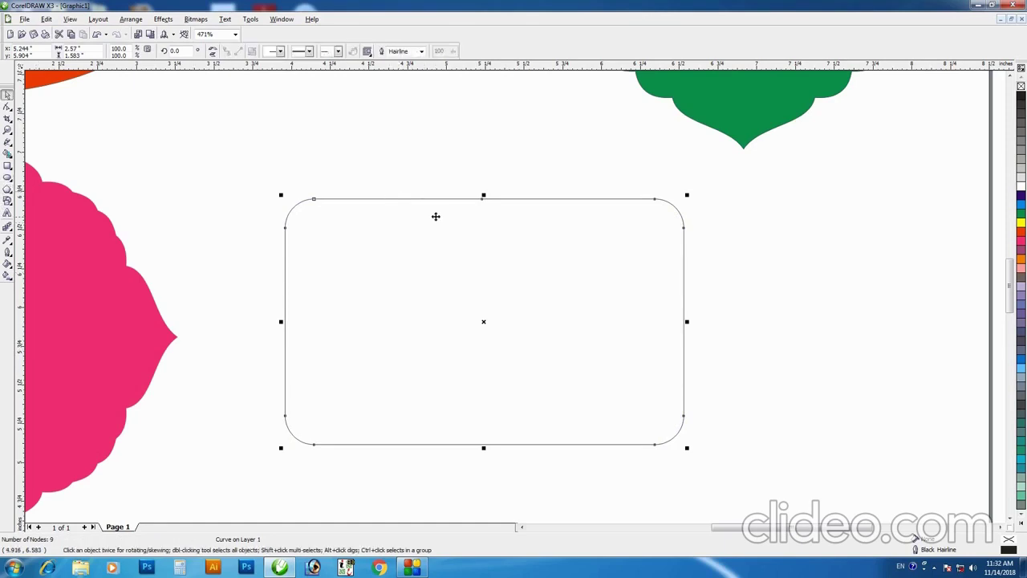
key(F10)
key(space)
key(F10)
- Pull the top middle node down into a V and a new bottom node up
drag(262, 152, 733, 490)
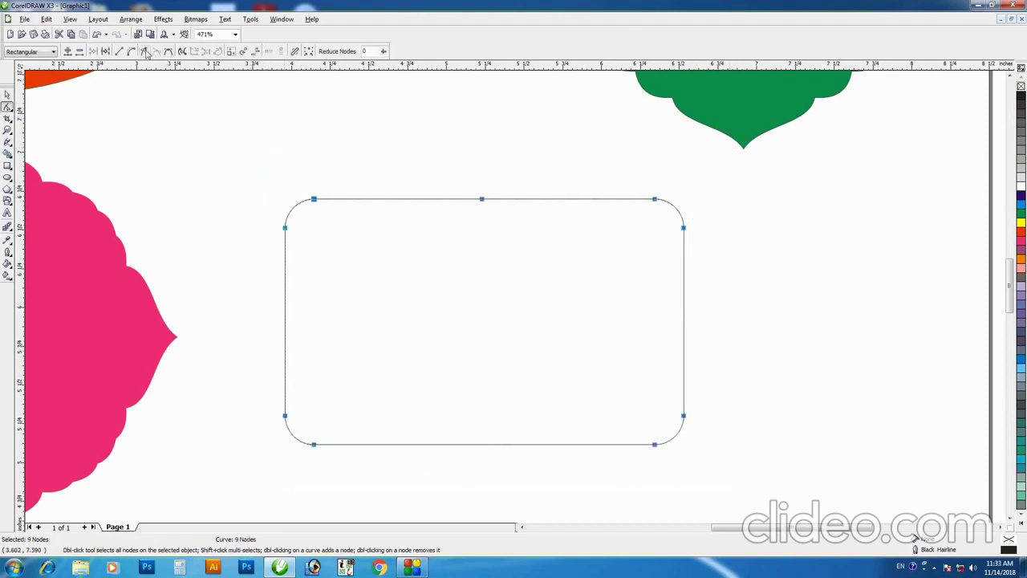
key(space)
key(space)
drag(481, 200, 485, 271)
double_click(472, 445)
drag(472, 444, 478, 357)
- Add midpoint nodes along the sides, delete the lower nodes, and straighten the bottom edge
drag(232, 161, 777, 374)
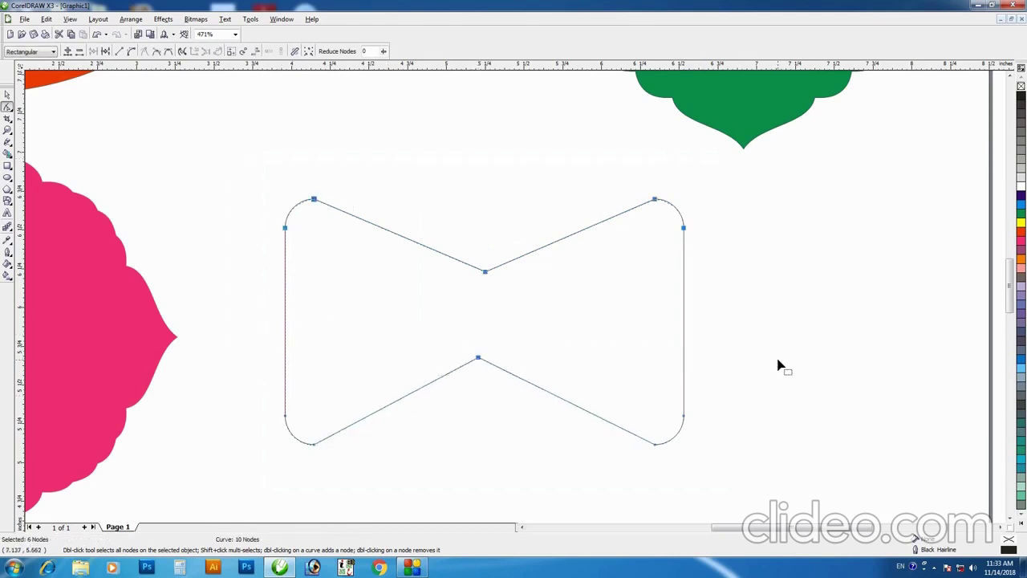
click(68, 51)
drag(644, 232, 759, 473)
drag(740, 213, 611, 498)
click(68, 50)
scroll(253, 368, down, 2)
drag(229, 305, 818, 494)
key(Delete)
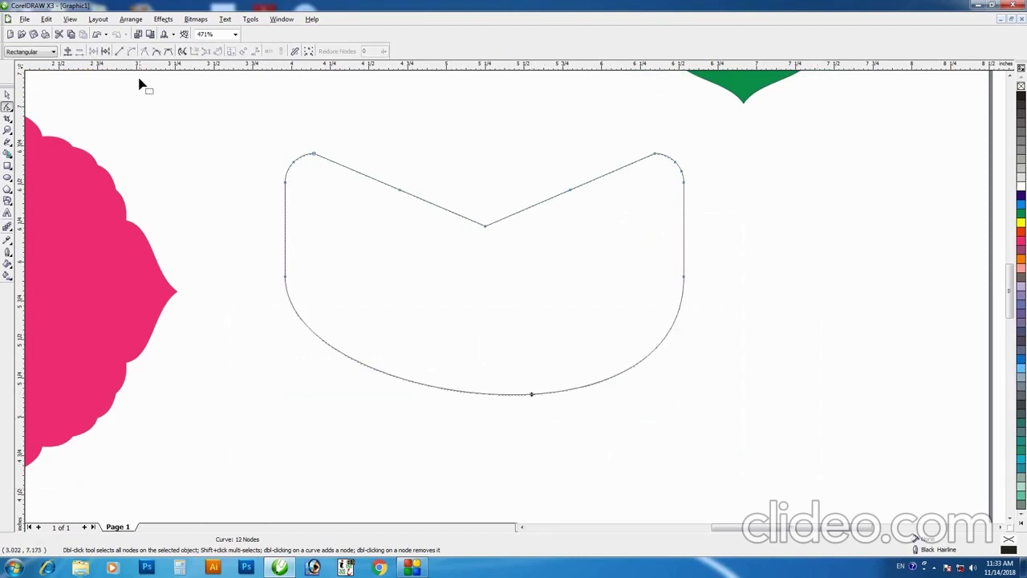
click(118, 51)
key(space)
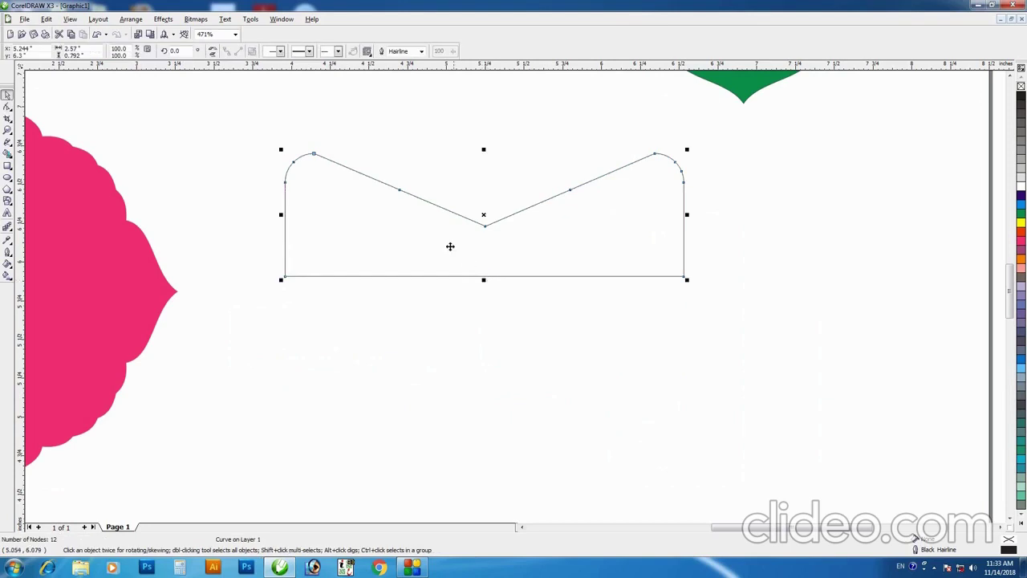
- Delete extra nodes on both upper arcs to smooth the rounded corners
key(space)
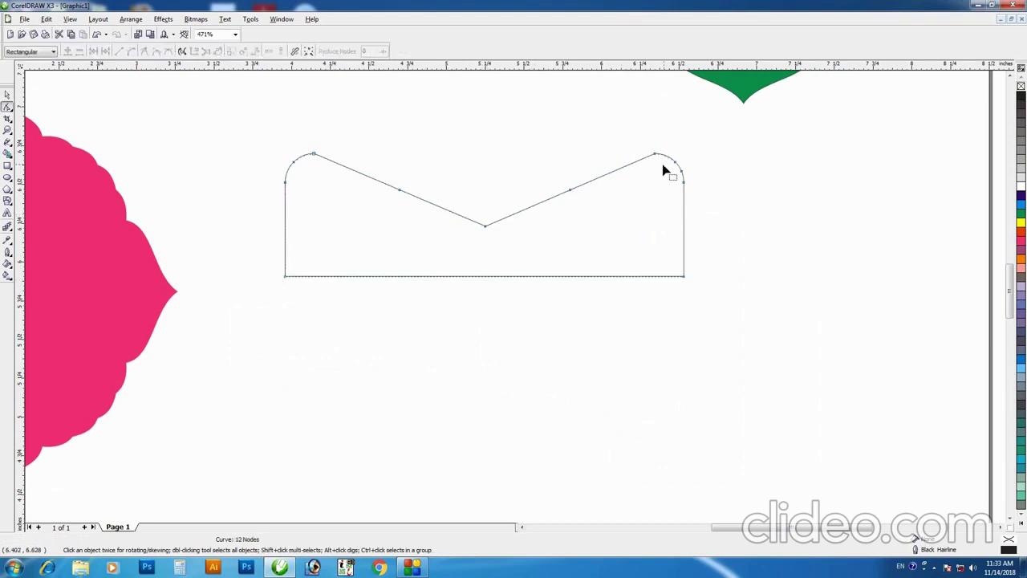
double_click(646, 163)
drag(646, 141, 726, 180)
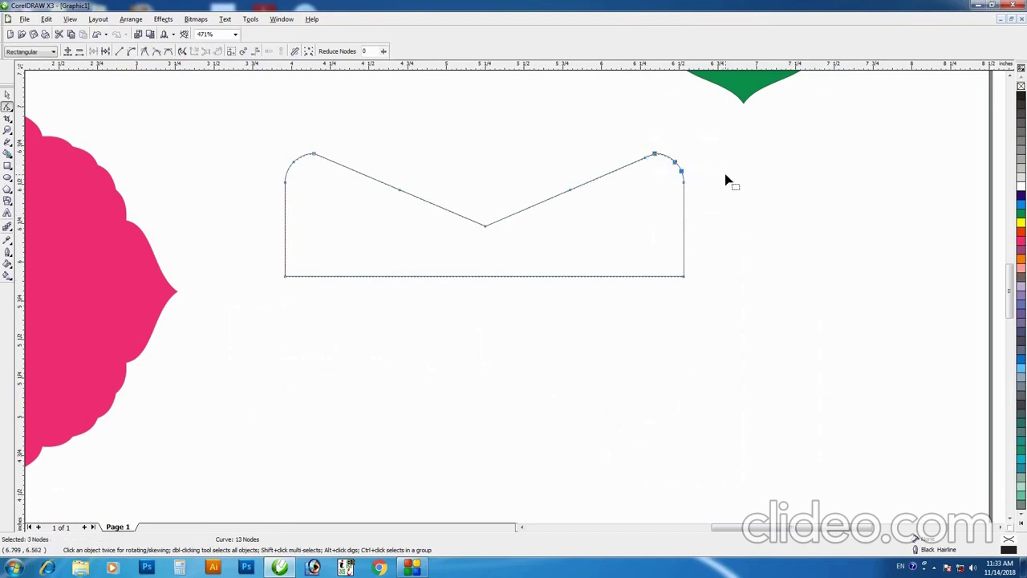
key(Delete)
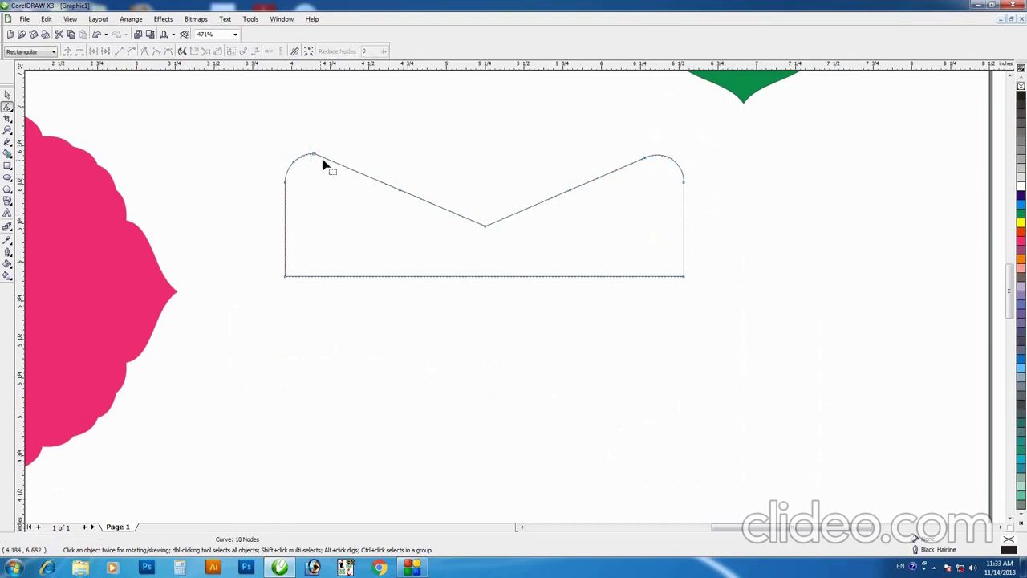
drag(313, 140, 282, 182)
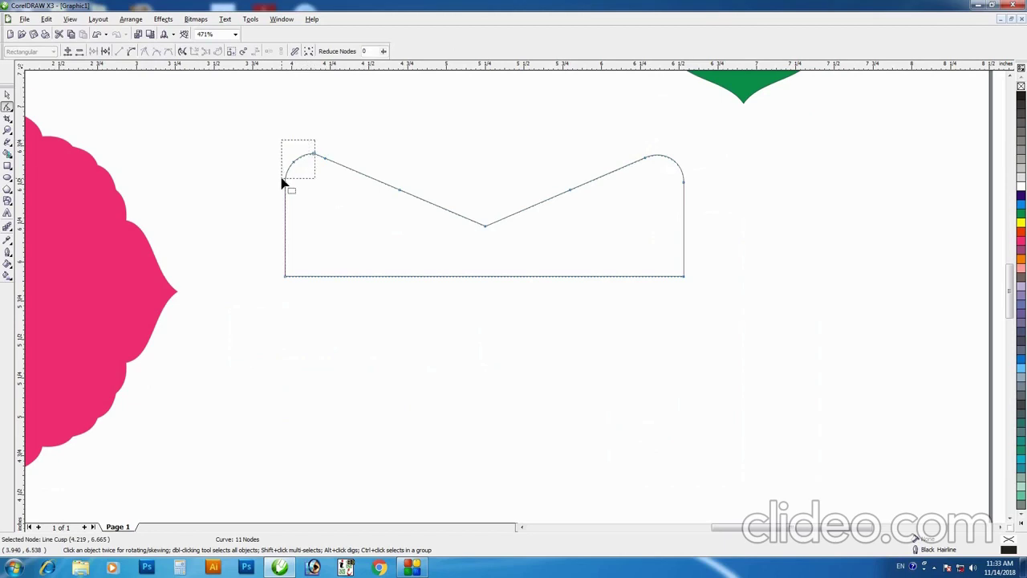
key(Delete)
key(space)
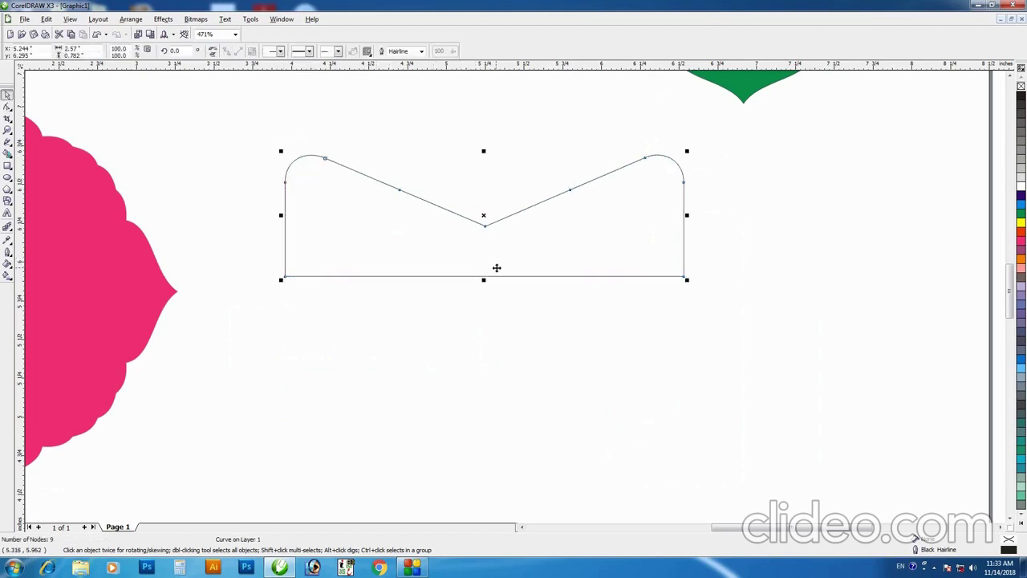
- Mirror-copy the half downward and weld both halves into a bow-tie
drag(484, 151, 481, 324)
shift+click(581, 274)
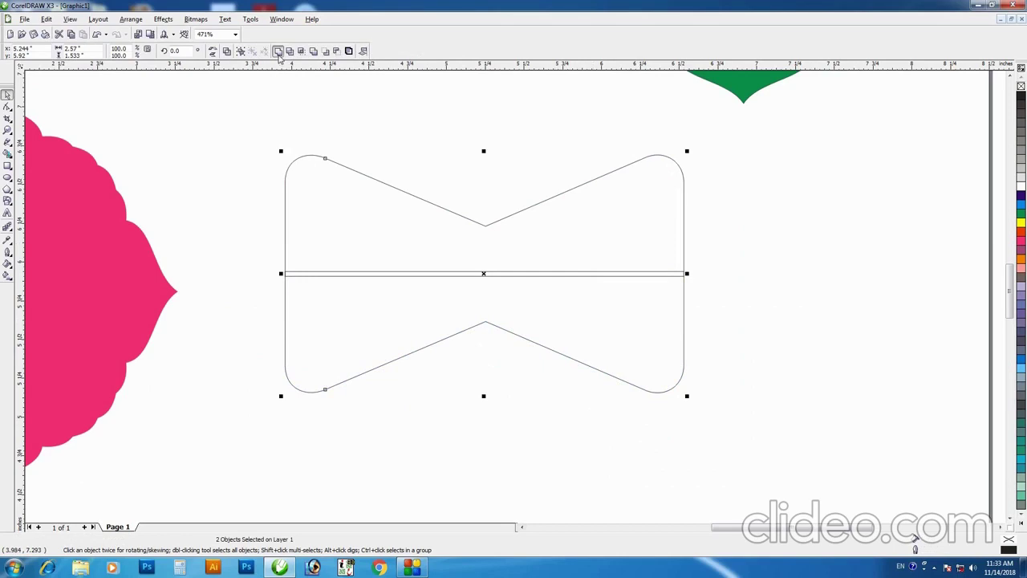
click(279, 50)
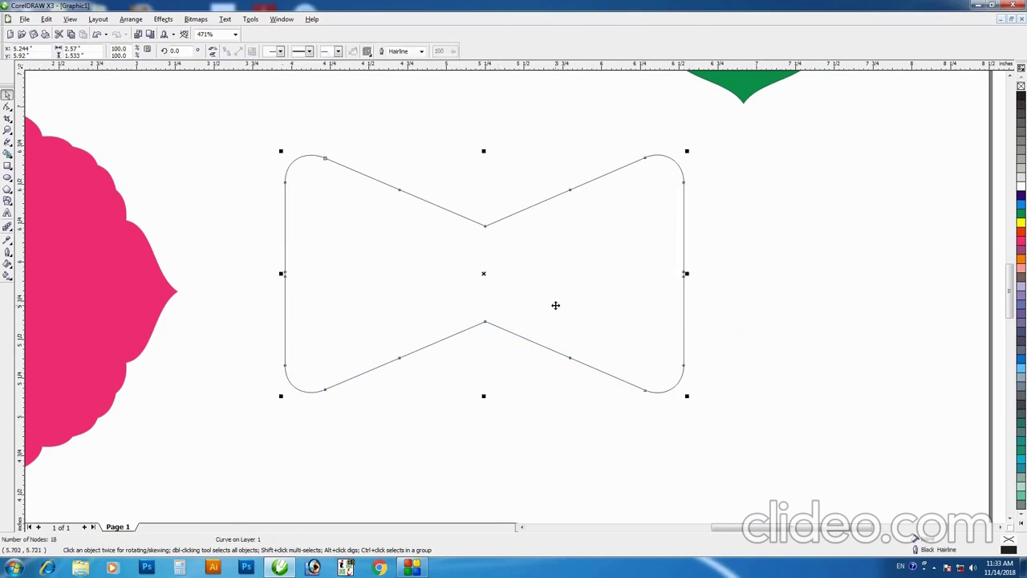
- Fill the bow-tie slate blue and place a duplicate to its right
click(1021, 213)
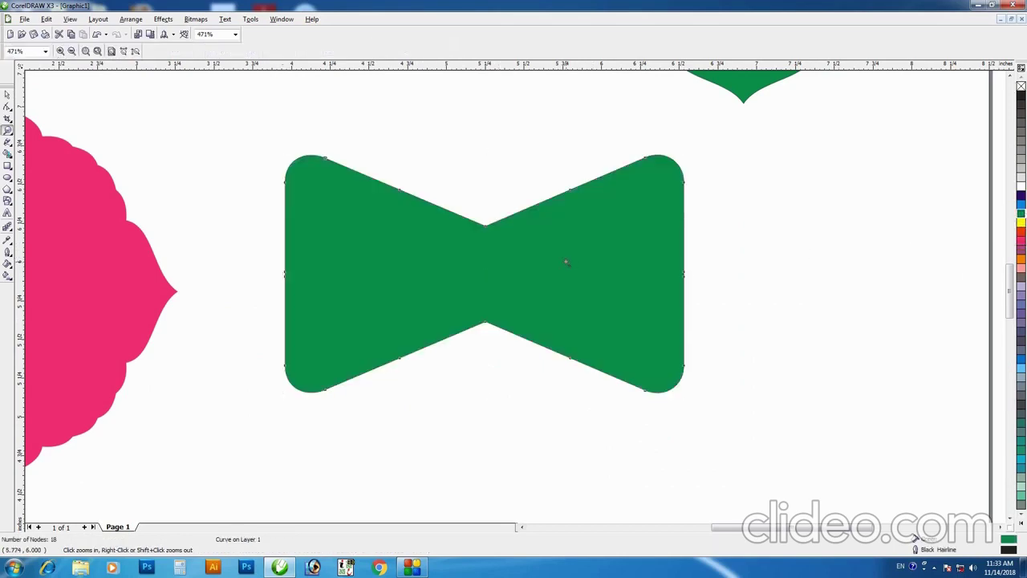
key(F4)
mouse_move(1021, 340)
mouse_down()
mouse_move(611, 377)
mouse_move(619, 391)
mouse_up()
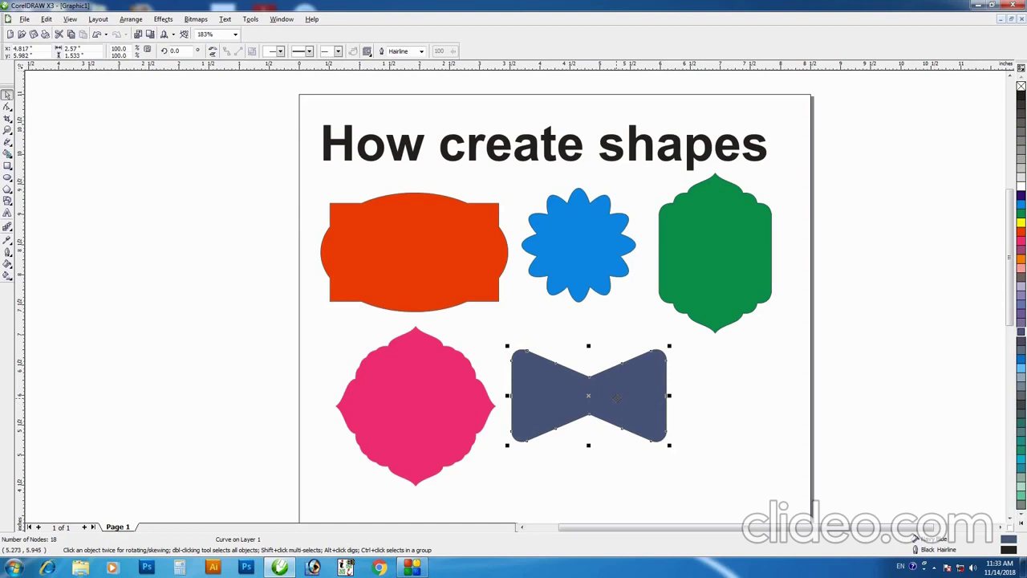
drag(616, 398, 786, 401)
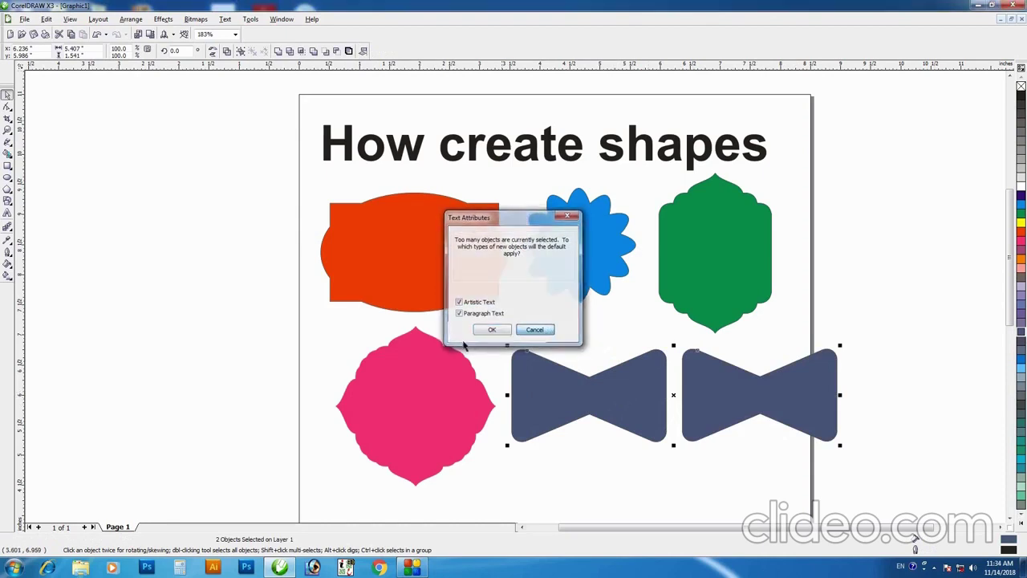
- Shift both bow-ties and the pink label left, nudging the right bow-tie closer
click(492, 330)
drag(264, 327, 935, 481)
shift+click(442, 413)
drag(442, 413, 414, 412)
click(695, 454)
scroll(692, 420, up, 2)
drag(665, 259, 651, 259)
click(537, 270)
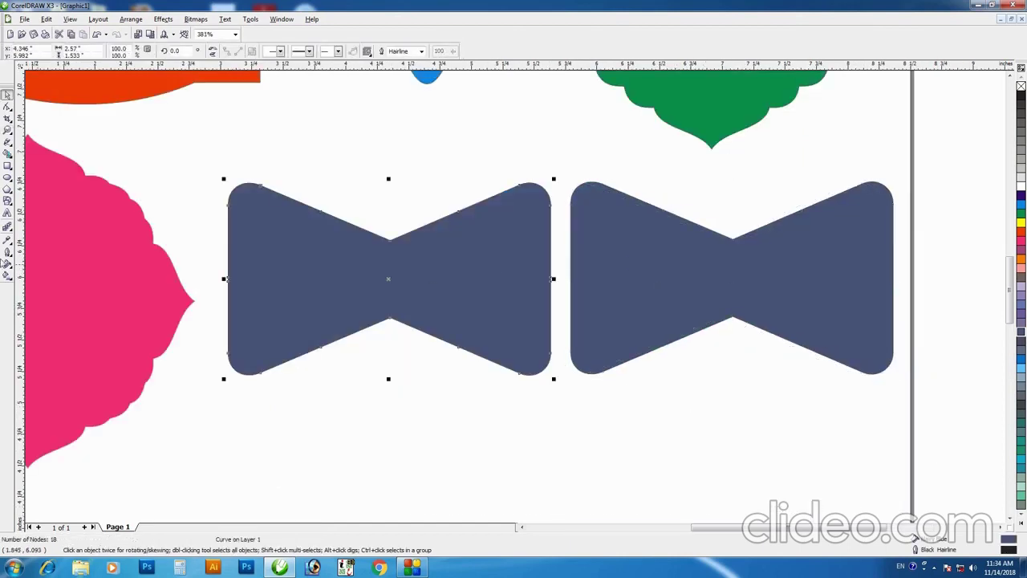
- Draw a circle over the left bow-tie, centre it, and weld them together
click(7, 178)
drag(285, 159, 499, 384)
key(space)
shift+click(506, 225)
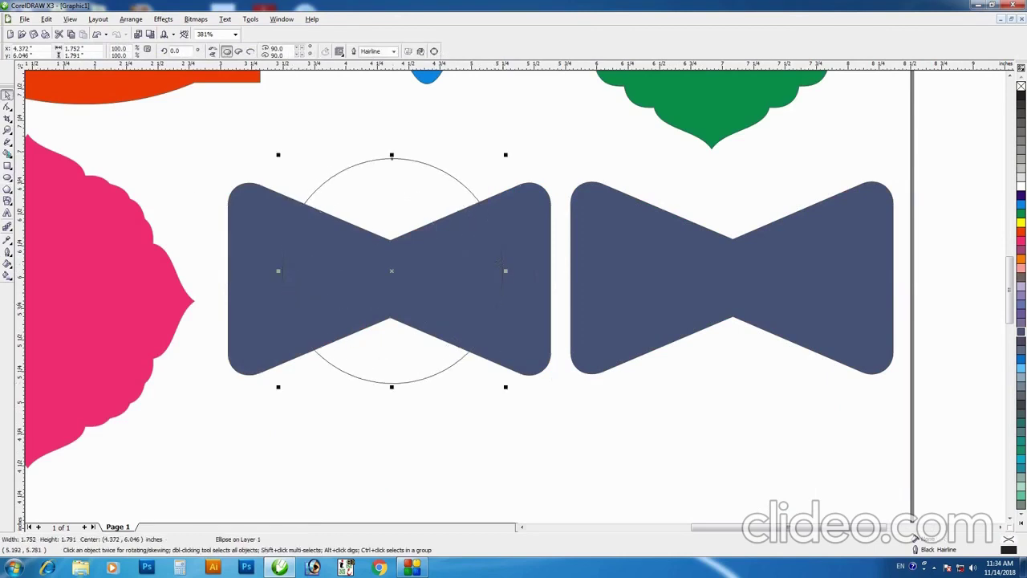
key(e)
key(c)
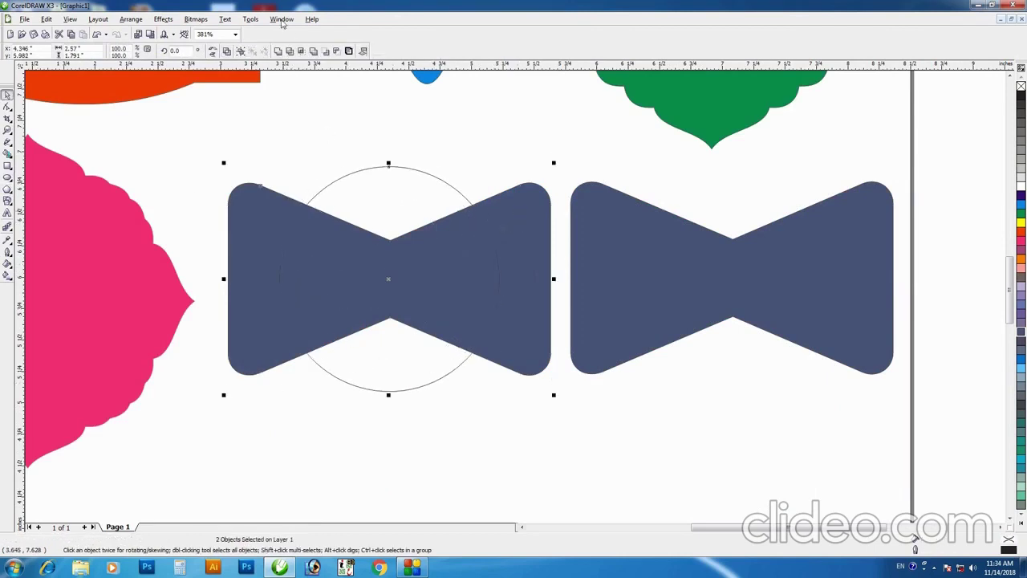
click(277, 51)
- Nudge the merged candy shape into place and fill it teal
drag(493, 335, 486, 332)
click(1021, 306)
click(1021, 442)
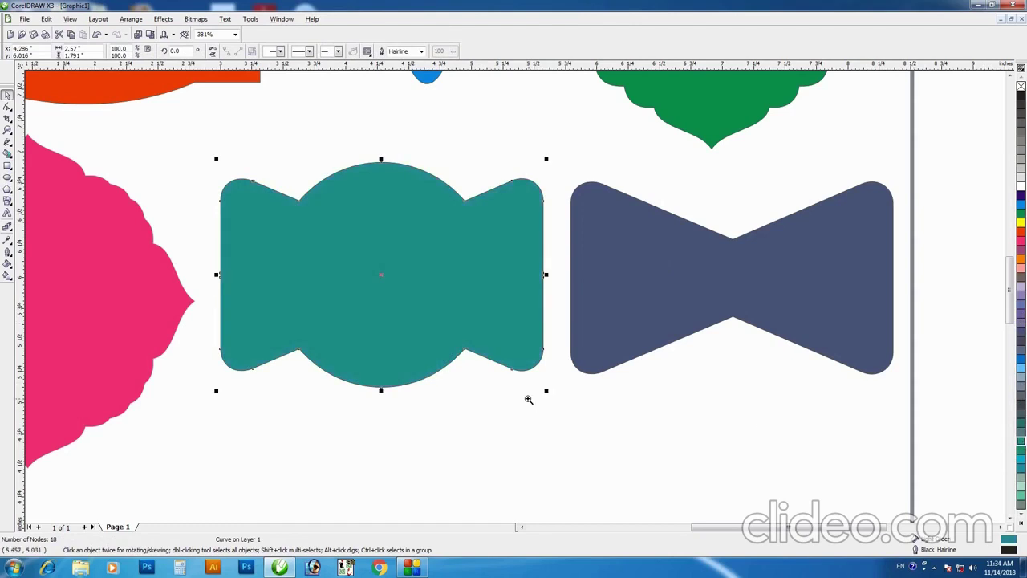
key(F3)
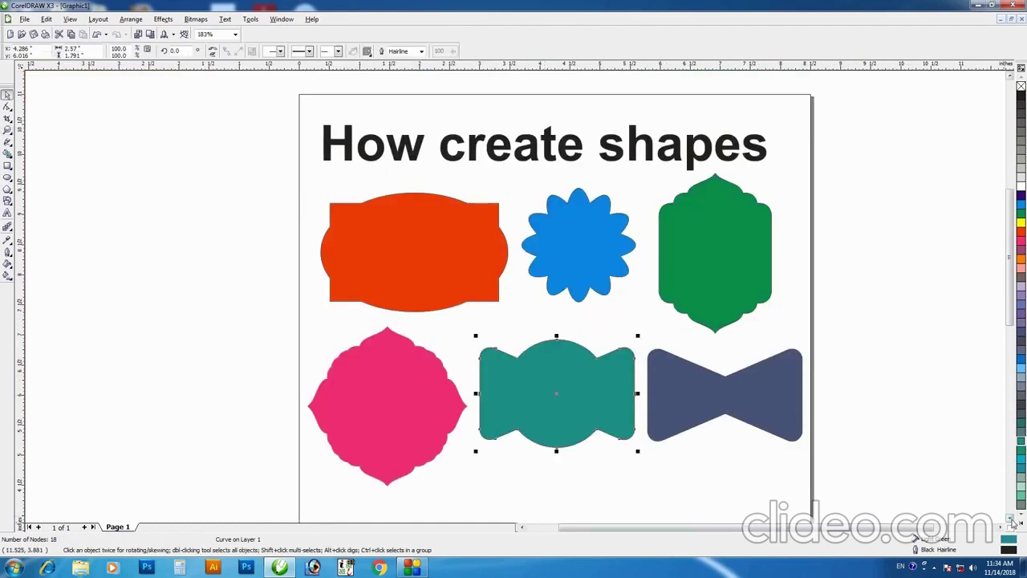
- Zoom into the lower row and duplicate the slate bow-tie below the pink label
scroll(268, 271, down, 5)
key(z)
drag(156, 105, 887, 442)
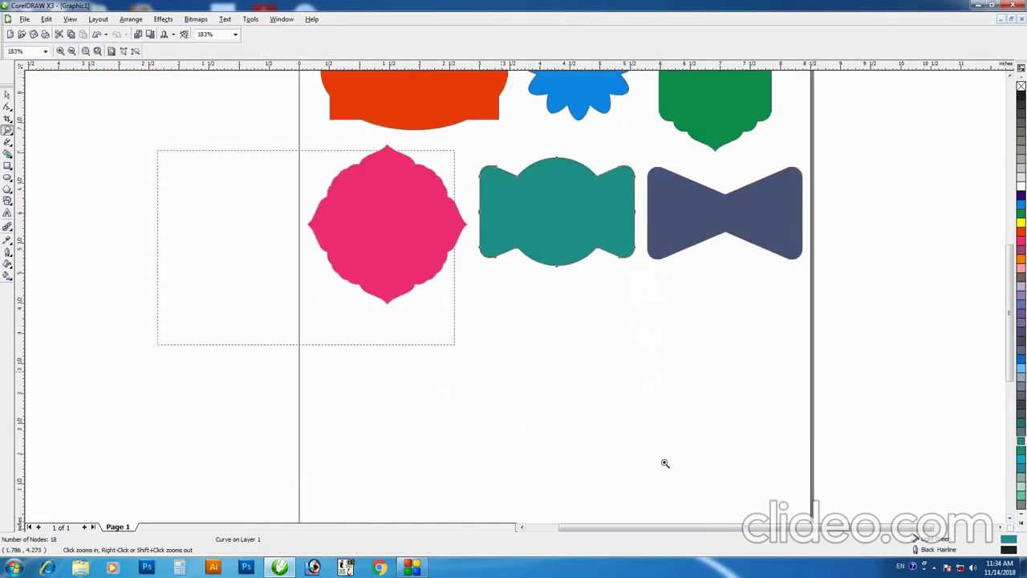
key(space)
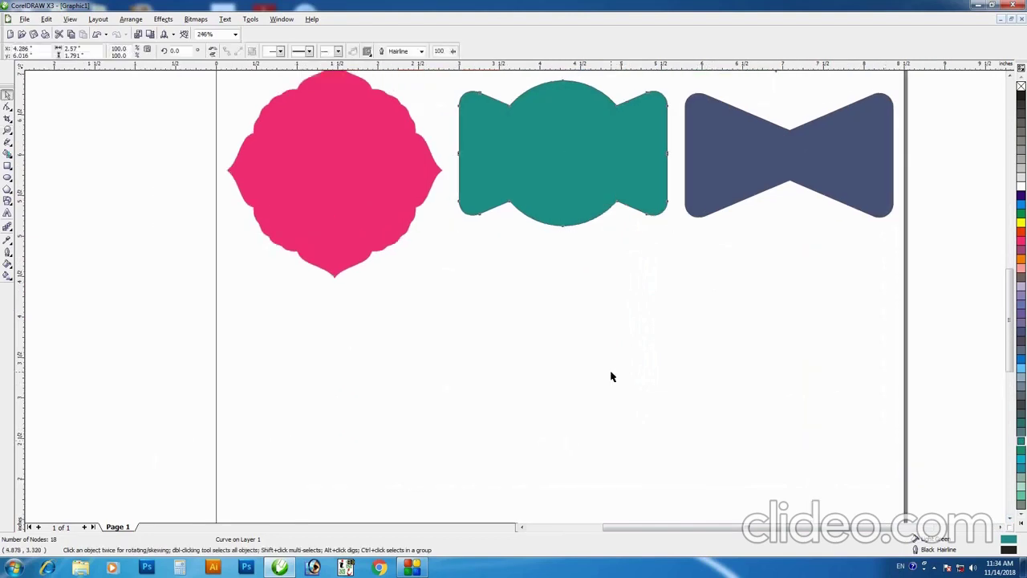
key(Escape)
click(751, 164)
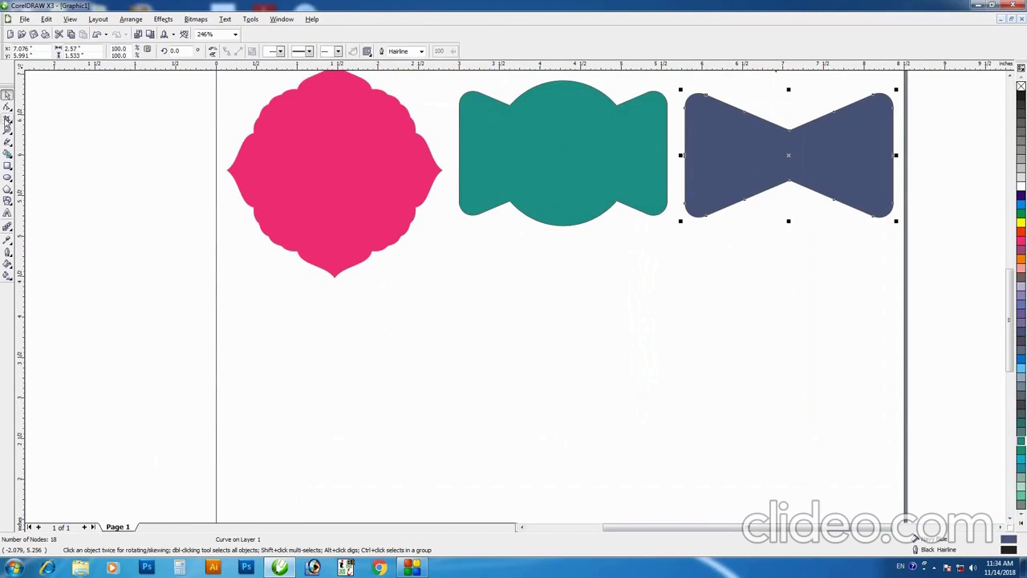
click(7, 107)
key(space)
drag(758, 155, 346, 385)
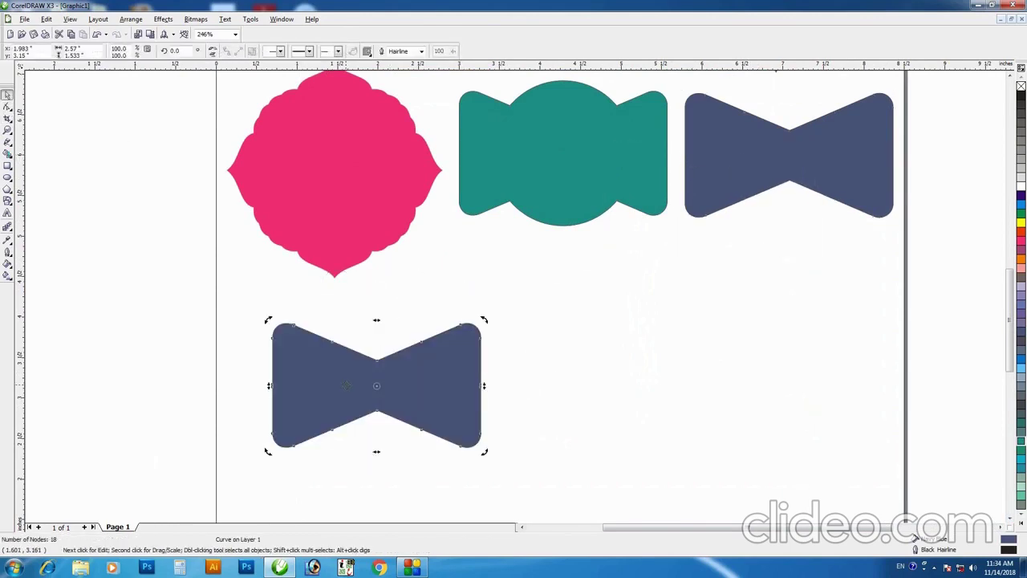
key(space)
- Push the copy's left-middle node inward into a V notch and tidy extra nodes
drag(270, 386, 316, 386)
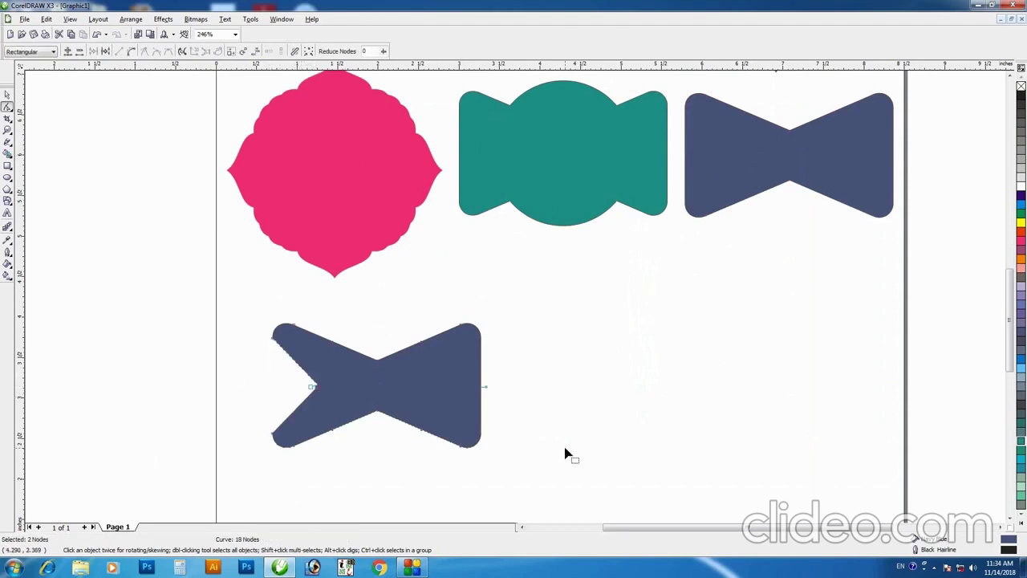
key(space)
key(space)
double_click(274, 342)
key(Delete)
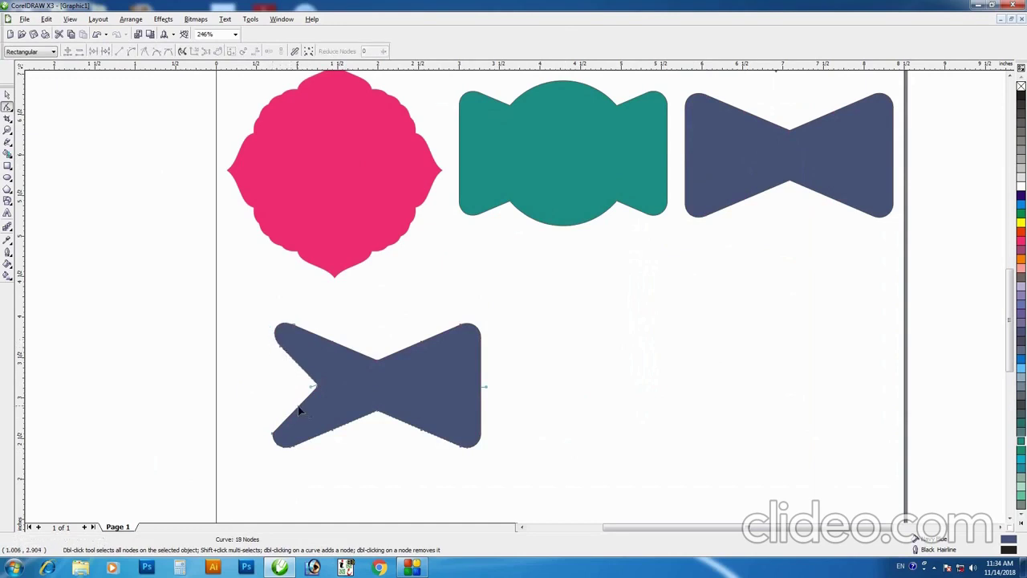
double_click(279, 432)
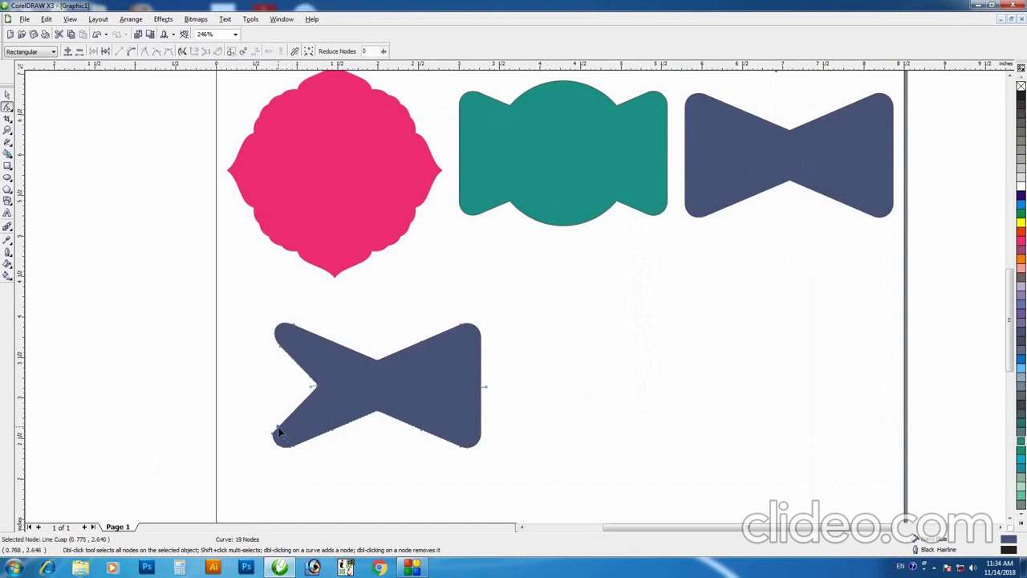
key(Delete)
key(space)
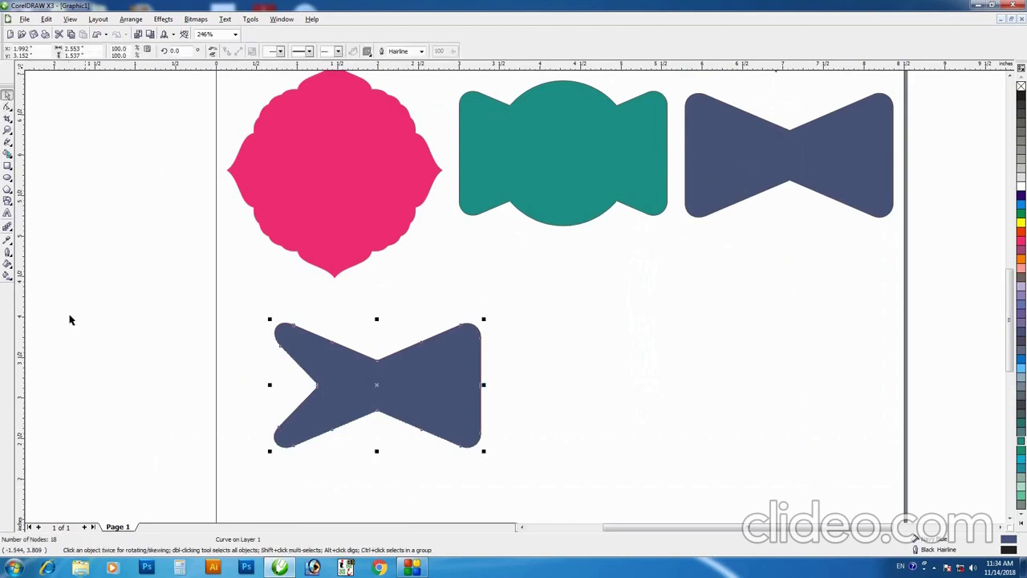
- Trim away the bow-tie's right half with a rectangle, keeping the left half
click(8, 165)
mouse_move(605, 308)
mouse_down()
mouse_move(387, 455)
mouse_move(376, 481)
mouse_up()
key(space)
shift+click(329, 391)
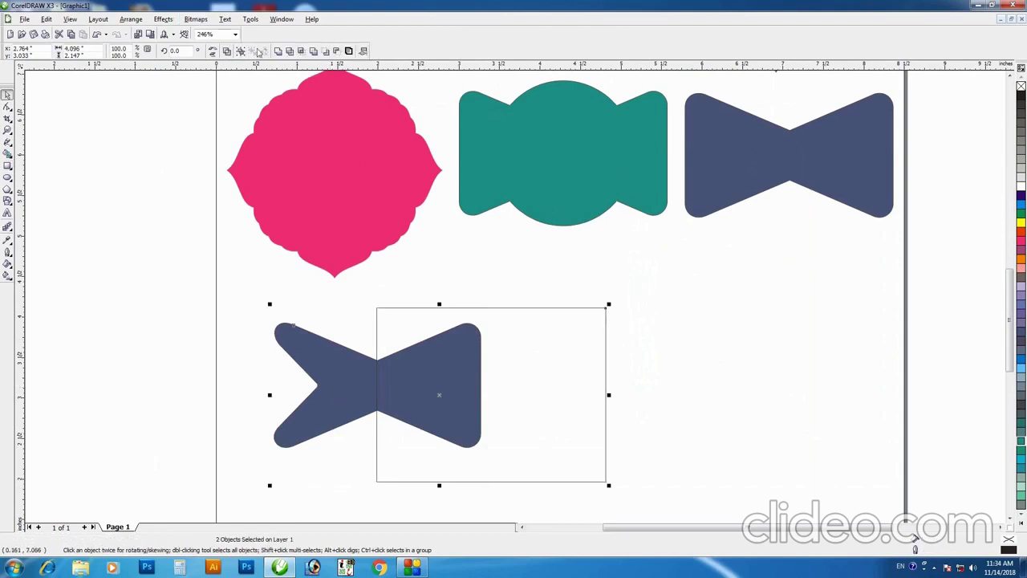
click(291, 52)
key(Delete)
click(334, 395)
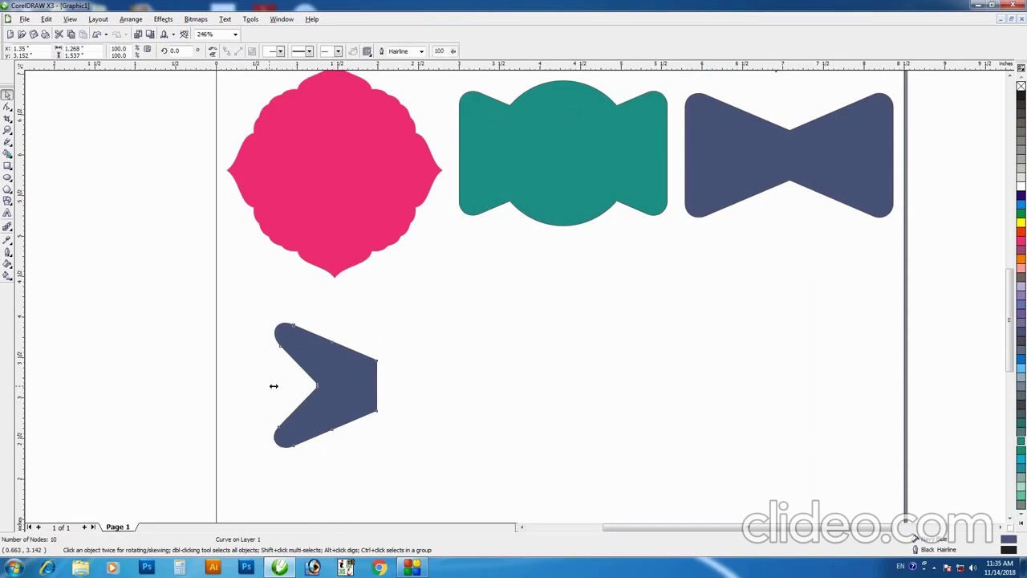
- Mirror the half into an X, rotate it 90°, and weld crossed X copies into a star
drag(273, 386, 480, 386)
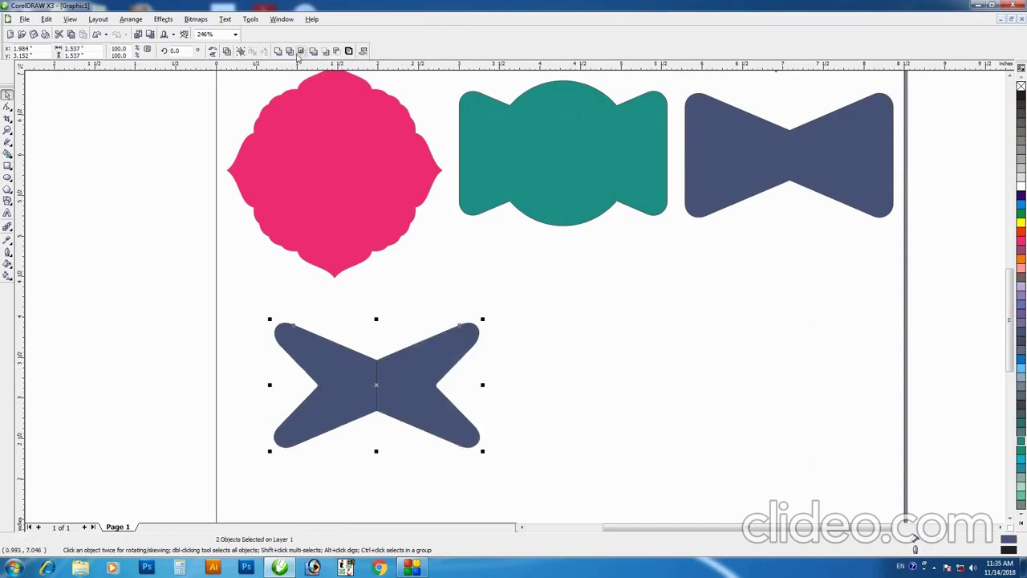
click(278, 51)
drag(481, 320, 409, 442)
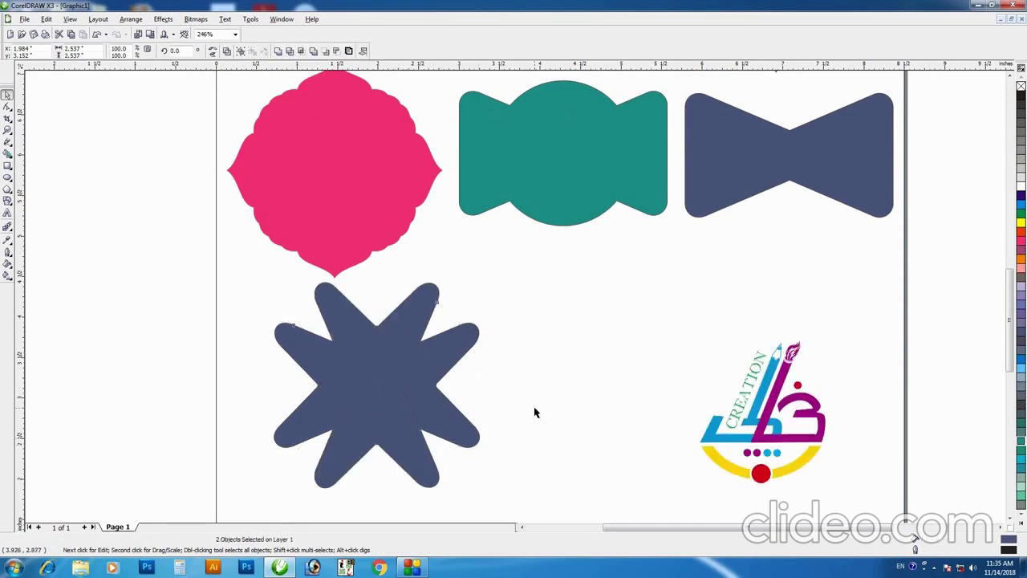
drag(374, 350, 615, 351)
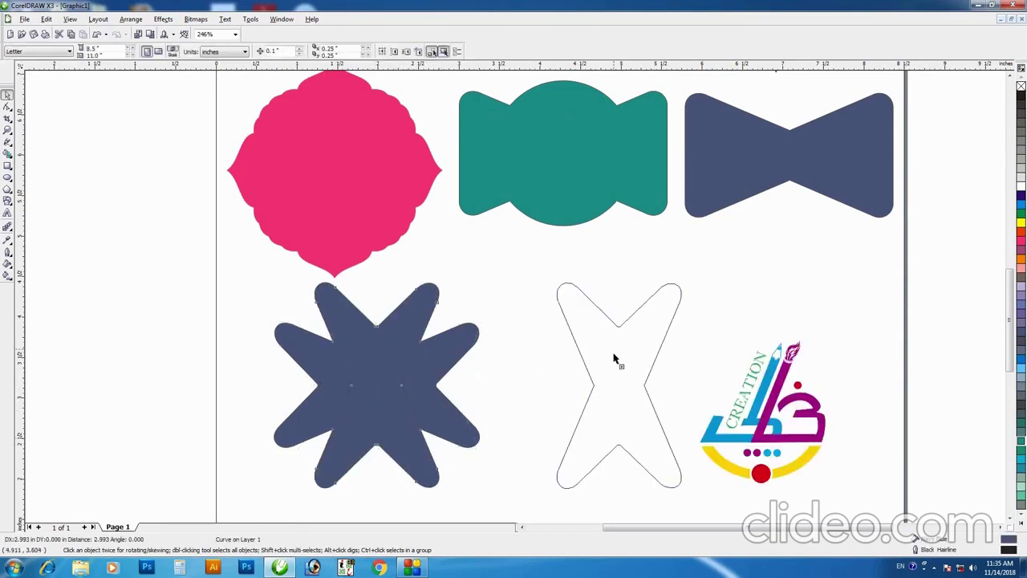
shift+click(435, 351)
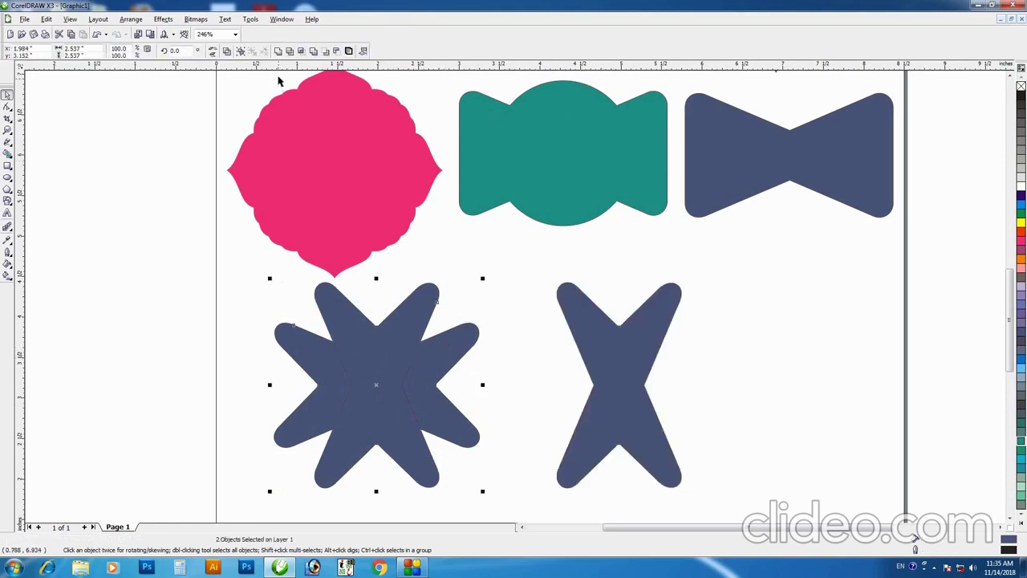
click(278, 51)
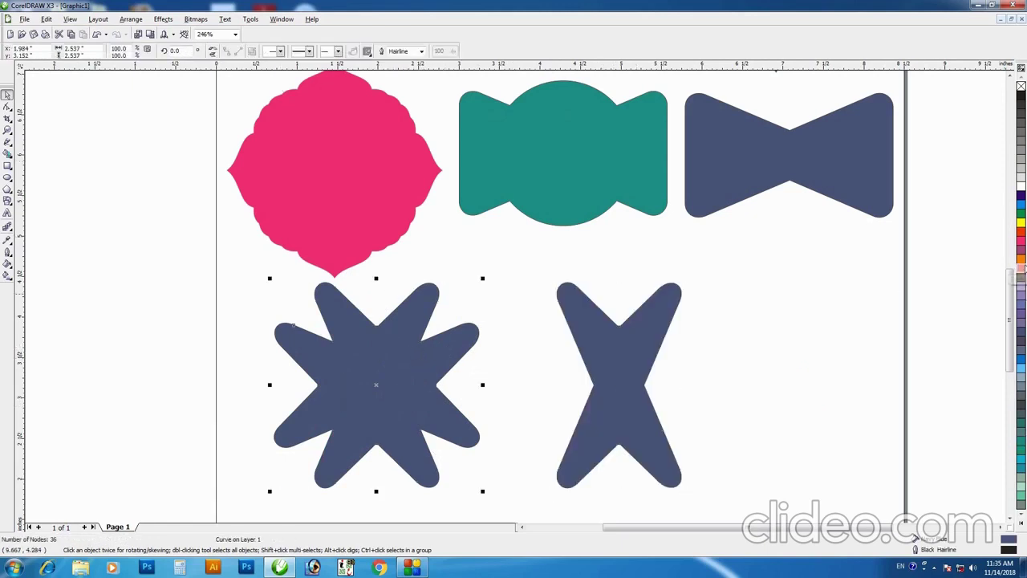
- Fill the star salmon pink and rotate the spare X a quarter turn
click(1021, 270)
drag(335, 374, 313, 381)
click(617, 365)
click(632, 373)
drag(686, 280, 697, 436)
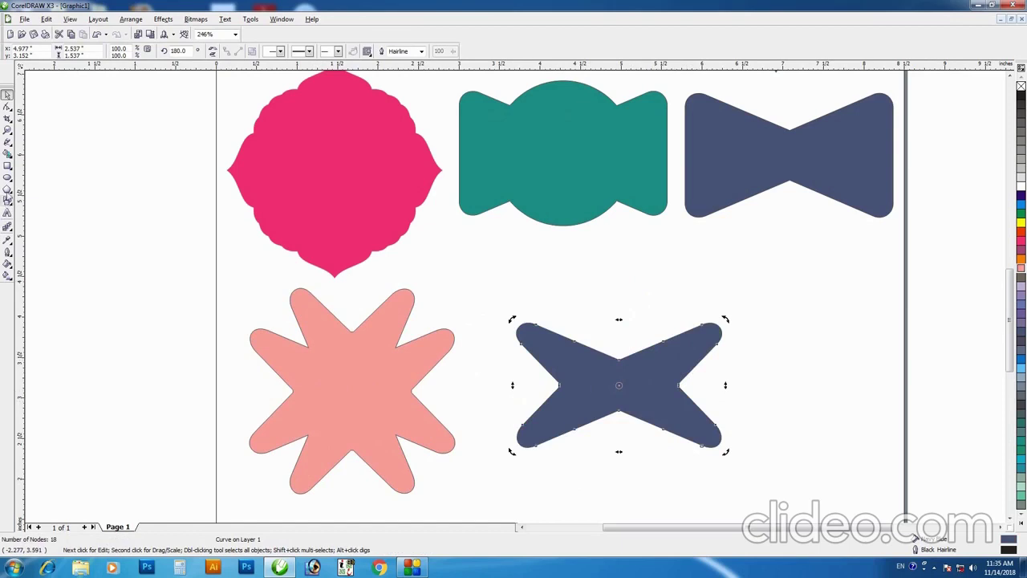
- Draw an oval over the X's centre, fill both pink, and weld them
click(7, 176)
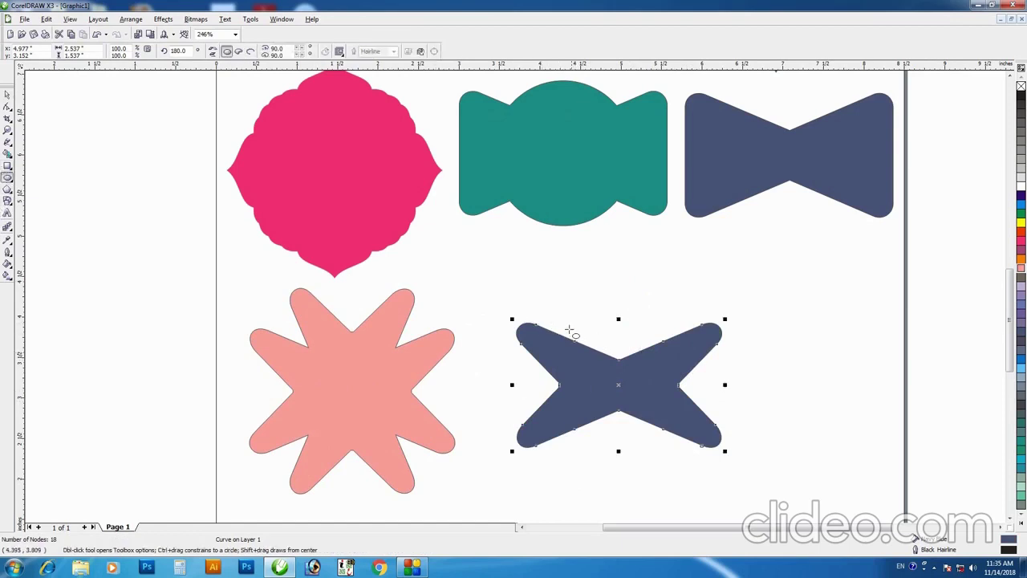
drag(546, 313, 696, 459)
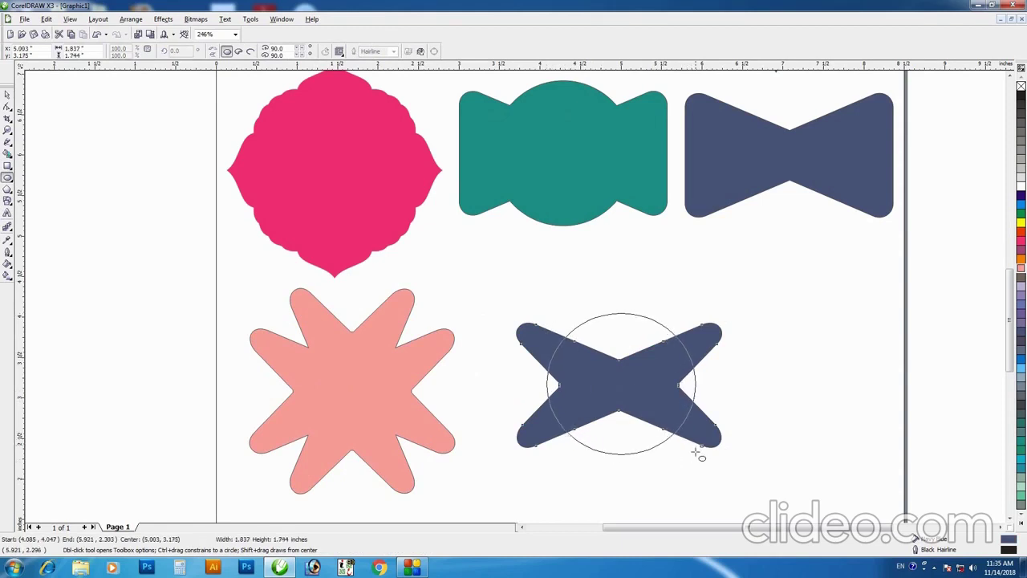
drag(696, 460, 702, 446)
key(space)
shift+click(702, 444)
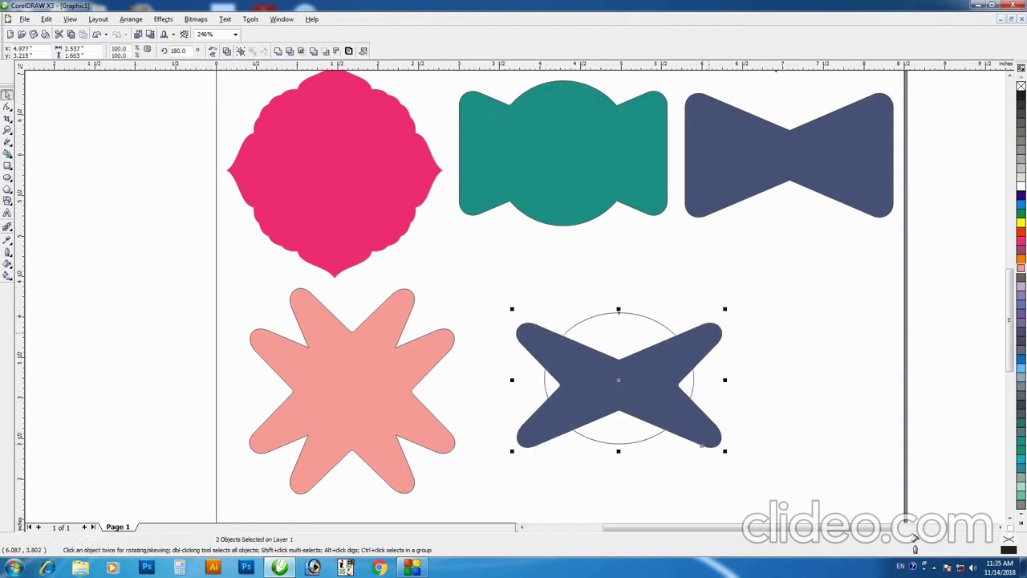
click(1021, 243)
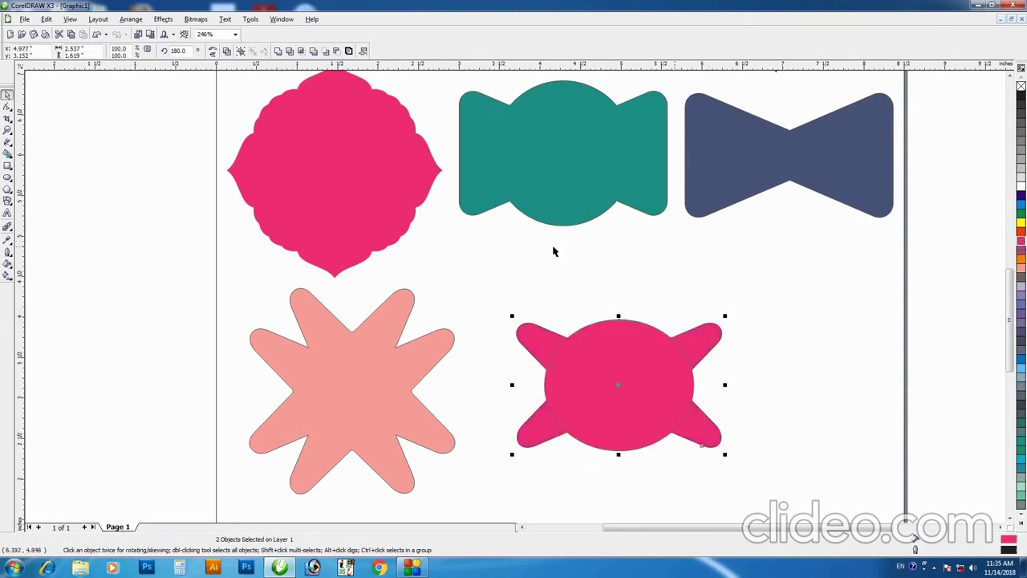
click(278, 51)
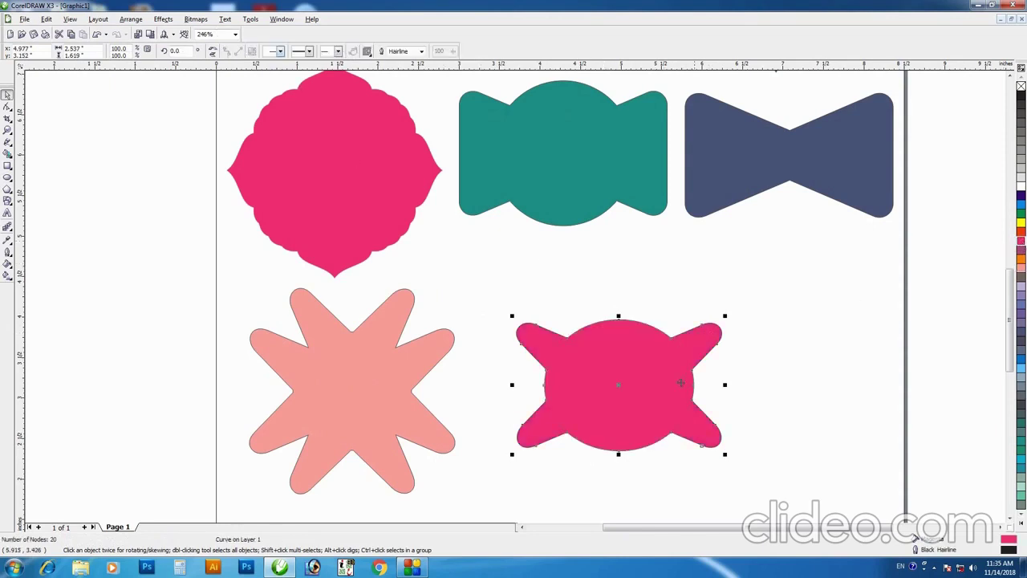
- Enlarge the candy shape slightly and remove outlines from it and the star
drag(664, 393, 640, 385)
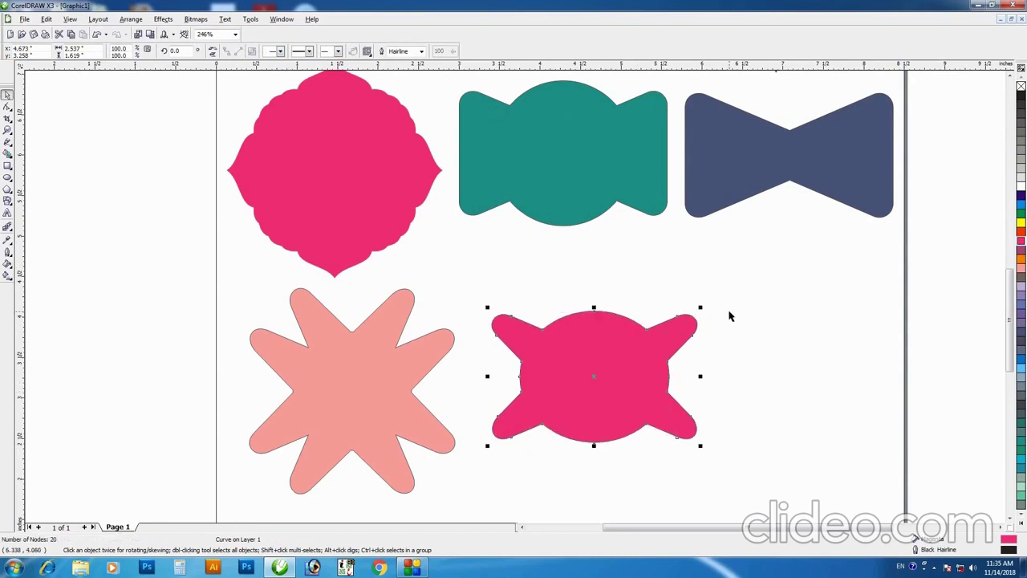
drag(700, 307, 722, 292)
drag(639, 352, 619, 362)
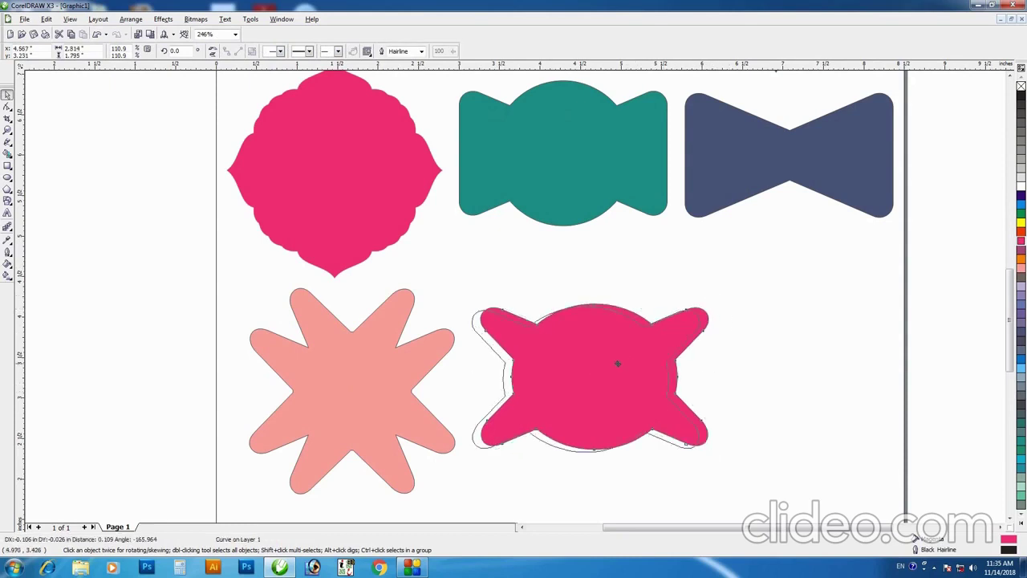
shift+click(404, 366)
right_click(1021, 91)
click(767, 371)
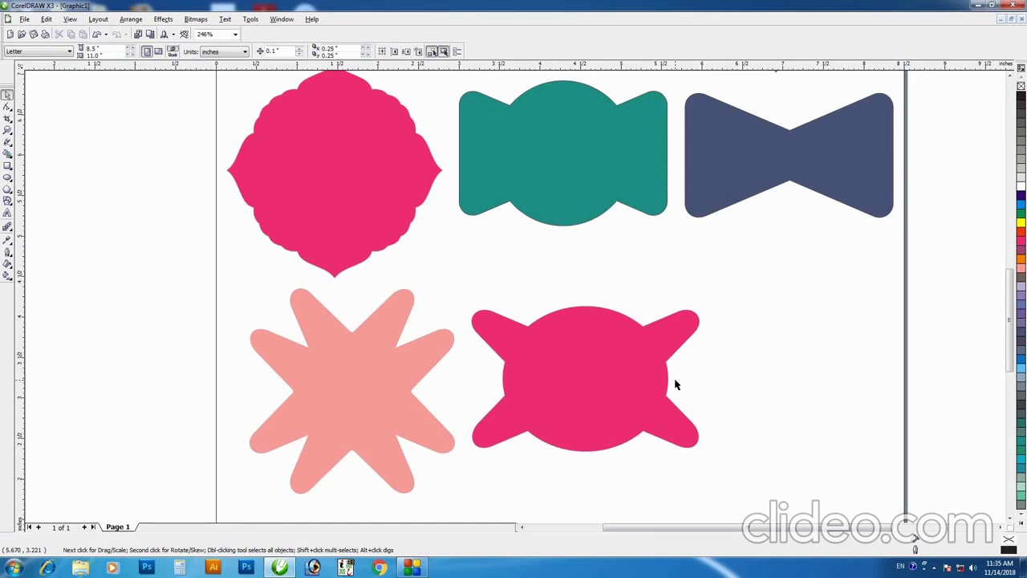
- Move the candy shape and star to the left
key(z)
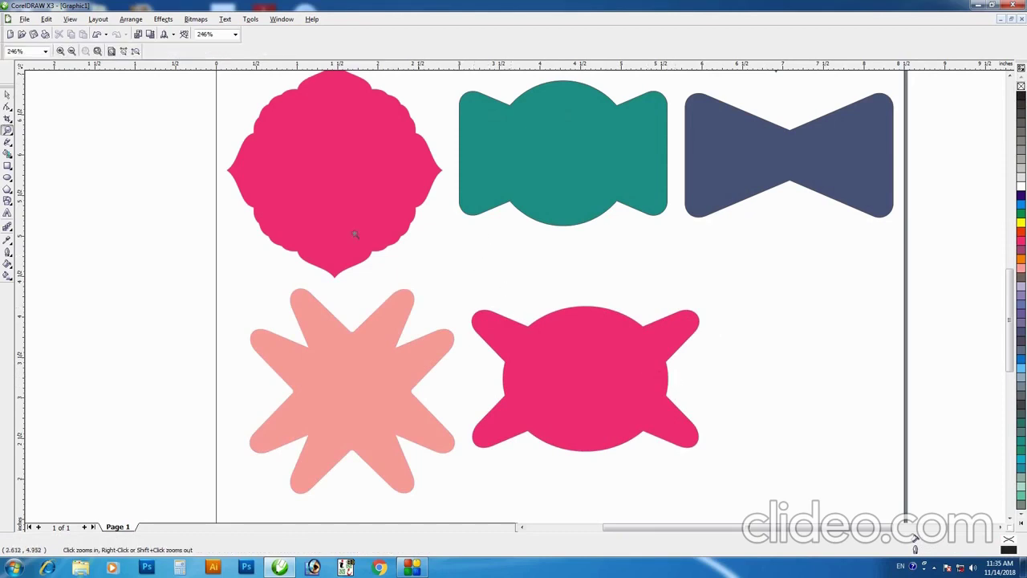
drag(217, 167, 818, 447)
key(space)
drag(394, 281, 378, 281)
key(Escape)
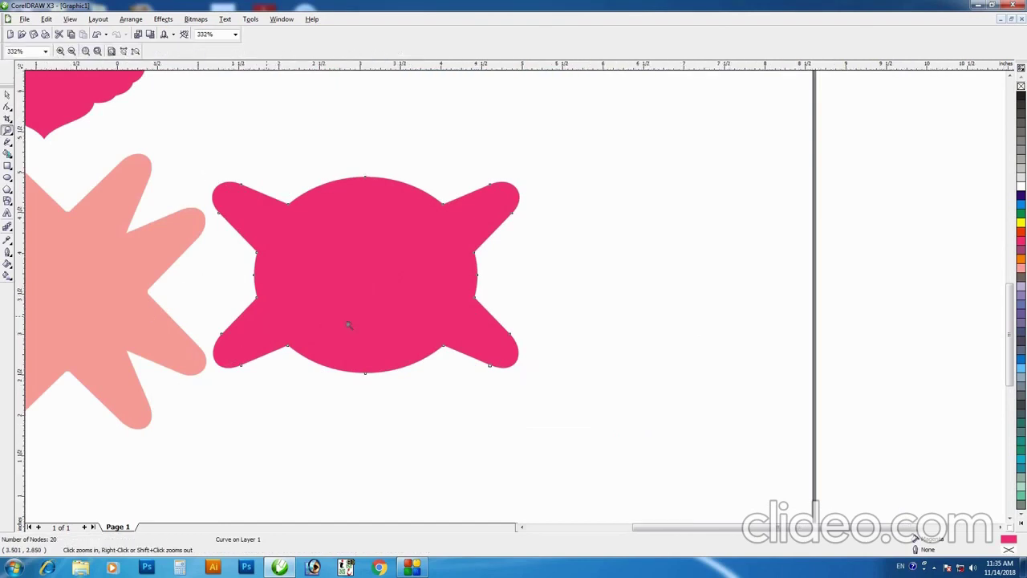
click(348, 324)
key(F3)
shift+click(255, 319)
drag(259, 321, 247, 321)
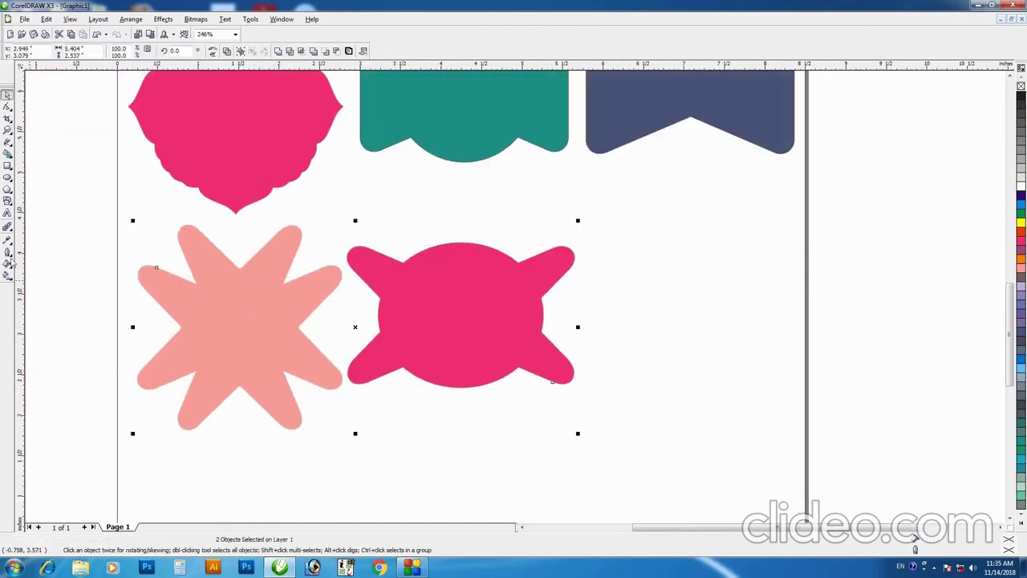
key(Escape)
- Draw a rectangle to the right of the candy shape
click(8, 166)
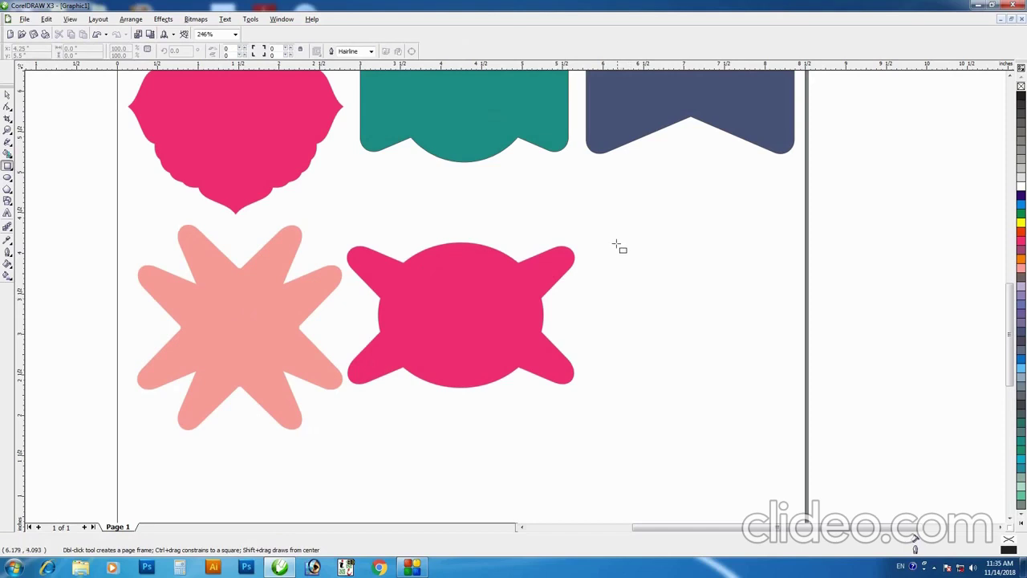
drag(599, 235, 809, 353)
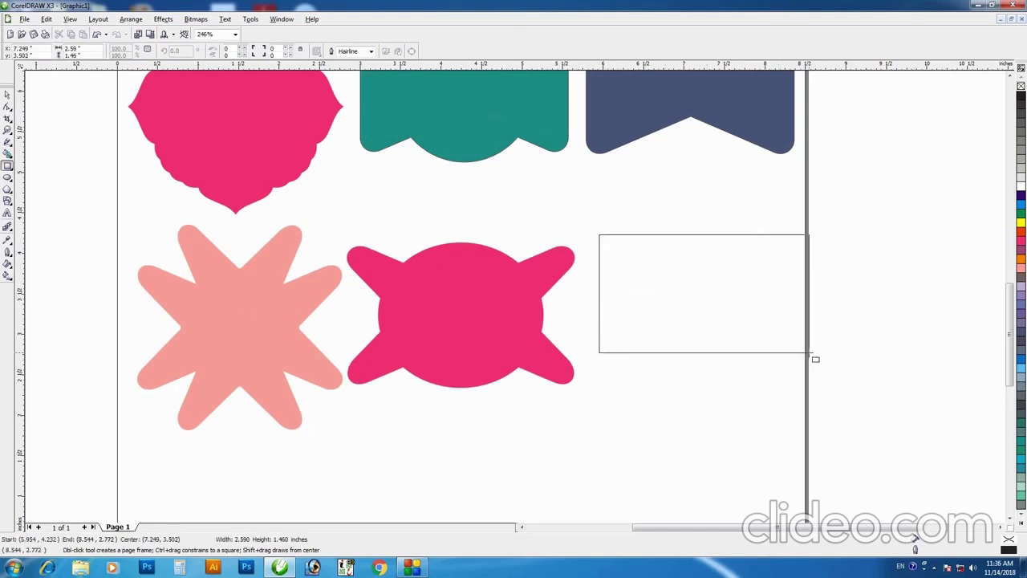
key(space)
drag(738, 310, 728, 321)
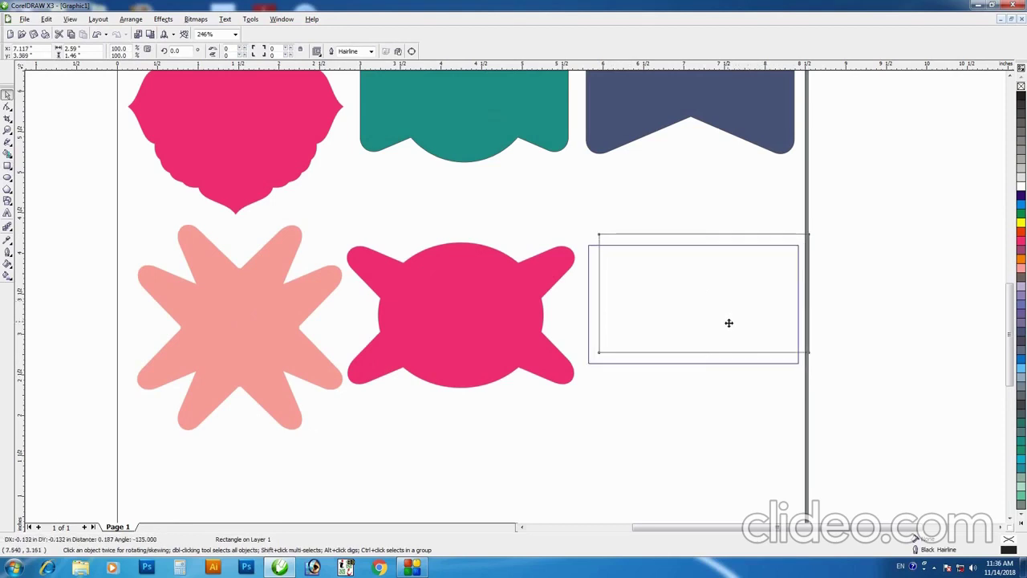
- Shrink the star and candy slightly, shift the rectangle left, and zoom in on it
drag(43, 223, 642, 483)
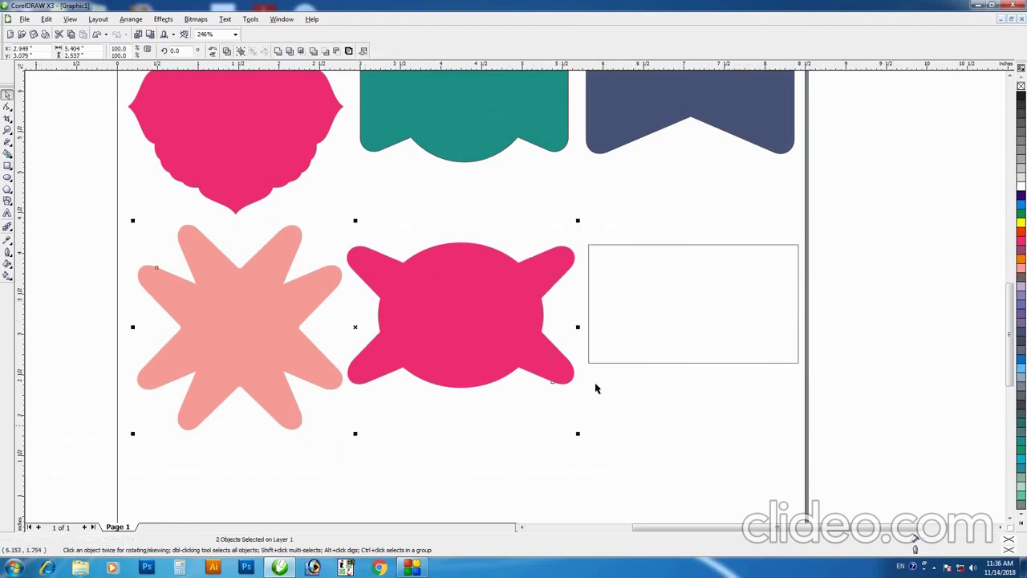
click(573, 226)
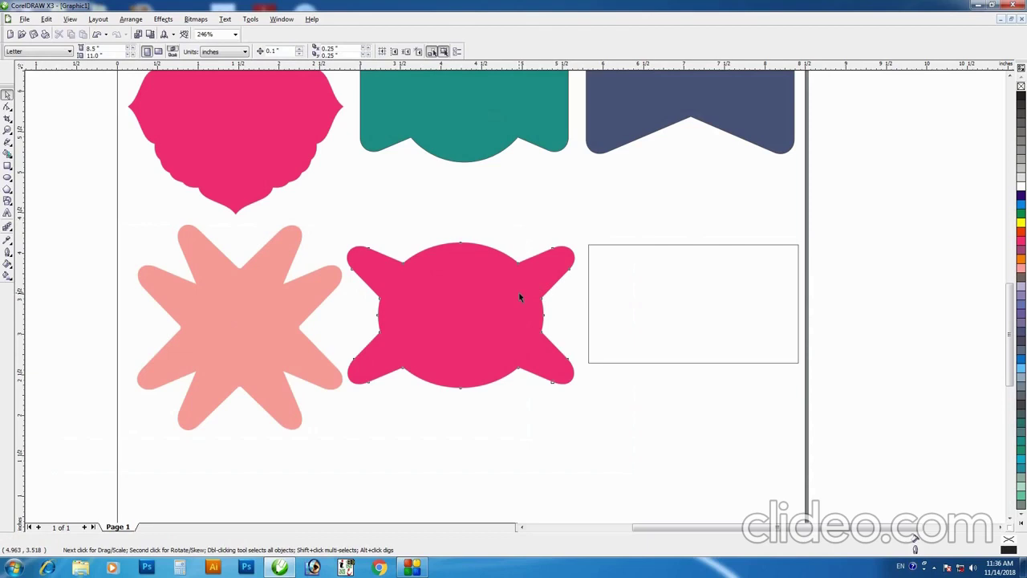
click(519, 297)
shift+click(264, 303)
drag(578, 433, 522, 405)
drag(656, 319, 626, 316)
key(z)
drag(481, 201, 894, 417)
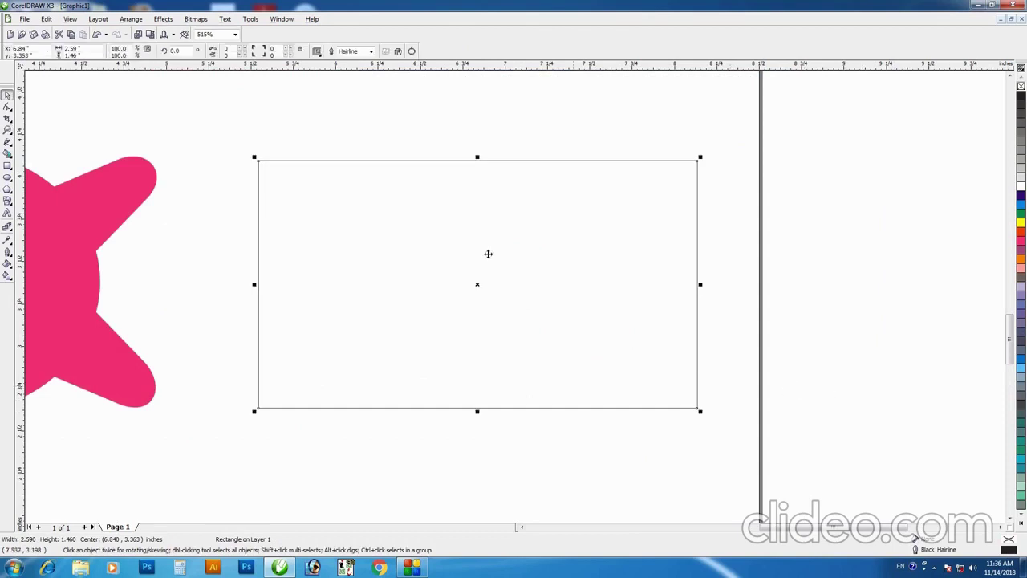
- Convert the rectangle to curves and raise a peak node at the top's middle
click(131, 18)
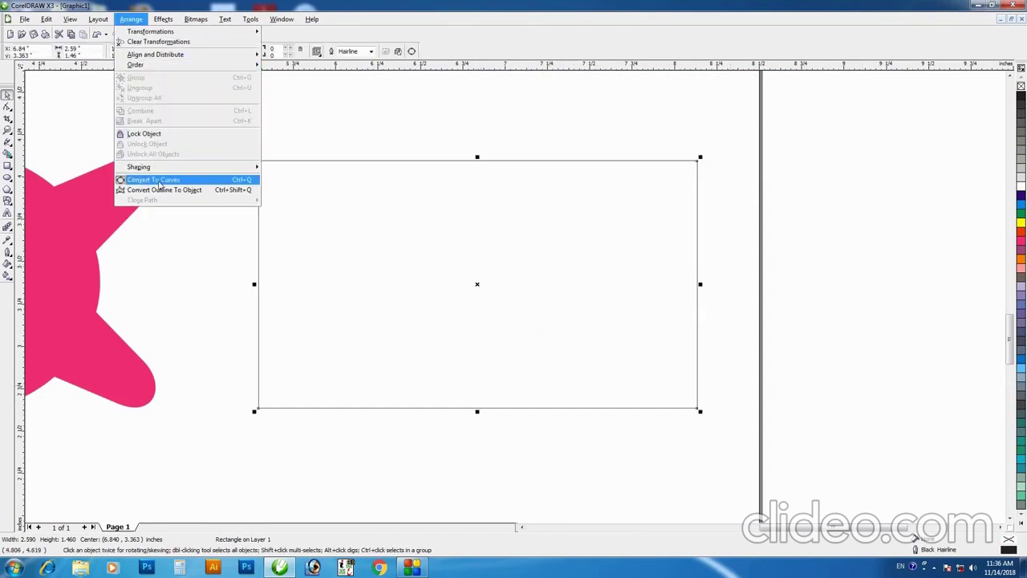
click(120, 178)
click(8, 107)
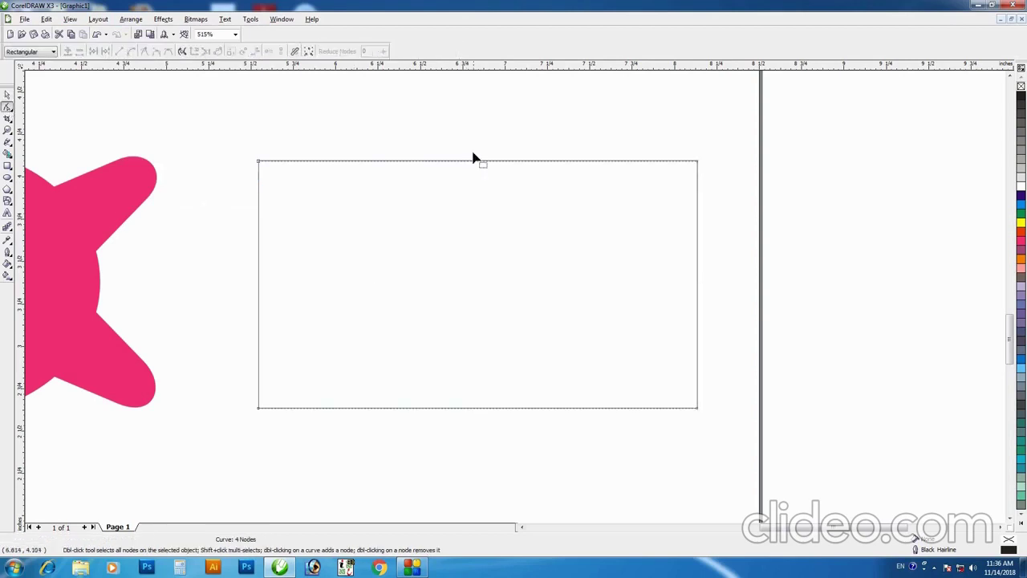
double_click(465, 161)
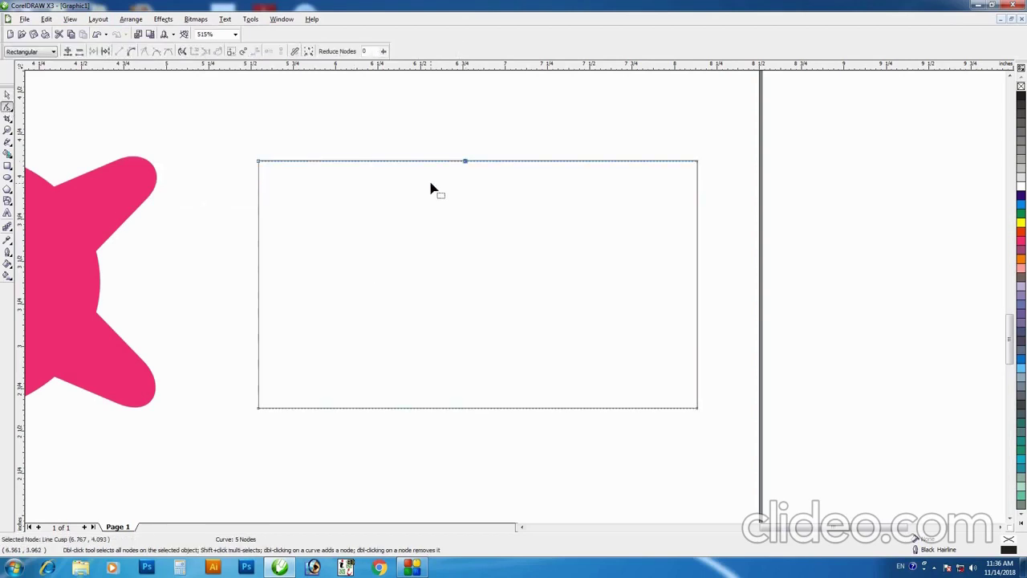
drag(466, 159, 465, 124)
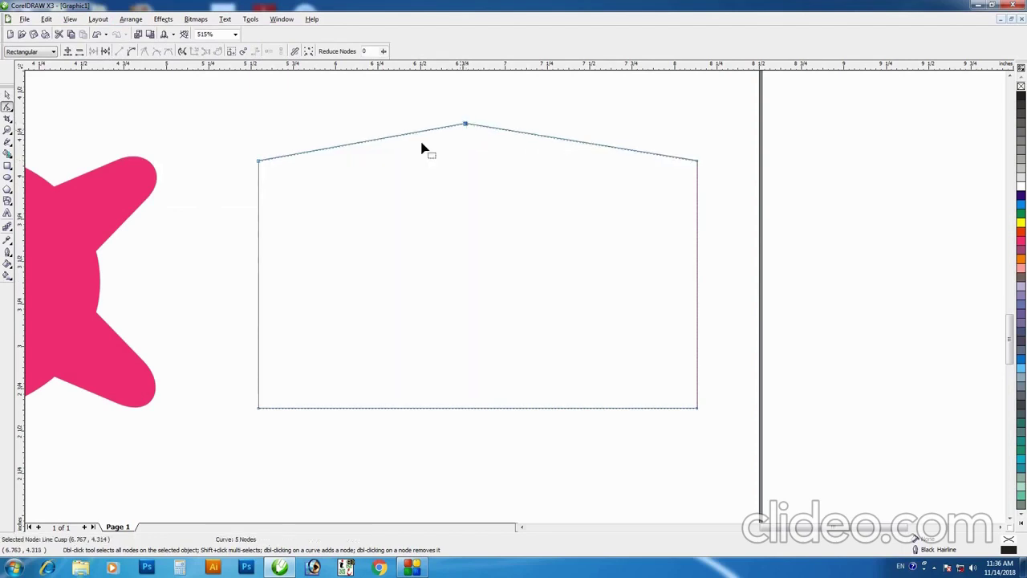
double_click(258, 200)
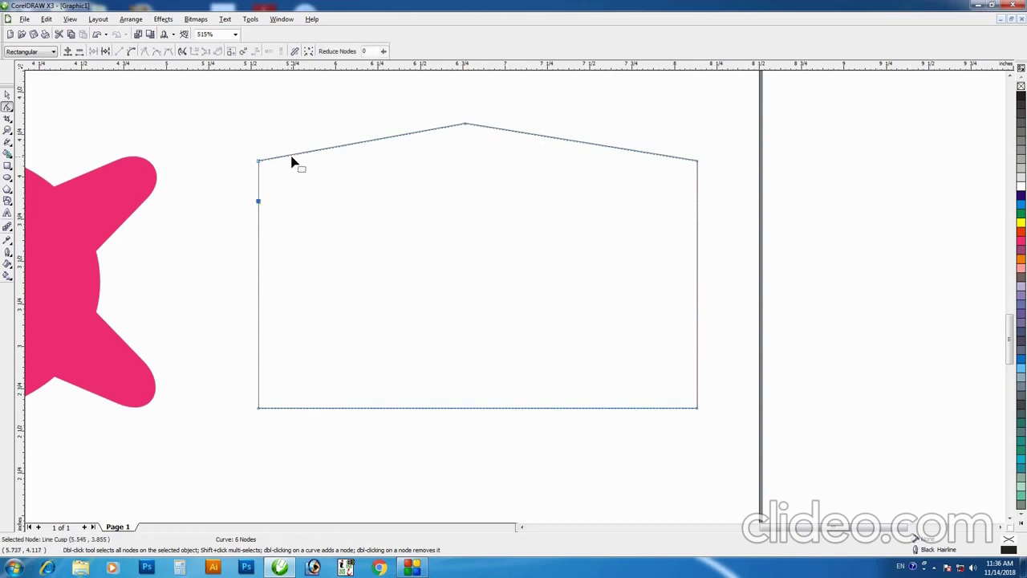
double_click(257, 160)
- Bend the upper-left edge into an arc and lower the left corner node
drag(220, 110, 633, 276)
click(258, 201)
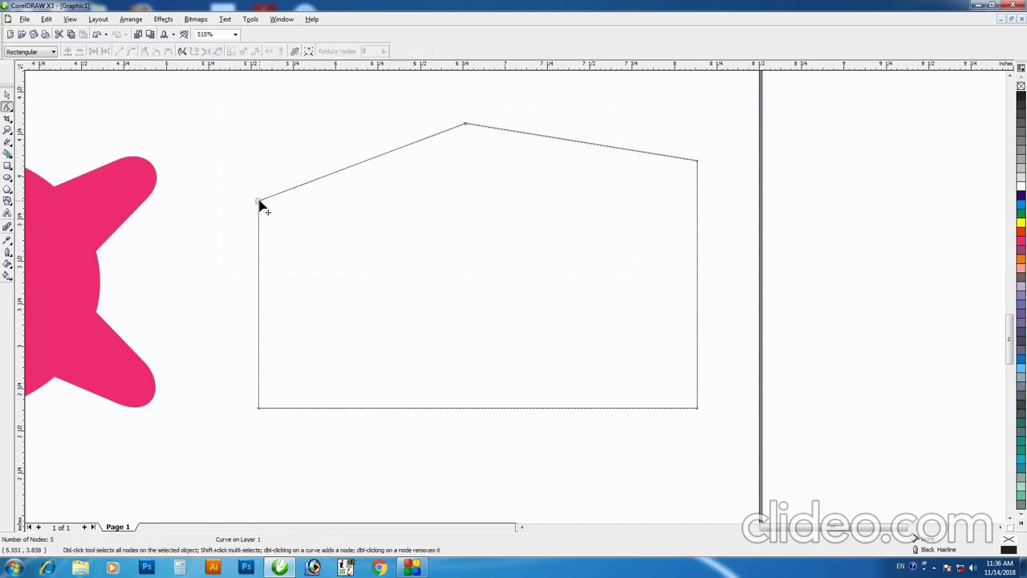
drag(325, 181, 434, 177)
drag(259, 202, 258, 219)
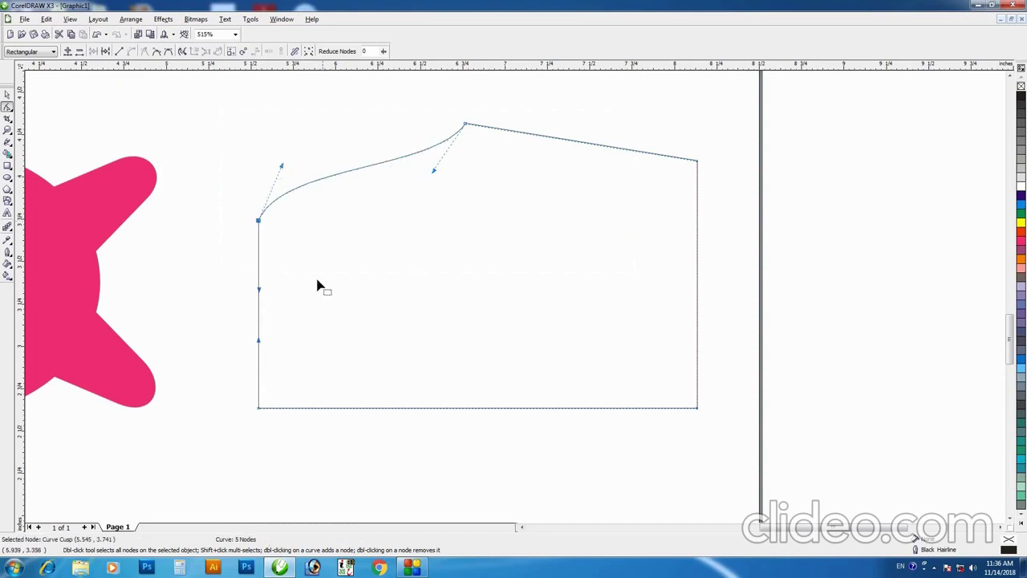
click(275, 240)
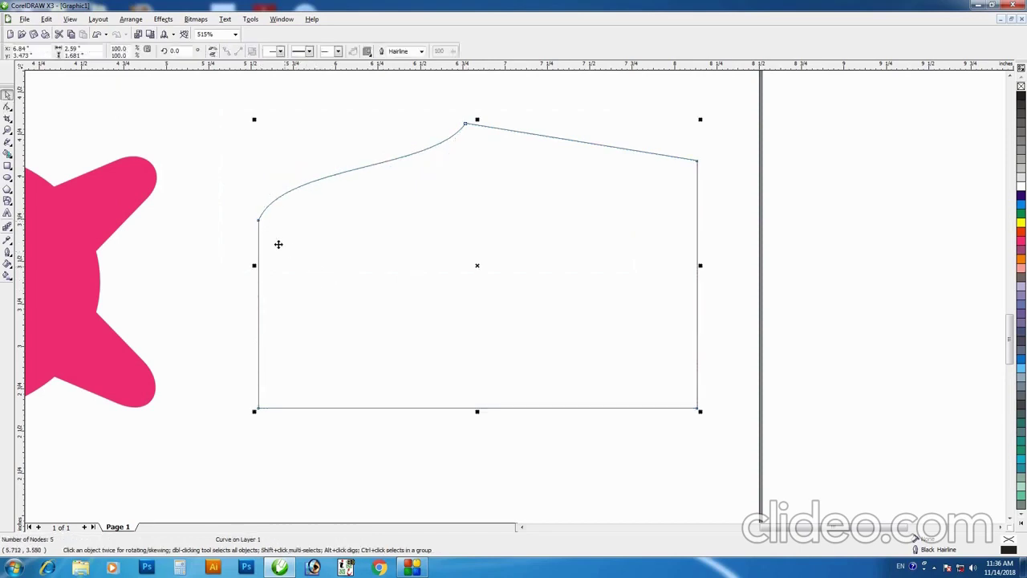
double_click(258, 231)
double_click(291, 191)
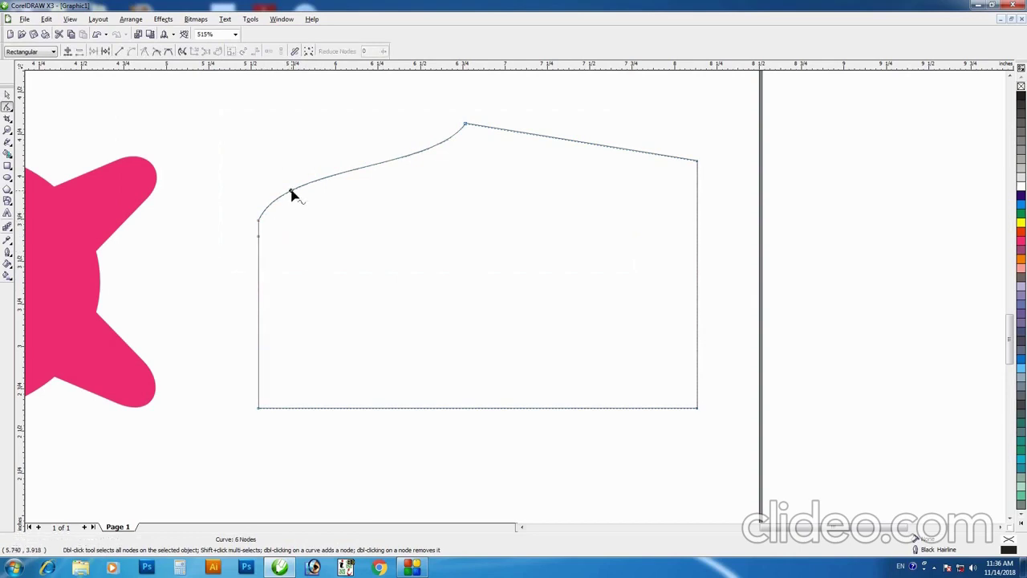
double_click(259, 222)
key(space)
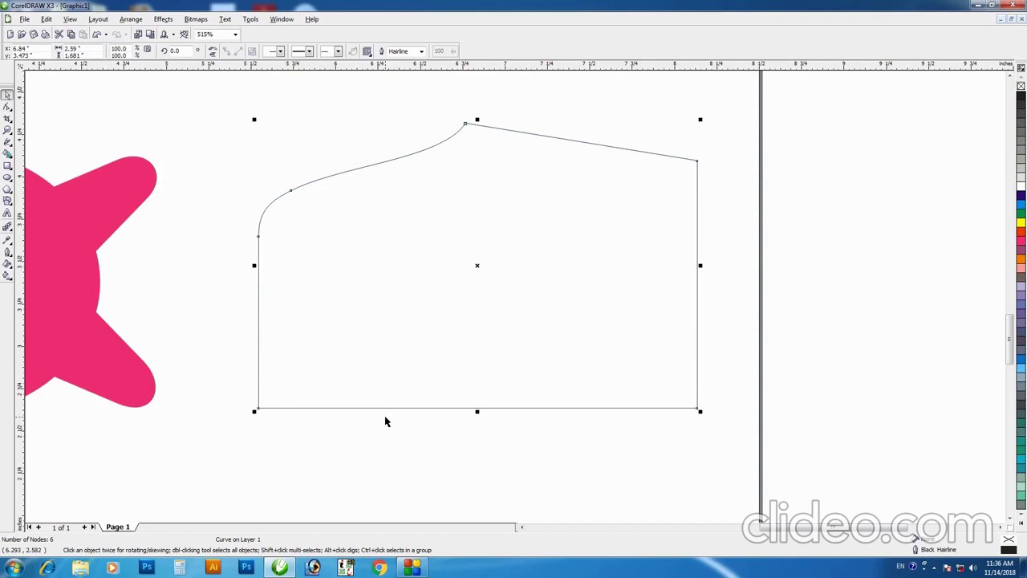
key(F10)
- Pull the bottom-left corner inward so the left side curves inward
mouse_move(207, 355)
mouse_down()
mouse_move(269, 419)
mouse_move(317, 400)
mouse_up()
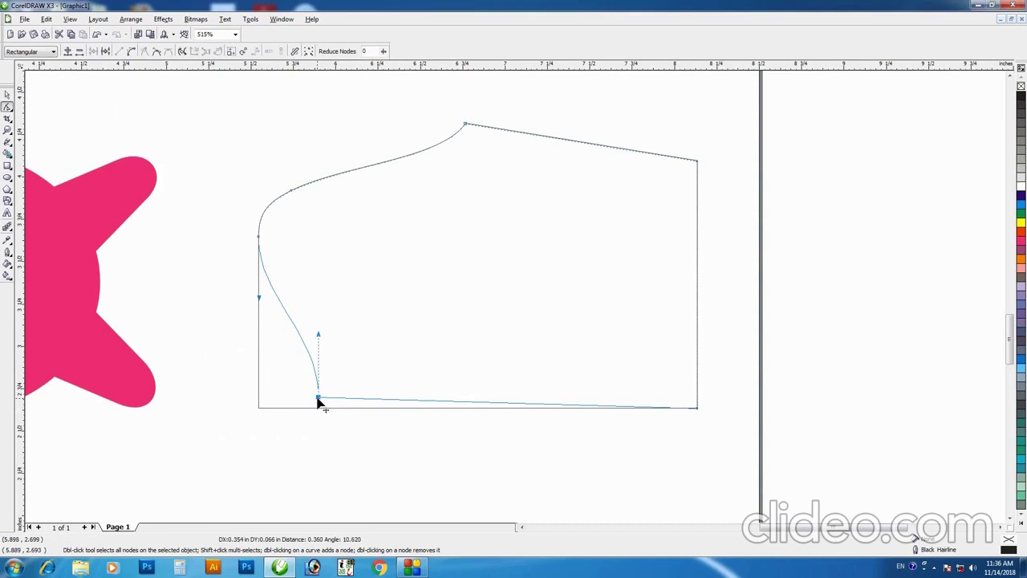
drag(317, 400, 322, 396)
drag(317, 337, 269, 351)
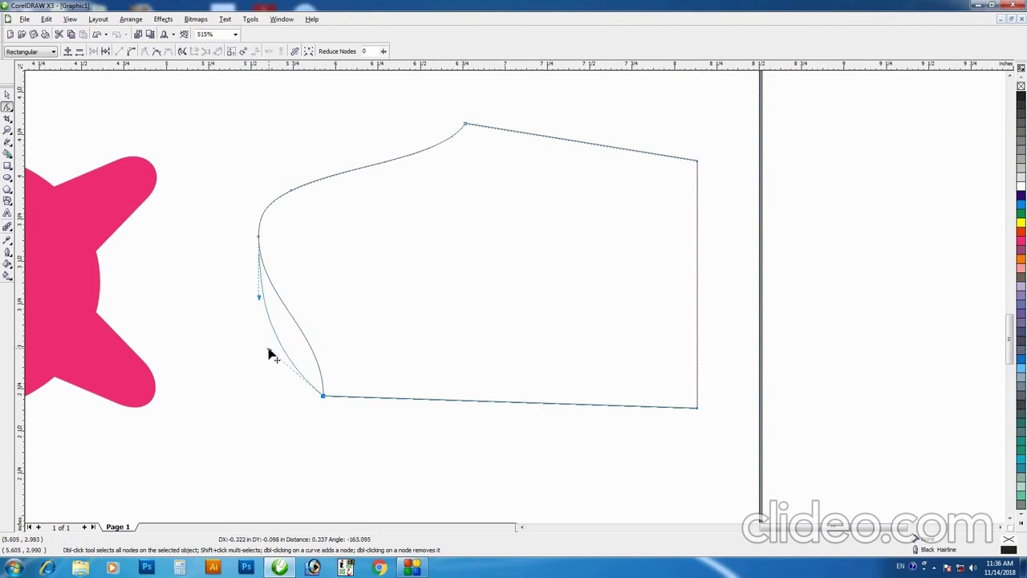
click(471, 401)
- Add a node on the bottom edge and bend its left part into an upward arc
double_click(471, 401)
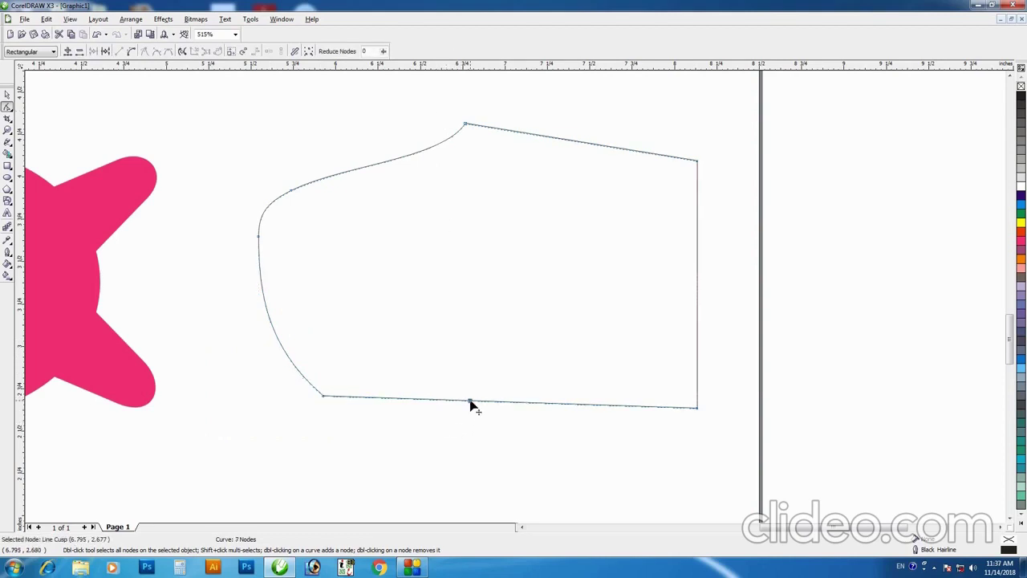
shift+click(323, 395)
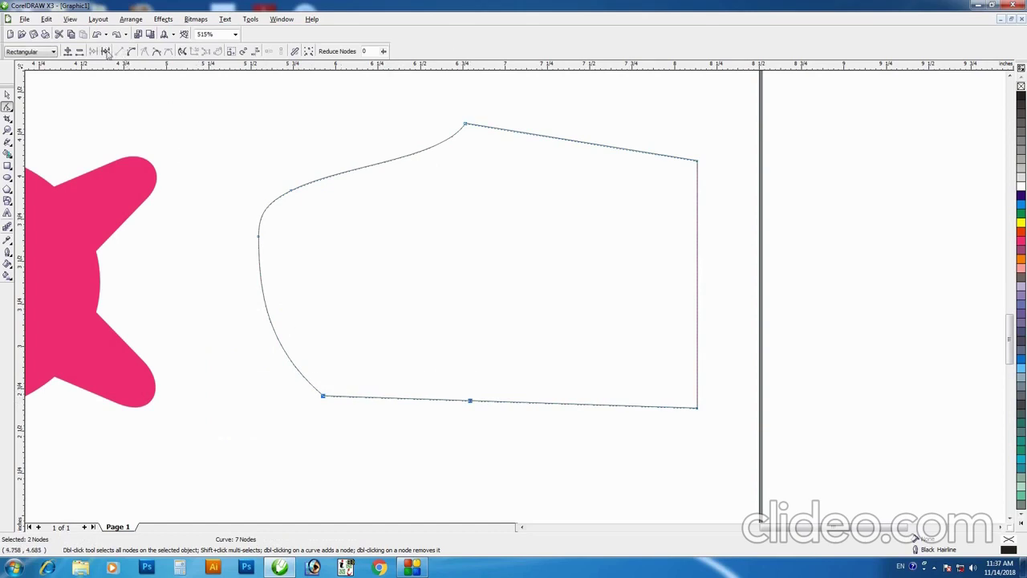
click(263, 396)
click(417, 398)
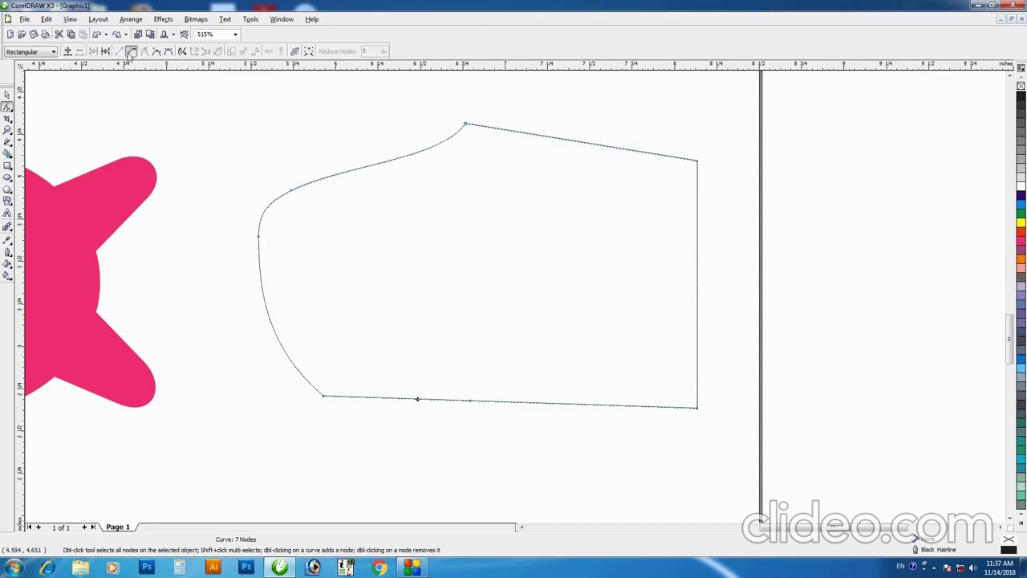
click(396, 401)
drag(404, 403, 400, 380)
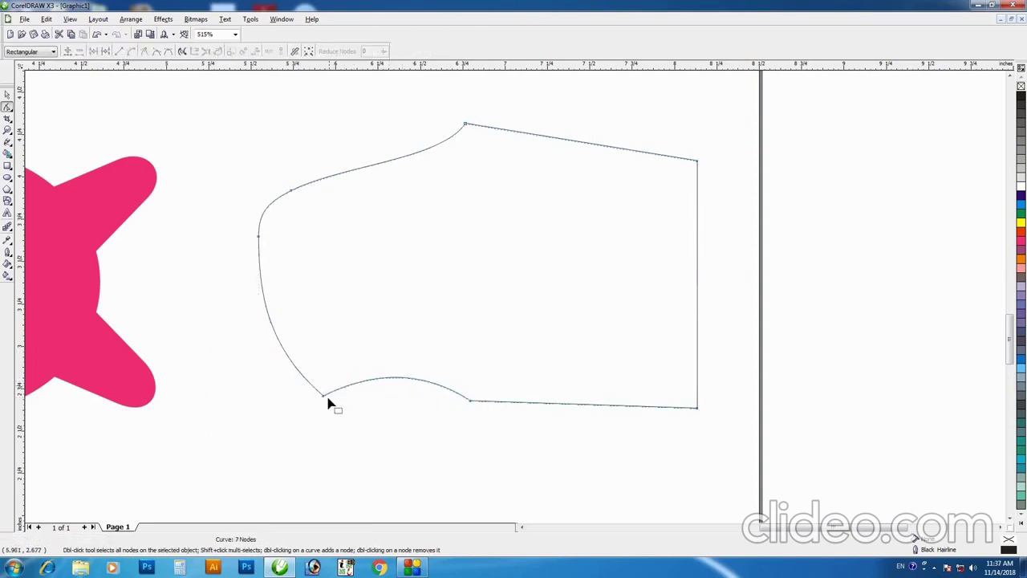
drag(325, 397, 344, 375)
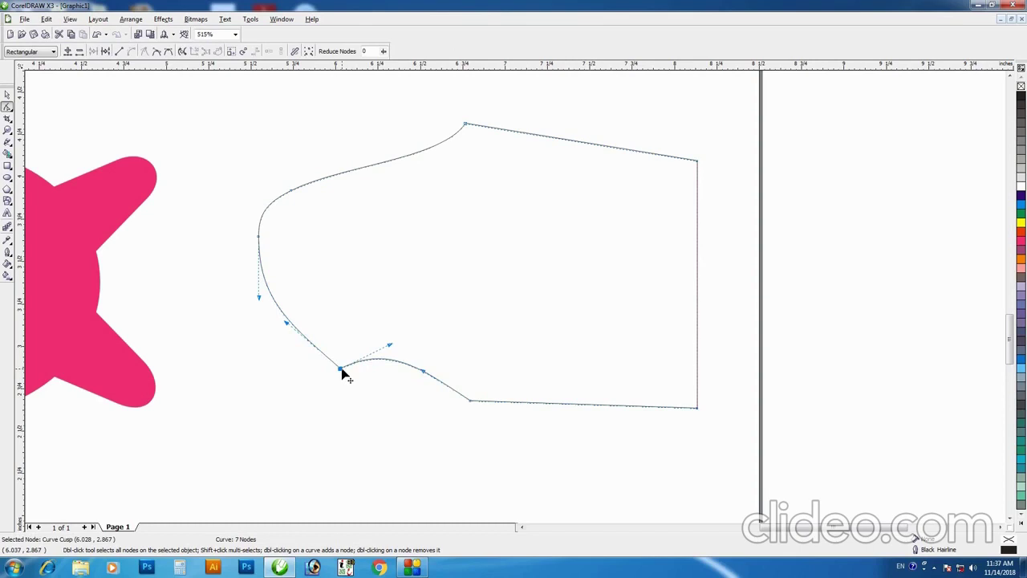
- Break the outline at the top-right corner, delete the right-side segments and arc the bottom
drag(740, 197, 681, 131)
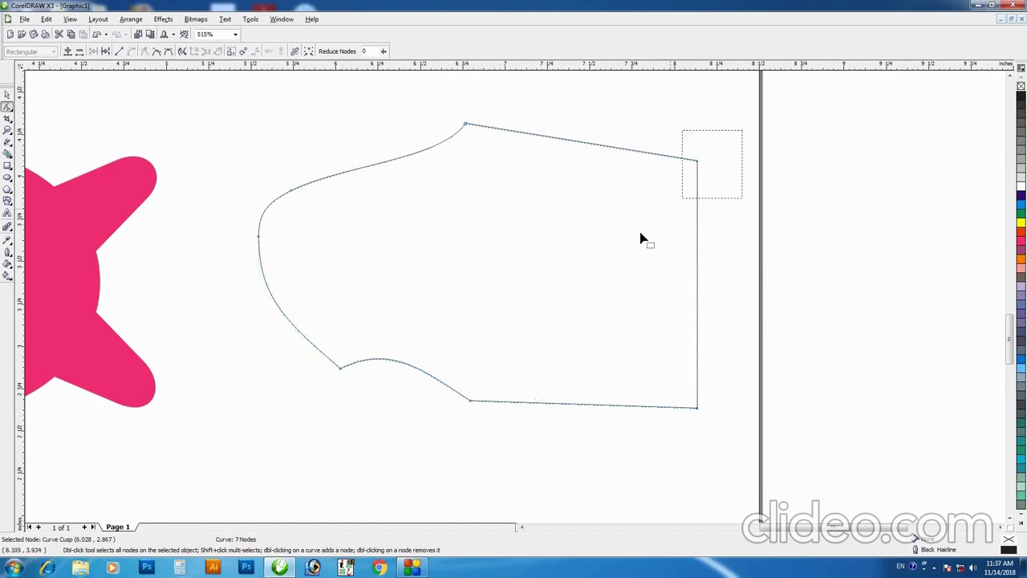
click(105, 51)
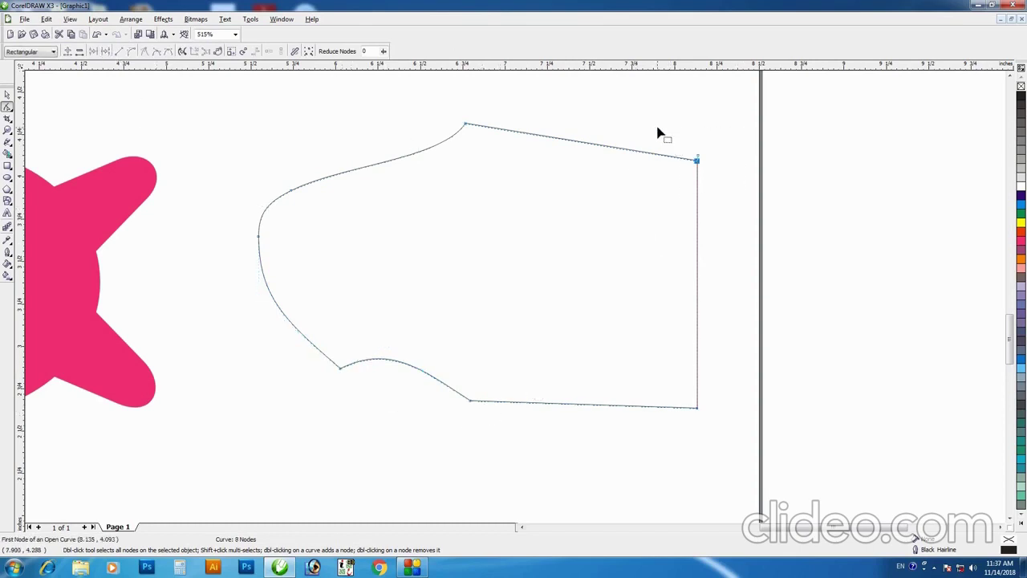
click(81, 53)
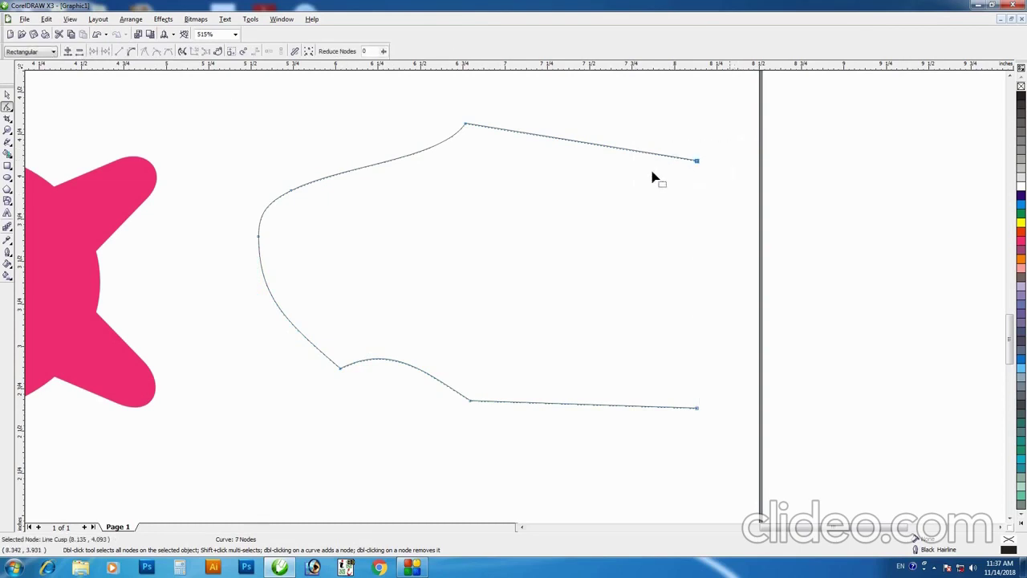
click(81, 53)
drag(679, 367, 714, 438)
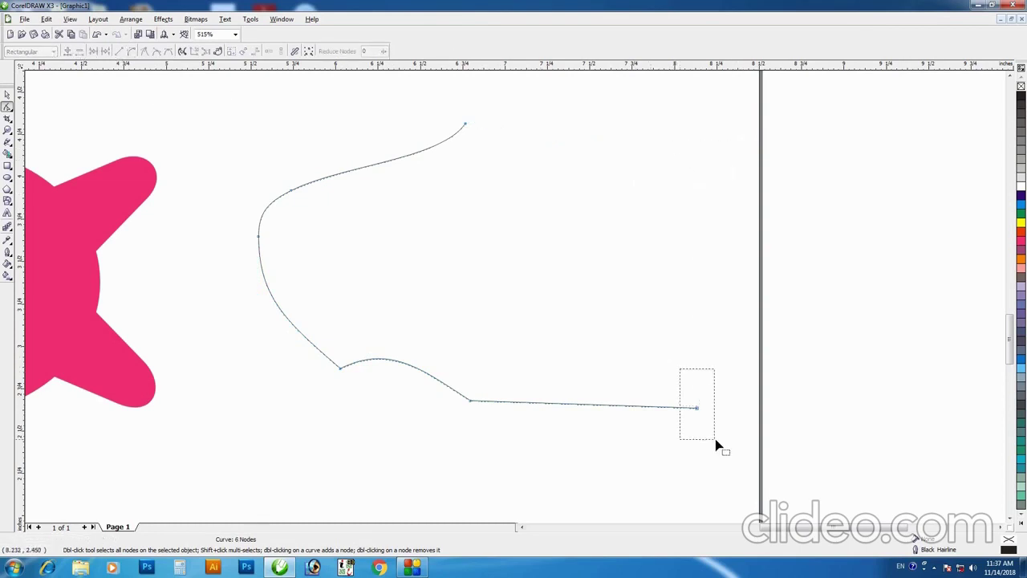
click(80, 53)
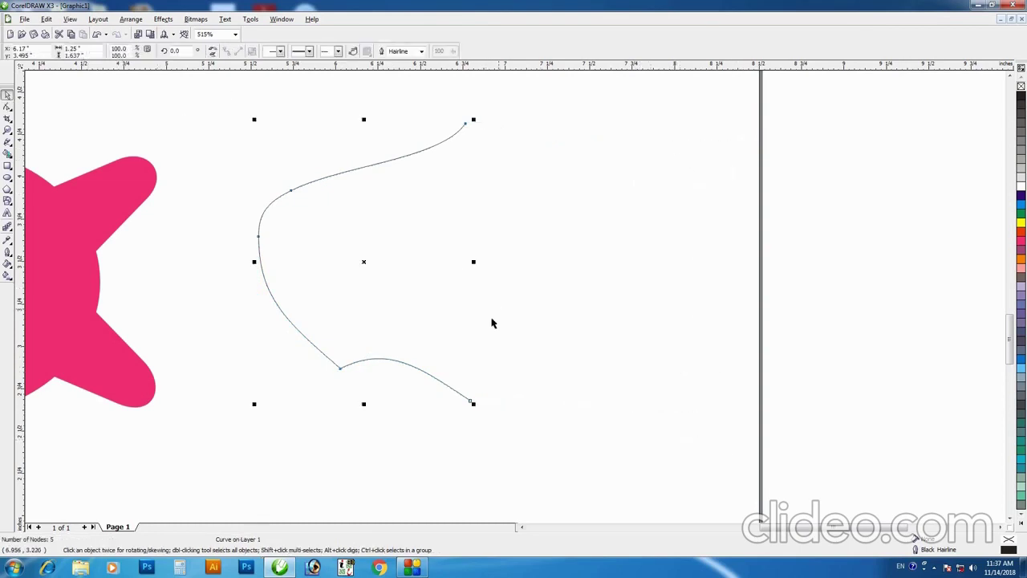
drag(423, 375, 433, 374)
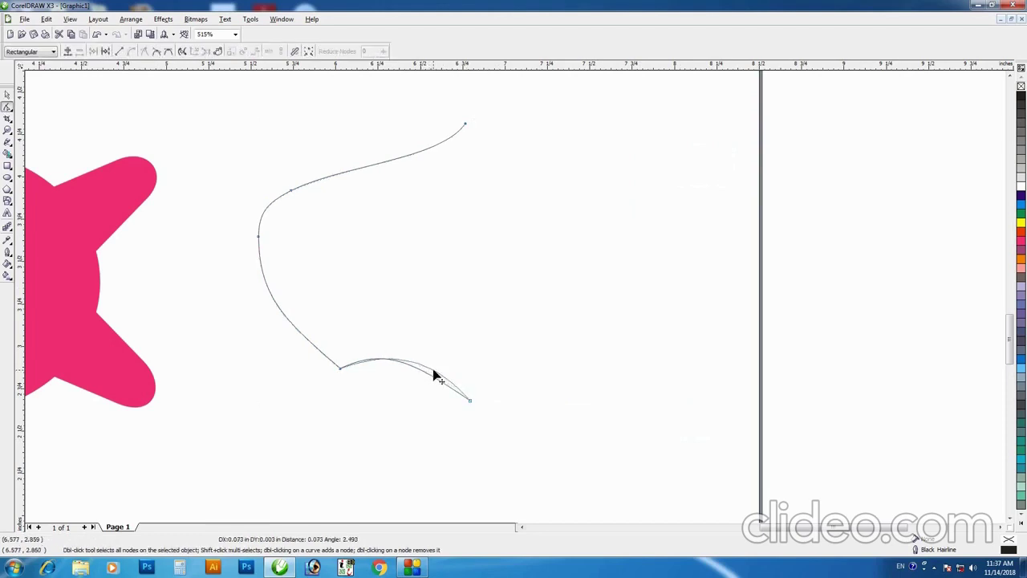
- Reselect the half outline and select both of its end nodes
key(space)
drag(253, 261, 470, 264)
key(Escape)
drag(556, 95, 432, 472)
click(313, 336)
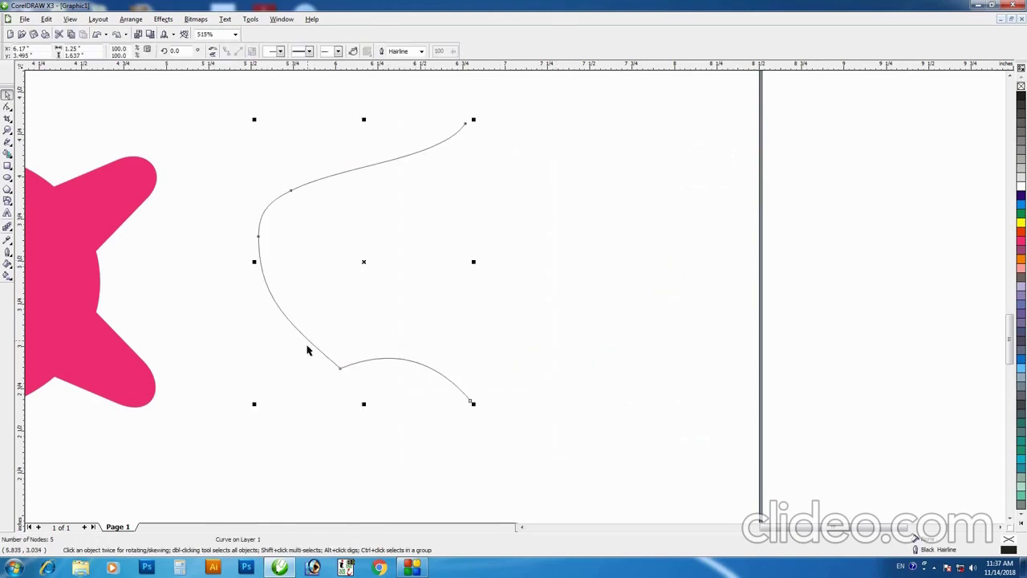
double_click(309, 341)
drag(435, 103, 557, 522)
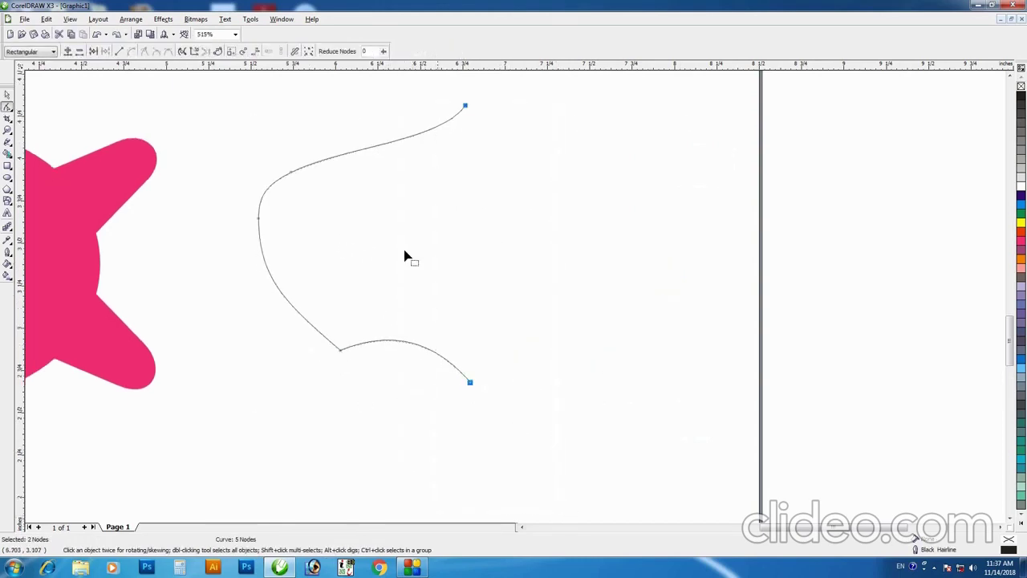
- Align the two end nodes vertically and mirror a copy as the right half
click(231, 51)
click(506, 258)
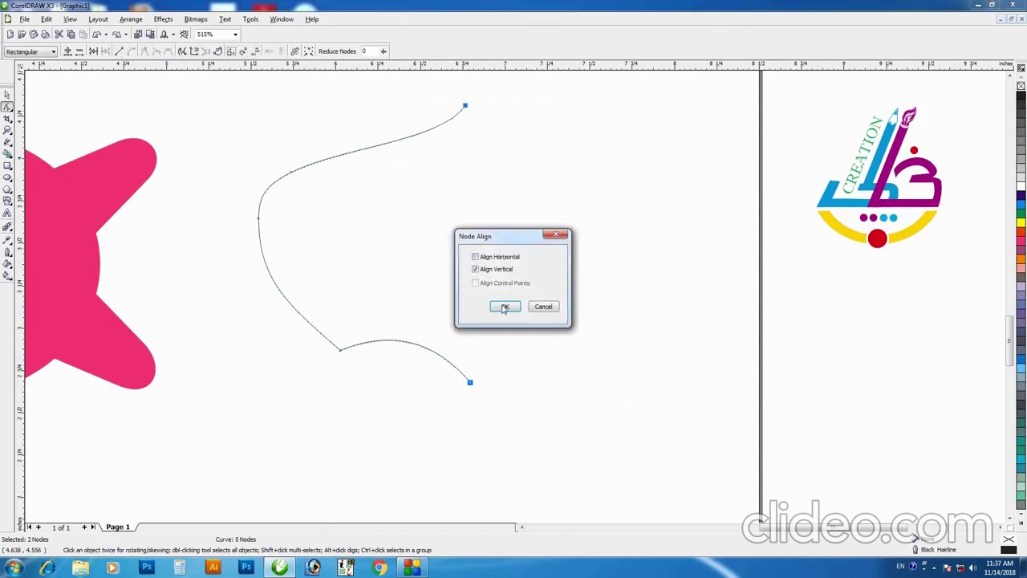
click(505, 306)
key(space)
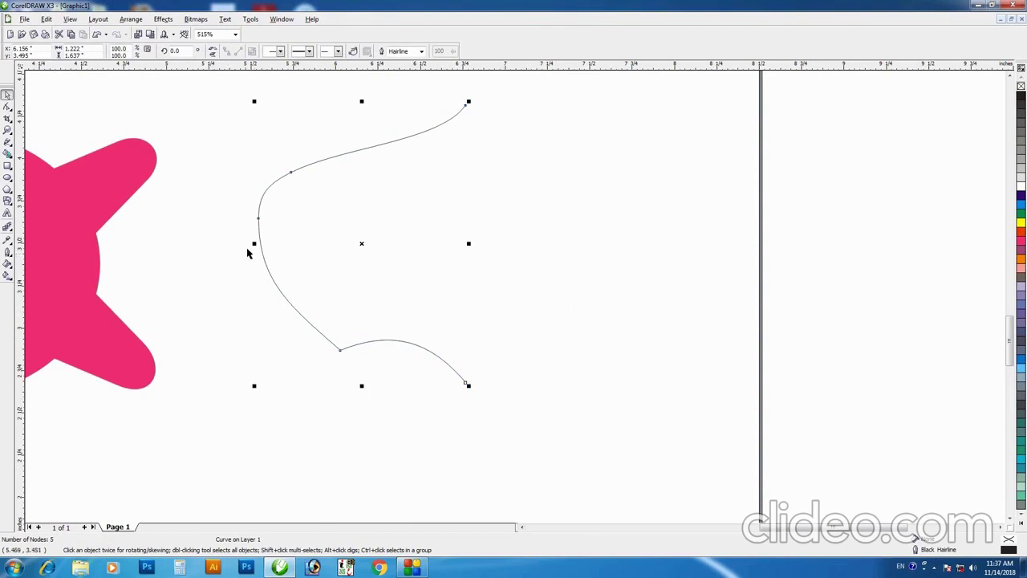
drag(254, 244, 504, 247)
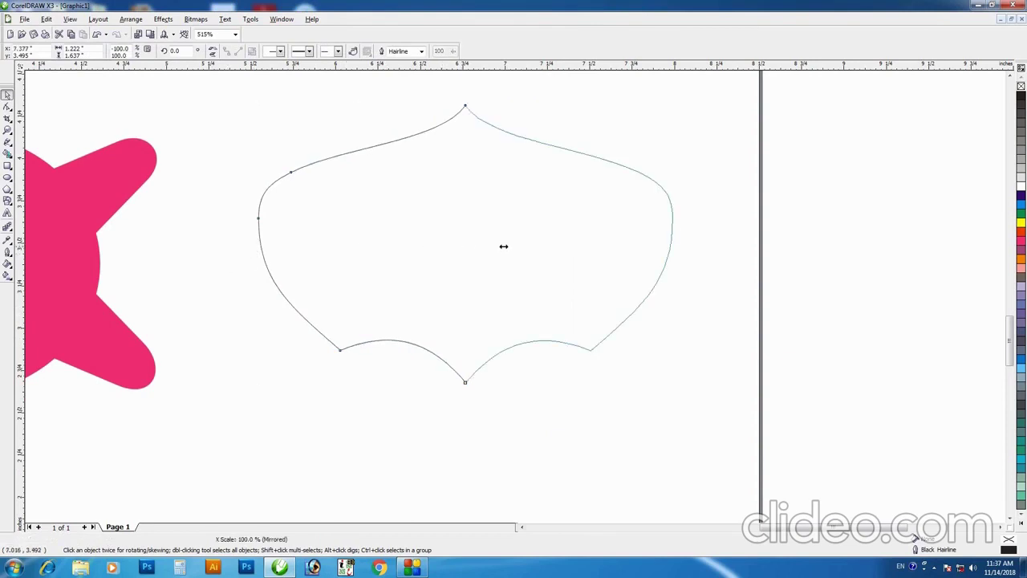
- Combine both halves and join their top and bottom end nodes into one closed curve
shift+click(317, 154)
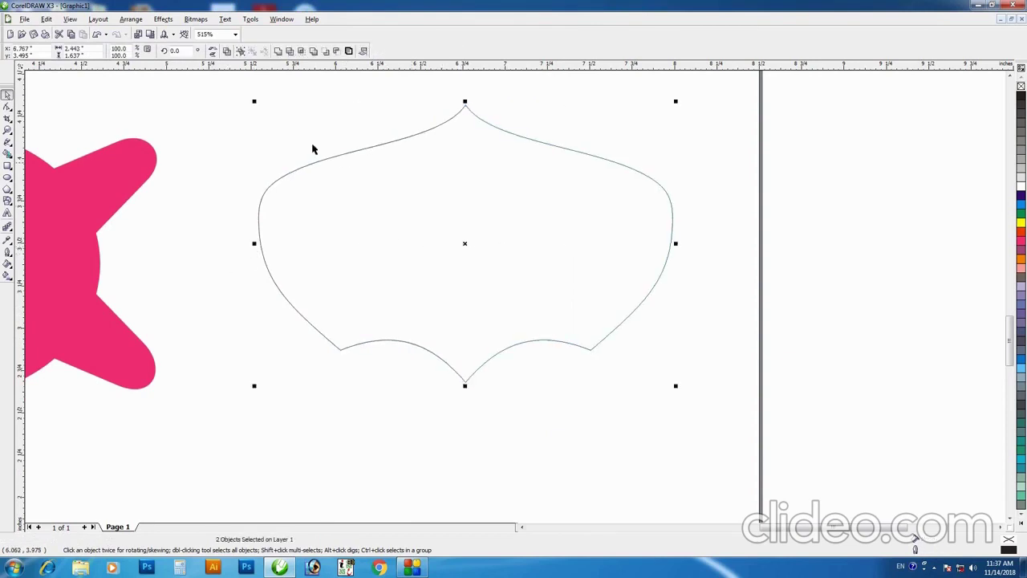
click(277, 51)
key(F10)
click(465, 105)
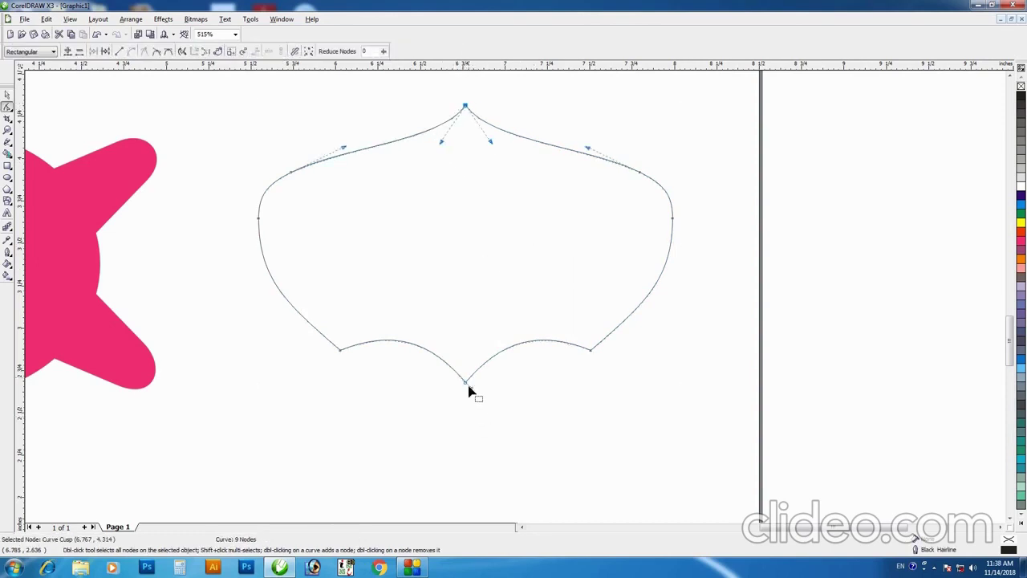
click(465, 383)
double_click(465, 382)
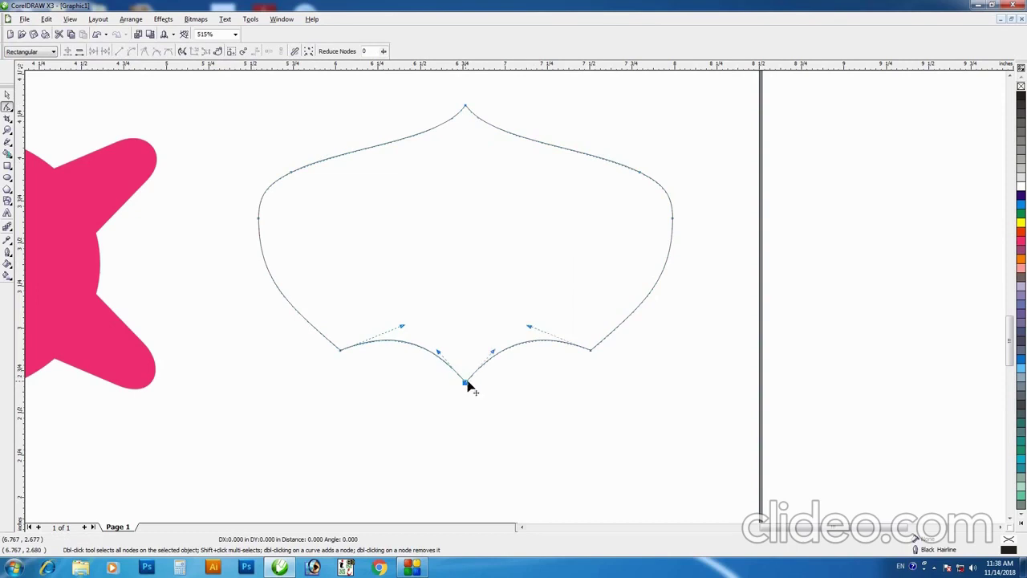
- Fill the finished label orange-red and nudge it into place
key(space)
click(1021, 239)
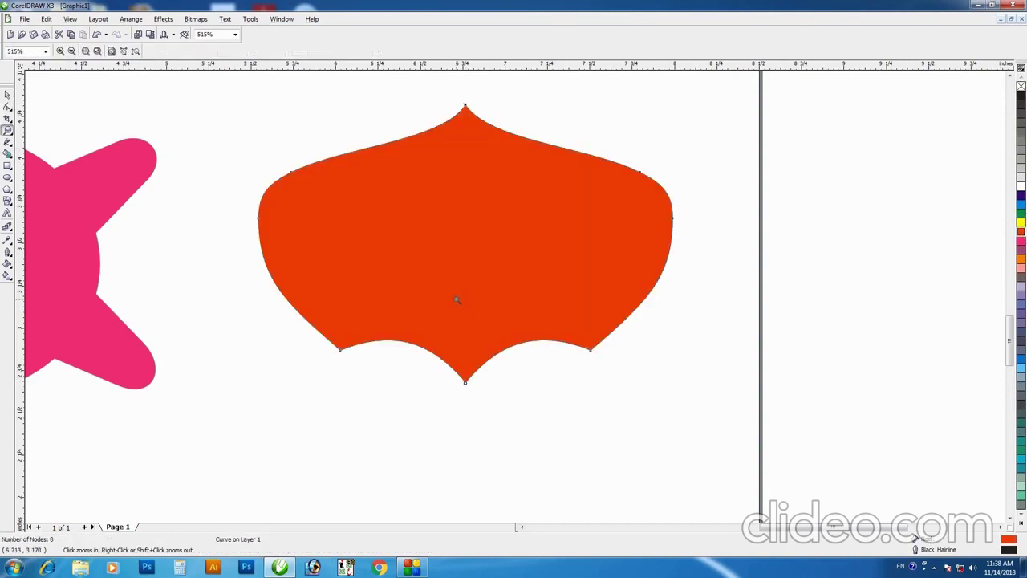
scroll(502, 319, down, 2)
drag(666, 315, 662, 318)
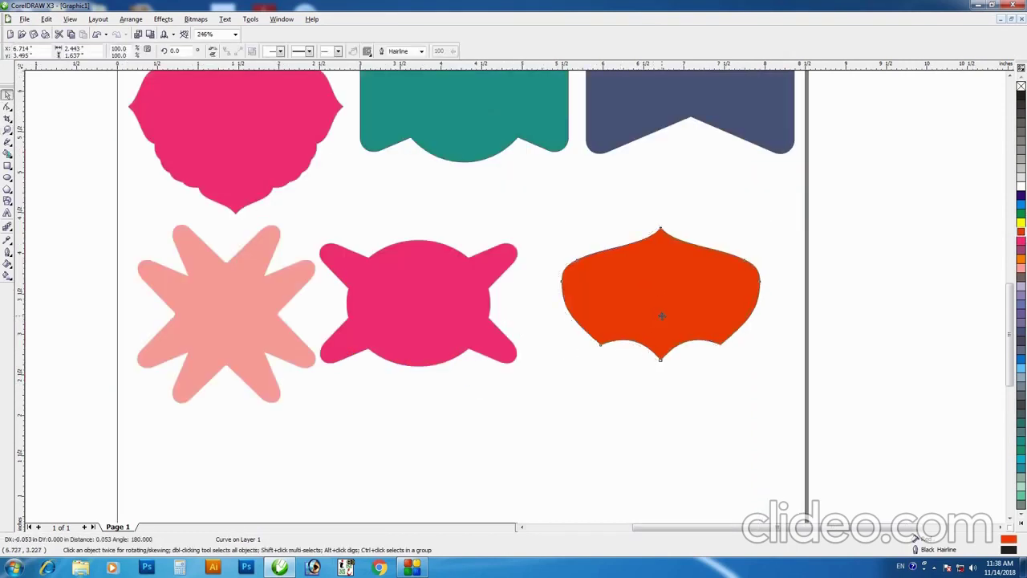
- Flip the orange label vertically, remove its outline, and deselect it
click(214, 52)
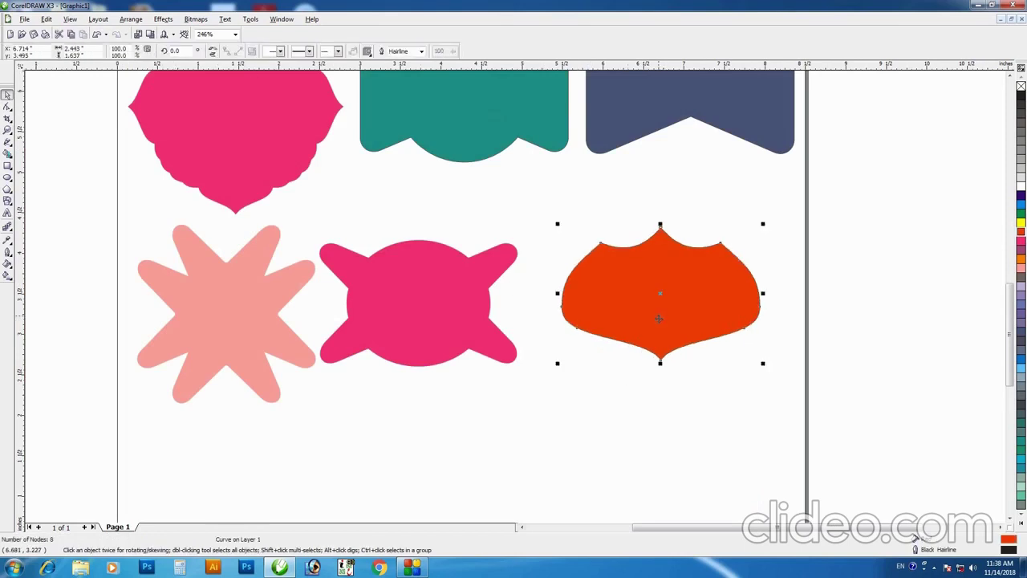
click(676, 320)
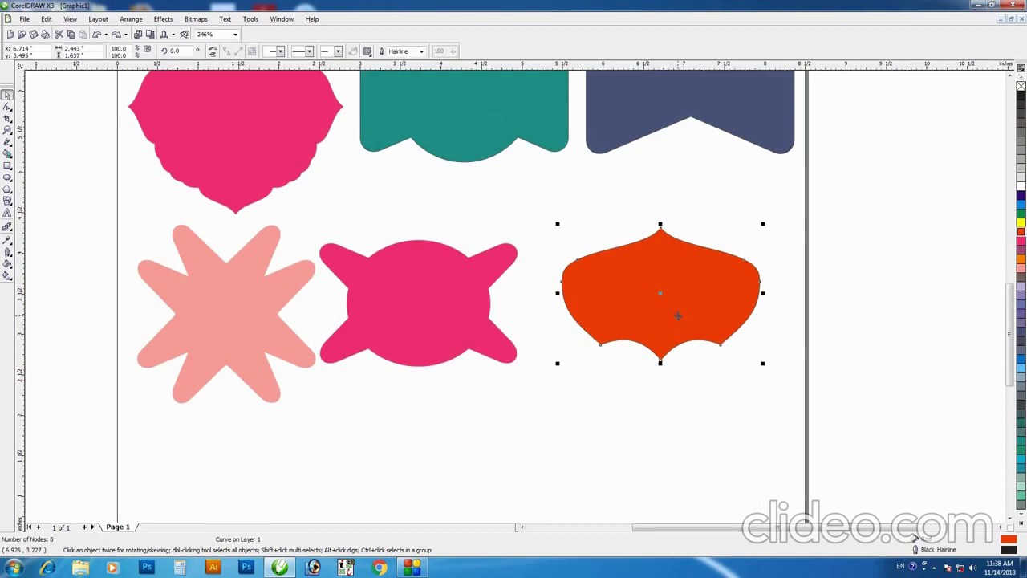
click(1010, 518)
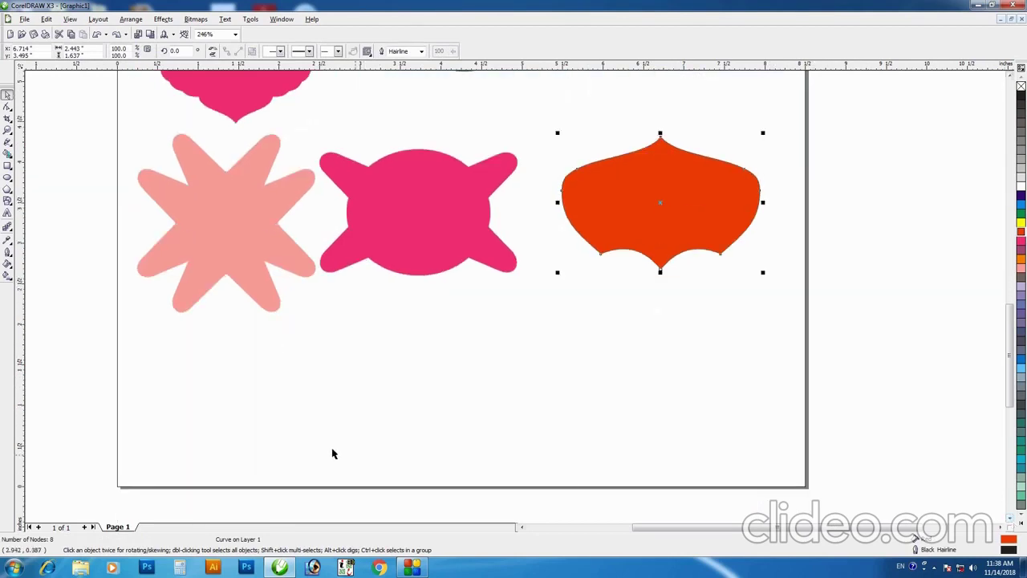
click(256, 365)
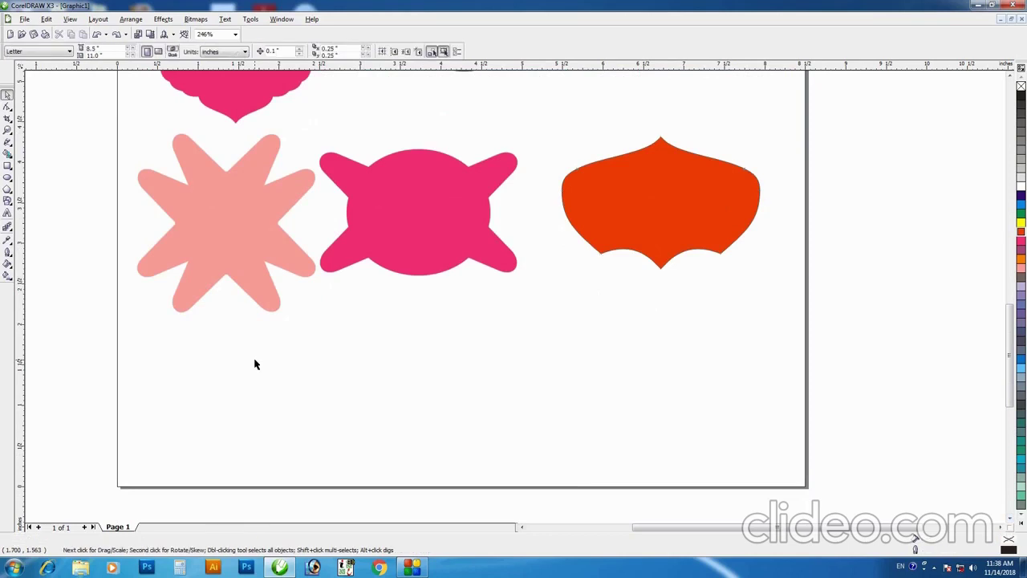
- Zoom out until the whole page of label shapes is visible
key(z)
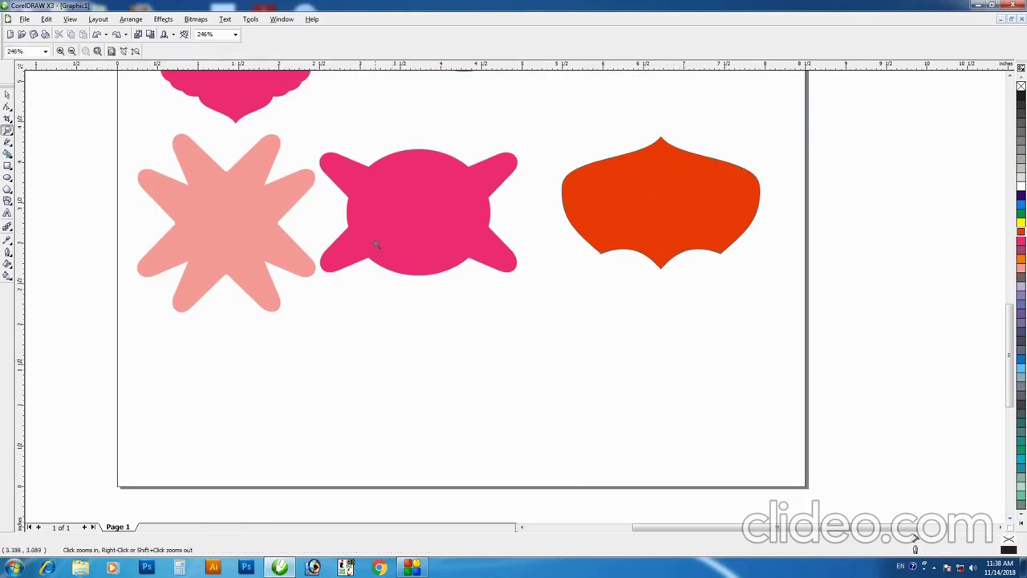
right_click(417, 285)
key(space)
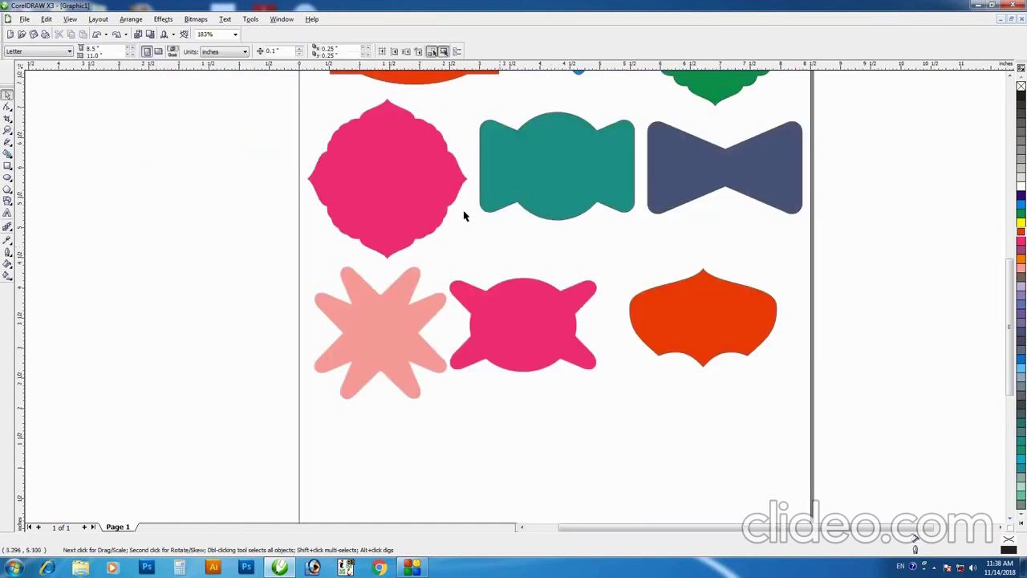
key(space)
right_click(637, 217)
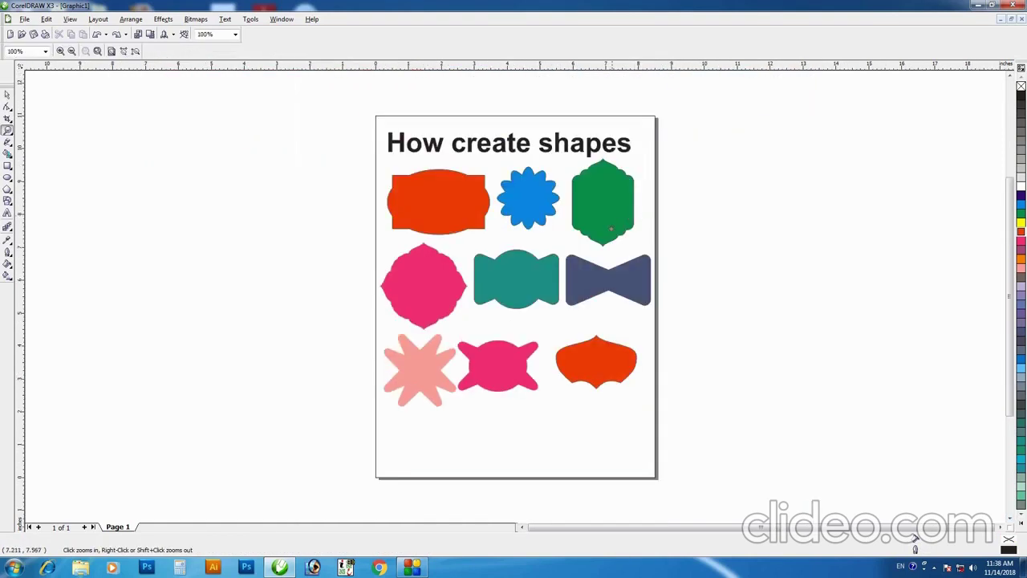
key(space)
- Place a copy of the green label at the bottom of the page and zoom in on it
drag(607, 214, 460, 470)
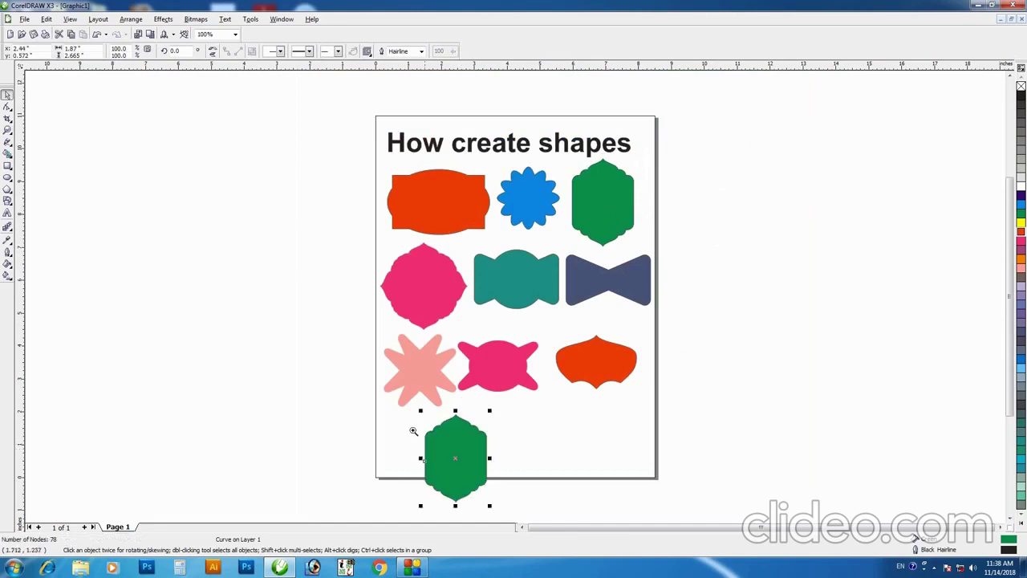
key(space)
drag(329, 385, 591, 504)
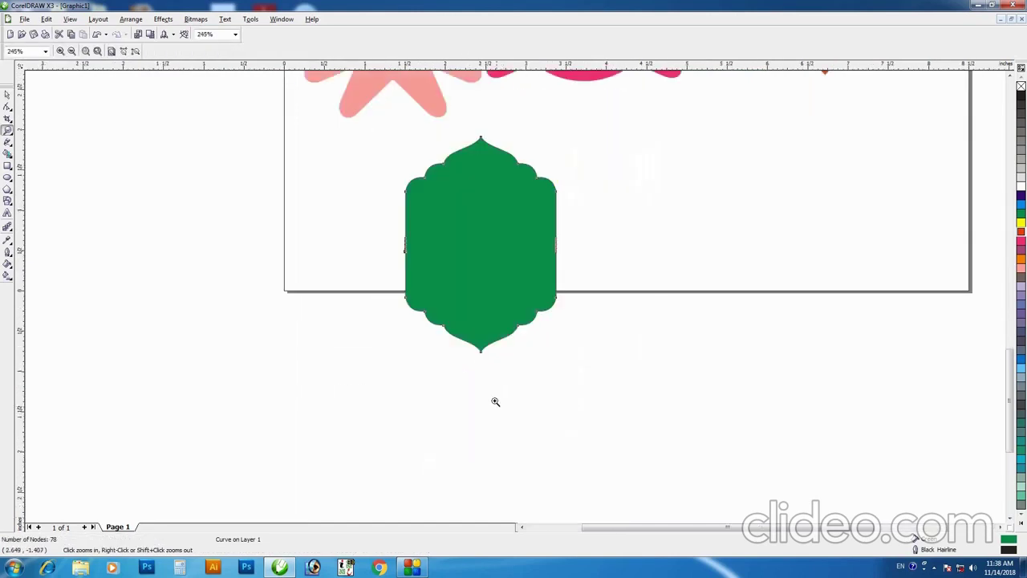
key(space)
- Raise the copy's bottom nodes to shorten it and set a duplicate beside it
key(F10)
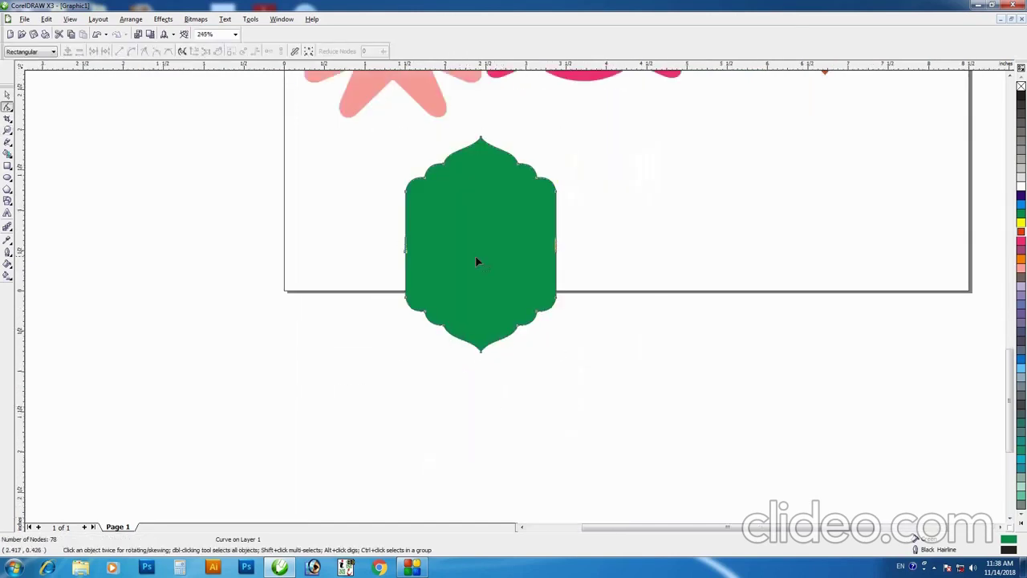
drag(368, 217, 632, 277)
drag(332, 250, 637, 406)
drag(518, 334, 518, 285)
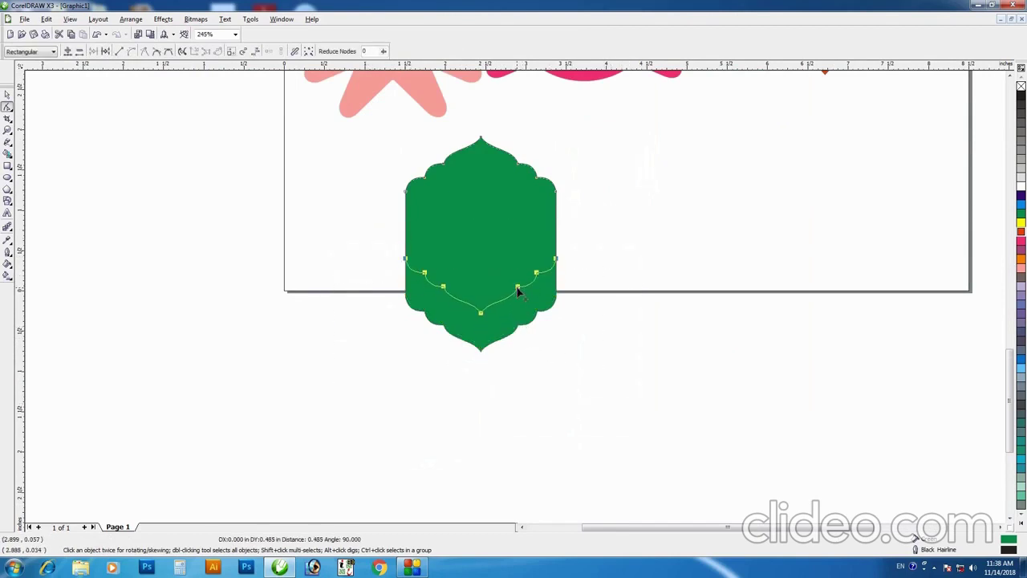
key(space)
mouse_move(493, 209)
mouse_down()
mouse_move(464, 192)
mouse_move(726, 196)
mouse_up()
click(727, 196)
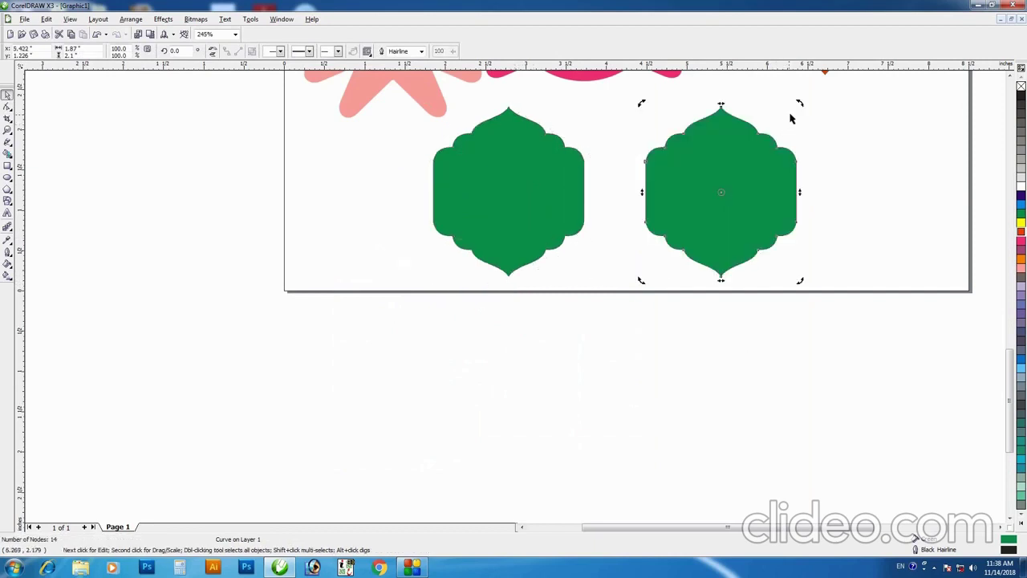
- Rotate the right copy a quarter turn, widen it, and lay it across the upright label
mouse_move(801, 103)
mouse_down()
mouse_move(827, 128)
mouse_move(820, 280)
mouse_up()
key(F10)
drag(608, 102, 727, 317)
drag(690, 275, 553, 273)
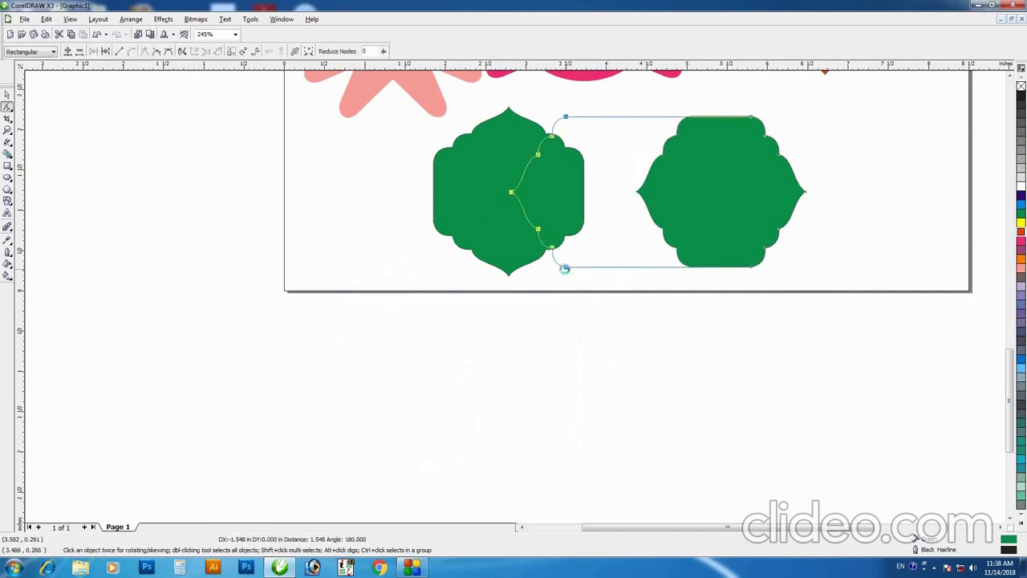
key(space)
drag(700, 201, 555, 210)
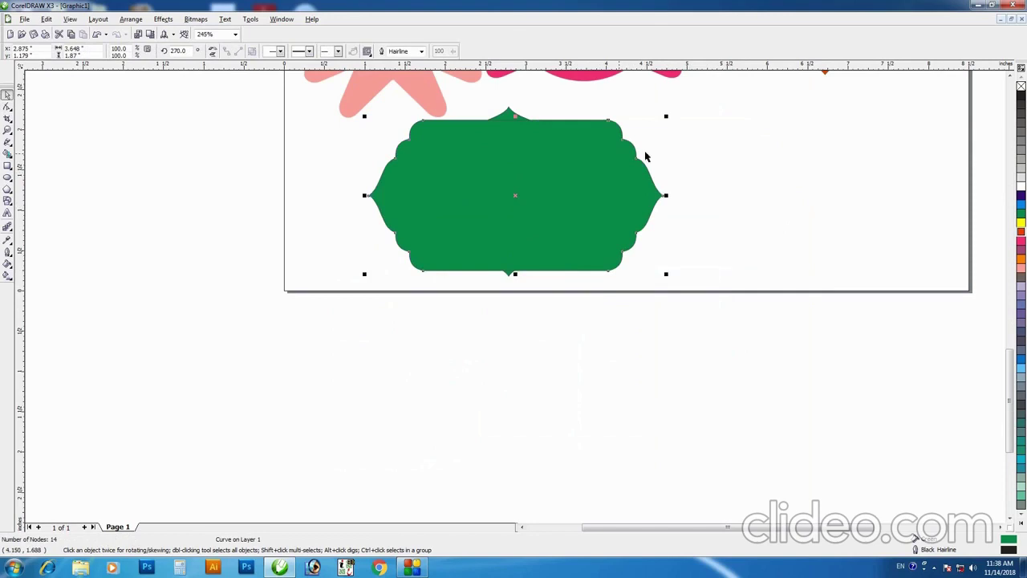
drag(668, 115, 642, 126)
drag(557, 207, 537, 191)
- Copy the green label to the right and weld the overlapping shapes into one
key(ctrl+a)
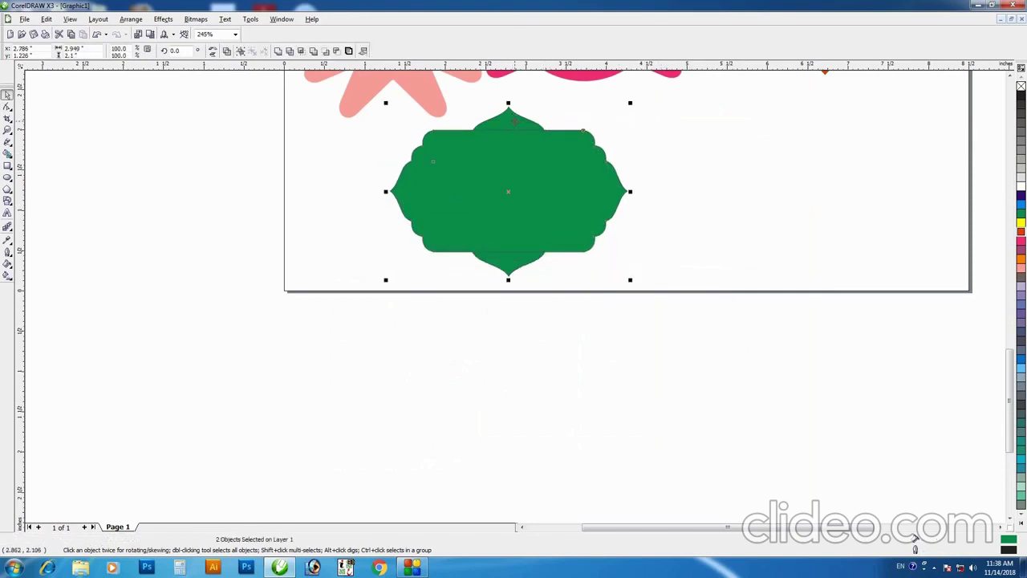
click(534, 208)
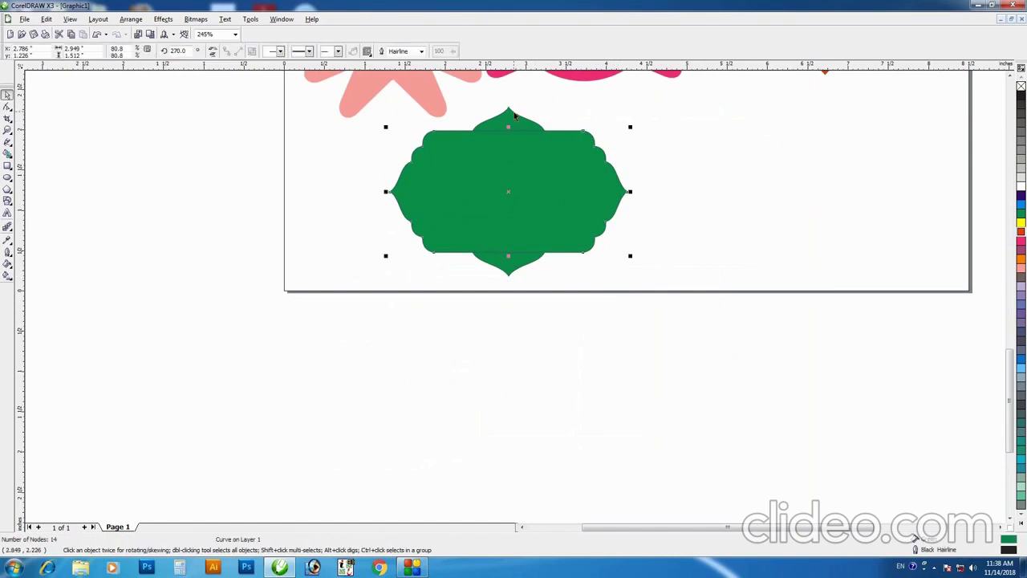
key(ctrl+a)
drag(523, 175, 434, 176)
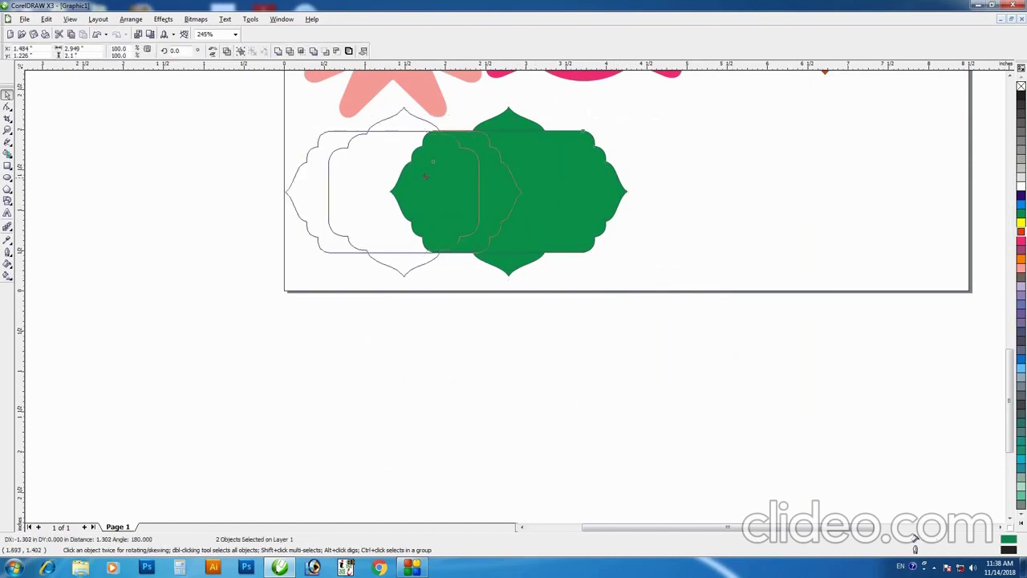
key(ctrl+z)
click(642, 217)
click(497, 200)
drag(498, 201, 766, 200)
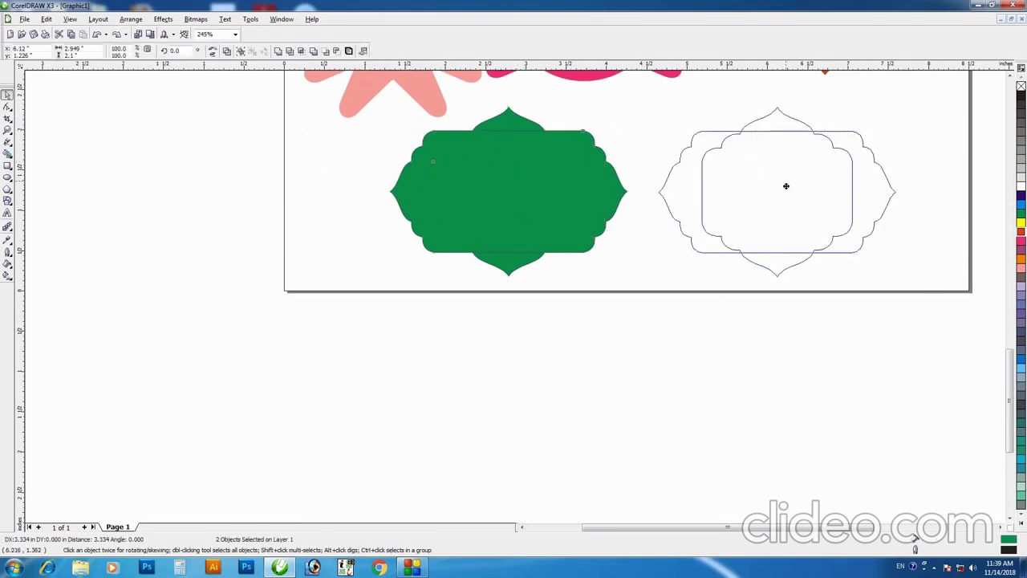
click(565, 206)
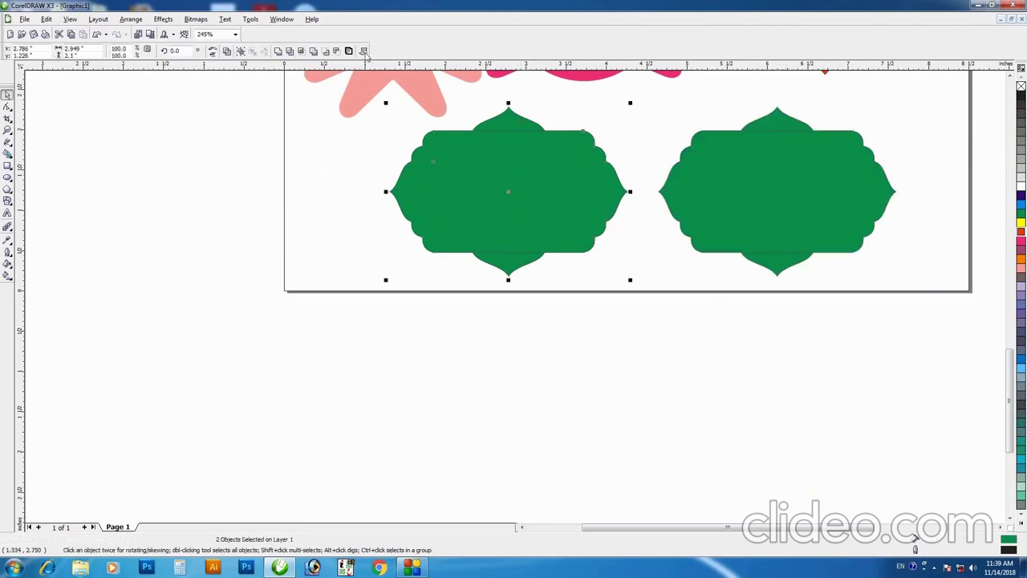
click(278, 53)
- Reposition the labels and raise the top nodes of the right inner shape
drag(513, 201, 412, 200)
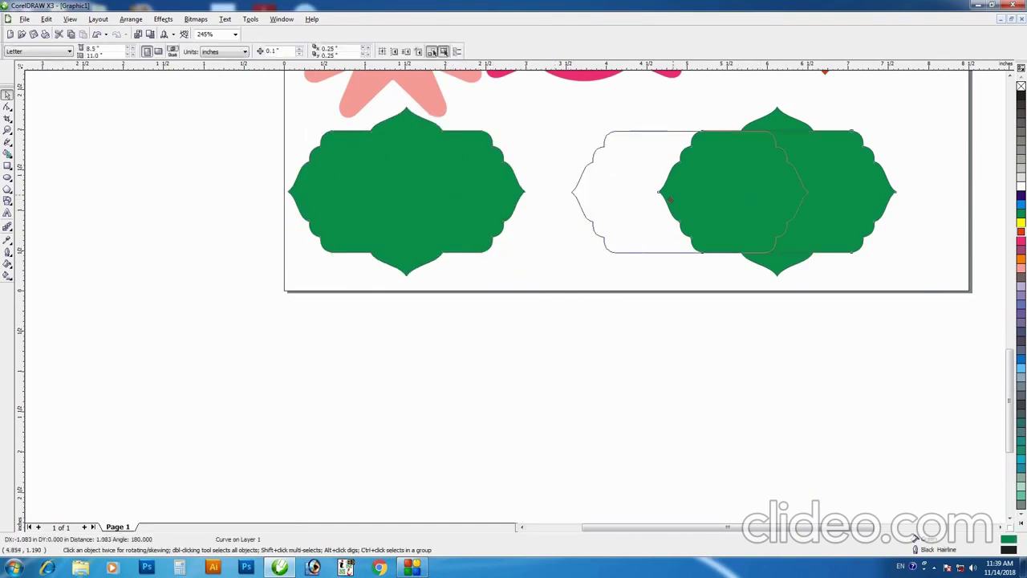
drag(738, 201, 641, 202)
key(ctrl+z)
key(F10)
drag(654, 109, 922, 192)
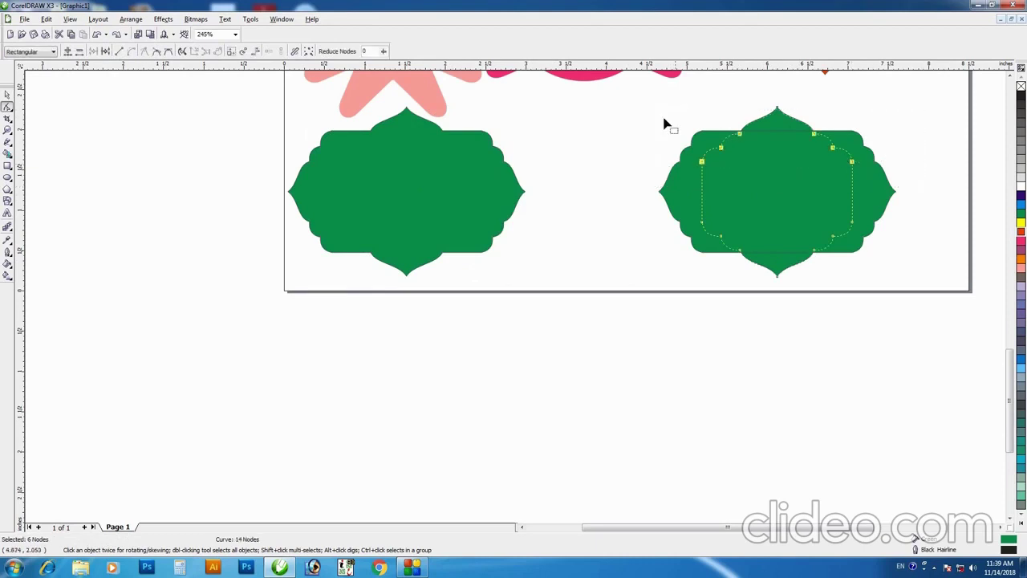
drag(655, 96, 923, 223)
drag(852, 166, 852, 131)
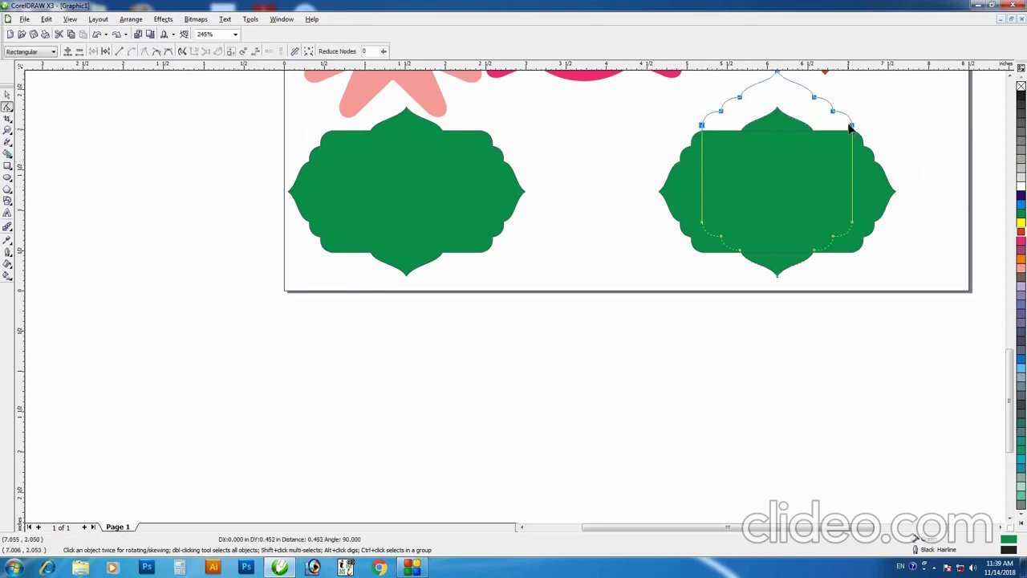
key(space)
- Centre the shapes, shrink the right label, and fill it orange with no outline
key(e)
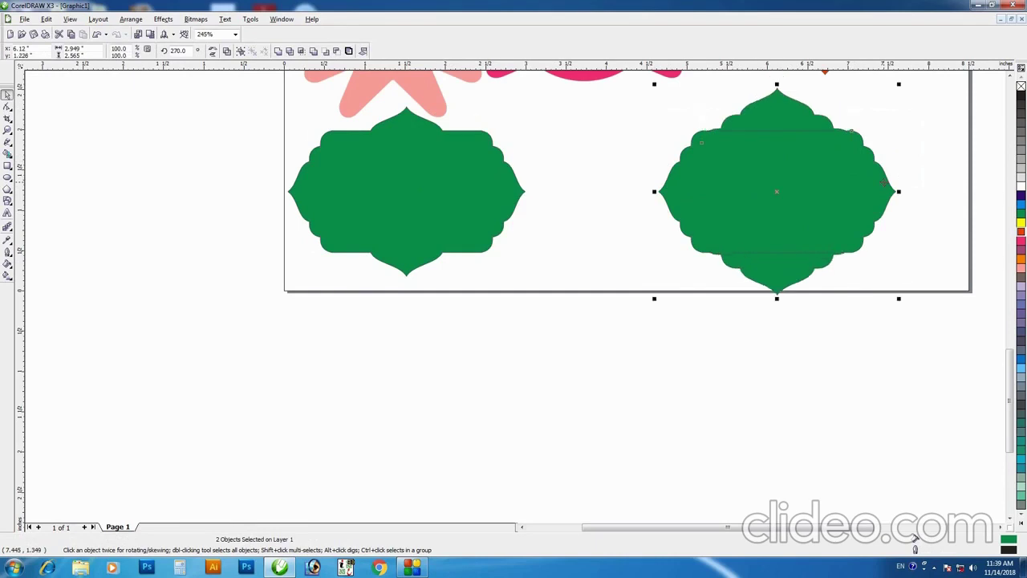
drag(788, 210, 662, 214)
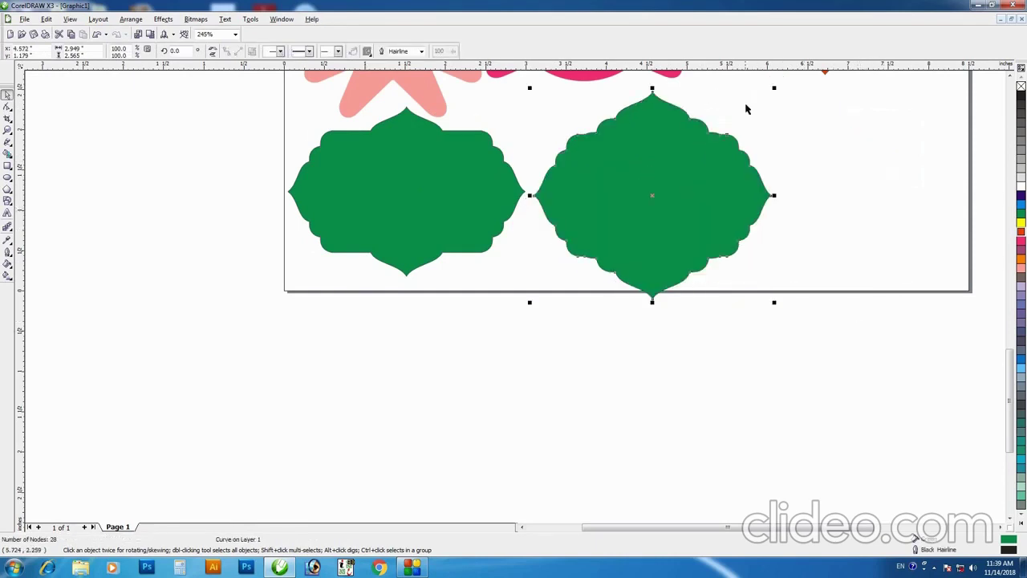
drag(770, 94, 770, 92)
drag(660, 222, 650, 214)
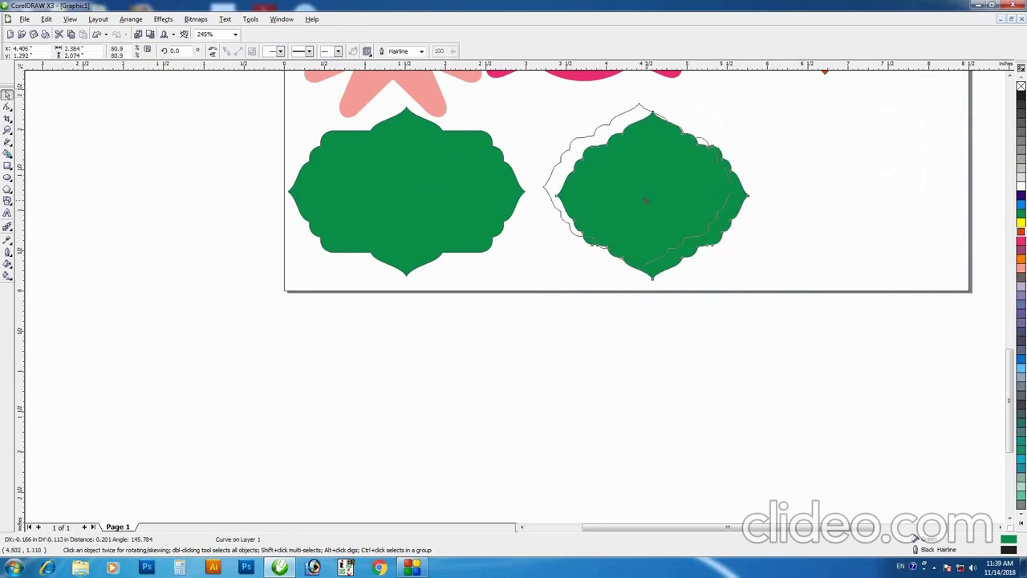
click(1019, 258)
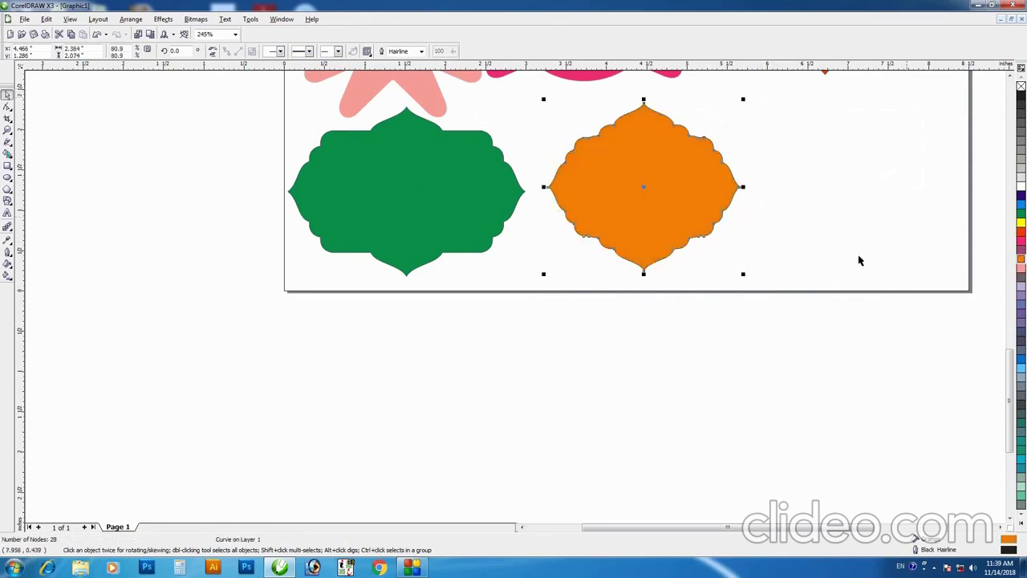
right_click(1020, 86)
key(z)
drag(521, 98, 776, 275)
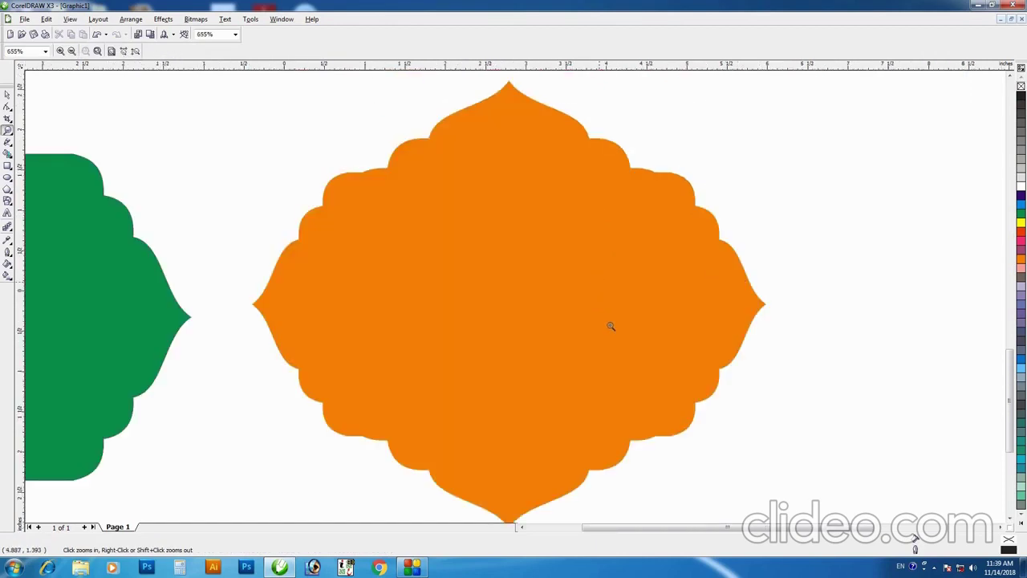
- Place a copy of the orange label to its right and zoom in on it
right_click(610, 324)
key(space)
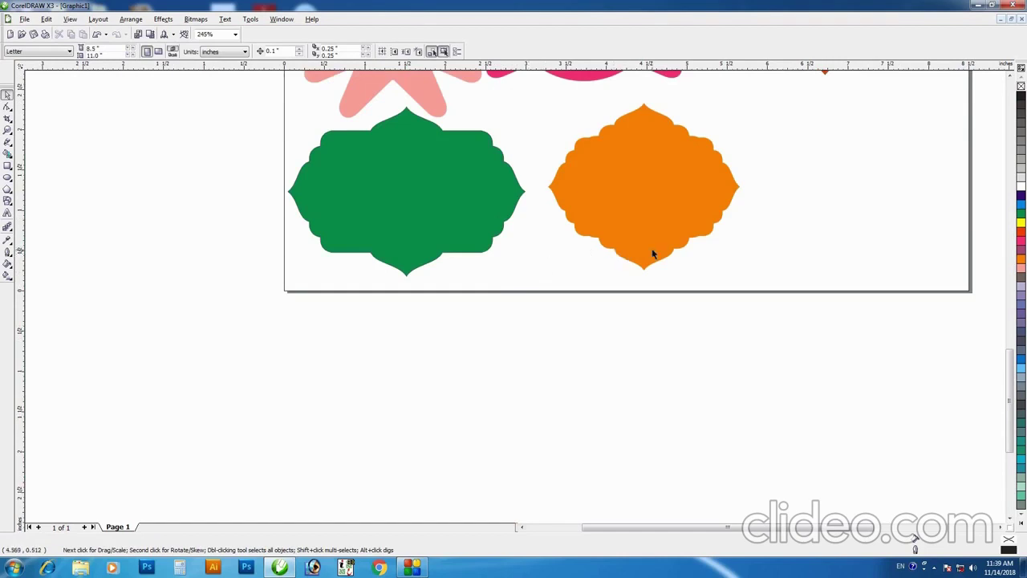
click(606, 176)
drag(630, 209, 855, 209)
key(z)
drag(737, 100, 957, 328)
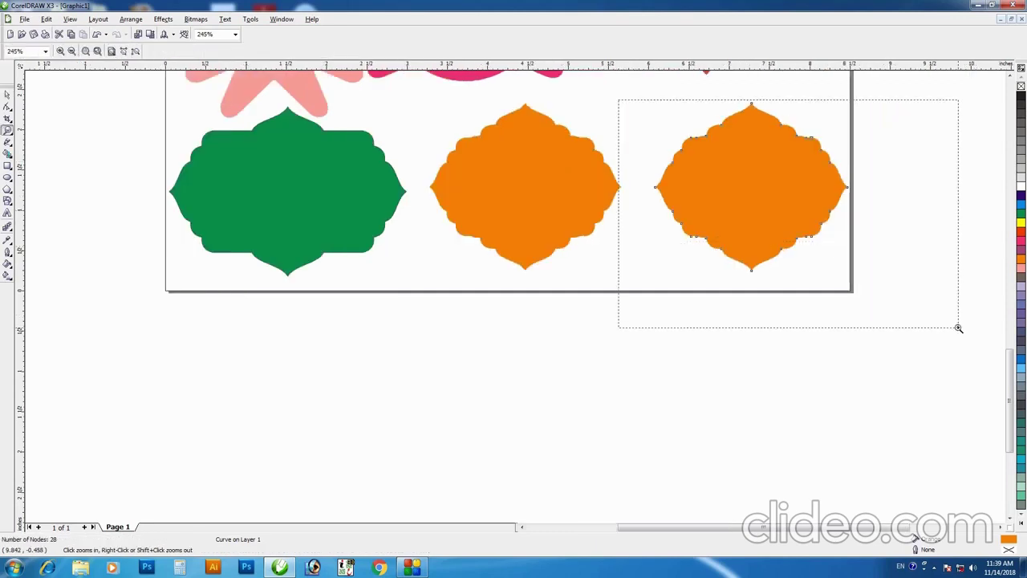
- Delete the copy's bottom nodes, straighten its bottom edge, and shift it slightly left
key(F10)
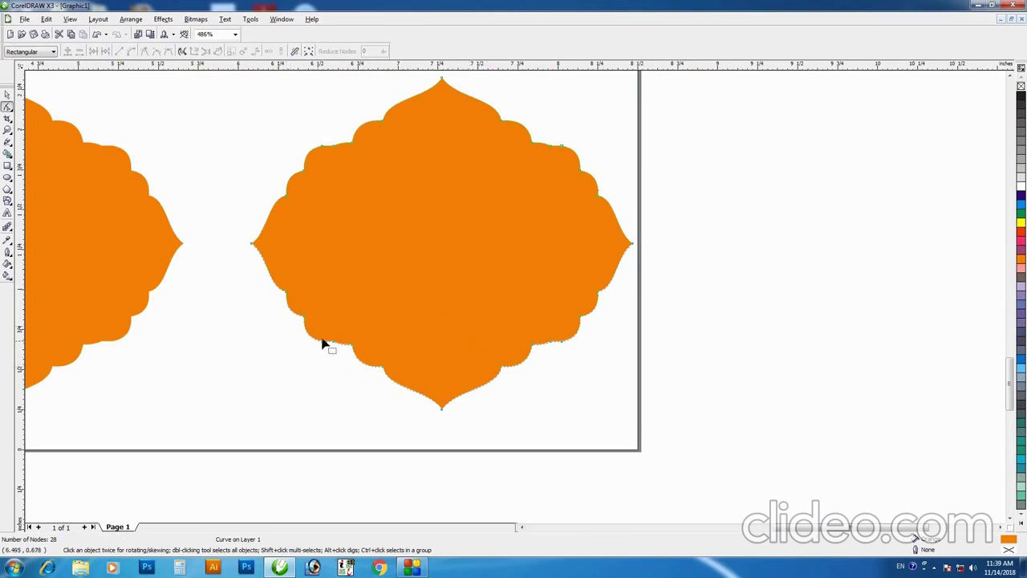
drag(330, 332, 542, 438)
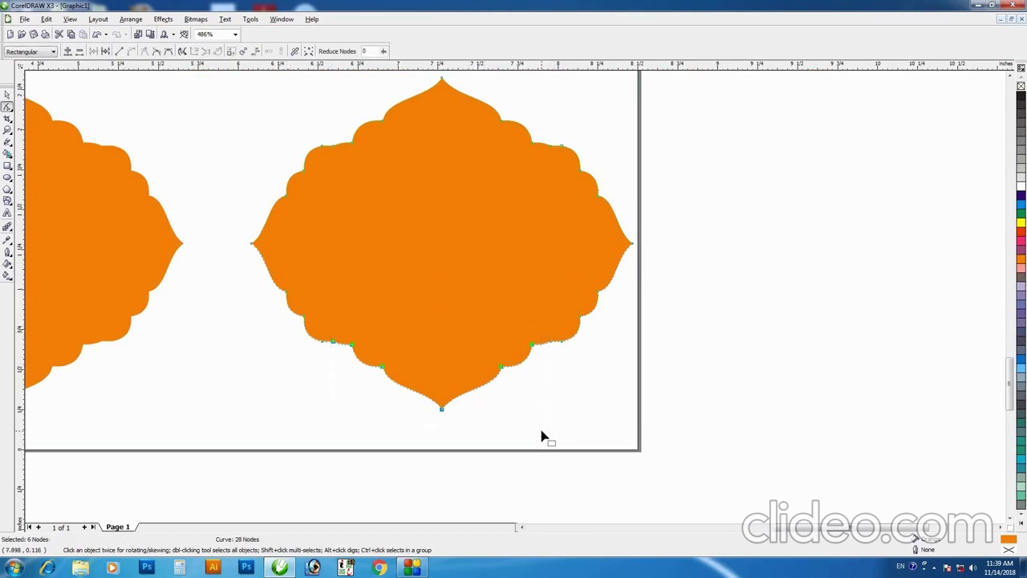
click(80, 50)
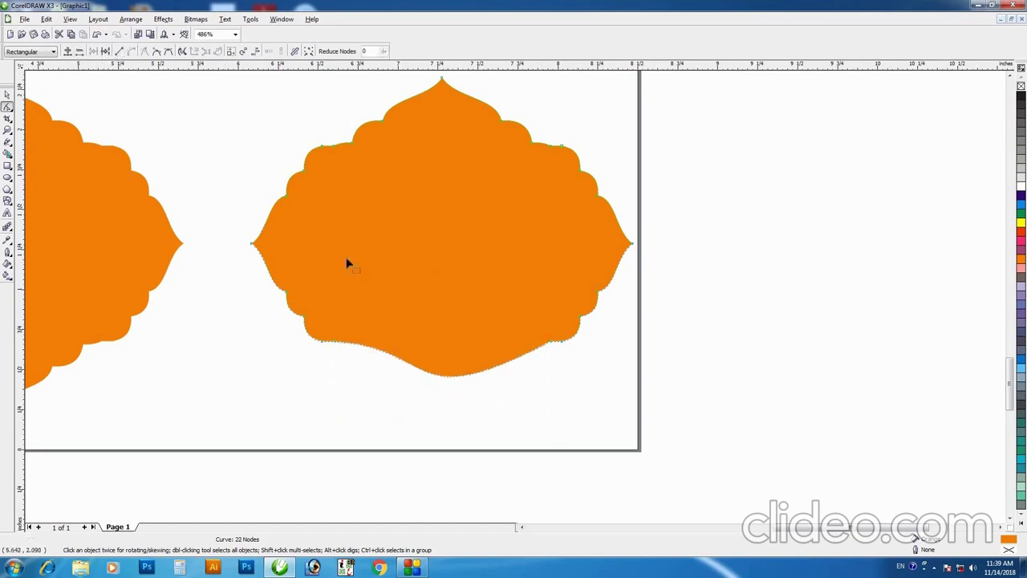
click(119, 51)
key(space)
key(Escape)
drag(497, 274, 453, 275)
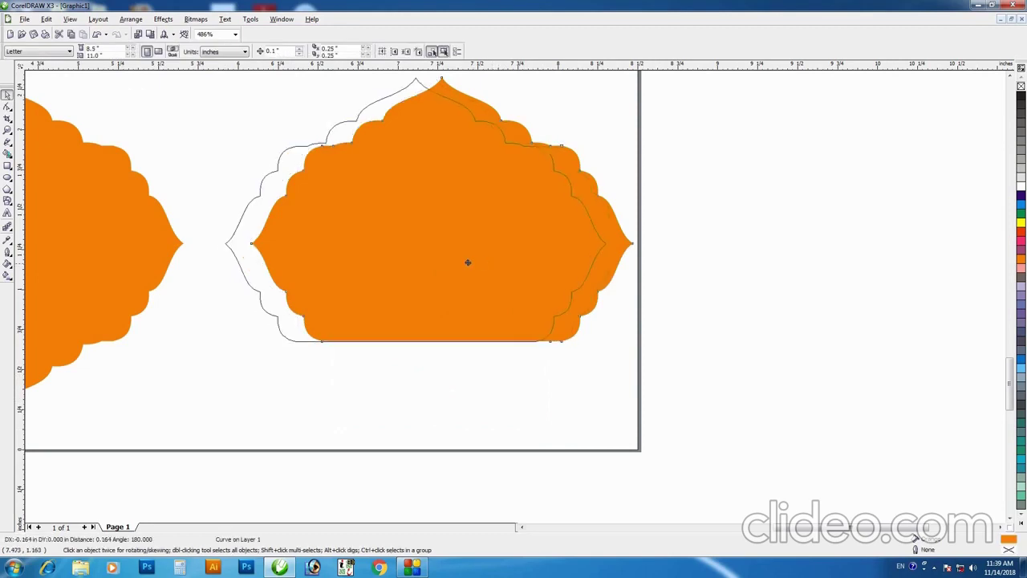
- Zoom back out and fill the reshaped label red-orange
key(z)
right_click(492, 364)
key(space)
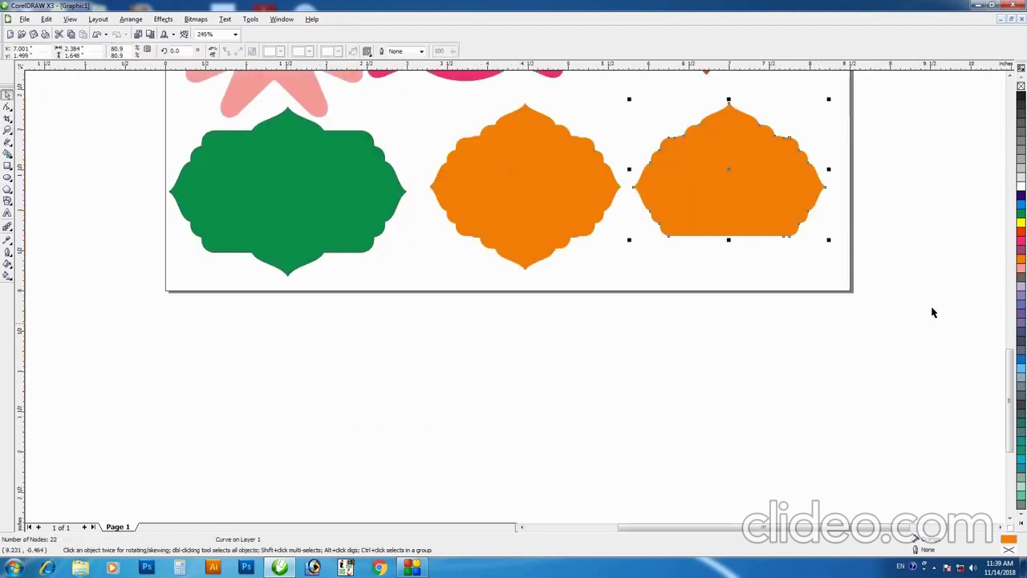
click(1021, 233)
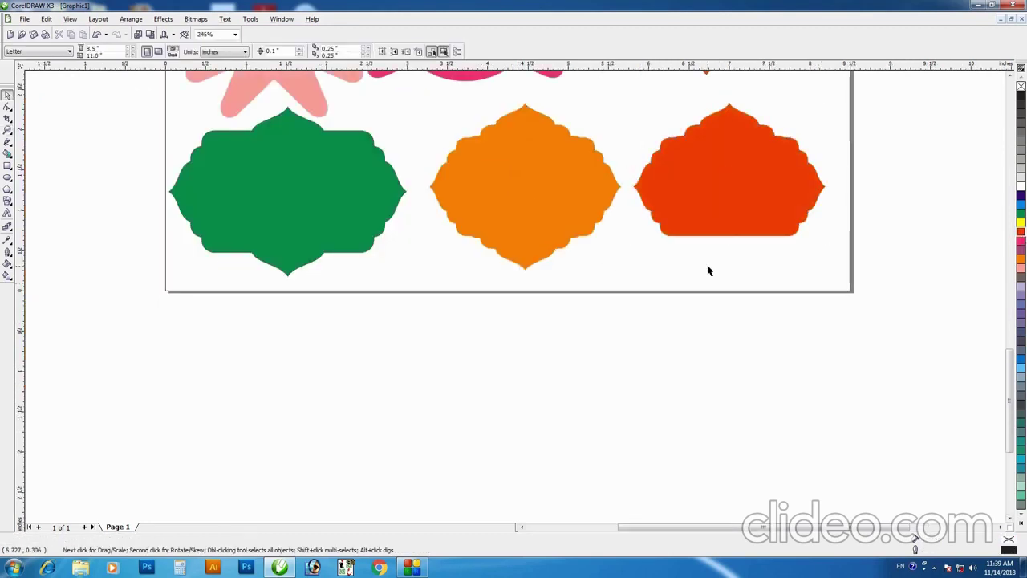
- Mirror a copy of the red label below it, then zoom out to the whole page
double_click(714, 214)
key(space)
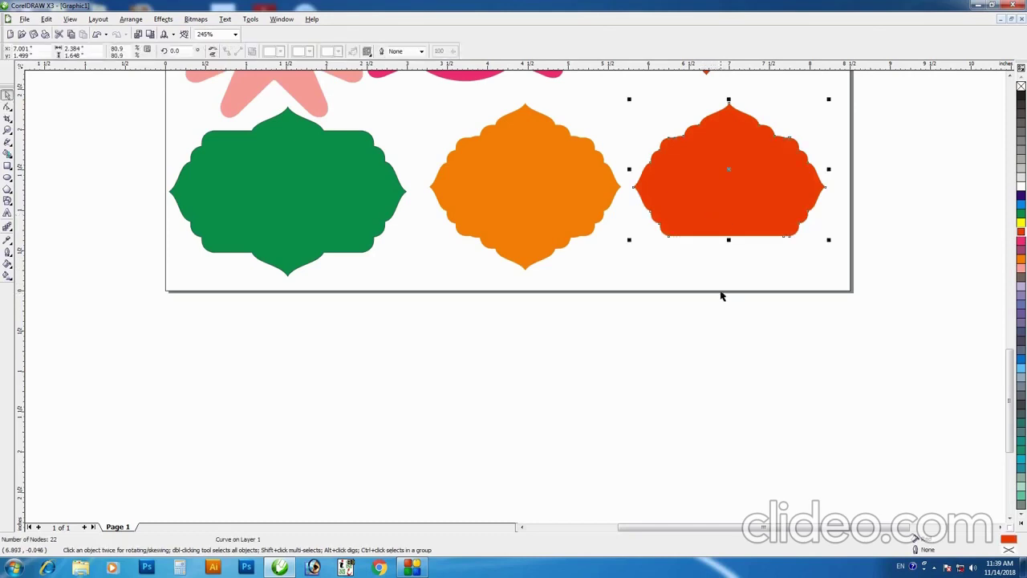
drag(729, 98, 727, 273)
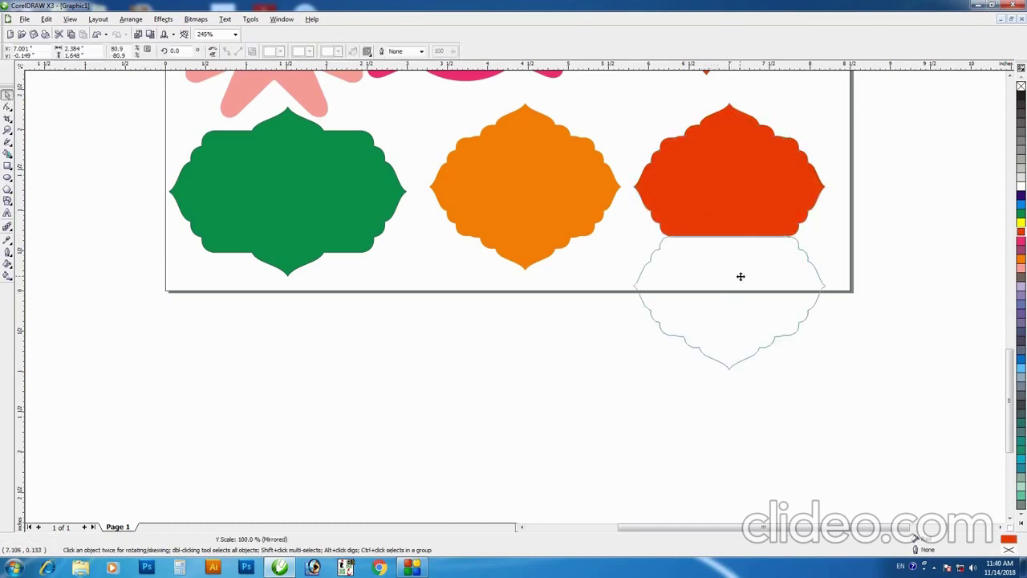
key(z)
right_click(755, 388)
key(space)
- Delete the flipped red copy and nudge the pink label slightly right
click(616, 446)
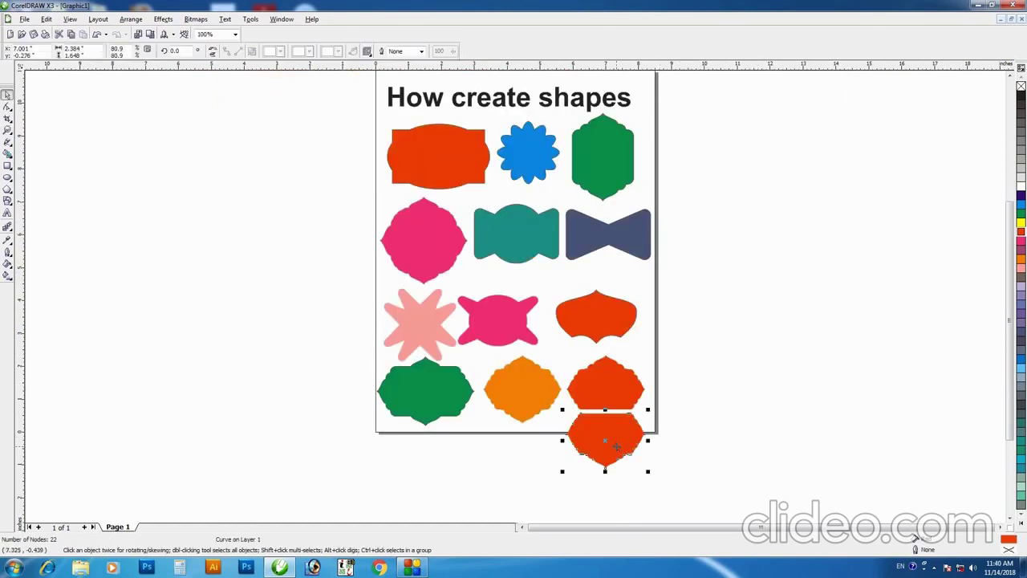
key(Delete)
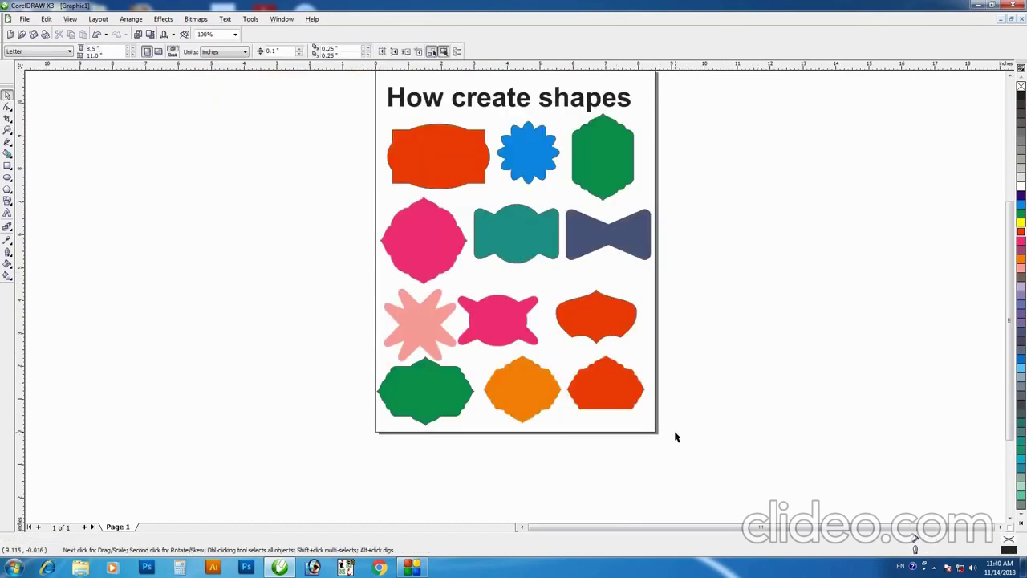
drag(509, 332, 517, 323)
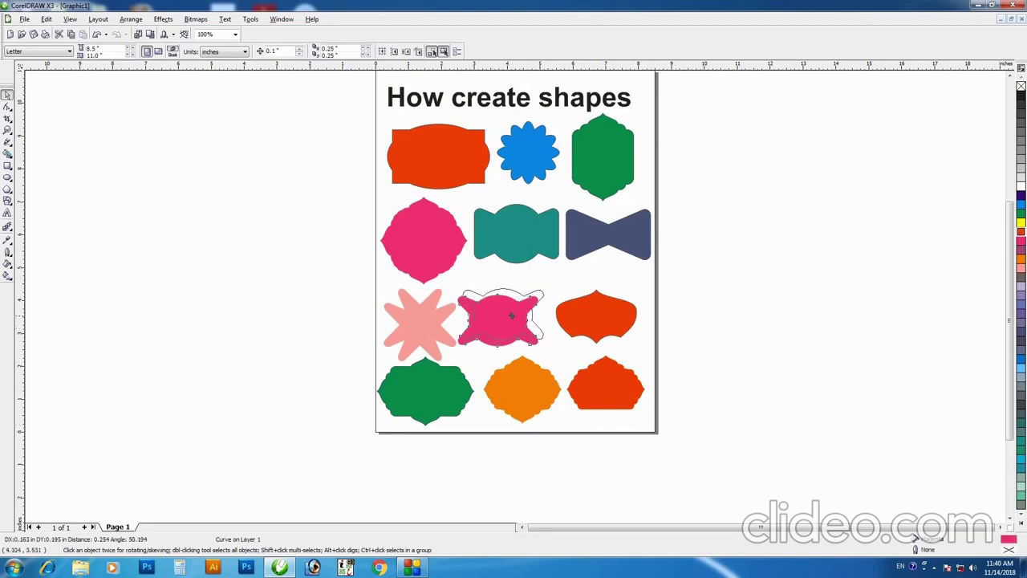
click(434, 332)
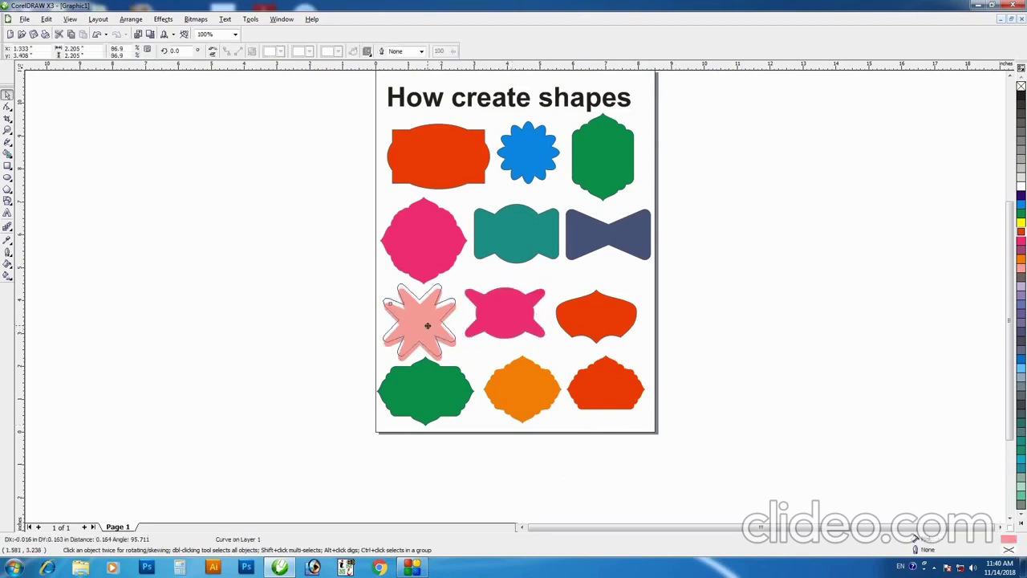
- Marquee-select all twelve labels and move them off the page to the left
click(596, 328)
drag(319, 105, 719, 458)
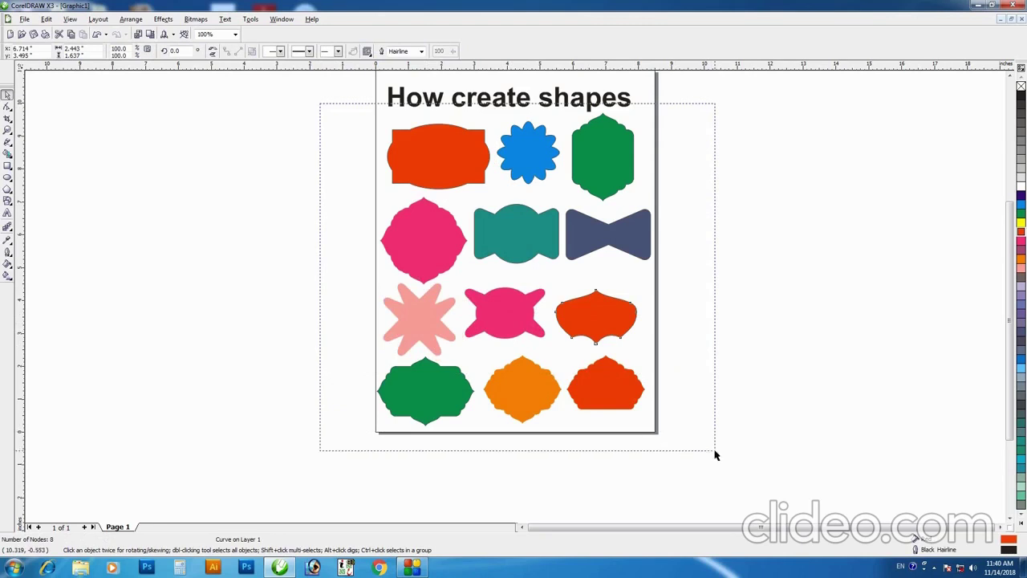
drag(583, 227, 299, 227)
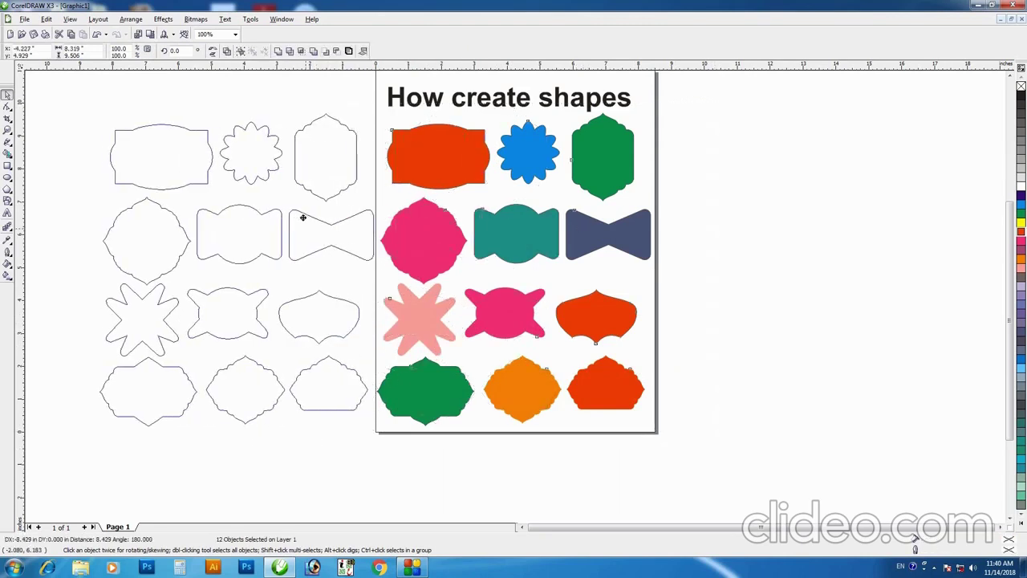
click(433, 298)
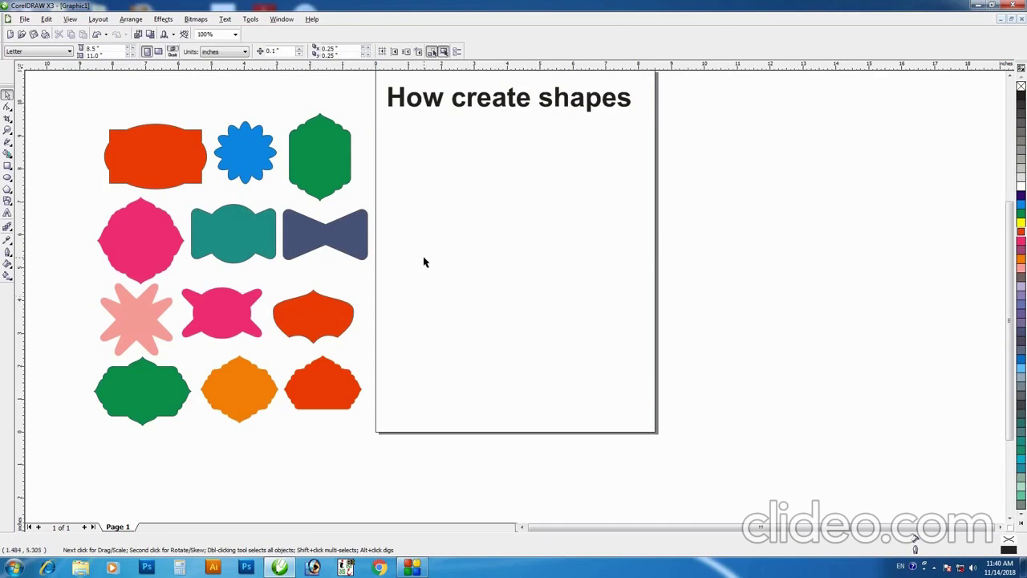
- Zoom in on the top half of the page below the title
key(z)
drag(269, 93, 768, 309)
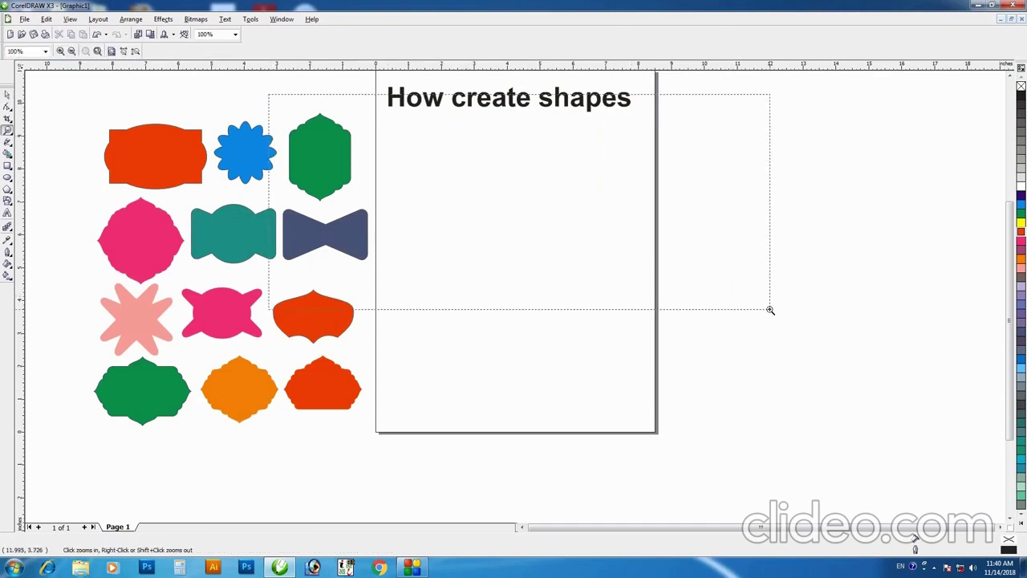
key(space)
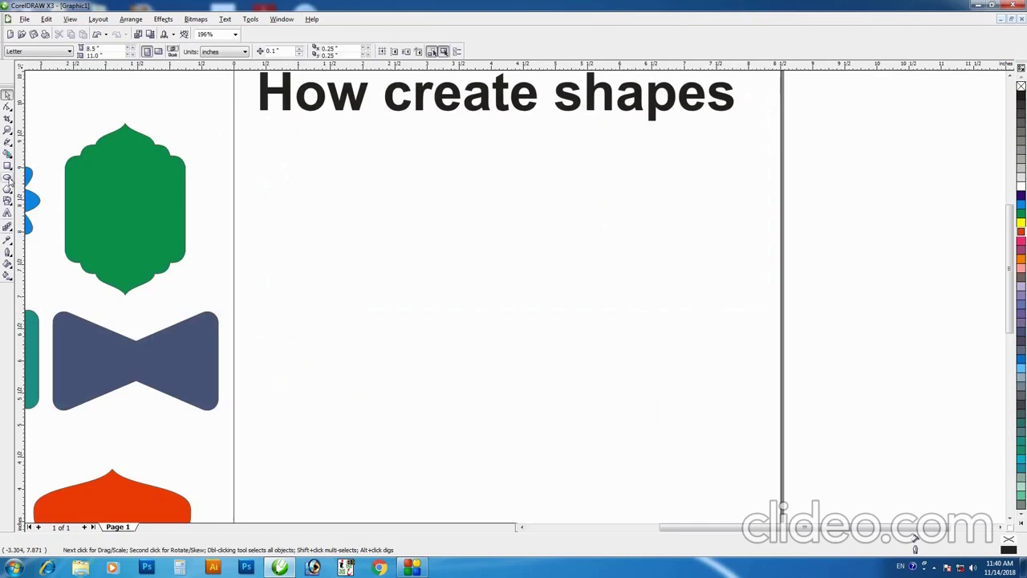
double_click(8, 178)
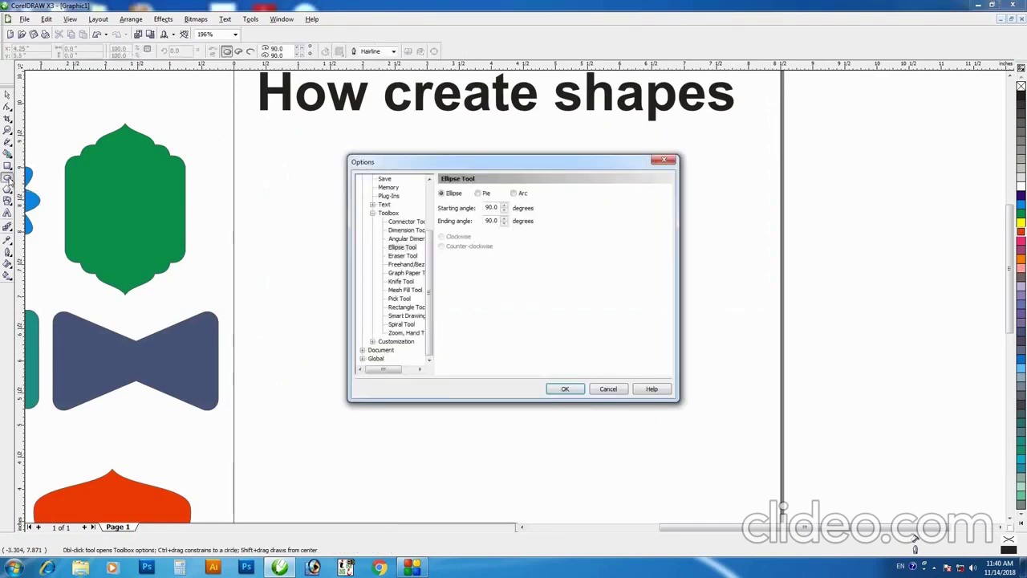
click(608, 389)
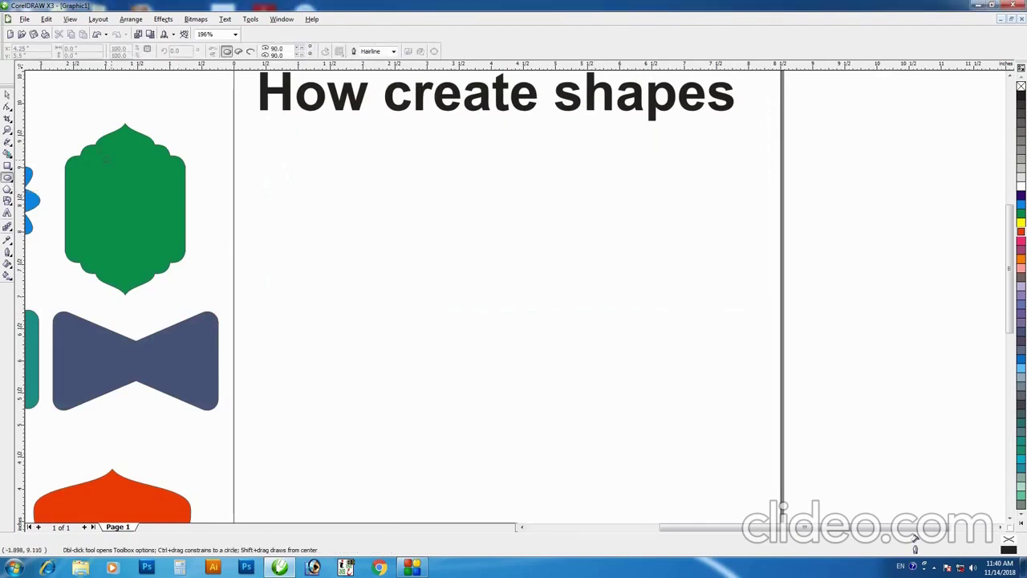
key(space)
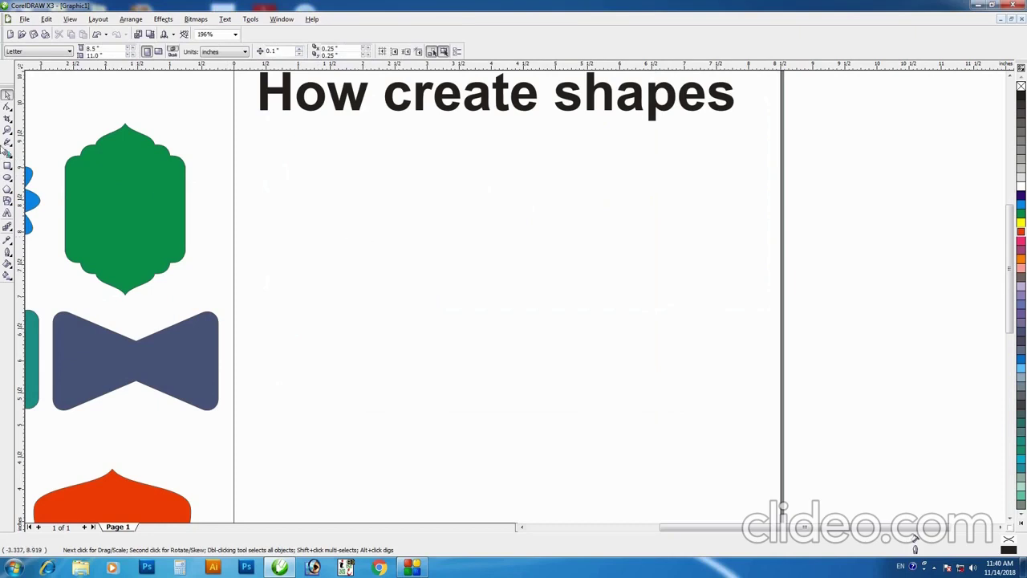
click(8, 165)
- Draw a rectangle below the title and convert it to curves for node editing
mouse_move(281, 191)
mouse_down()
mouse_move(459, 288)
mouse_move(397, 304)
mouse_move(408, 296)
mouse_up()
key(z)
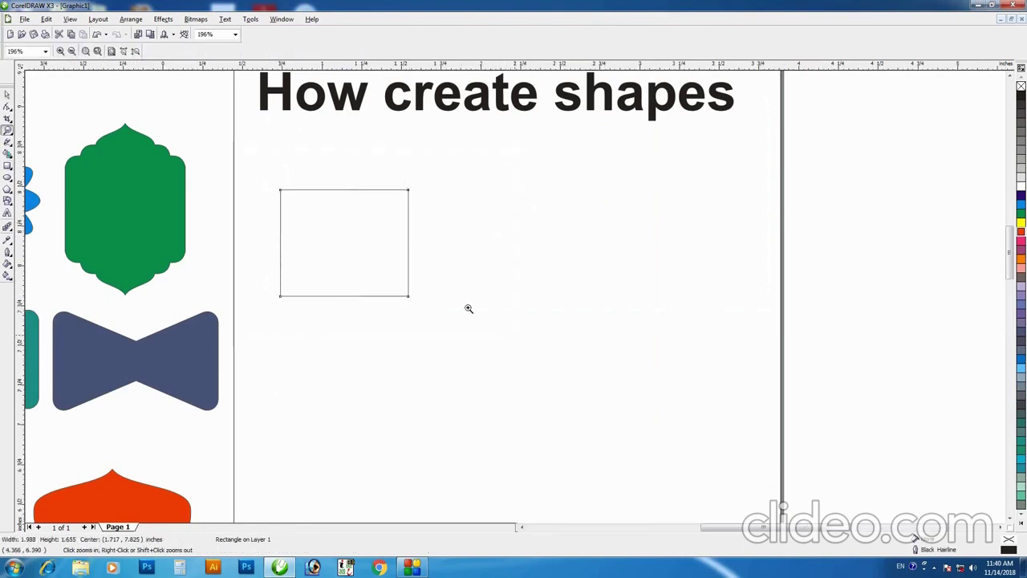
click(353, 246)
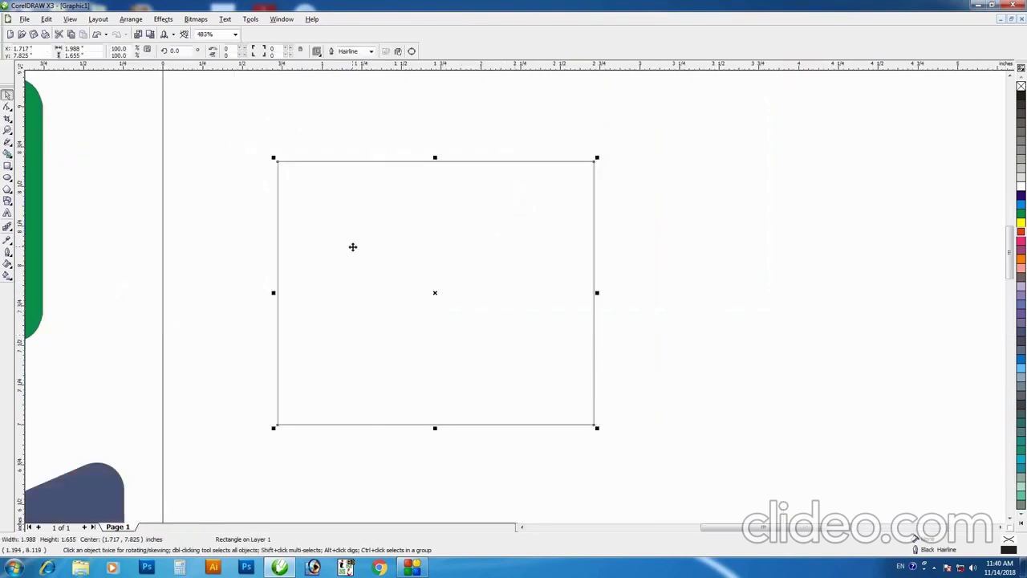
click(129, 20)
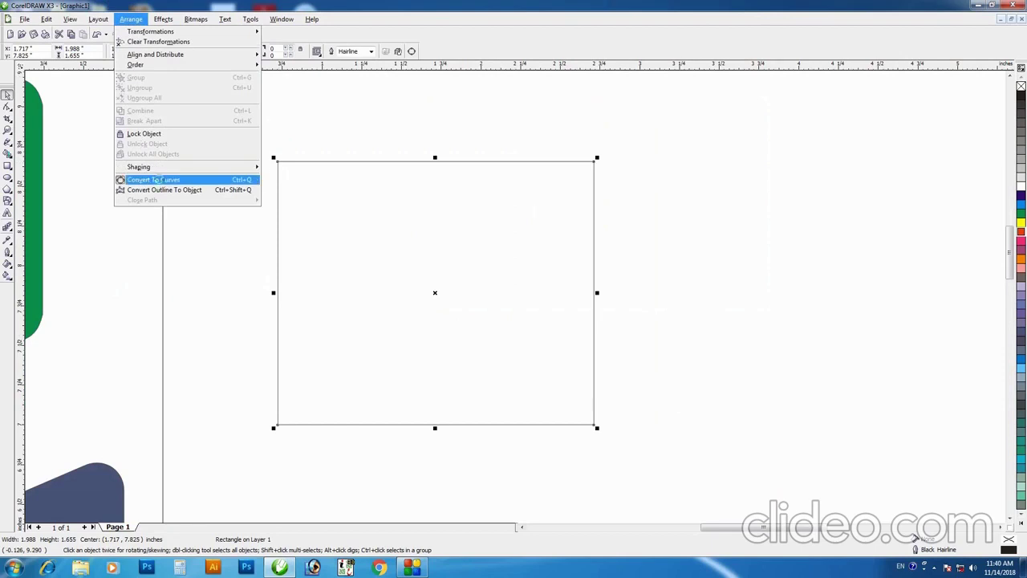
click(159, 180)
click(6, 107)
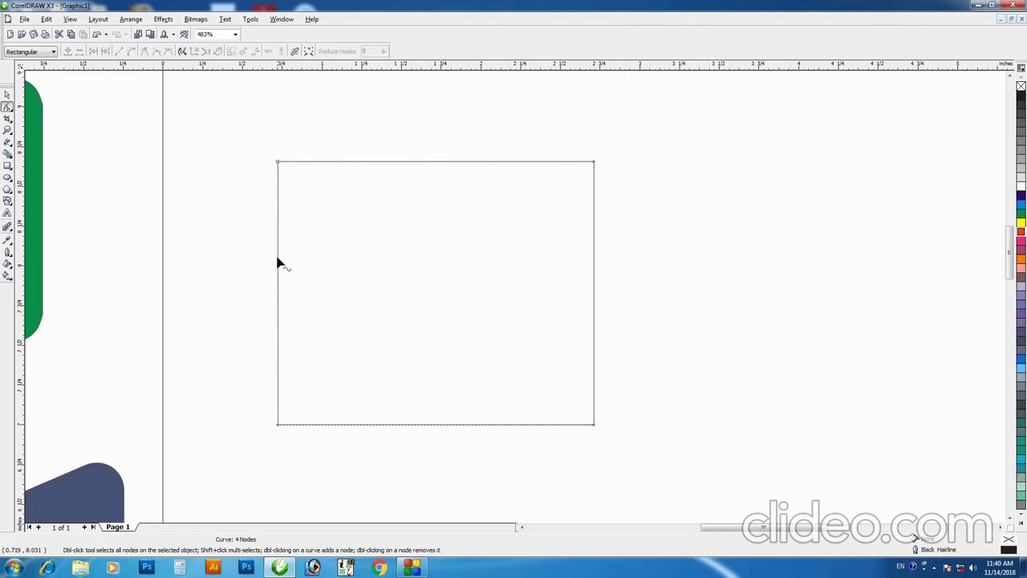
- Add a midpoint node to each rectangle side and delete the top-left corner node
drag(239, 122, 659, 472)
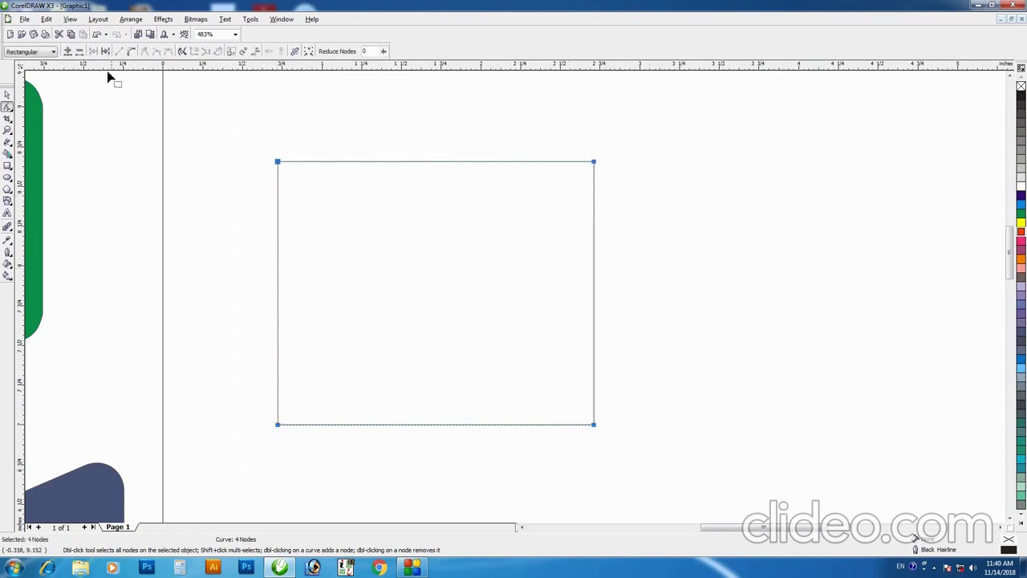
click(67, 51)
click(370, 273)
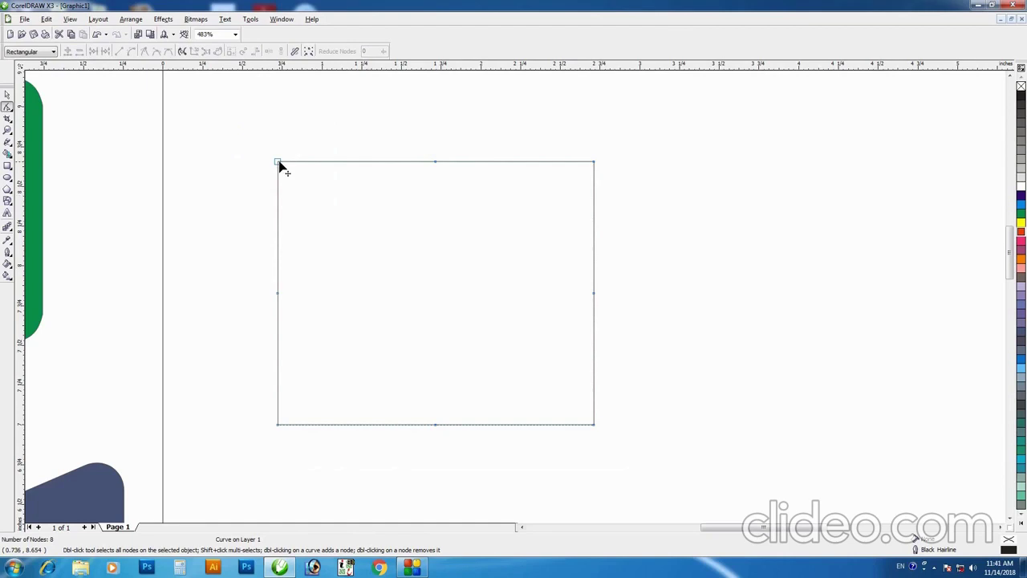
drag(207, 134, 473, 324)
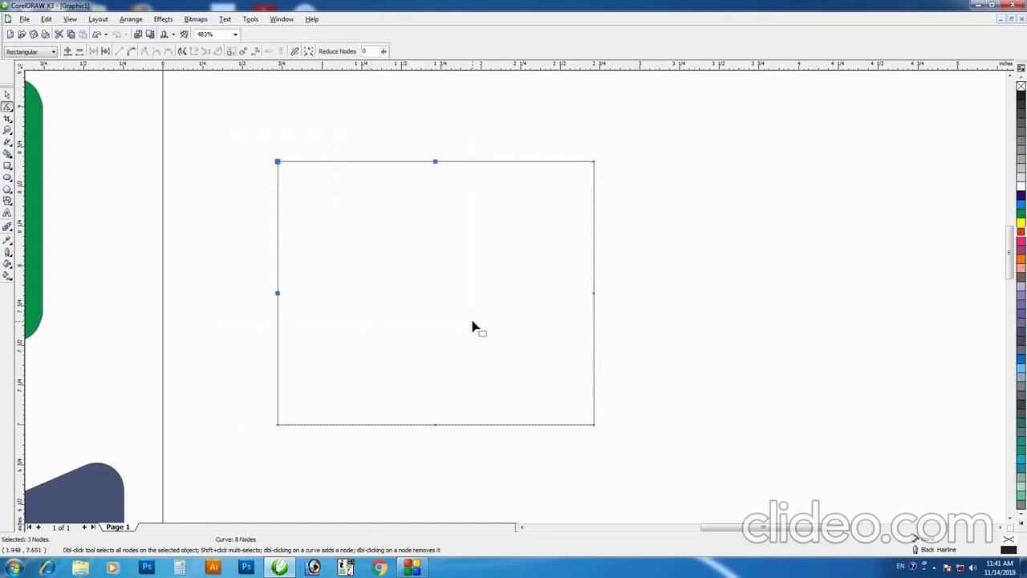
key(space)
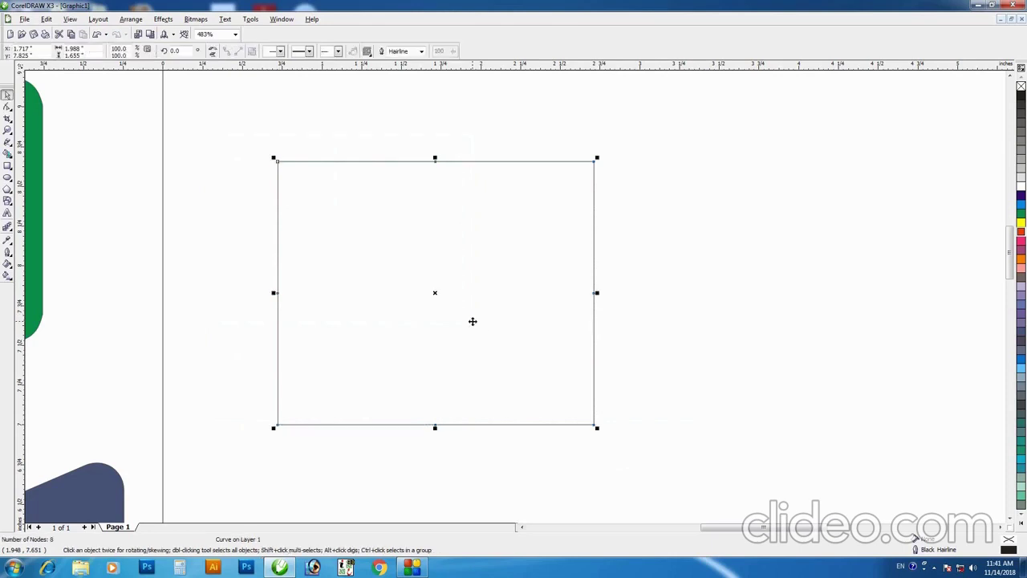
key(space)
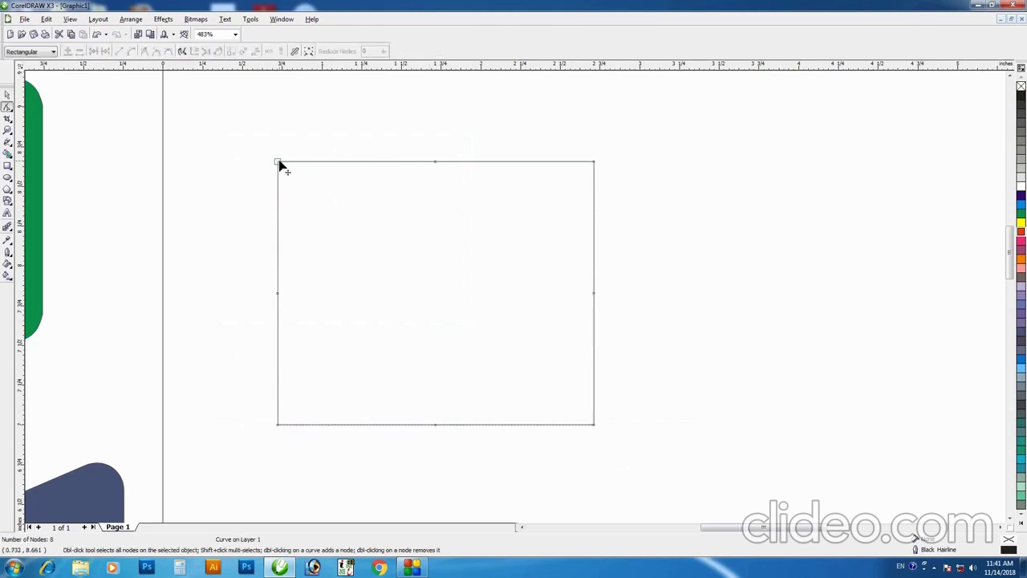
click(277, 162)
key(Delete)
- Convert the diagonal edge to a curve and bend it outward into a dome shoulder
drag(231, 122, 552, 347)
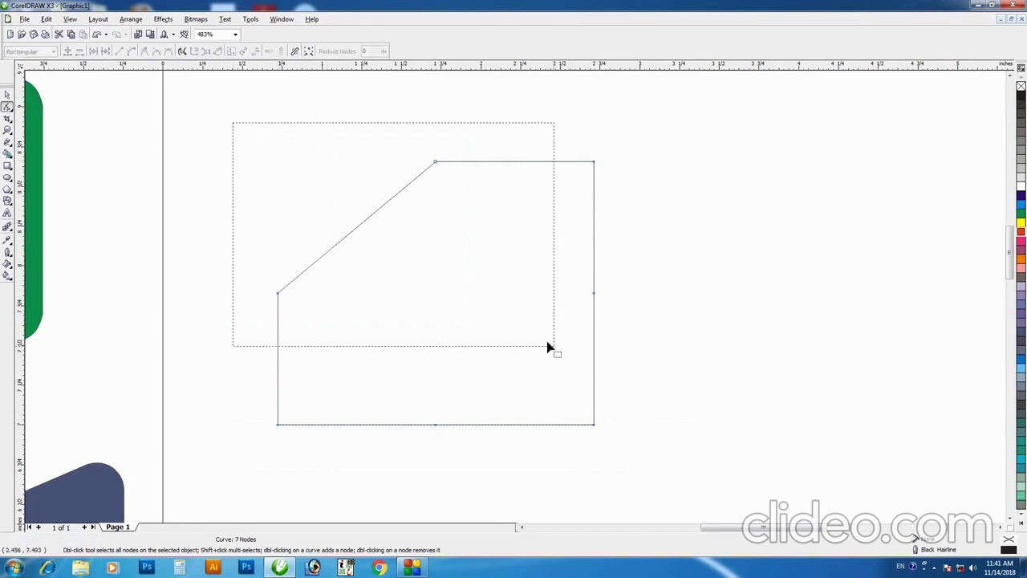
click(132, 52)
key(space)
key(space)
click(435, 163)
mouse_move(330, 251)
mouse_down()
mouse_move(267, 190)
mouse_move(273, 182)
mouse_up()
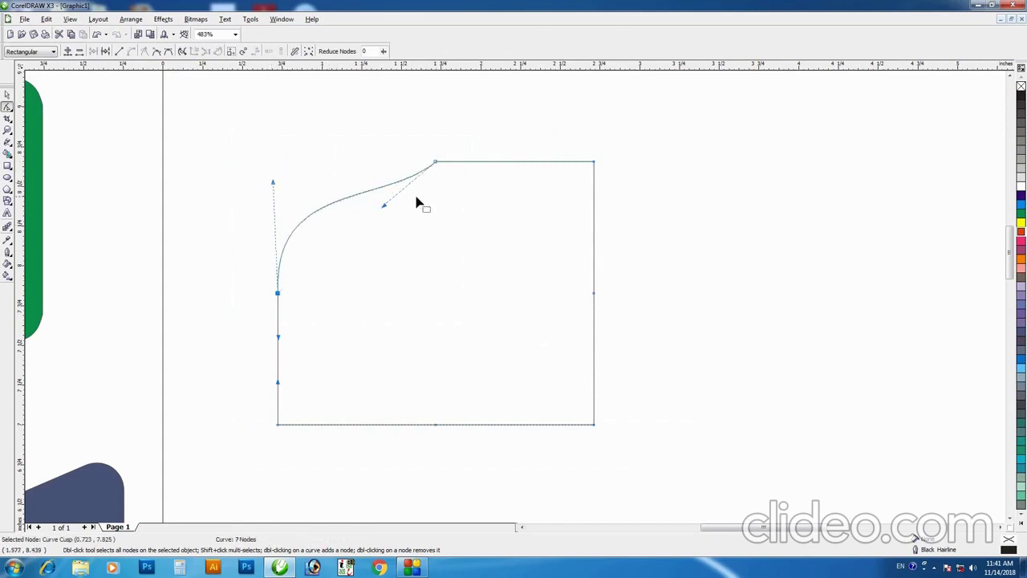
drag(383, 206, 398, 222)
key(space)
key(space)
- Drag the upper node's handle to turn the dome edge into an S-curve
click(435, 162)
drag(395, 218, 377, 229)
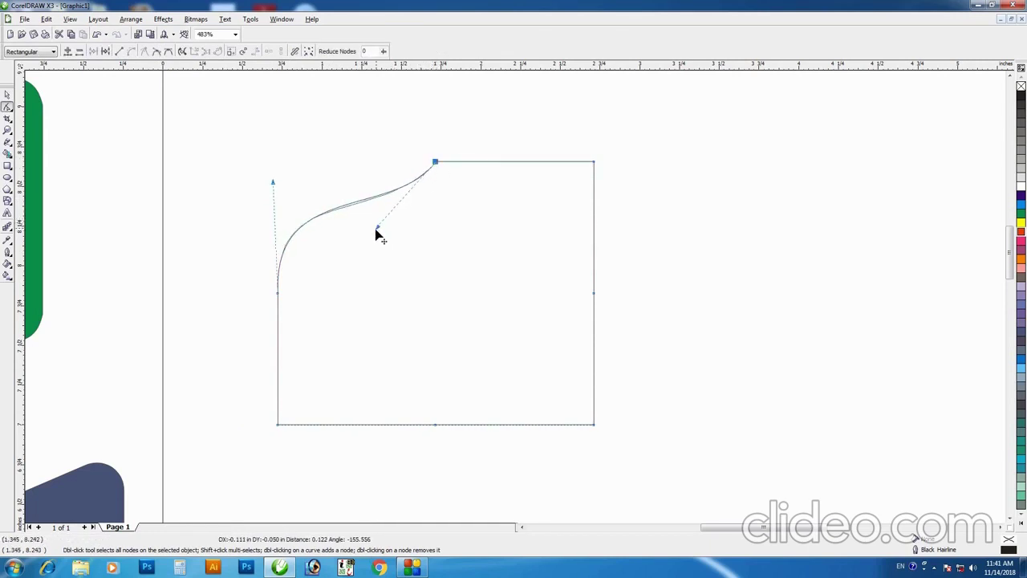
key(space)
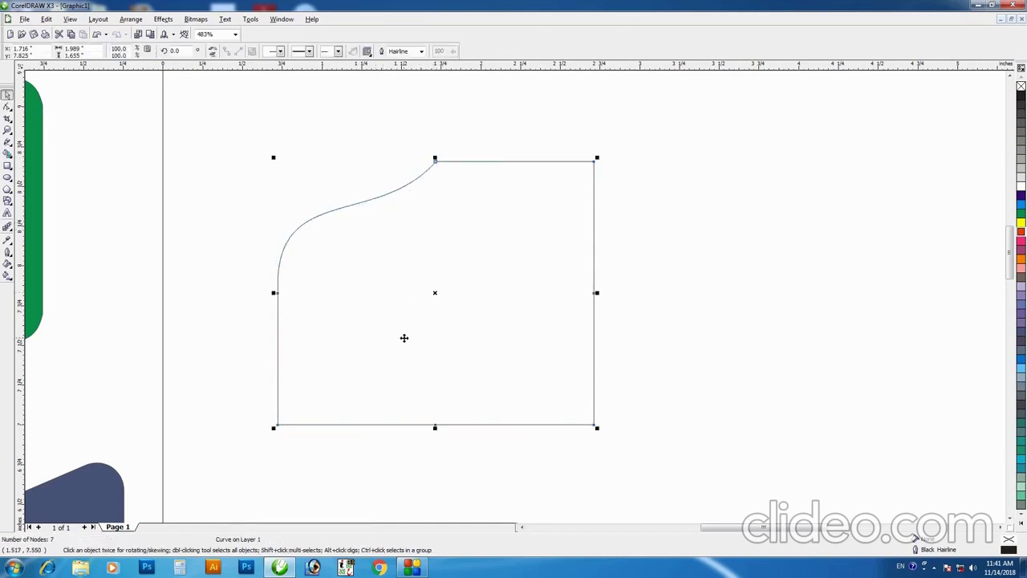
key(space)
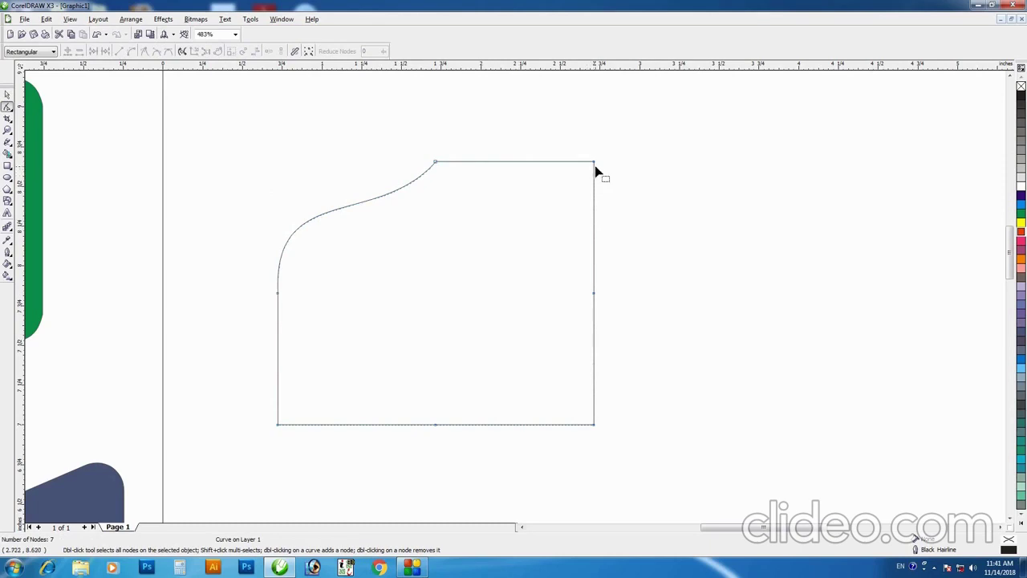
- Delete the three right-side nodes, break the curve at the top node, and remove the right arc
drag(639, 137, 482, 513)
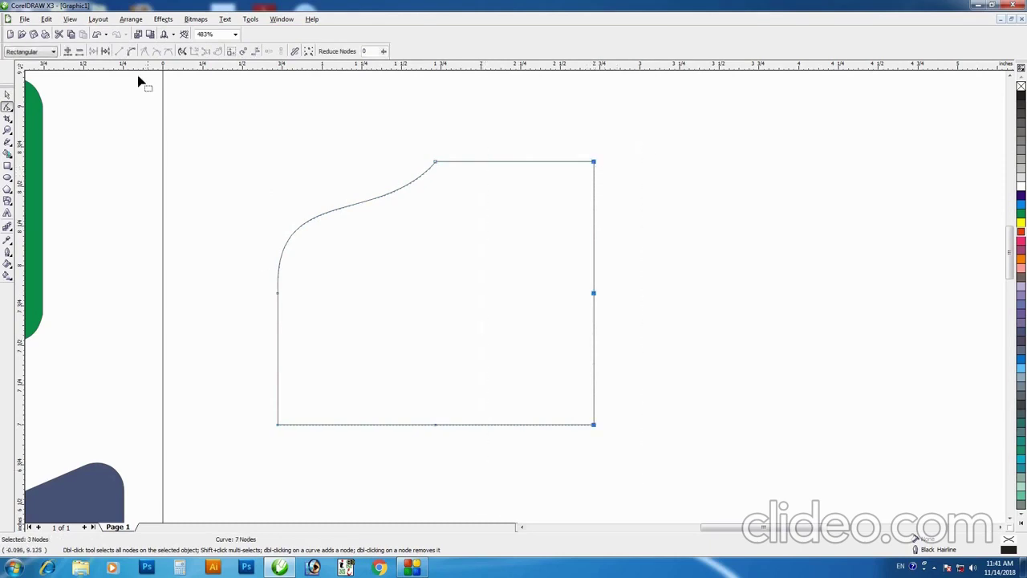
click(79, 51)
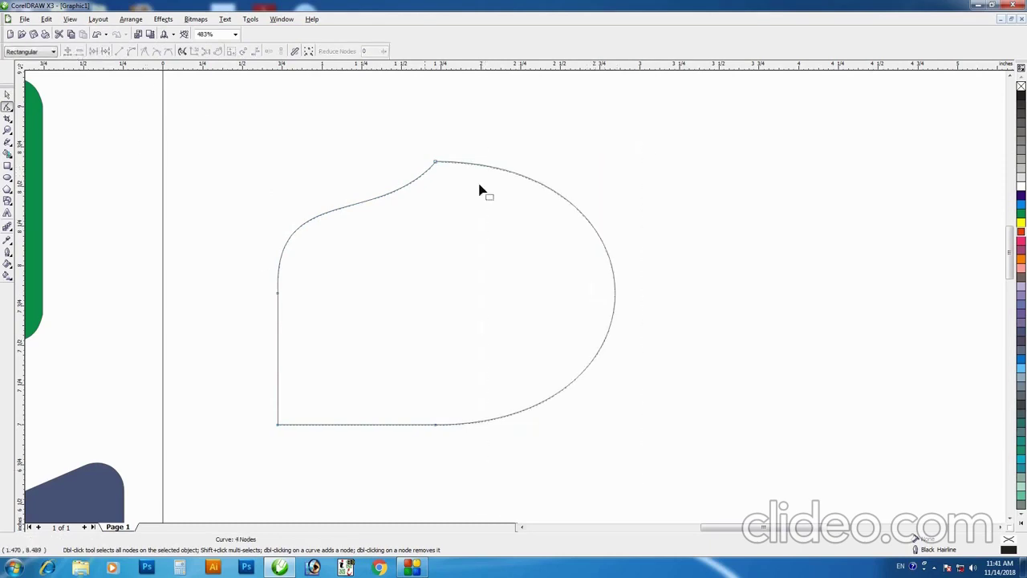
click(435, 161)
click(106, 50)
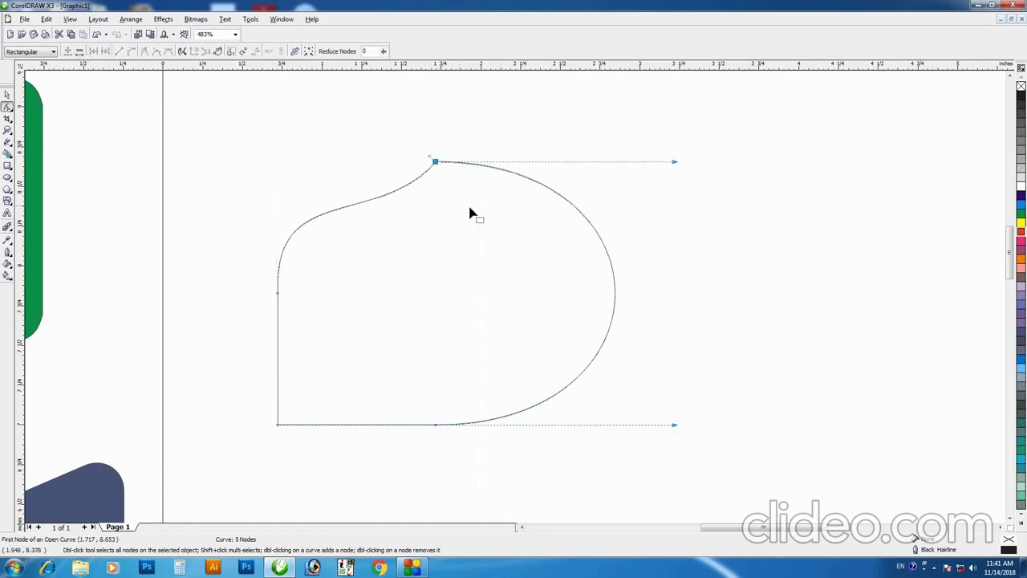
drag(437, 164, 499, 197)
key(Delete)
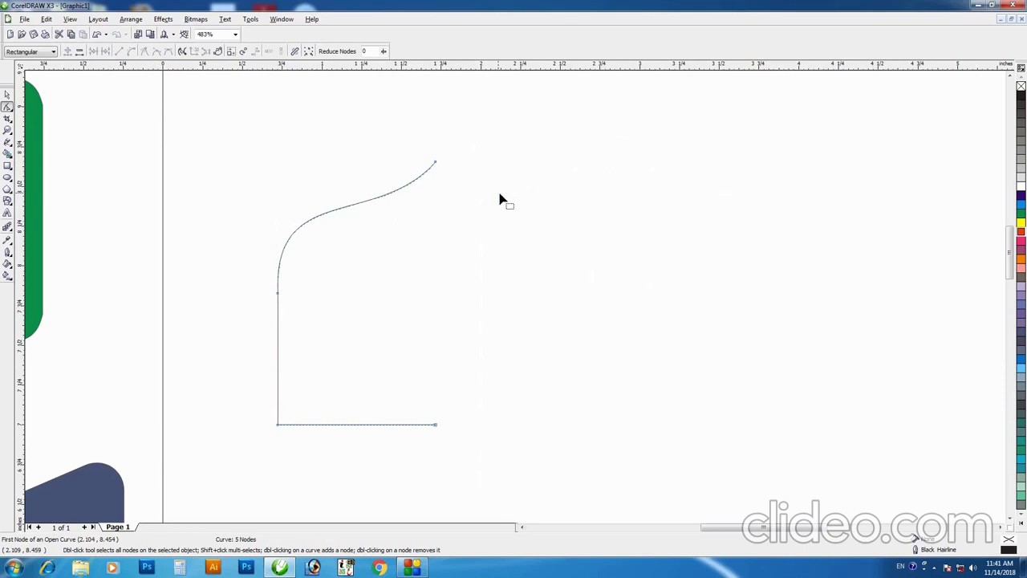
key(space)
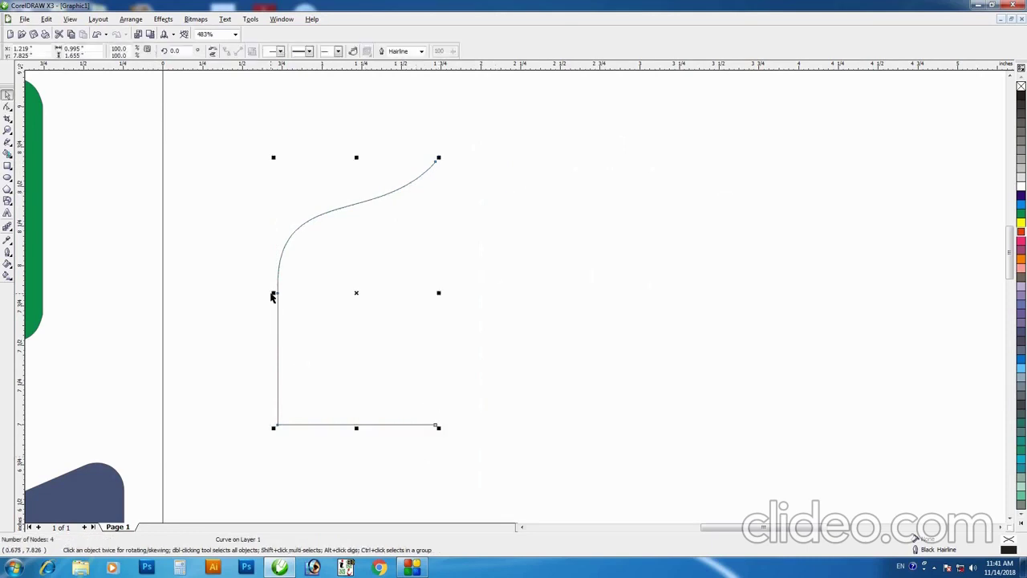
- Add a mirrored copy as the right half, combine them, and join the top and bottom nodes
drag(273, 292, 442, 300)
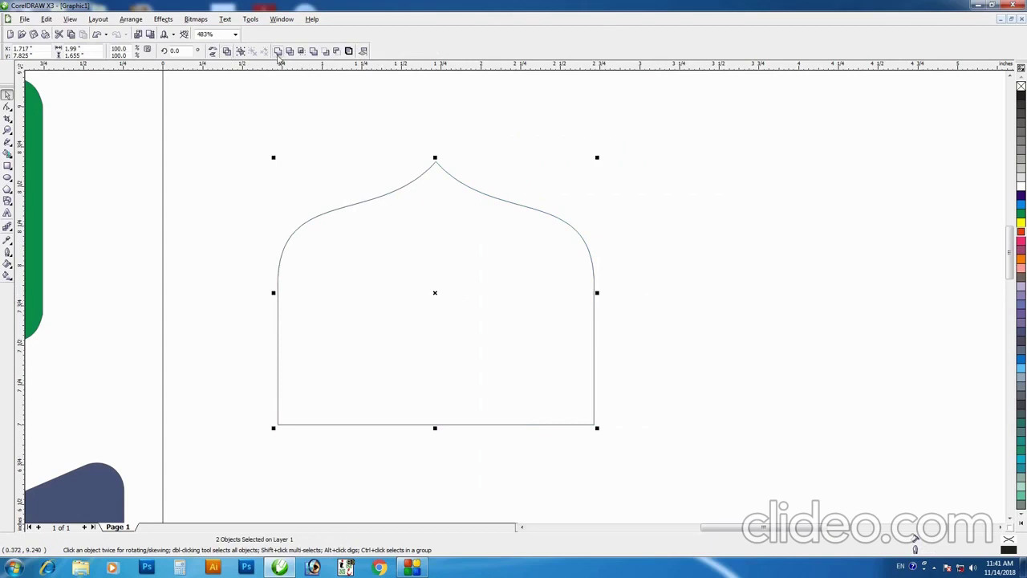
click(226, 52)
key(F10)
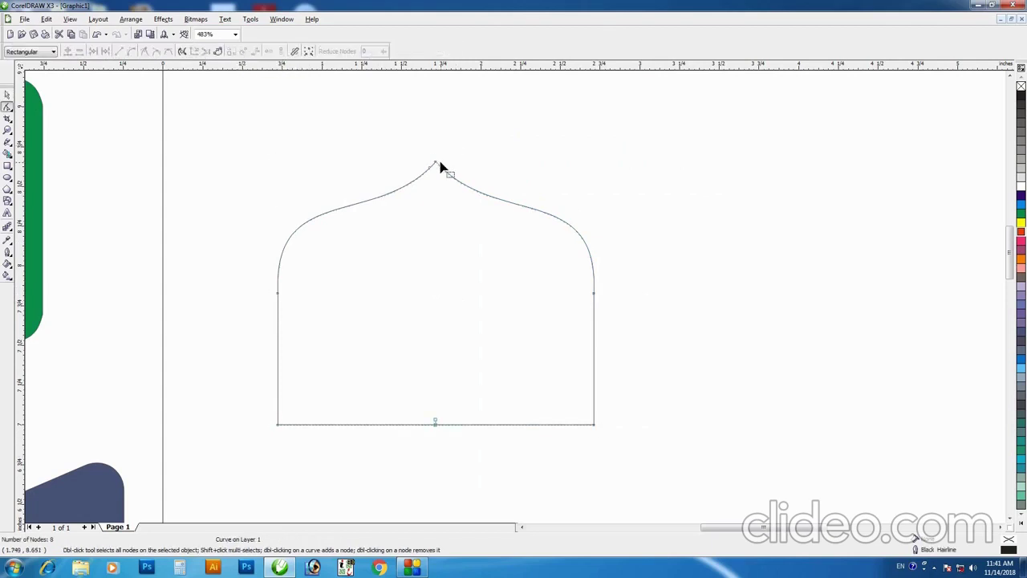
drag(436, 166, 434, 162)
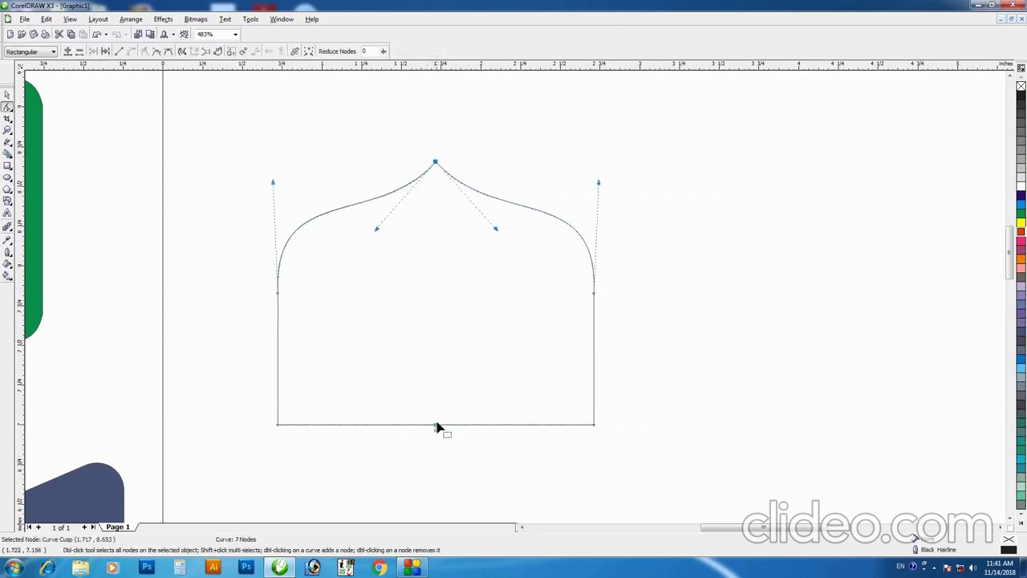
click(439, 427)
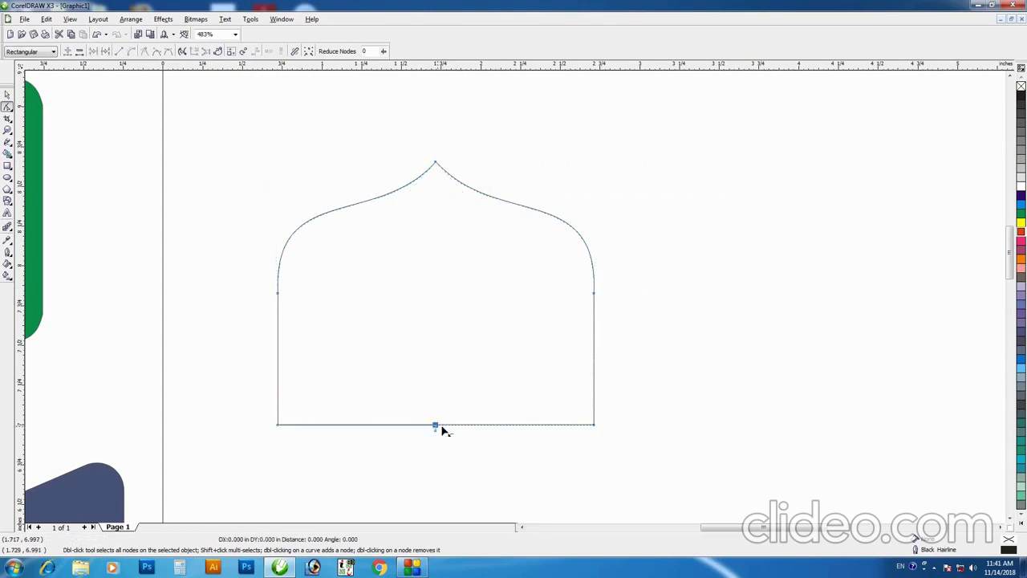
key(space)
- Fill the dome orange, raise it, and weld on a flipped copy below it
click(1021, 258)
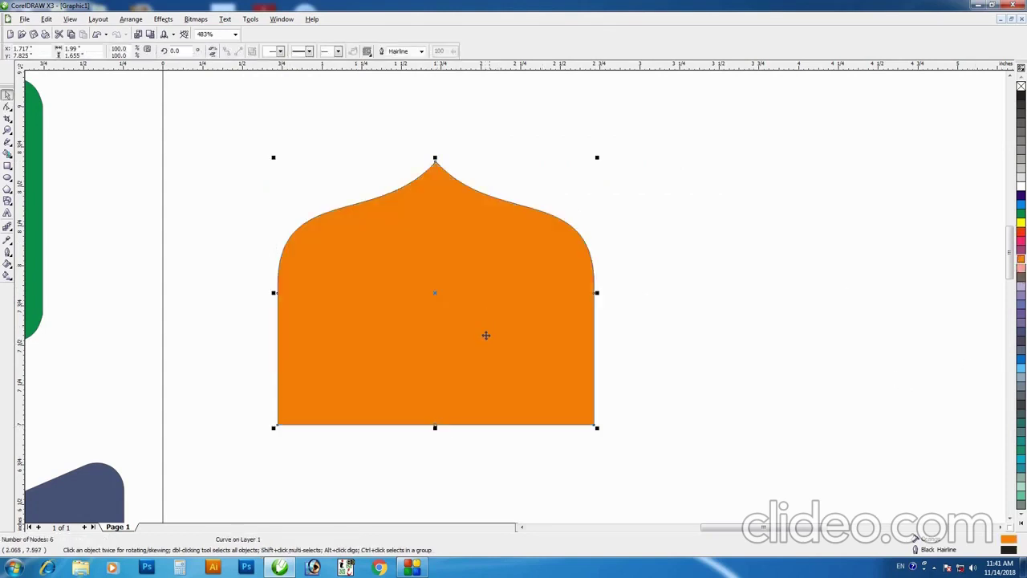
drag(485, 334, 484, 306)
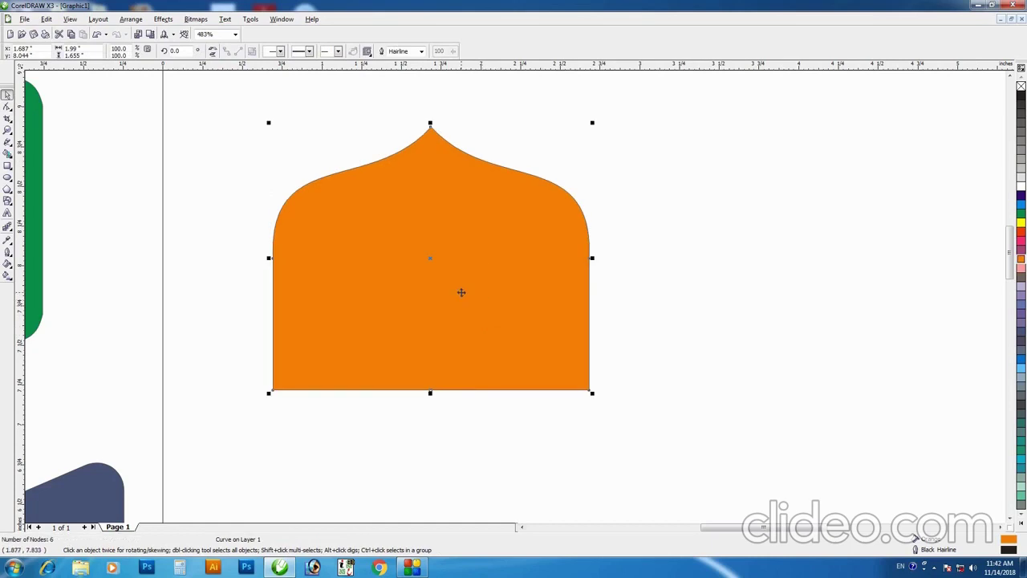
mouse_move(430, 392)
mouse_down()
mouse_move(488, 433)
mouse_move(488, 337)
mouse_up()
click(276, 51)
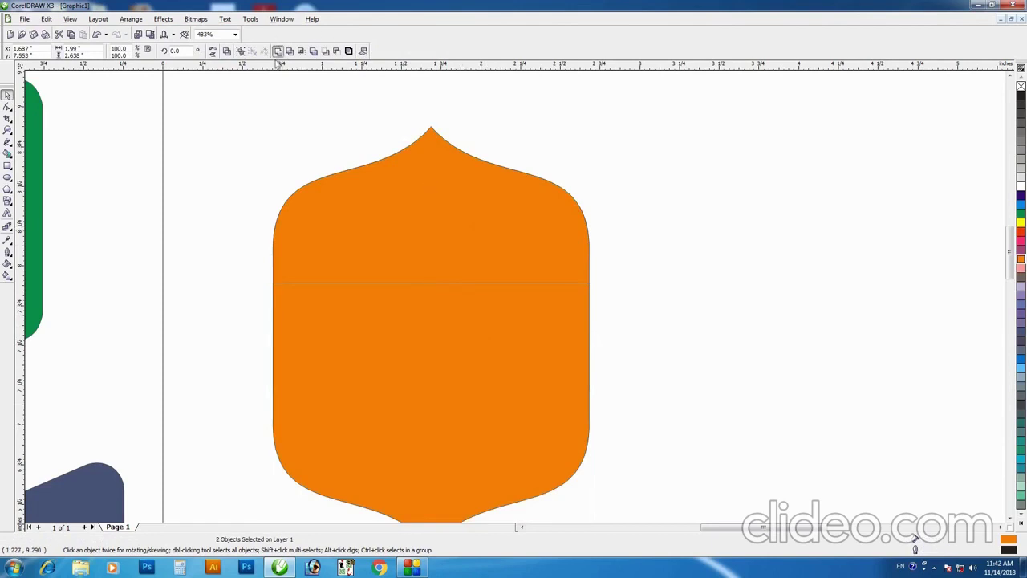
key(z)
click(454, 367)
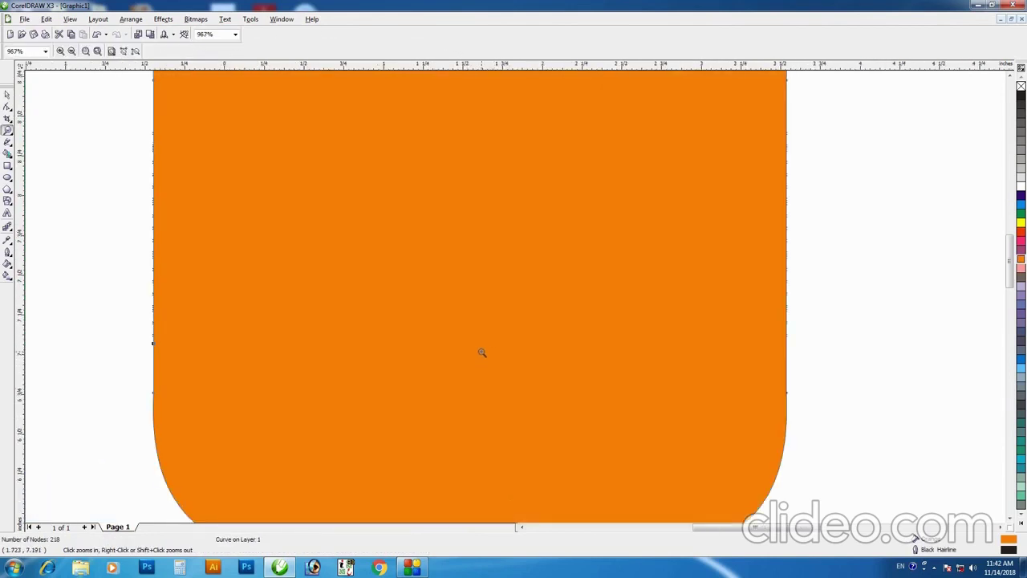
- Zoom out and move the orange shape up and to the left
right_click(485, 345)
right_click(506, 310)
key(space)
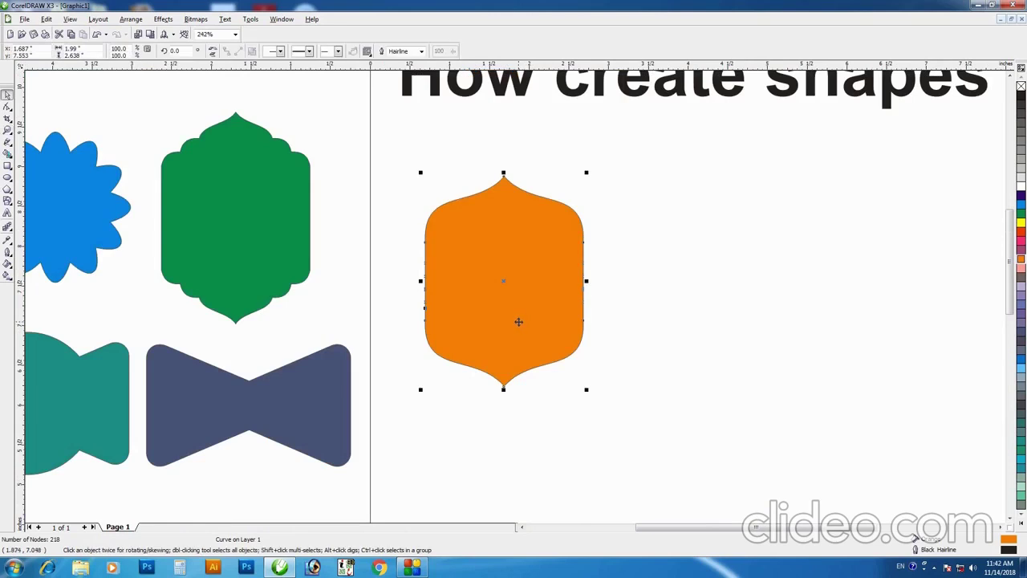
drag(520, 322, 512, 299)
- Draw a wide rounded-corner rectangle across the orange shape and weld the two together
key(F7)
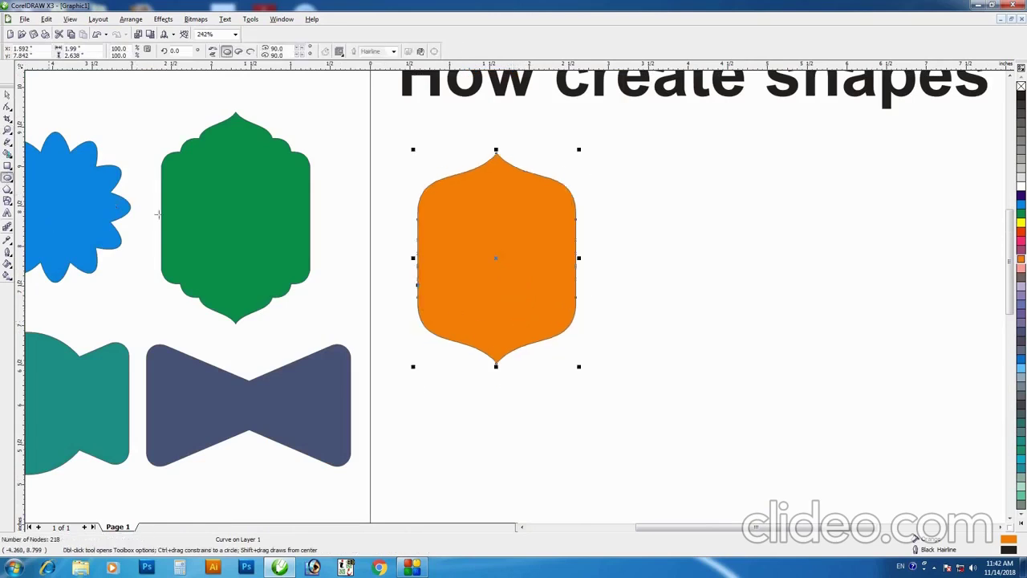
click(8, 166)
drag(383, 200, 611, 312)
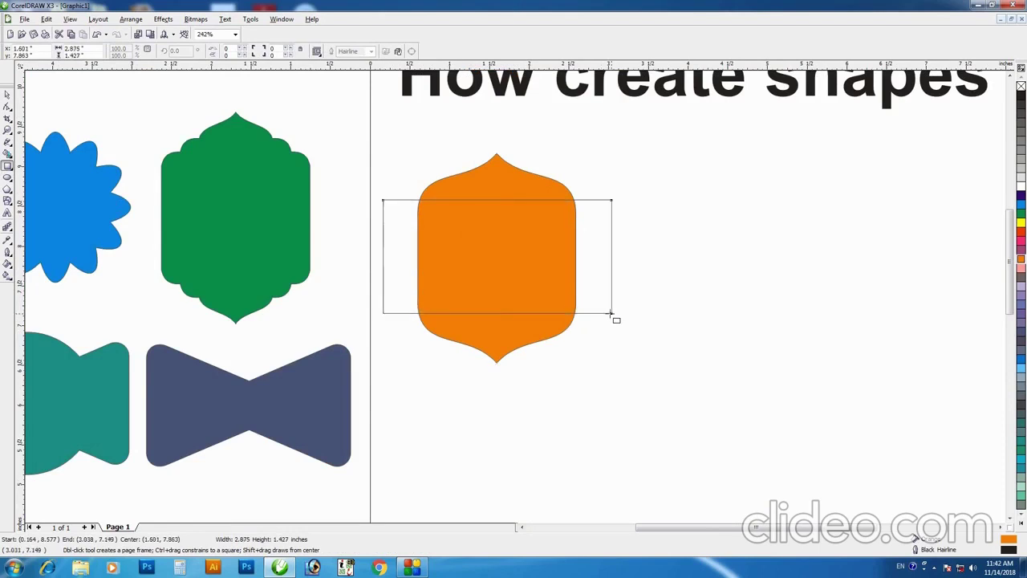
click(8, 105)
drag(383, 205, 406, 200)
key(space)
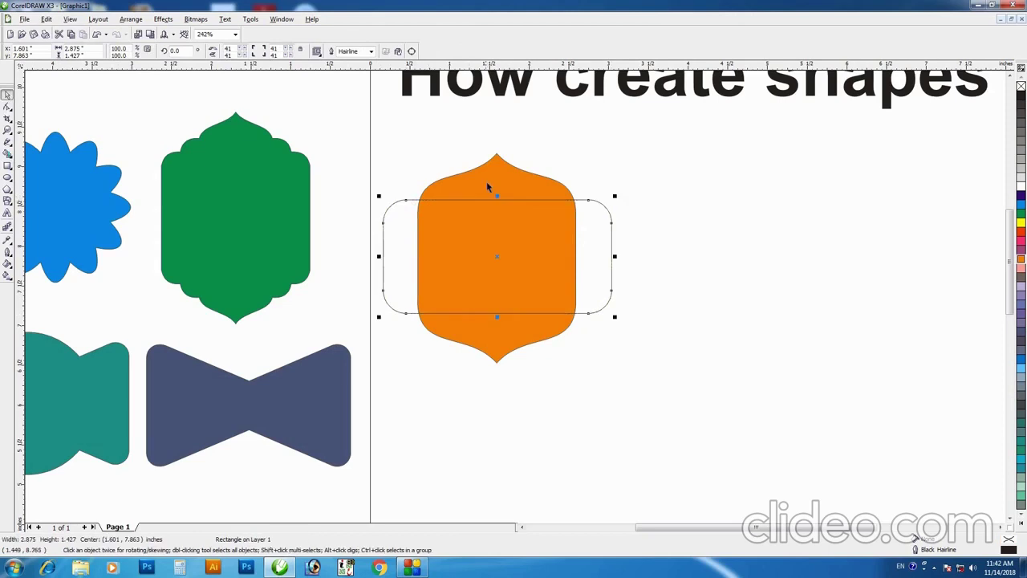
shift+click(487, 185)
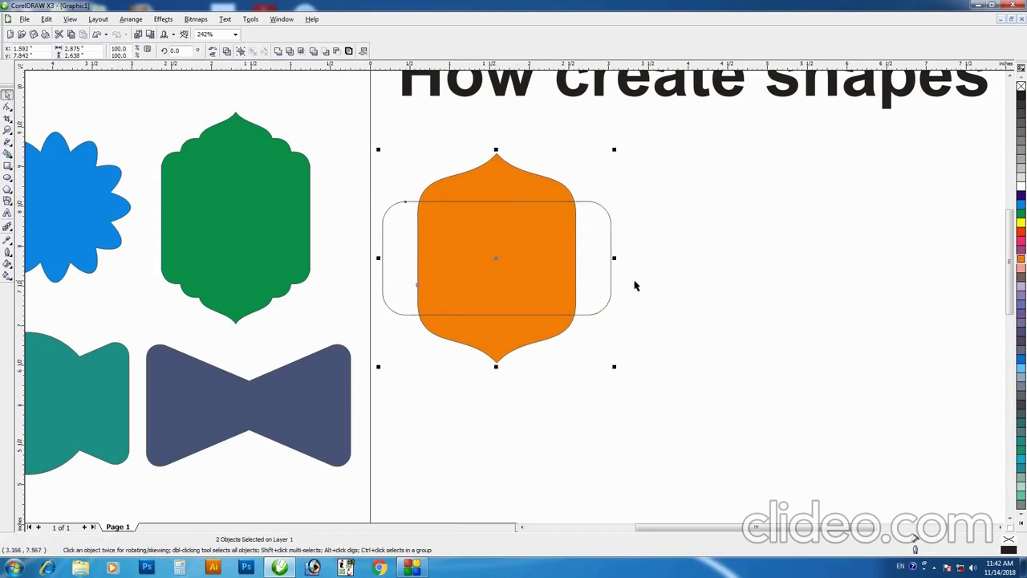
click(277, 51)
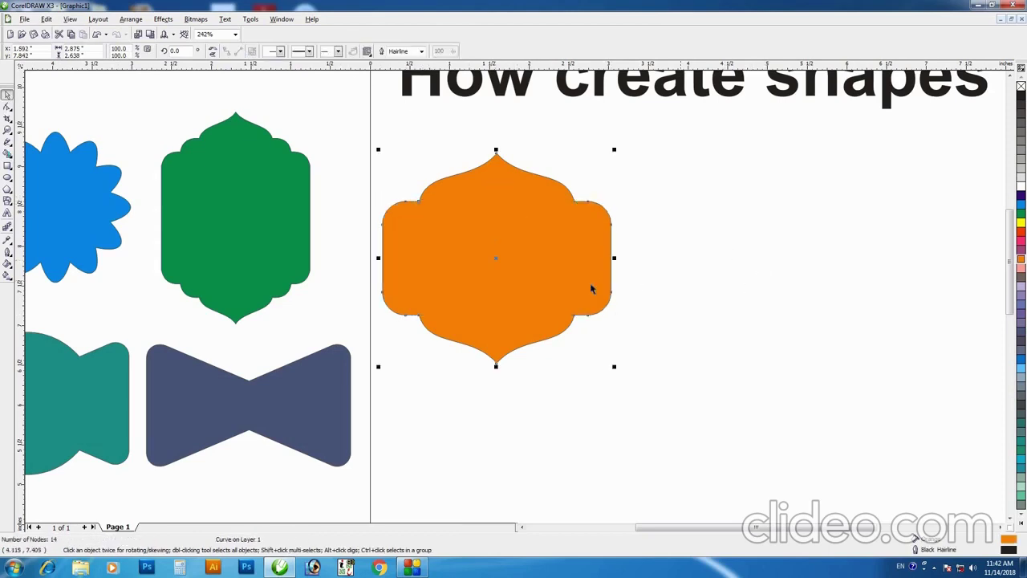
- Nudge the welded shape, remove its outline, and fill it red
mouse_move(590, 289)
mouse_down()
mouse_move(596, 278)
mouse_move(551, 256)
mouse_up()
right_click(1020, 87)
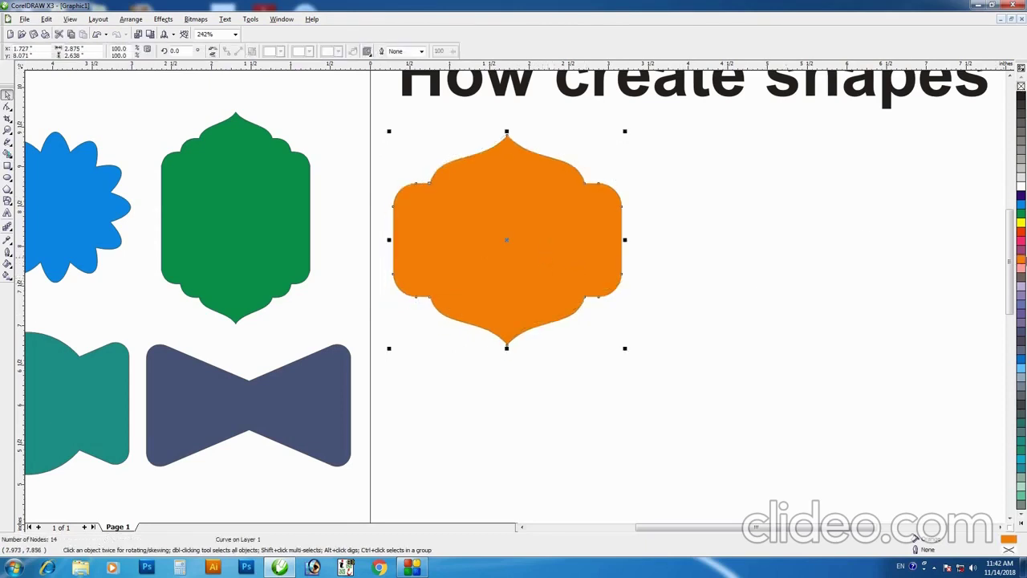
click(1021, 232)
click(629, 396)
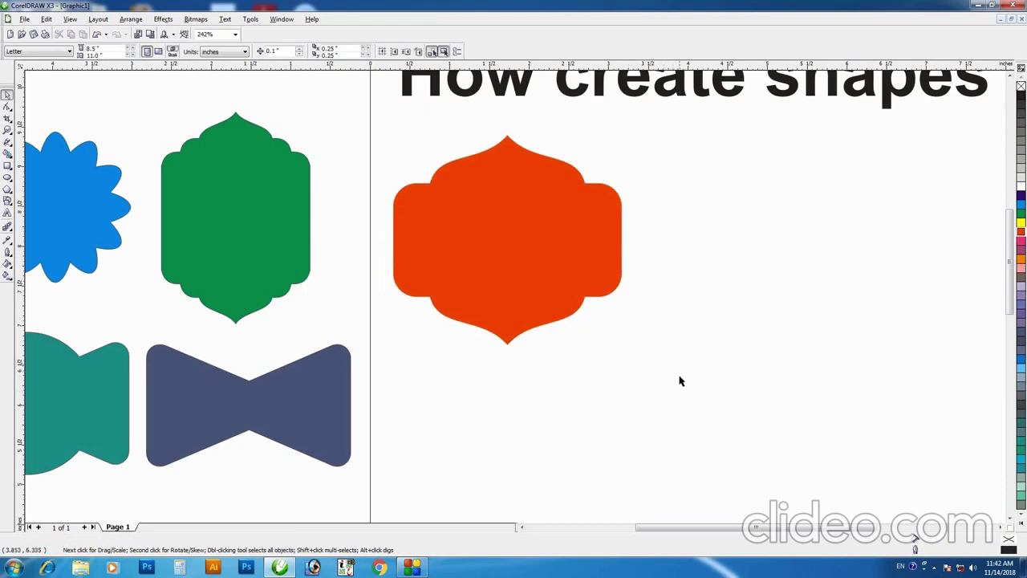
- Duplicate the red label below itself, then copy the pair to the right for a two-by-two grid
click(541, 274)
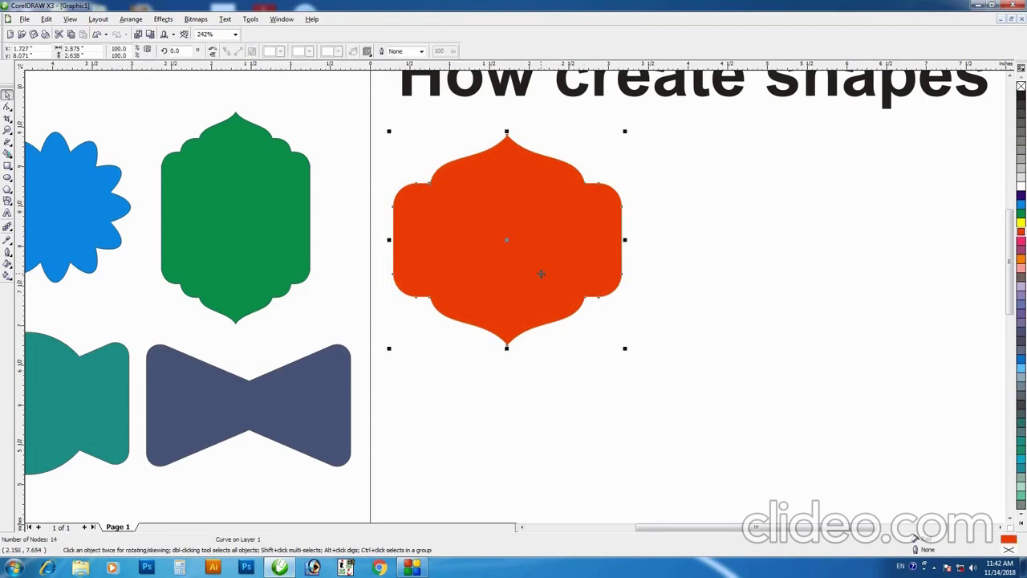
drag(552, 227, 545, 441)
drag(545, 442, 545, 442)
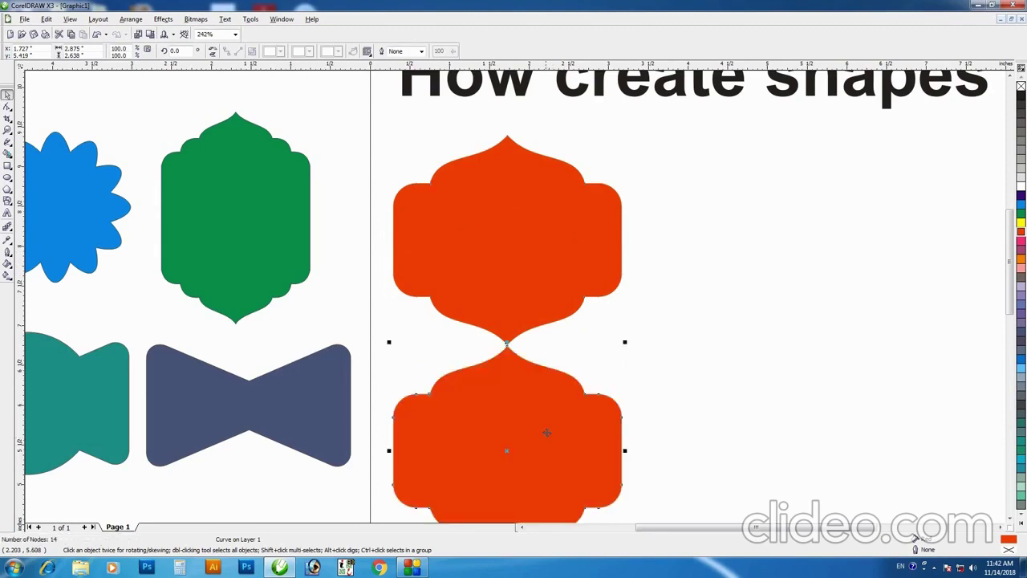
key(z)
right_click(608, 386)
key(space)
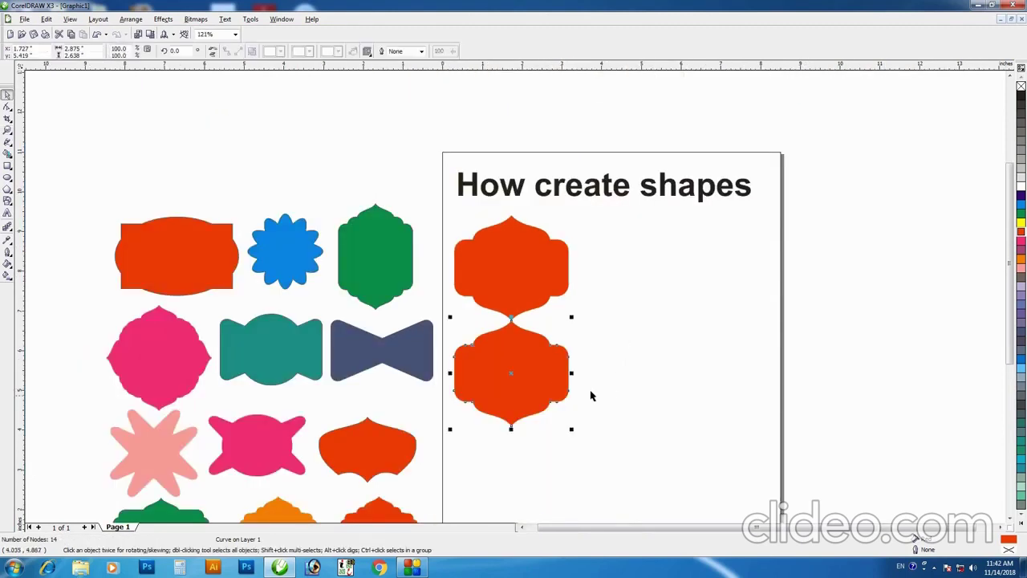
shift+click(532, 277)
mouse_move(518, 362)
mouse_down()
mouse_move(679, 361)
mouse_move(637, 362)
mouse_up()
key(Escape)
- Recolour the top-right copy green, the bottom-left blue and the bottom-right orange
click(639, 286)
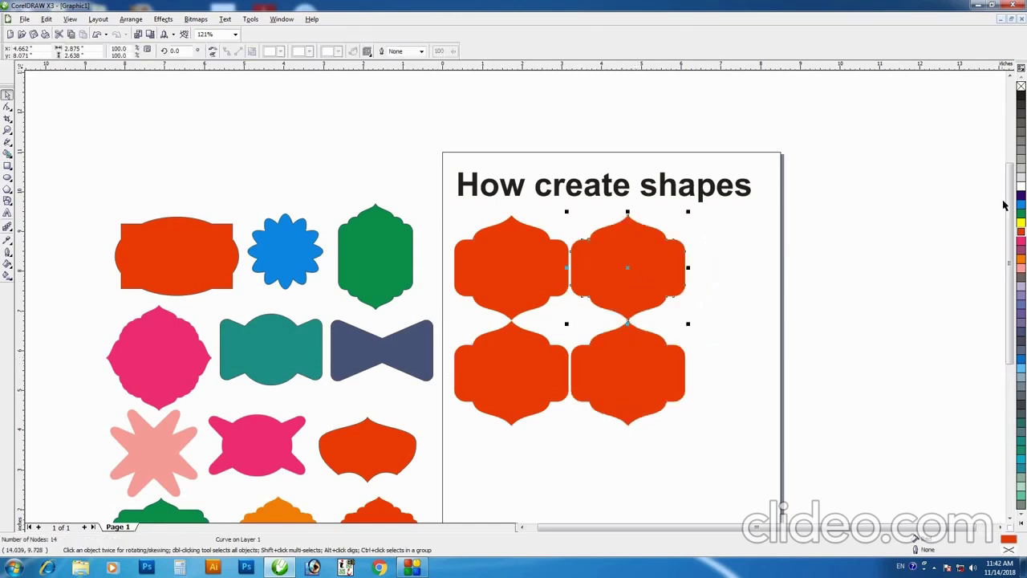
click(1020, 214)
click(537, 361)
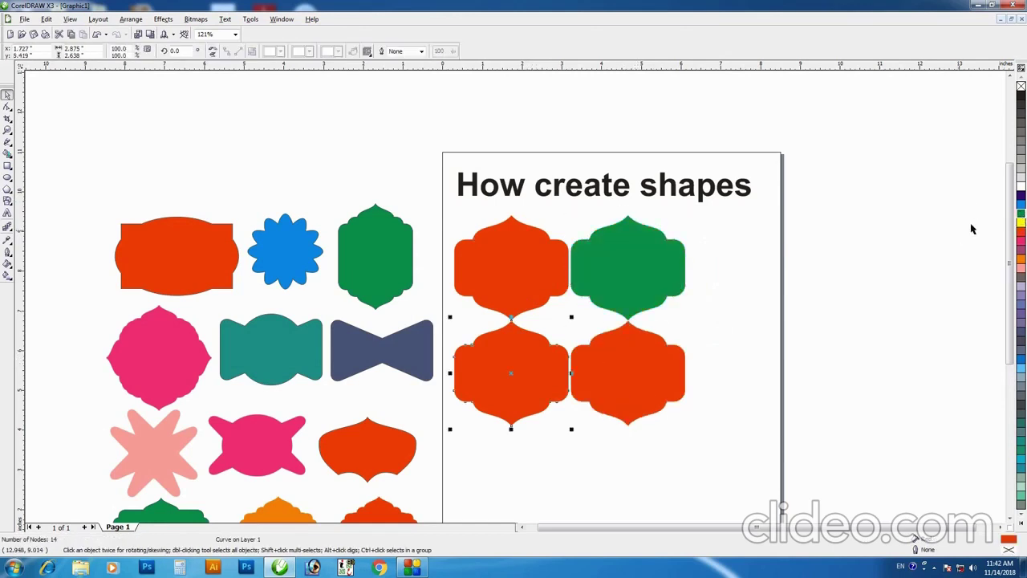
click(1020, 205)
click(659, 365)
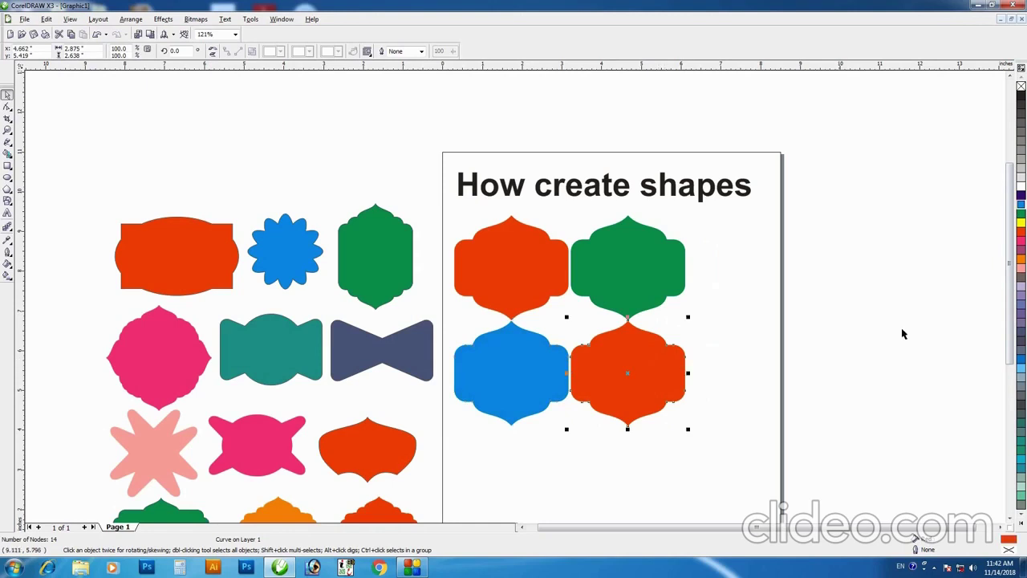
click(1020, 260)
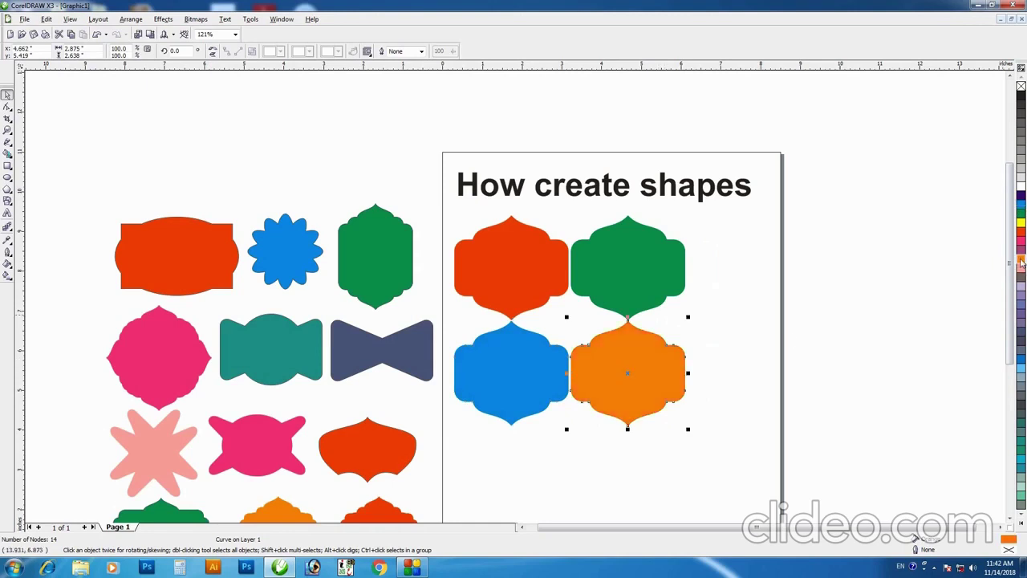
click(762, 348)
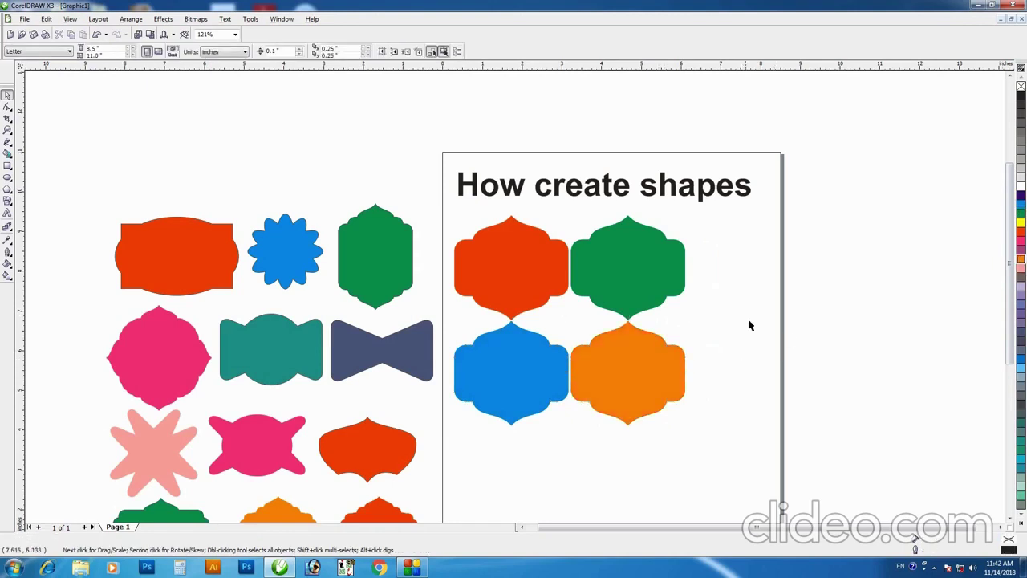
shift+click(614, 387)
- Delete the orange, blue and green copies, leaving only the red label
mouse_move(615, 371)
mouse_down()
mouse_move(555, 348)
mouse_move(605, 318)
mouse_up()
shift+click(602, 269)
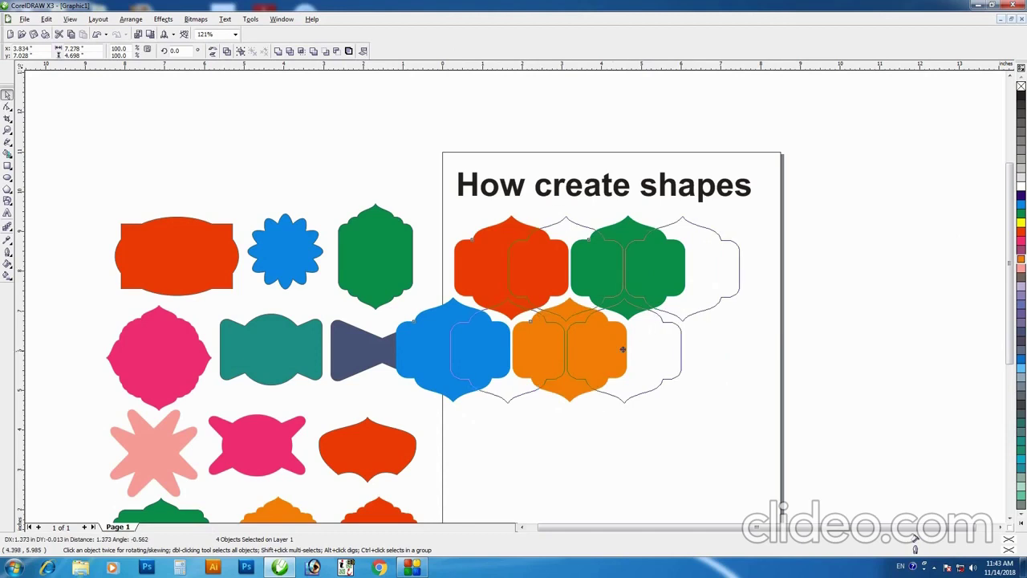
click(685, 432)
click(636, 341)
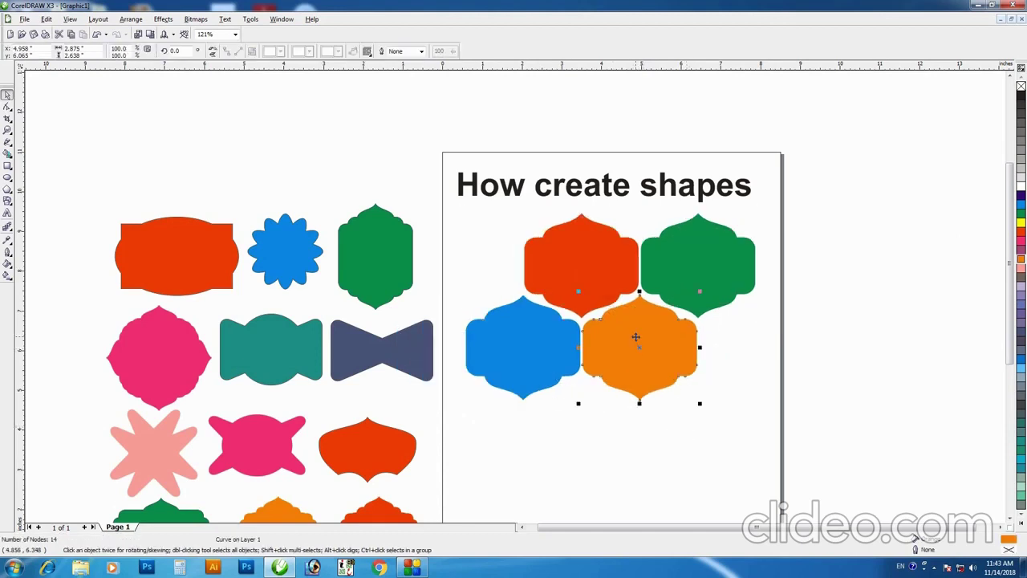
key(Delete)
click(532, 363)
key(Delete)
click(697, 264)
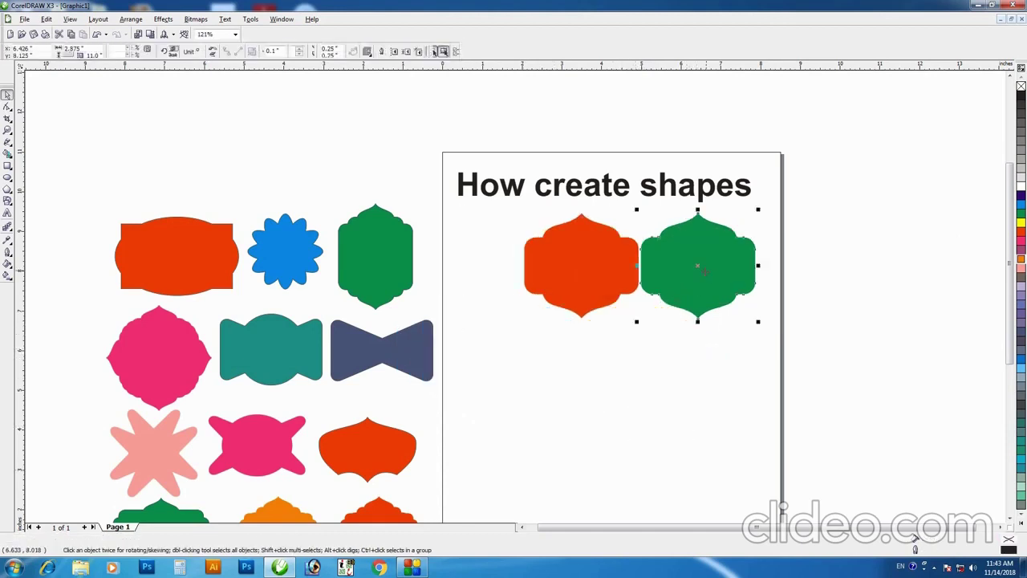
key(Delete)
- Move the red label left and zoom in on the title and label
drag(587, 272, 503, 271)
click(554, 324)
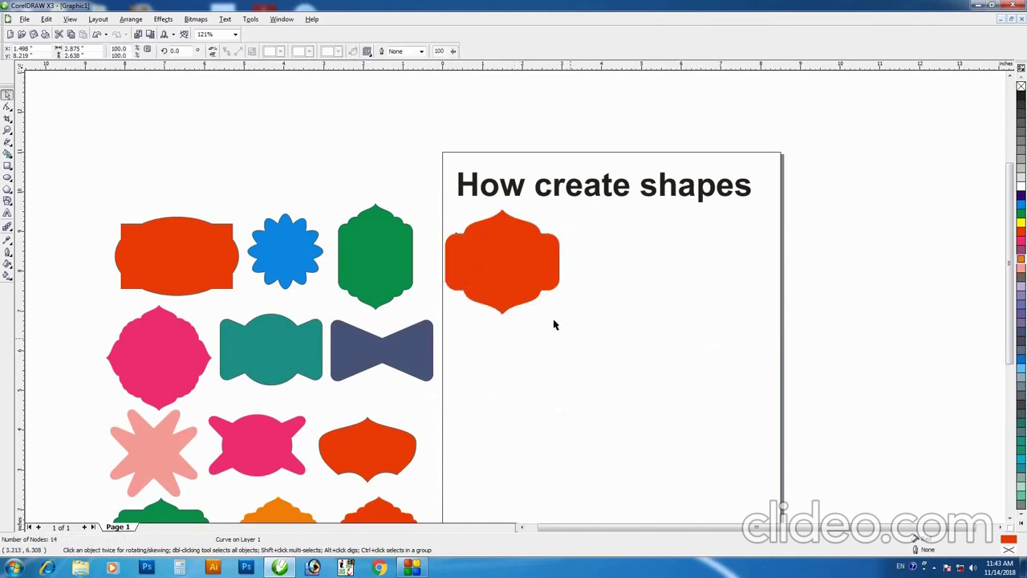
key(z)
drag(367, 131, 694, 332)
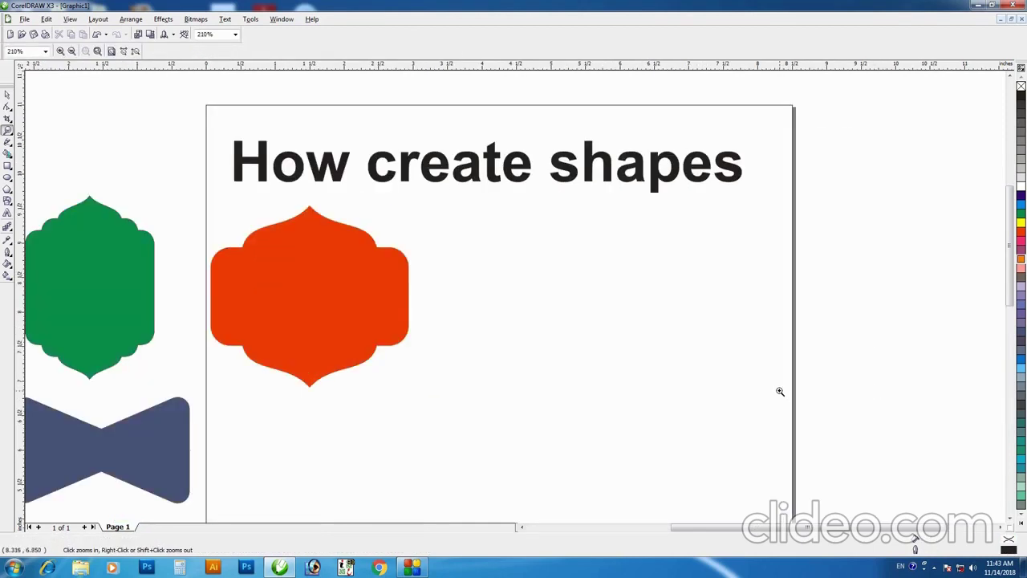
key(space)
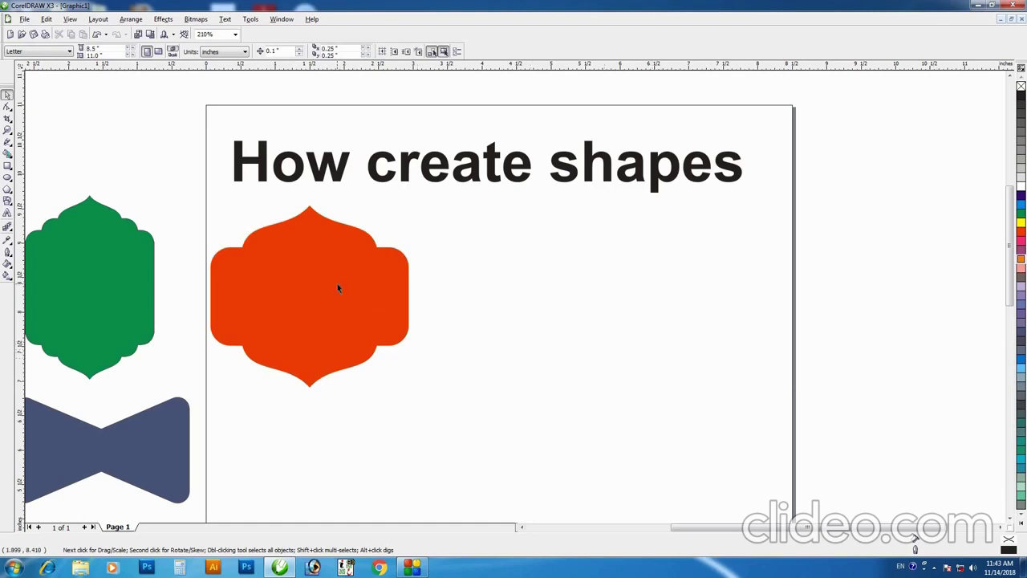
- Duplicate the red label to the right and break off and delete the copy's right-half outline
drag(337, 287, 598, 307)
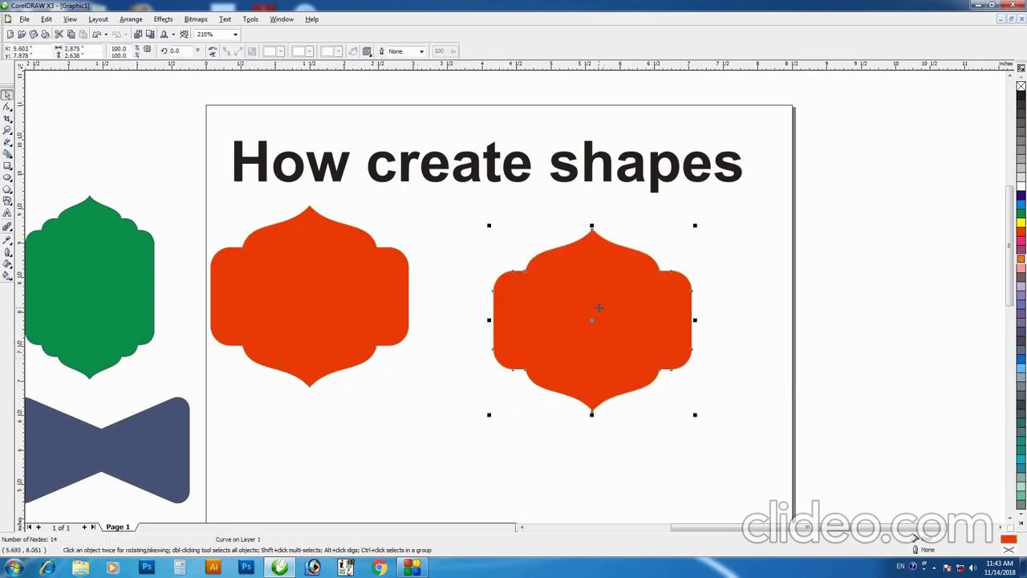
key(F10)
drag(708, 227, 641, 426)
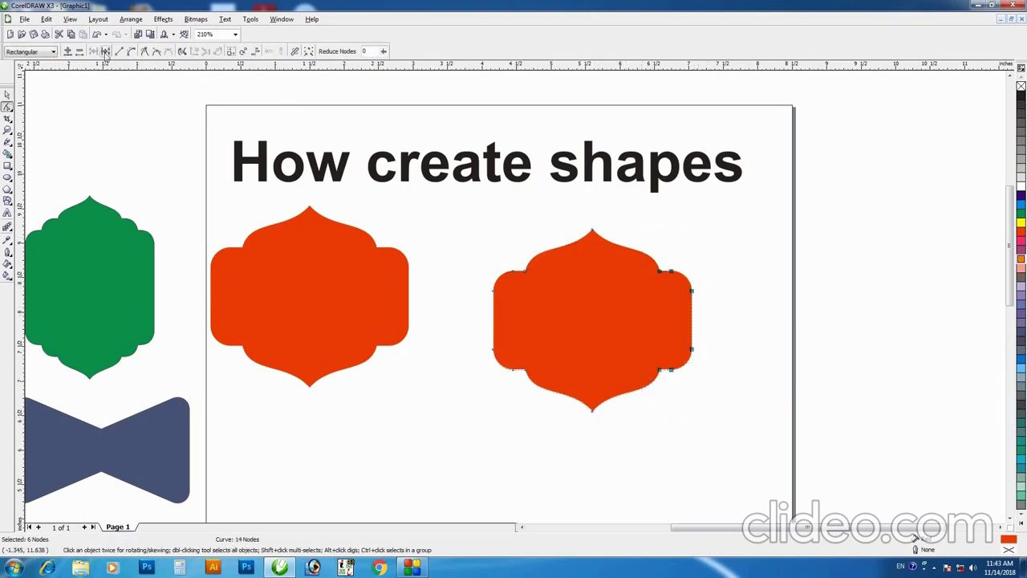
click(105, 52)
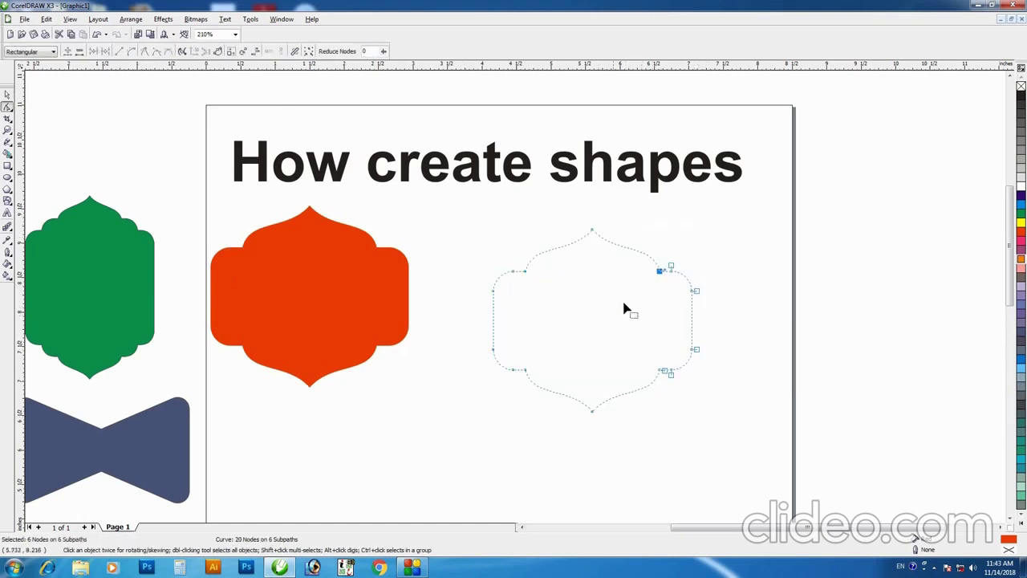
click(81, 51)
click(658, 269)
key(Delete)
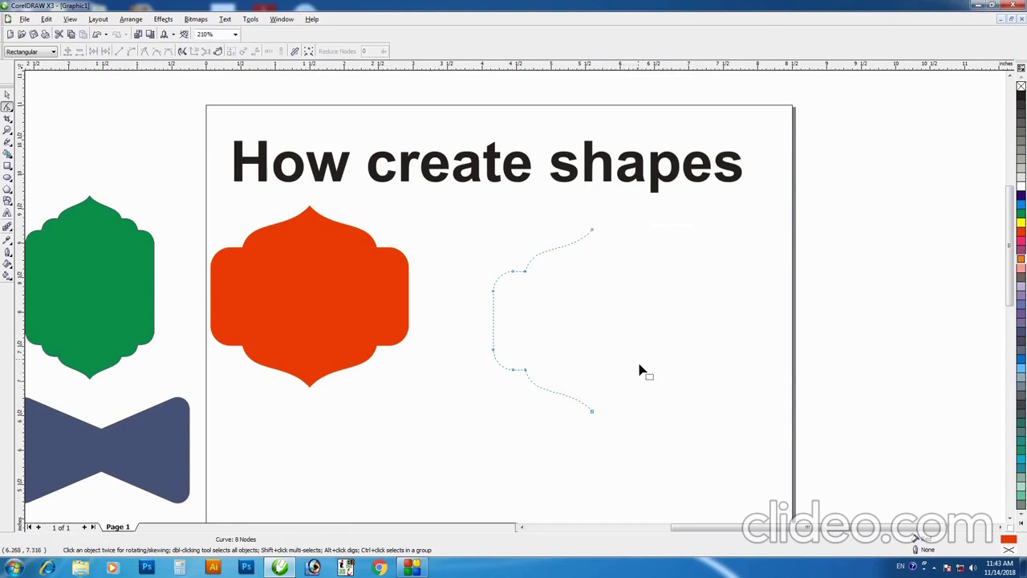
- Zoom out to the page, then zoom in on the half-outline curve
key(space)
key(space)
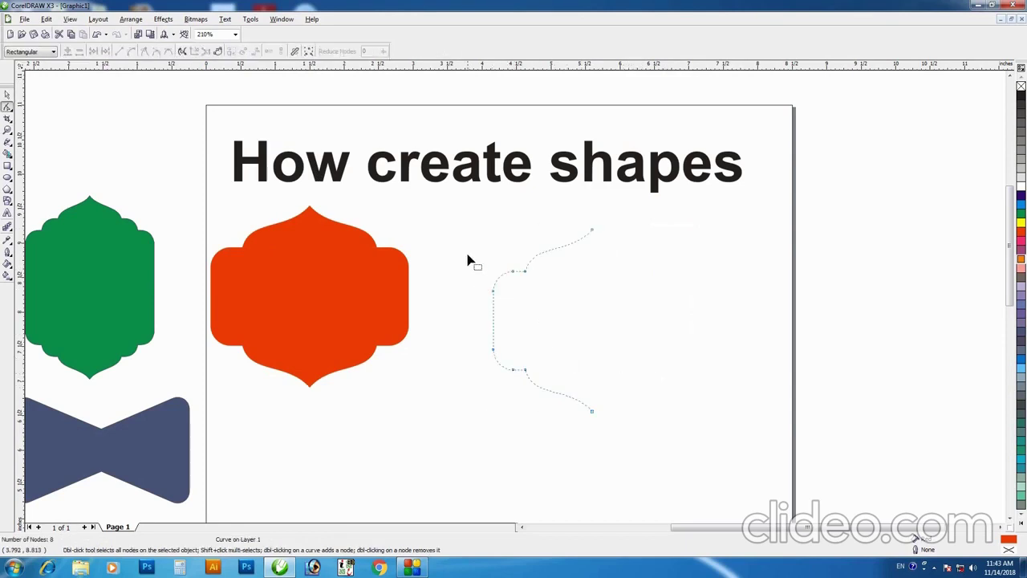
key(space)
key(z)
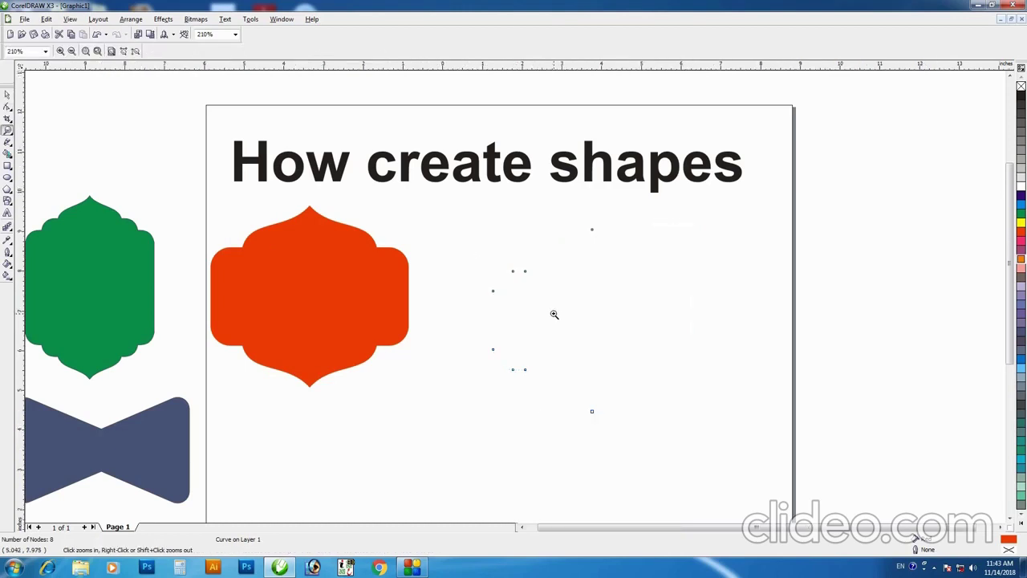
right_click(560, 314)
drag(503, 209, 758, 374)
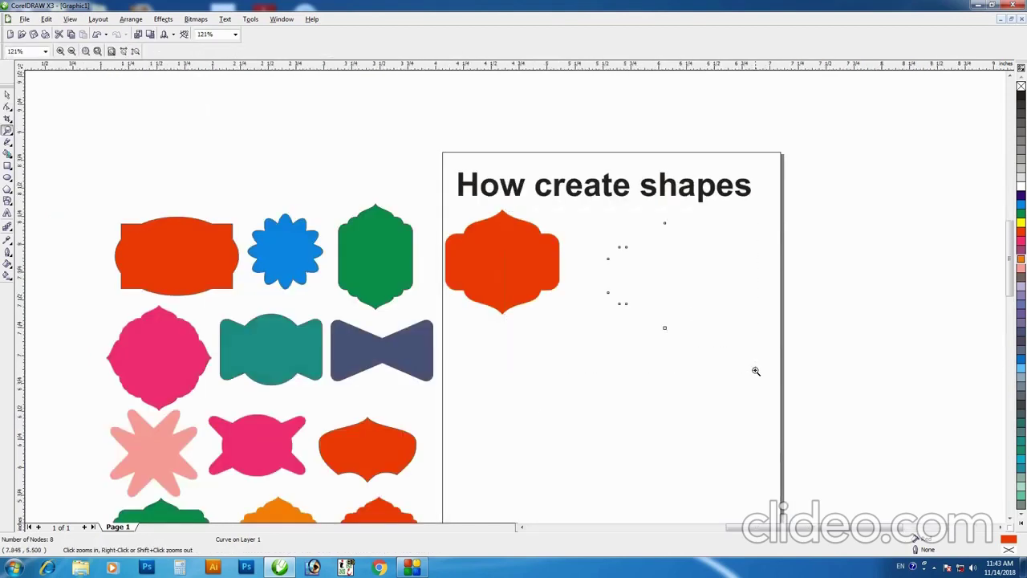
key(space)
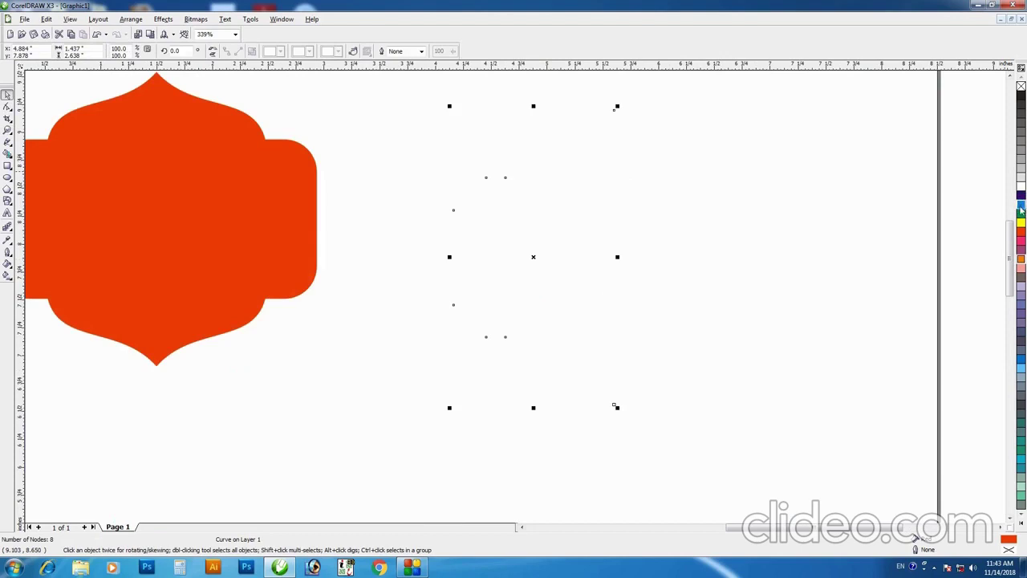
- Give the curve a blue outline and delete its extra nodes and lower part
right_click(1020, 195)
click(454, 256)
key(F10)
drag(431, 198, 472, 321)
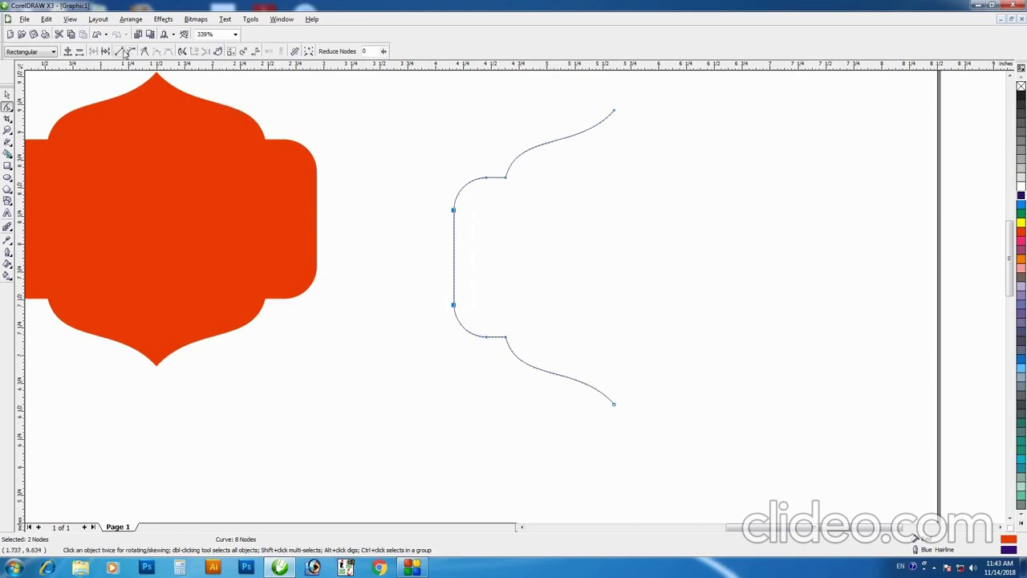
click(67, 50)
drag(429, 167, 538, 231)
click(80, 50)
drag(423, 289, 515, 379)
key(Delete)
drag(575, 365, 652, 439)
key(Delete)
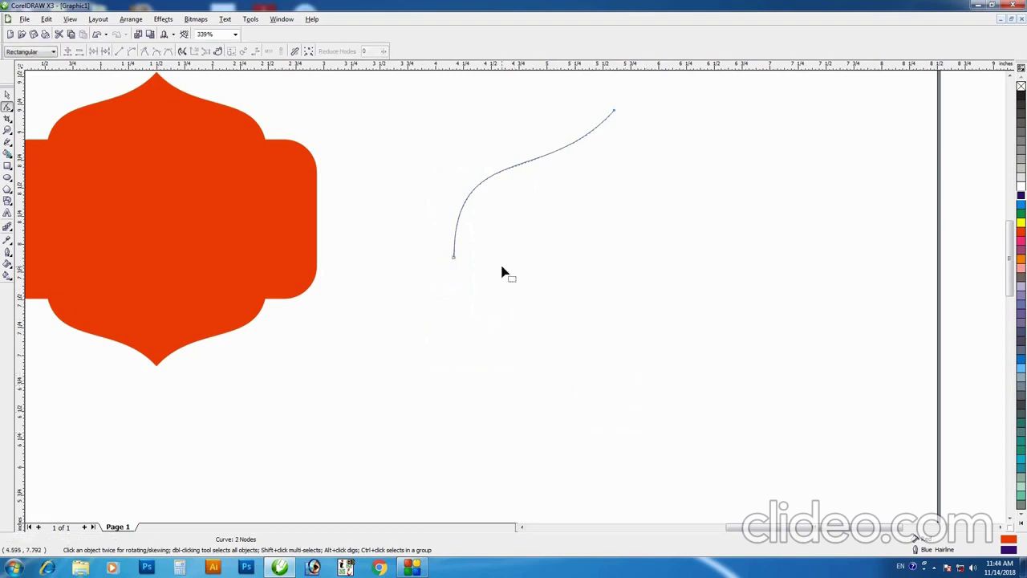
- Bend the line into an S-curve, adding a middle node and adjusting its handles
click(453, 257)
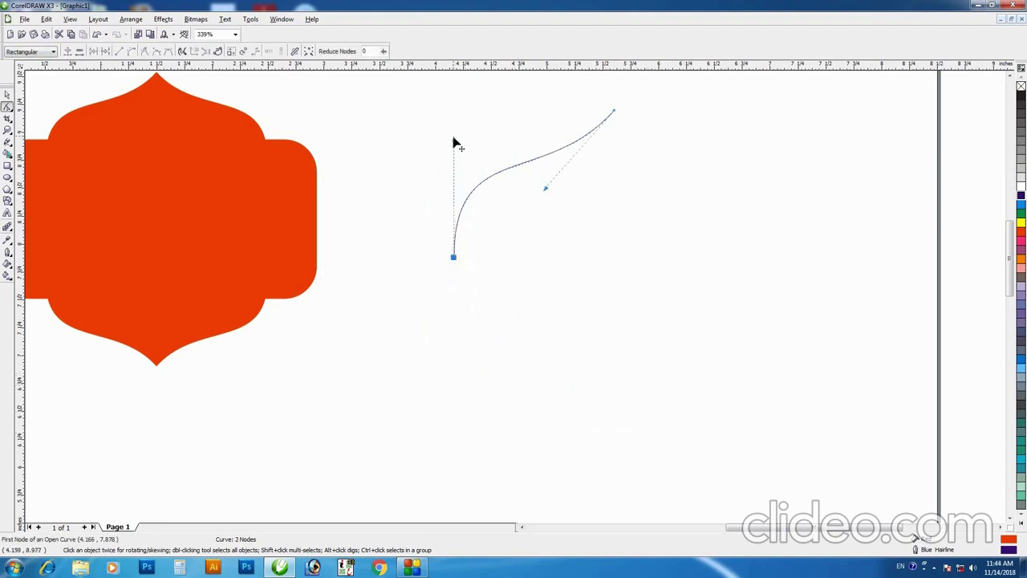
mouse_move(454, 143)
mouse_down()
mouse_move(549, 223)
mouse_move(484, 172)
mouse_move(507, 272)
mouse_move(428, 170)
mouse_up()
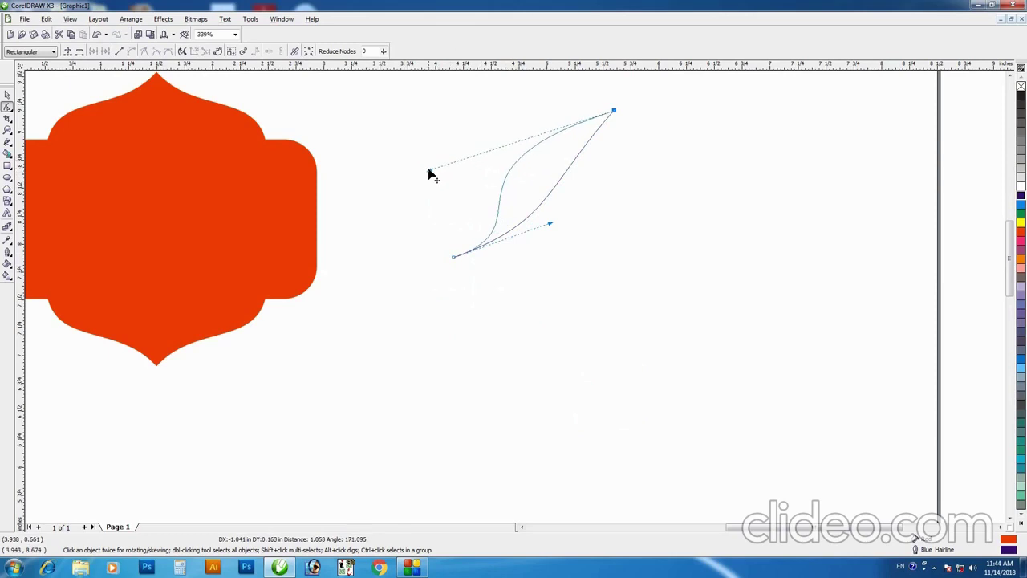
drag(429, 175, 425, 182)
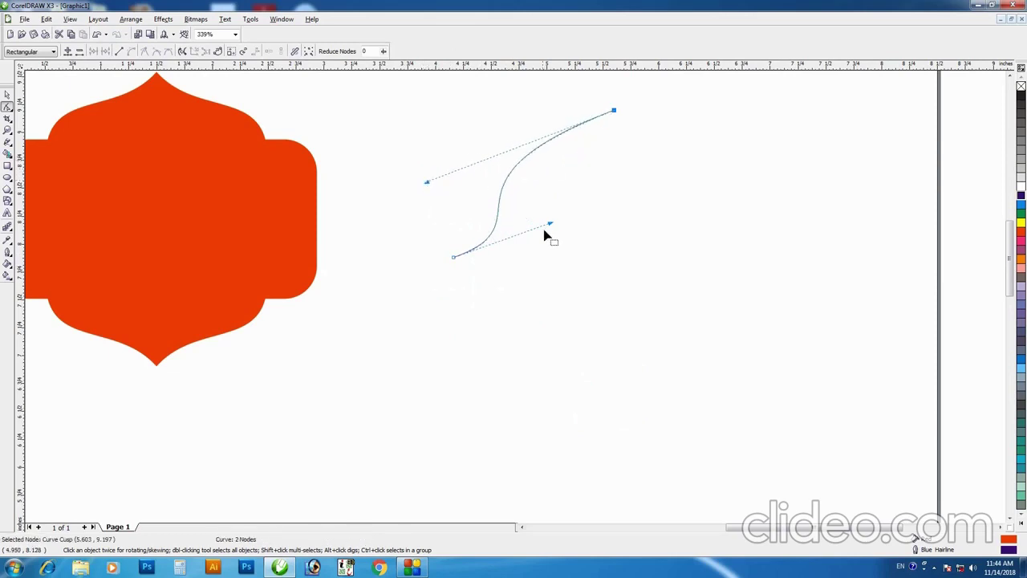
drag(551, 226, 527, 242)
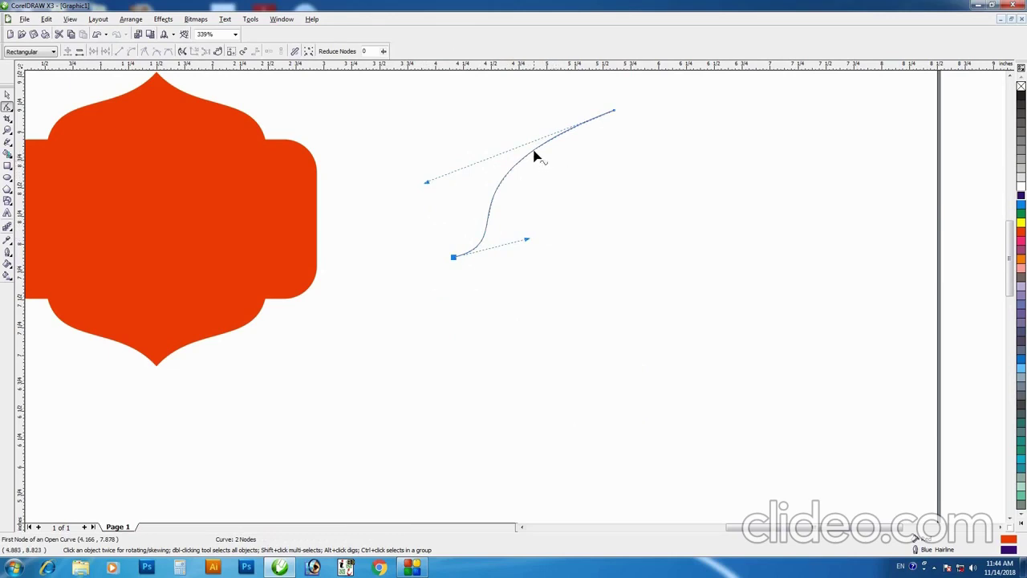
click(533, 153)
double_click(512, 168)
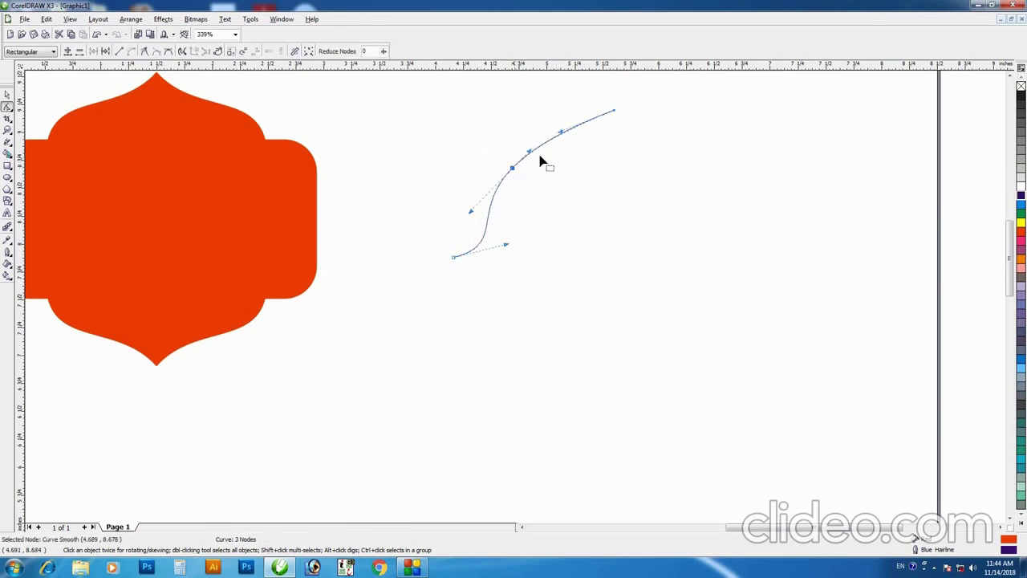
drag(561, 136, 591, 154)
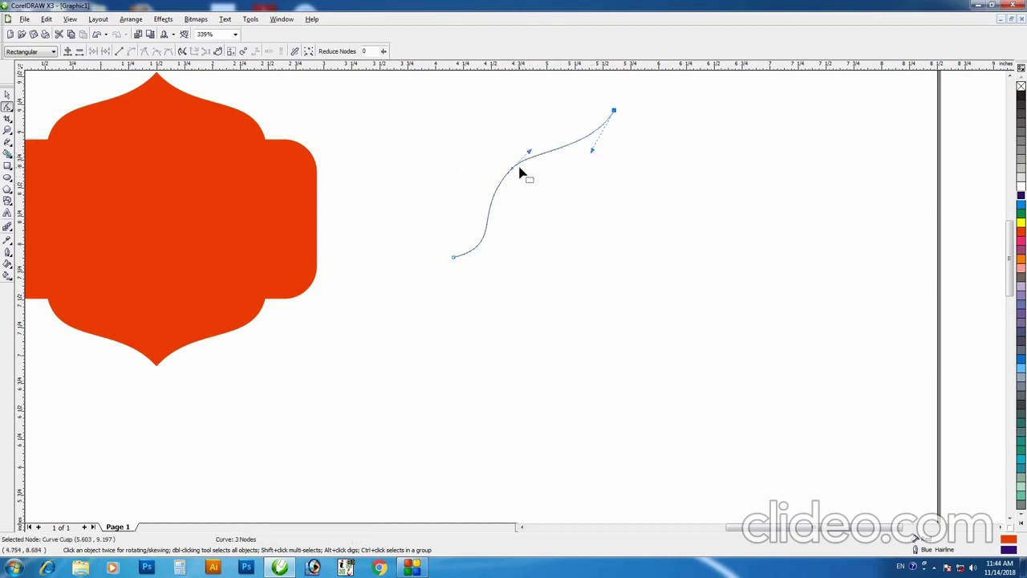
drag(511, 168, 503, 170)
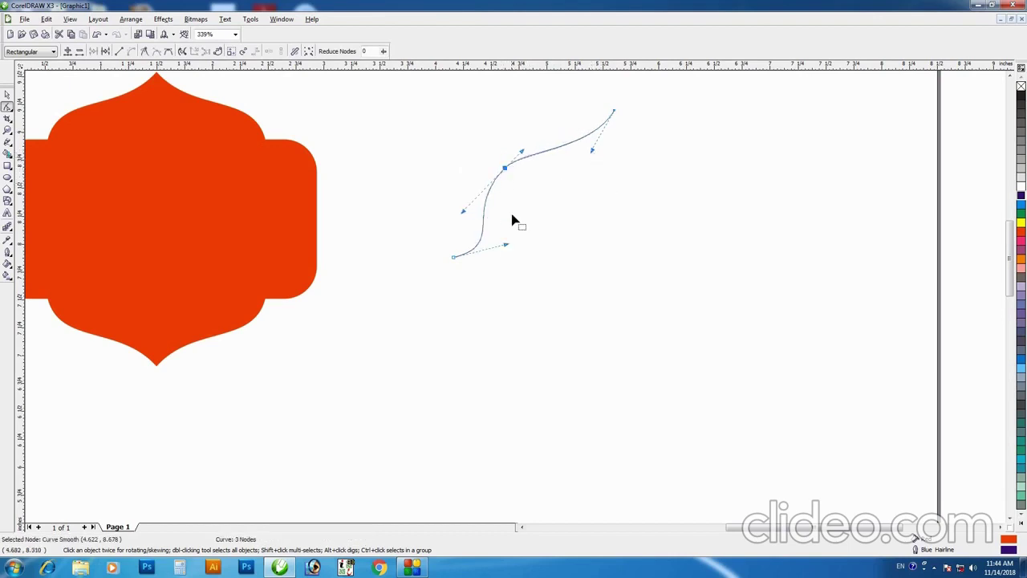
mouse_move(508, 249)
mouse_down()
mouse_move(516, 255)
mouse_move(516, 229)
mouse_move(495, 232)
mouse_move(507, 233)
mouse_up()
key(space)
key(space)
- Delete the curve's bottom node and make a vertically mirrored copy of it
click(453, 257)
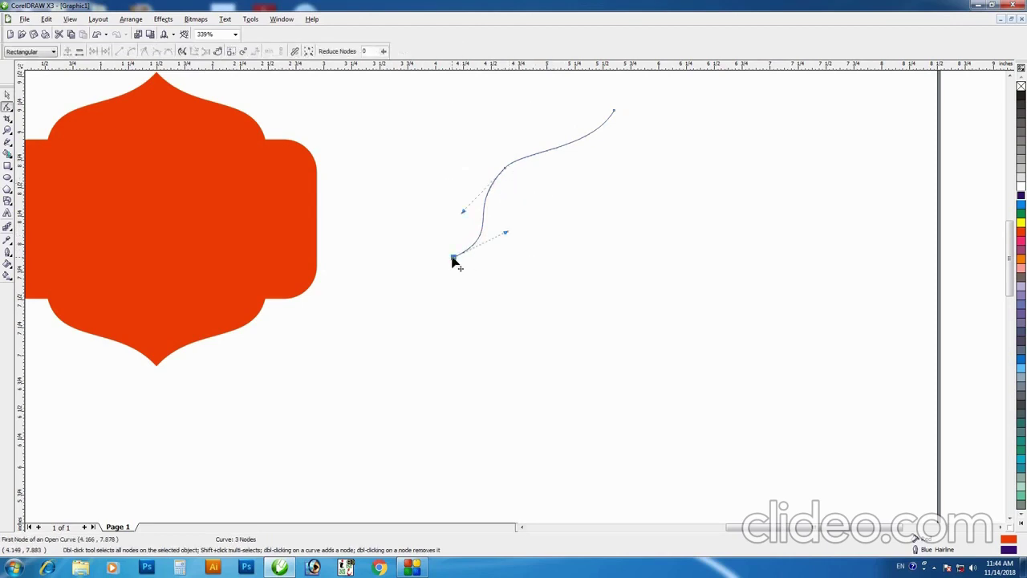
key(Delete)
key(space)
drag(559, 107, 559, 231)
drag(617, 196, 495, 209)
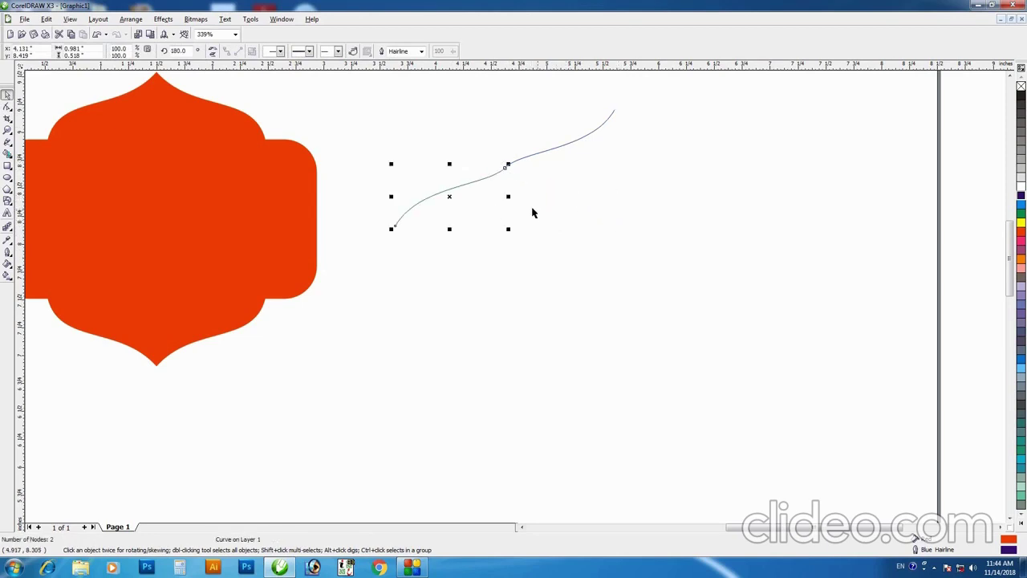
click(214, 52)
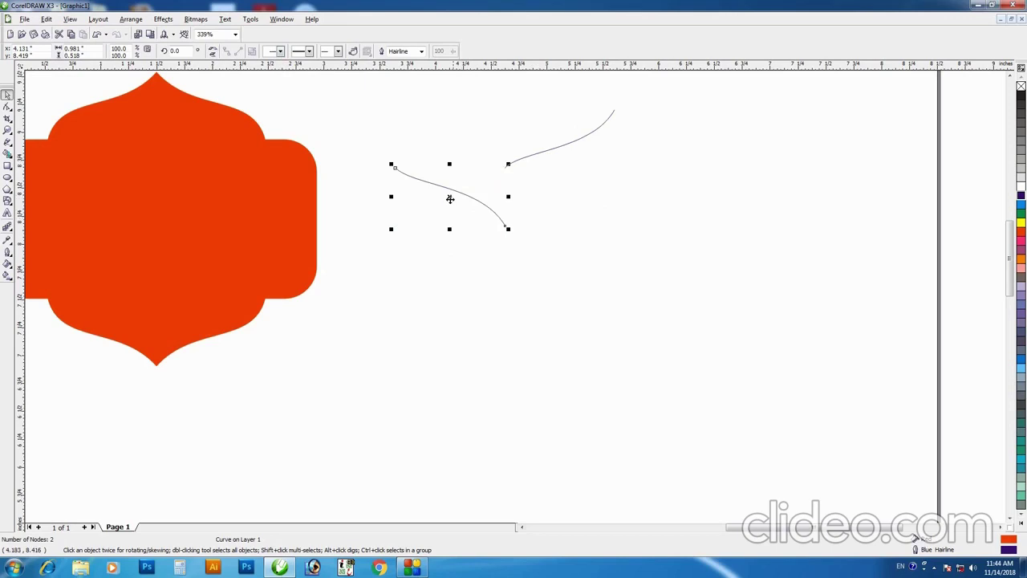
drag(450, 199, 557, 202)
key(Escape)
key(ctrl+z)
key(ctrl+z)
key(ctrl+z)
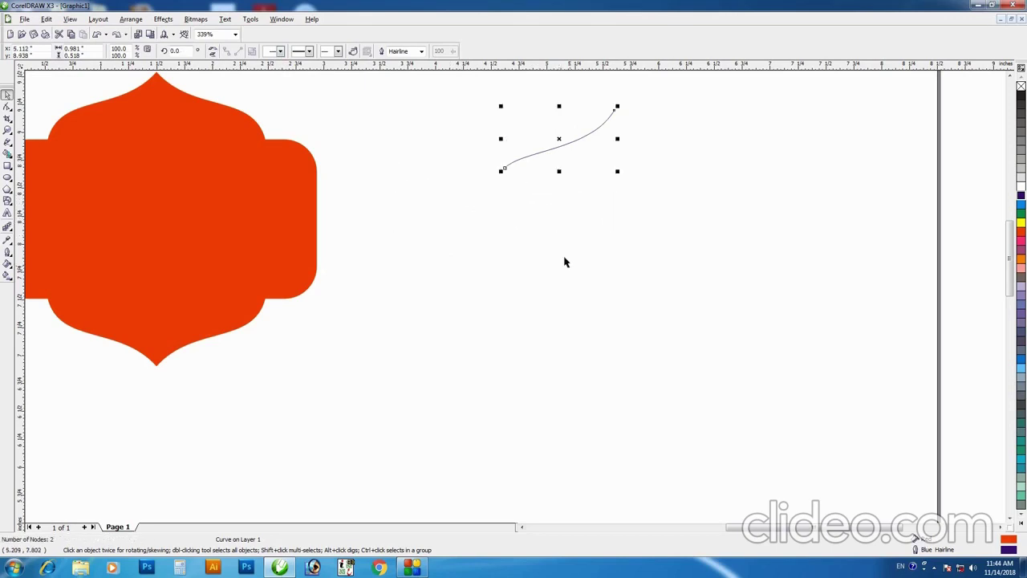
drag(560, 105, 564, 242)
mouse_move(584, 200)
mouse_down()
mouse_move(567, 259)
mouse_move(529, 253)
mouse_up()
click(215, 51)
click(527, 235)
drag(563, 281, 574, 207)
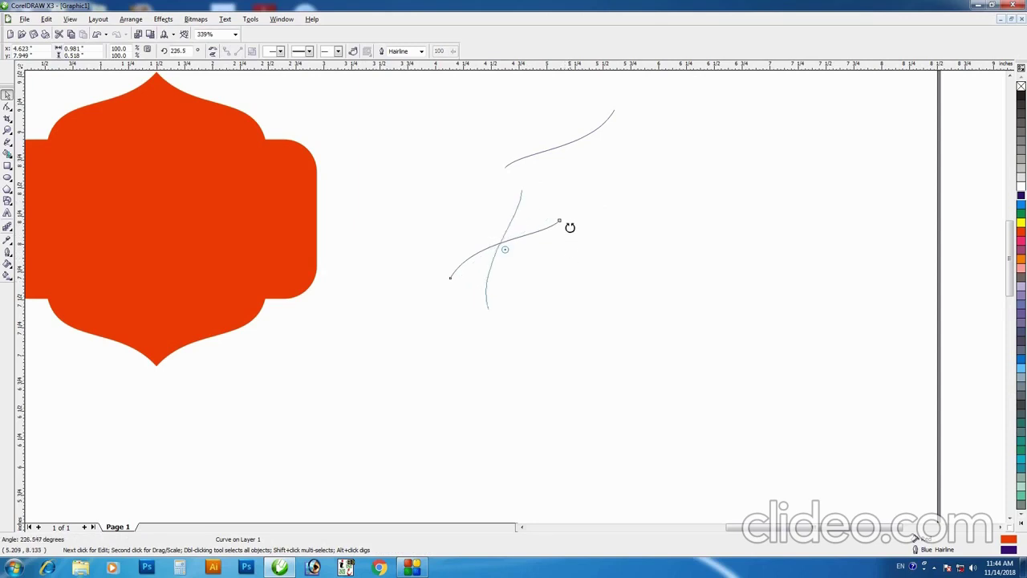
key(ctrl+z)
key(ctrl+z)
key(ctrl+z)
key(ctrl+z)
key(ctrl+z)
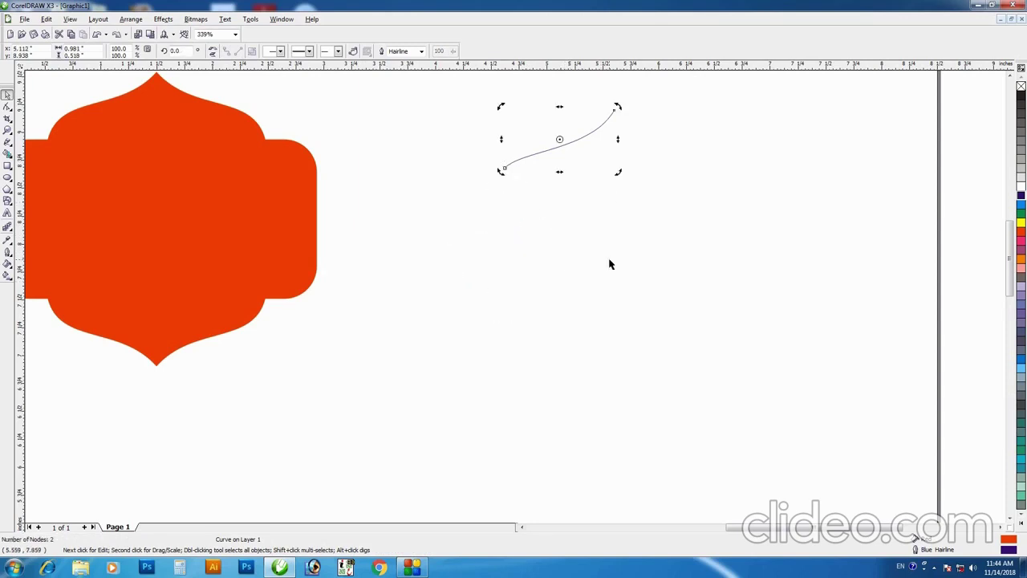
key(ctrl+z)
click(514, 214)
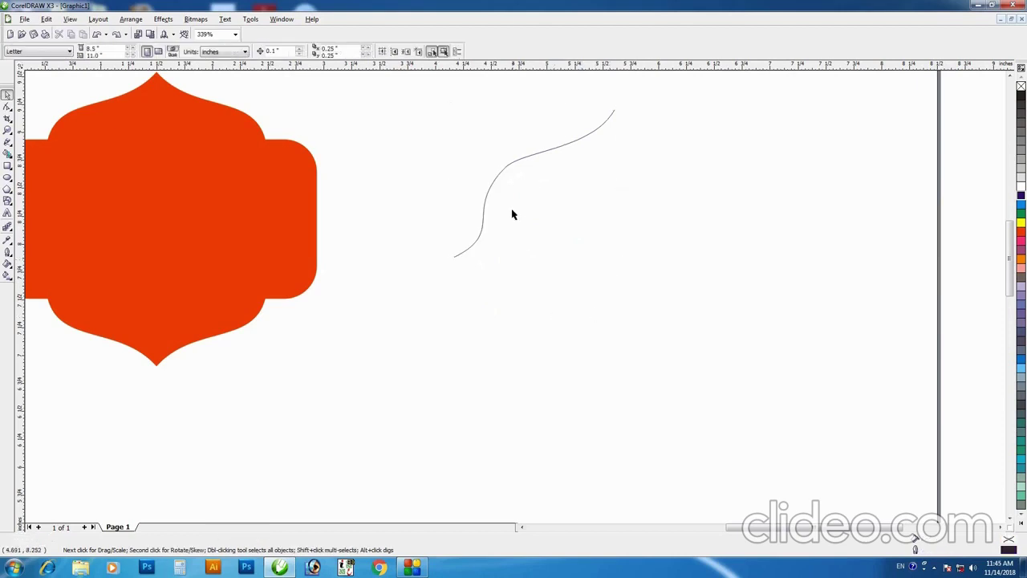
click(494, 187)
key(F10)
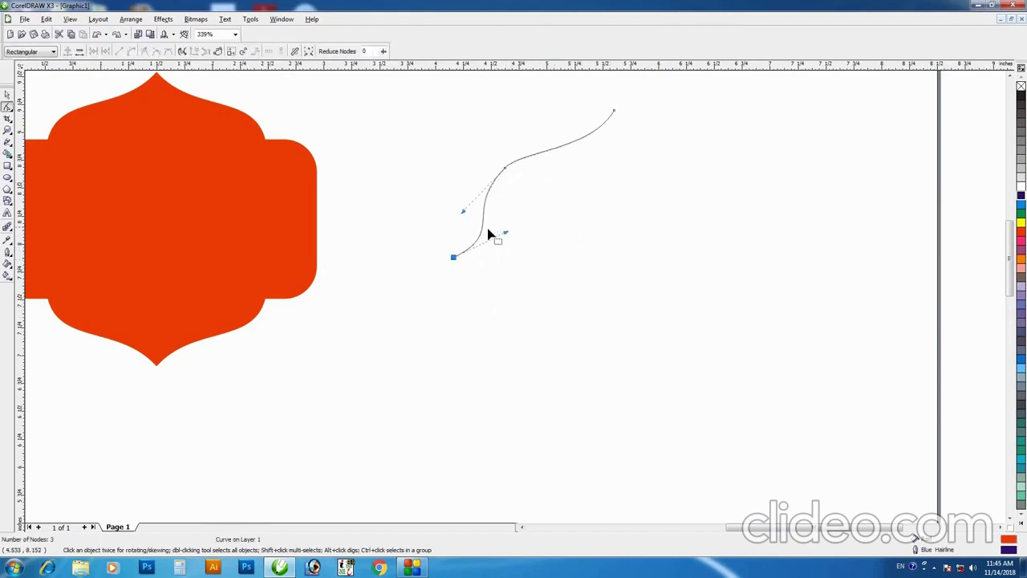
- Refine the S-curve's upper handles, then mirror-copy it horizontally and combine into an arch
click(521, 206)
click(614, 112)
drag(593, 152, 588, 169)
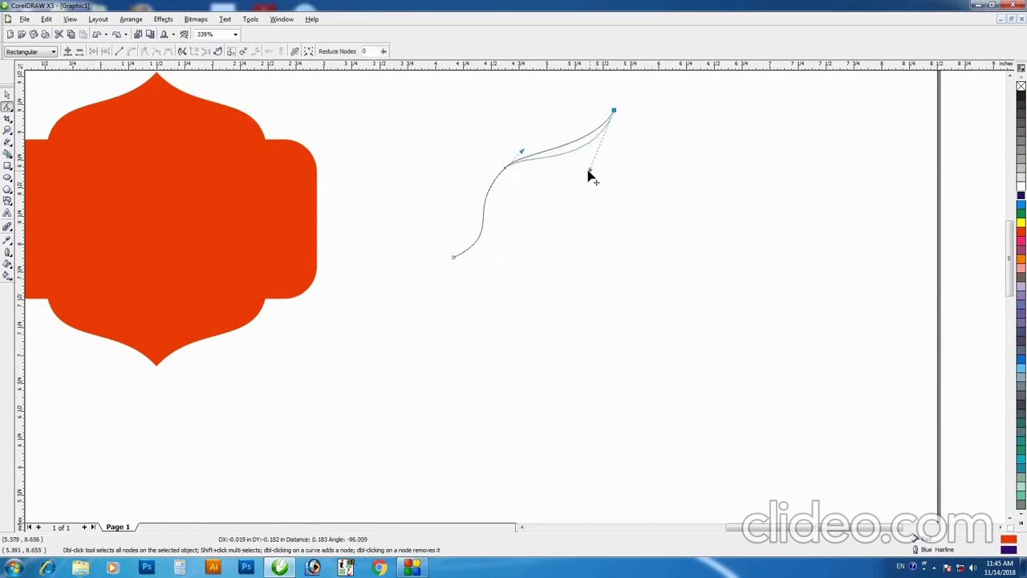
drag(520, 154, 541, 137)
key(space)
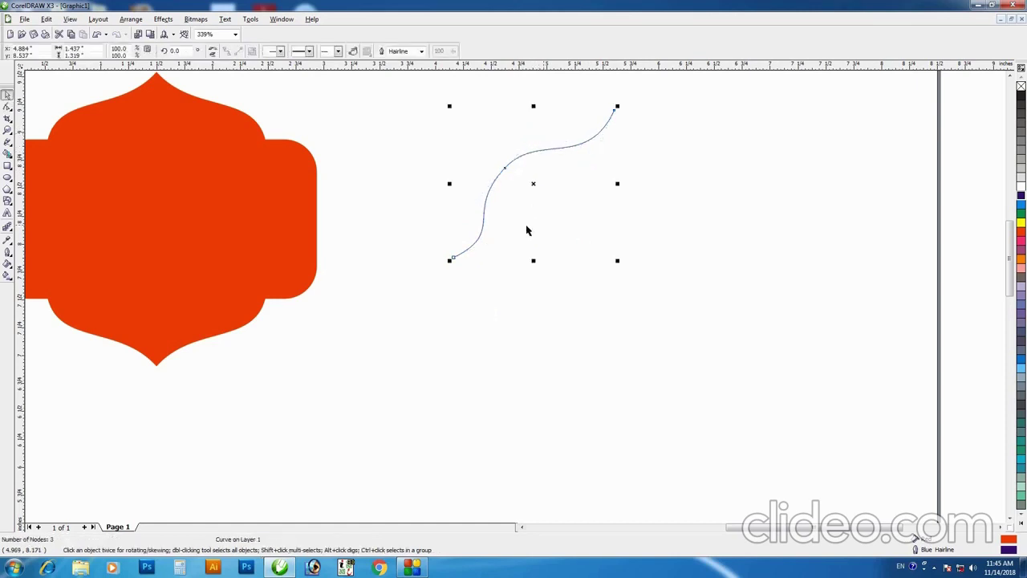
drag(450, 184, 637, 204)
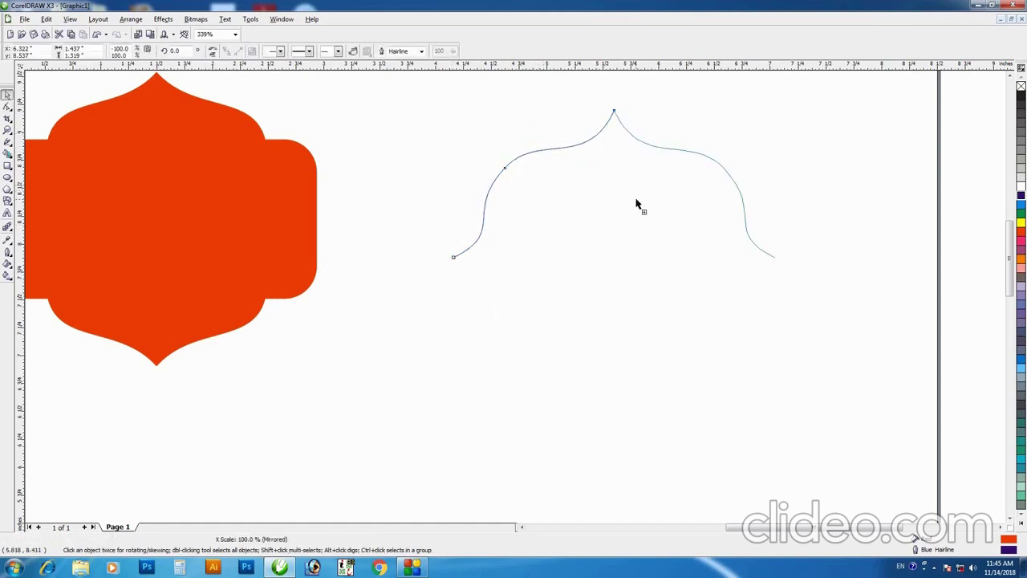
shift+click(566, 150)
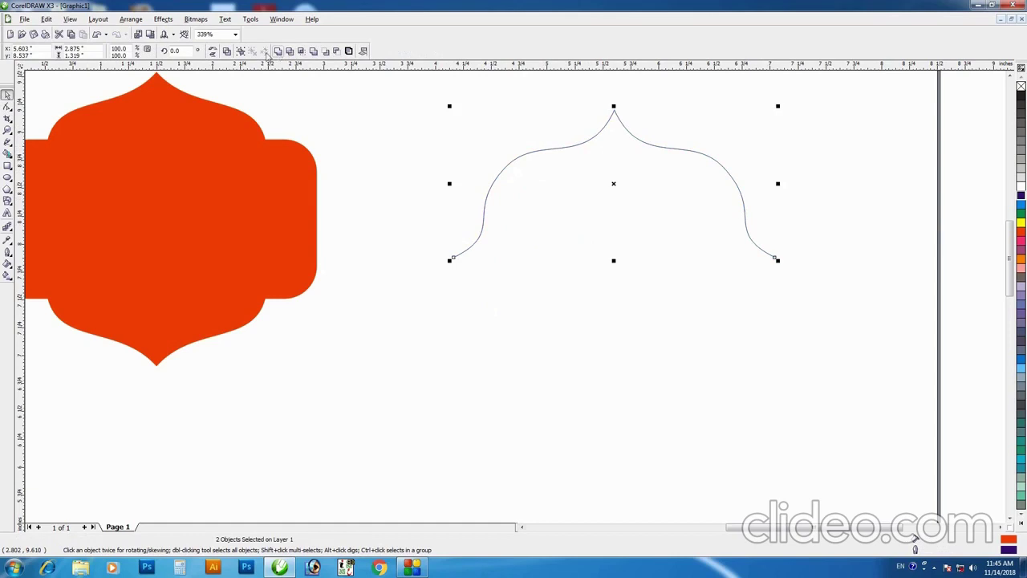
click(228, 53)
key(F10)
- Mirror-copy the arch vertically below and combine both into one outline
click(614, 112)
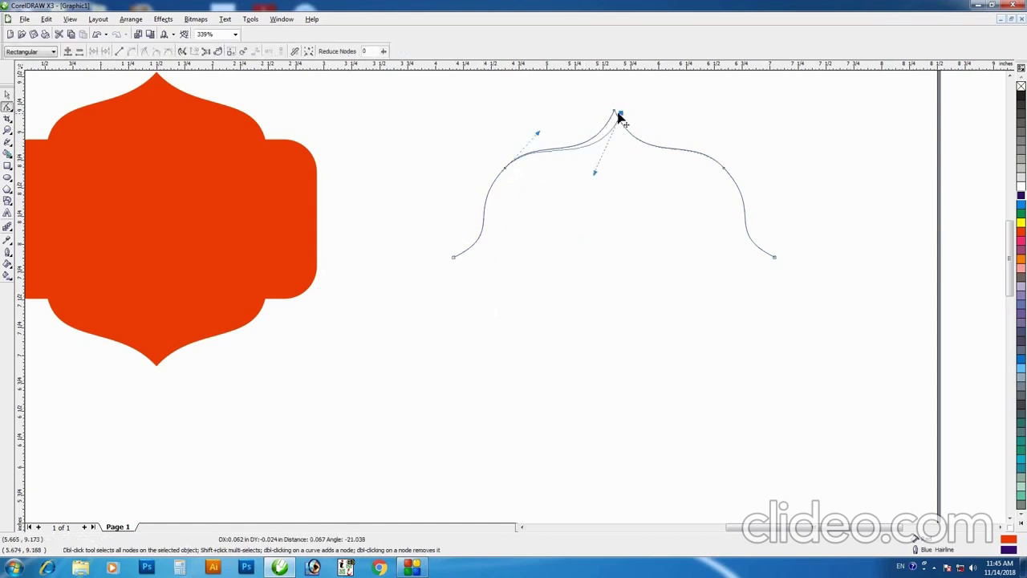
key(space)
drag(614, 107, 614, 407)
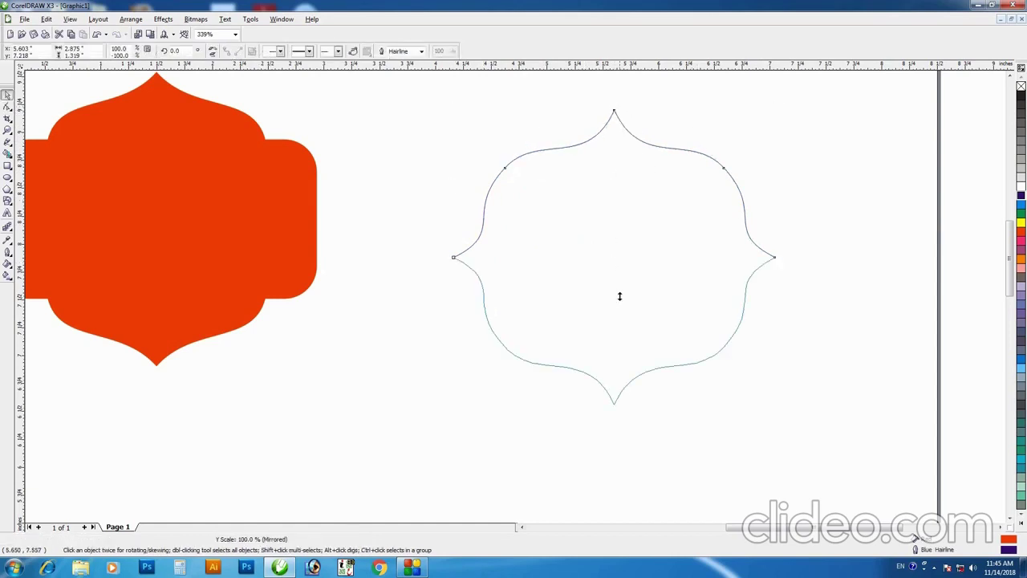
shift+click(745, 211)
click(227, 51)
key(F10)
- Join the outline's end nodes to close it, fill it green, and nudge it beside the red label
click(455, 258)
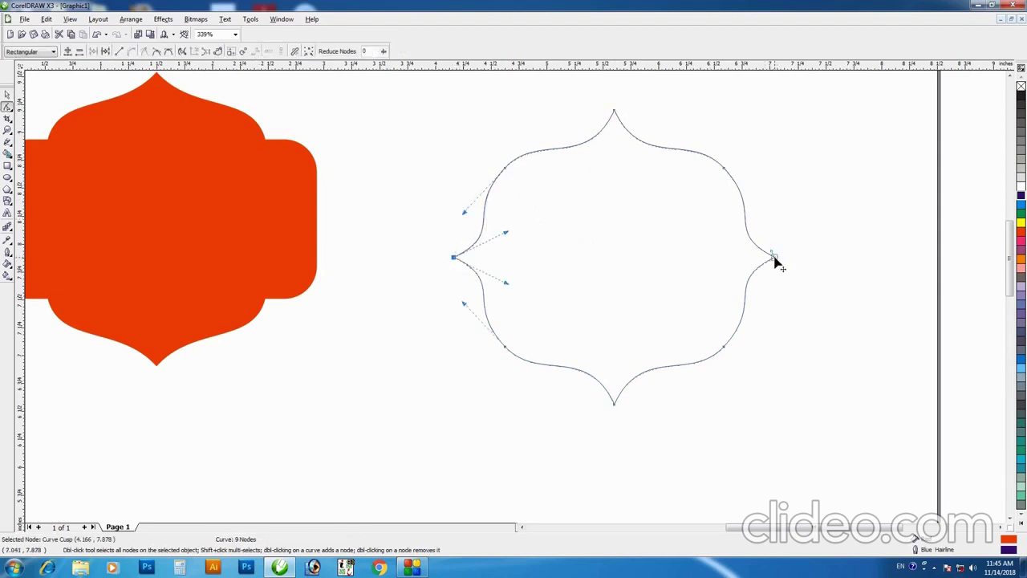
drag(775, 261, 779, 258)
click(1022, 232)
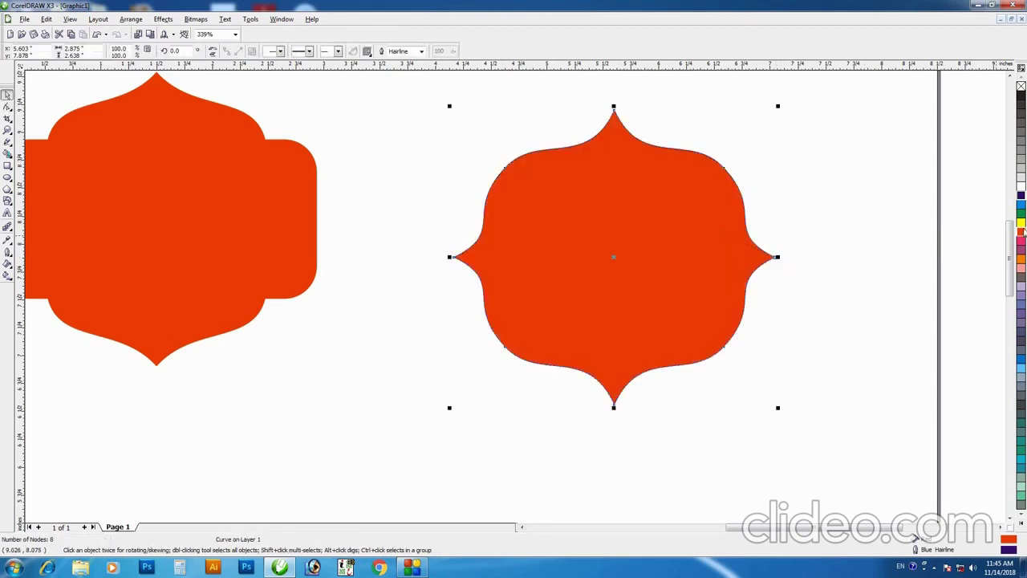
click(1021, 214)
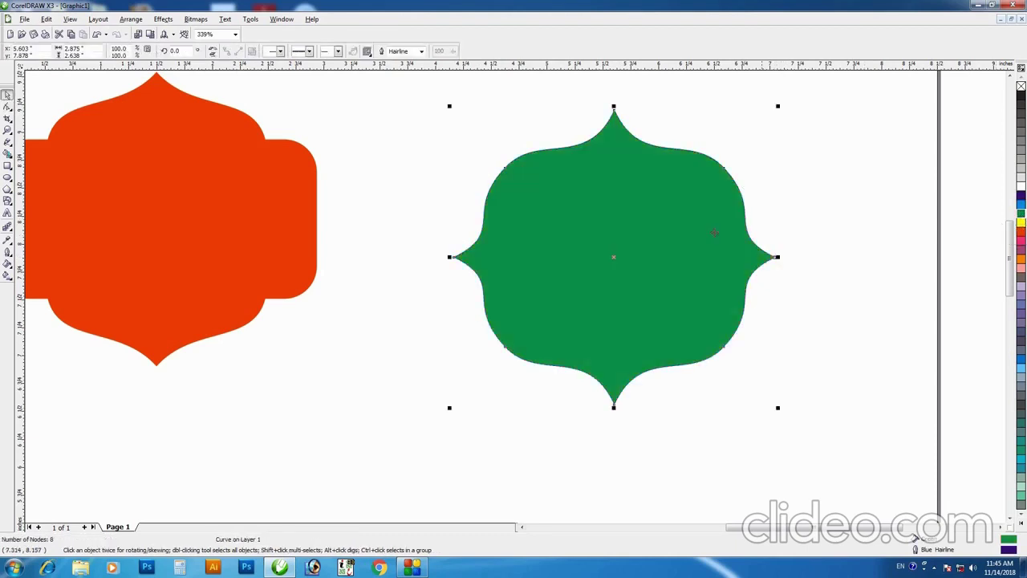
key(Escape)
drag(665, 277, 624, 266)
key(z)
drag(328, 142, 859, 371)
key(space)
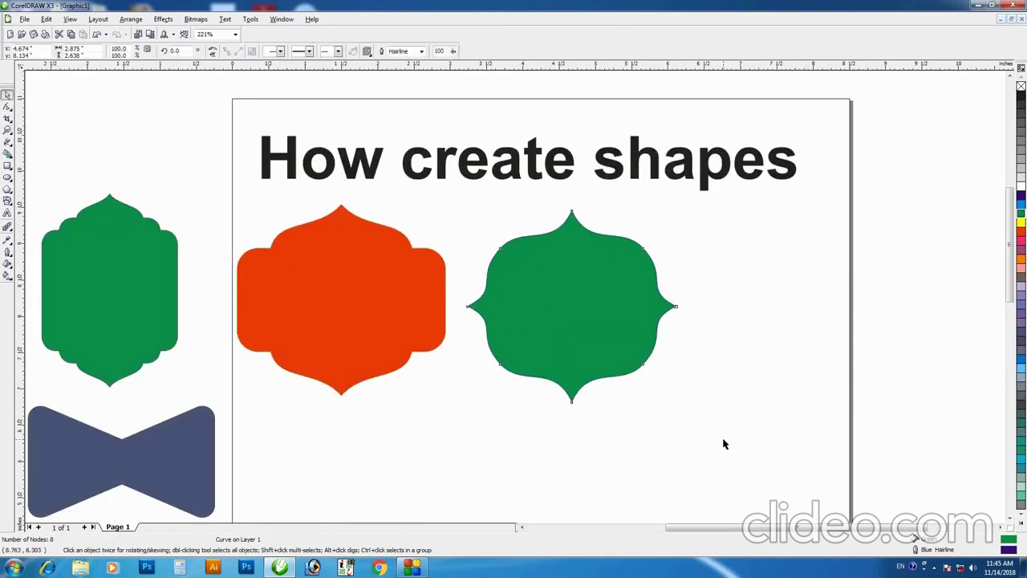
key(Escape)
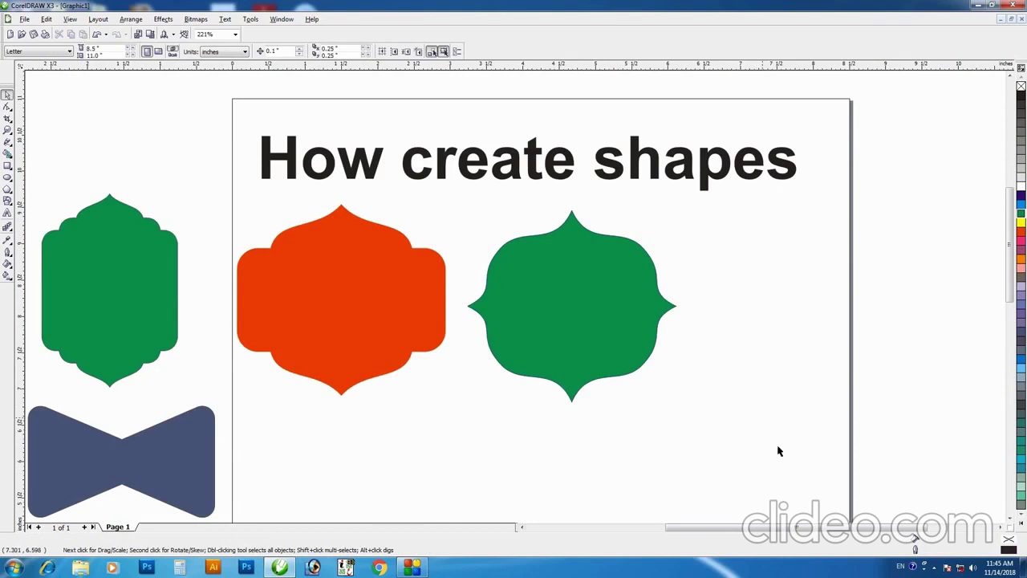
scroll(126, 379, down, 1)
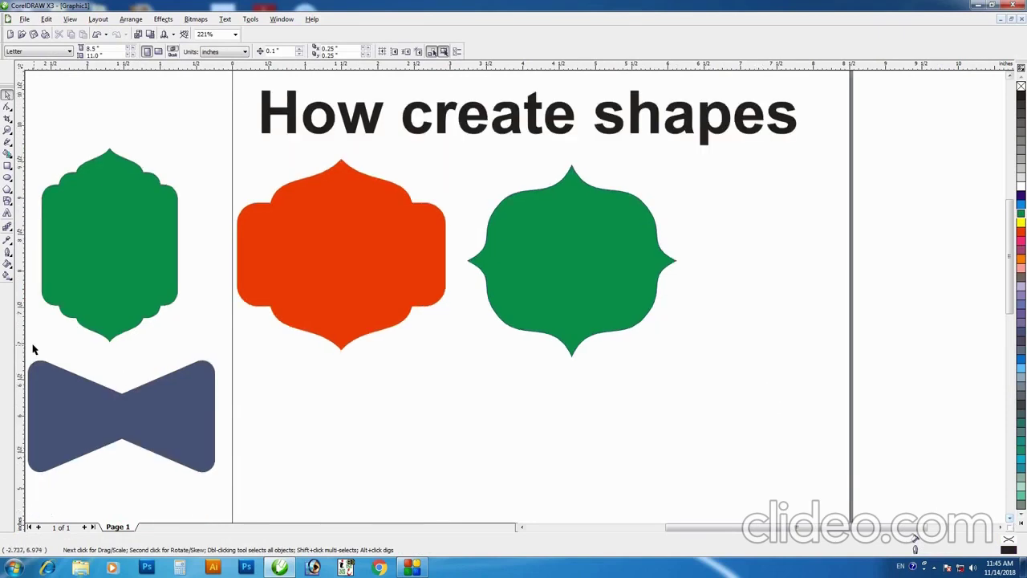
- Draw a rectangle below the labels and reposition it
click(8, 177)
drag(584, 386, 742, 472)
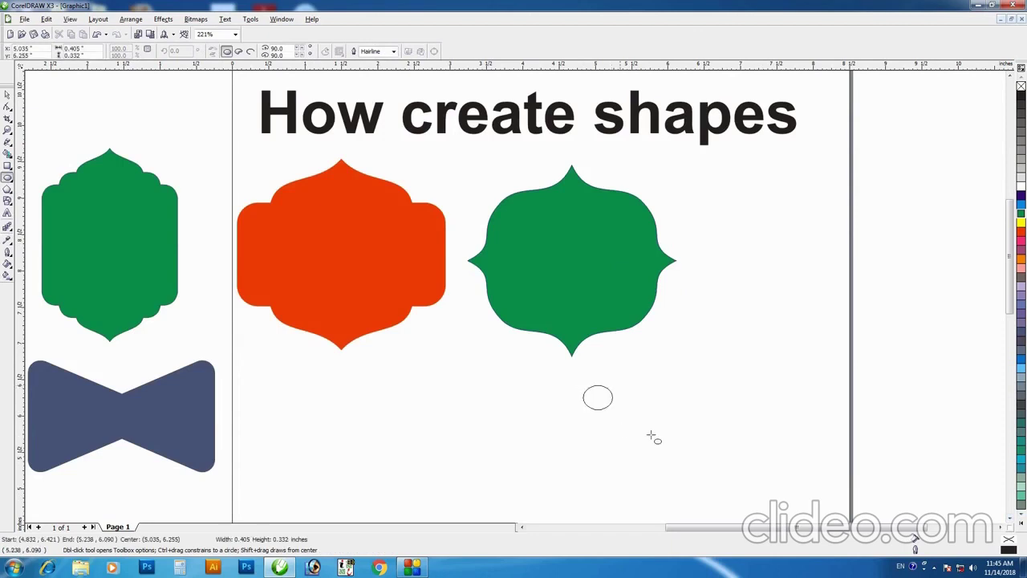
key(Escape)
click(7, 165)
mouse_move(417, 347)
mouse_down()
mouse_move(627, 470)
mouse_move(629, 458)
mouse_up()
key(space)
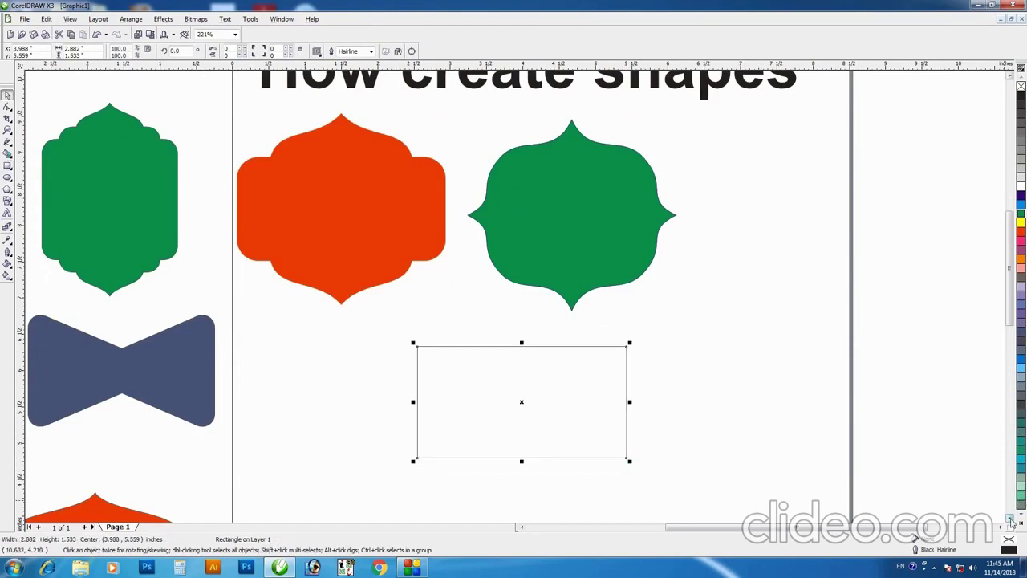
click(1013, 521)
drag(552, 340, 528, 385)
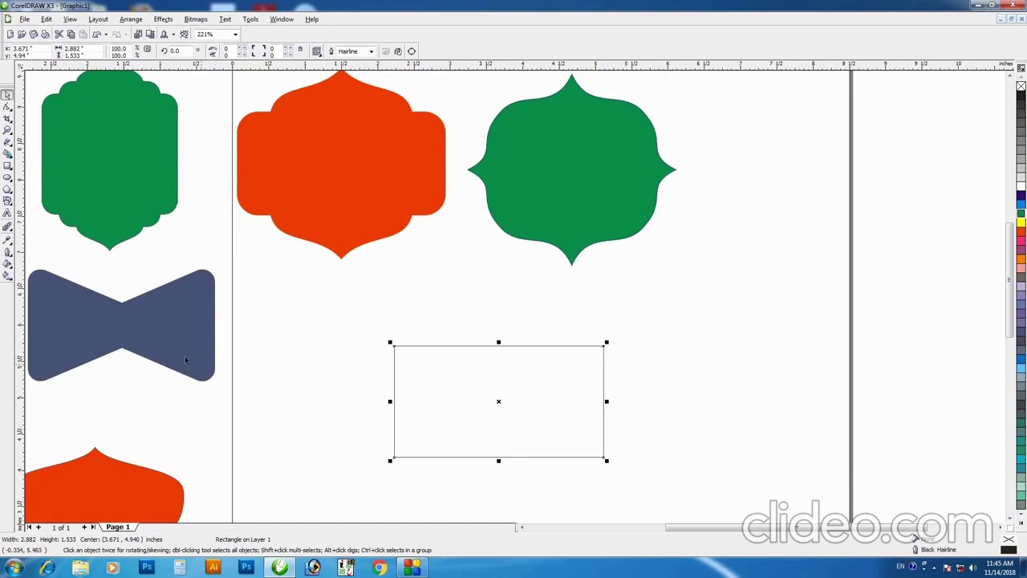
- Draw a small circle over the rectangle's top-left corner and copy it to the top-right corner
click(7, 179)
mouse_move(379, 314)
mouse_down()
mouse_move(434, 347)
mouse_move(600, 333)
mouse_up()
key(space)
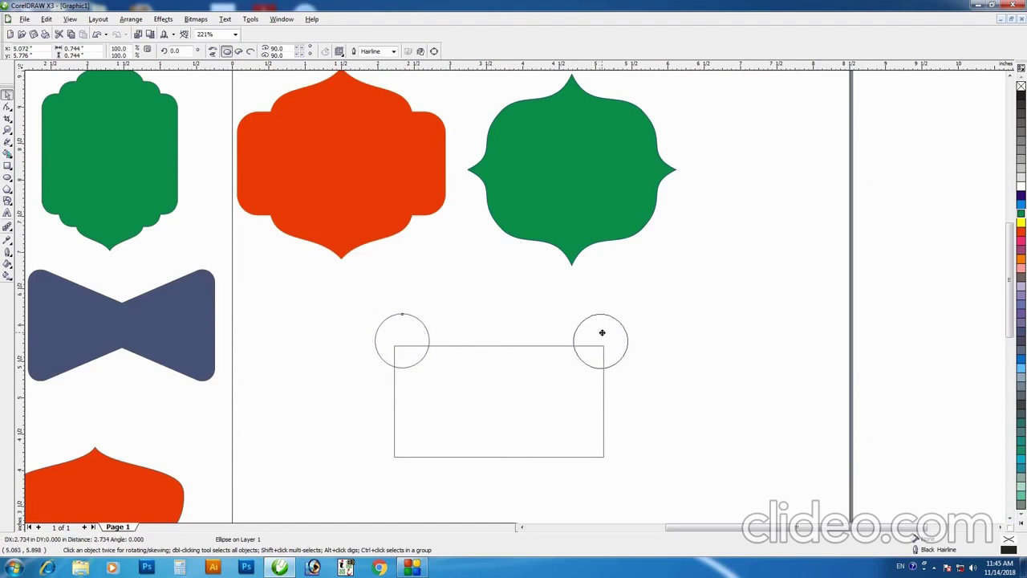
drag(599, 333, 608, 333)
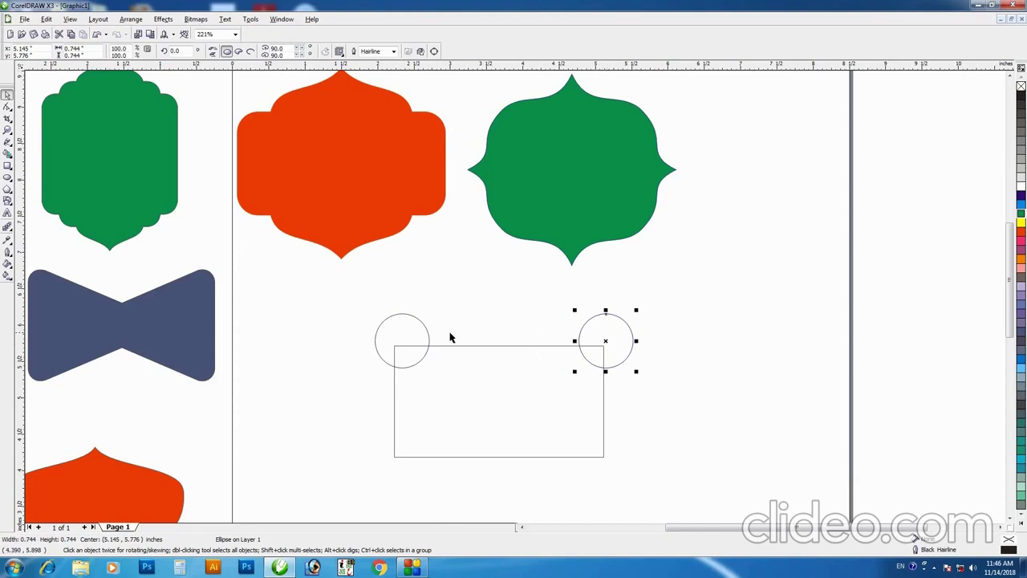
shift+click(409, 326)
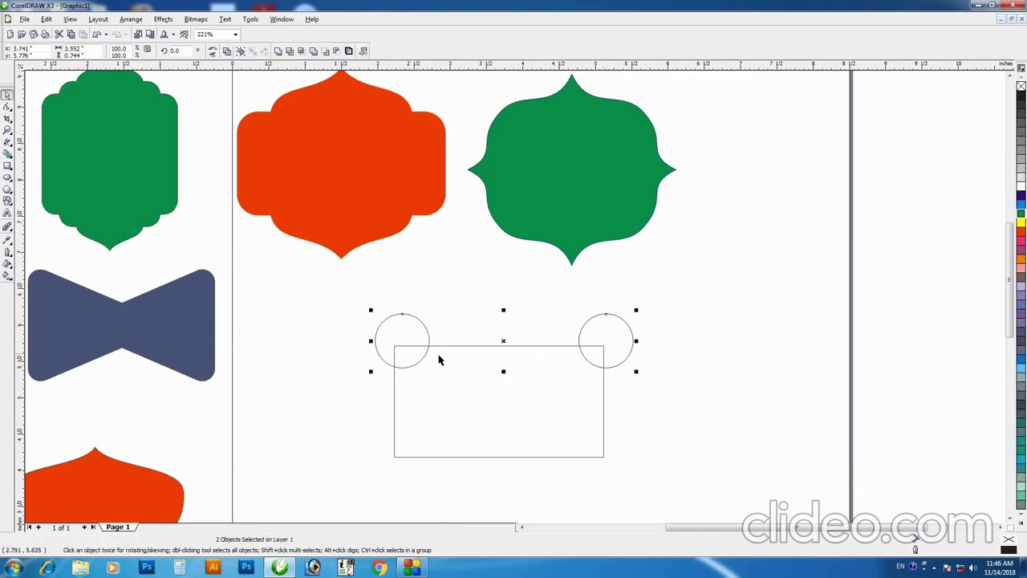
- Centre the circle pair on the rectangle, copy it to the bottom corners, and group all four
click(241, 51)
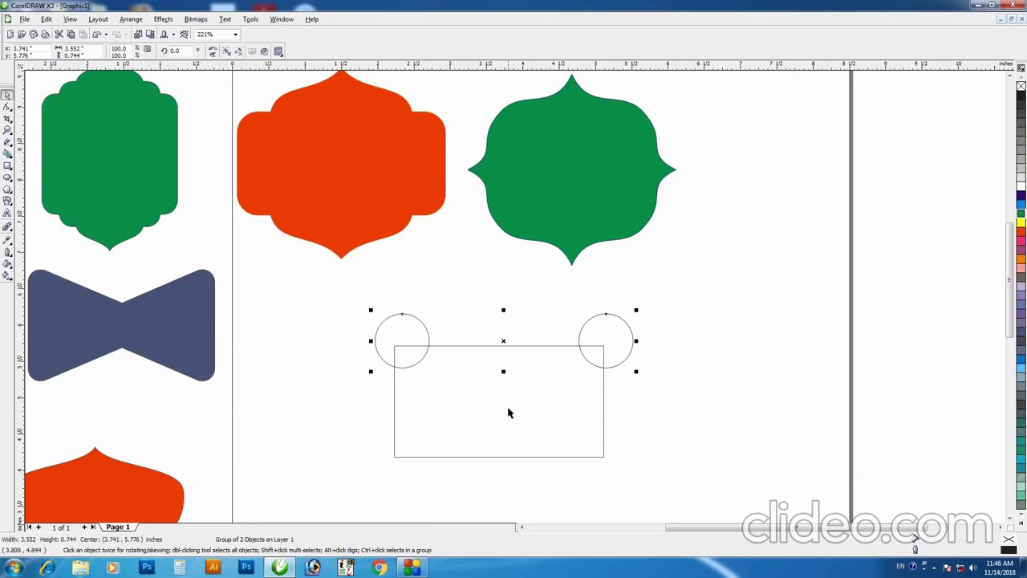
shift+click(508, 413)
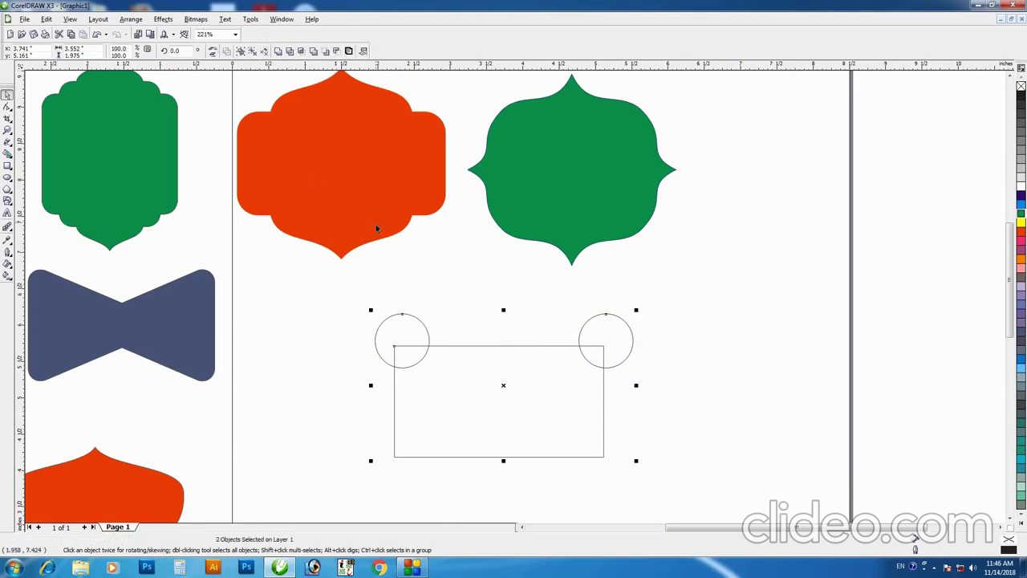
key(c)
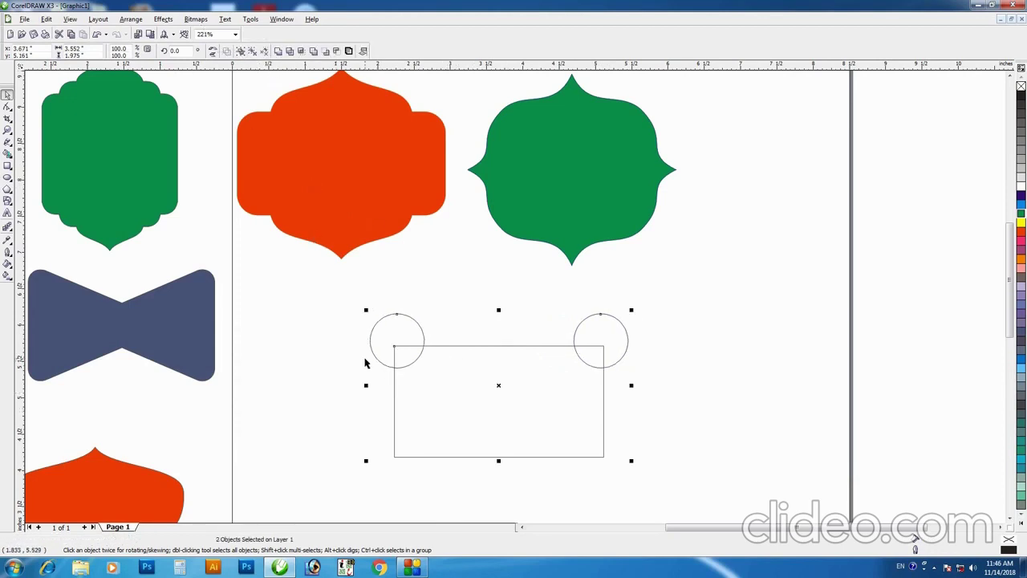
drag(404, 329, 421, 445)
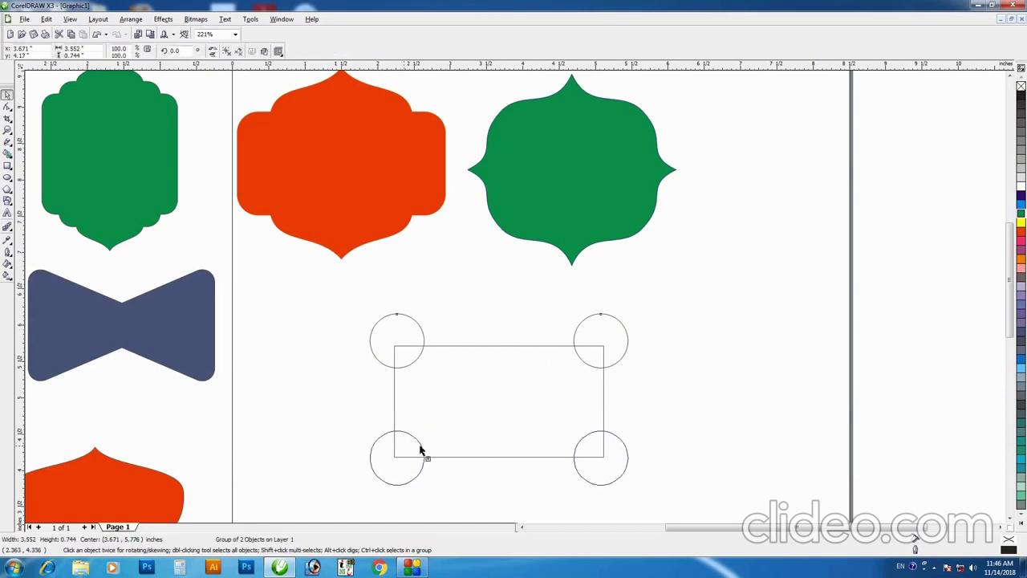
shift+click(391, 333)
key(Down)
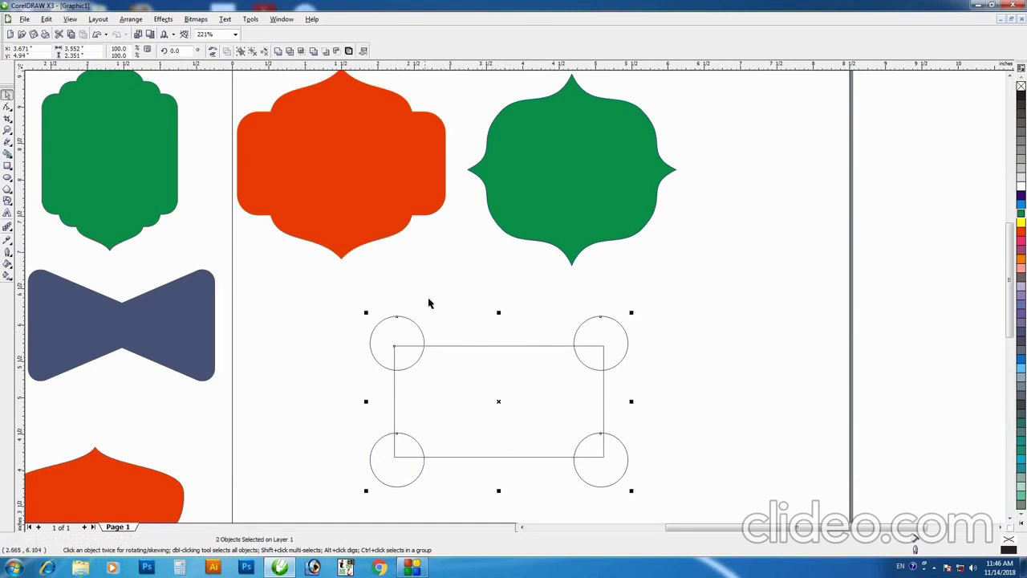
click(291, 51)
drag(601, 339, 939, 205)
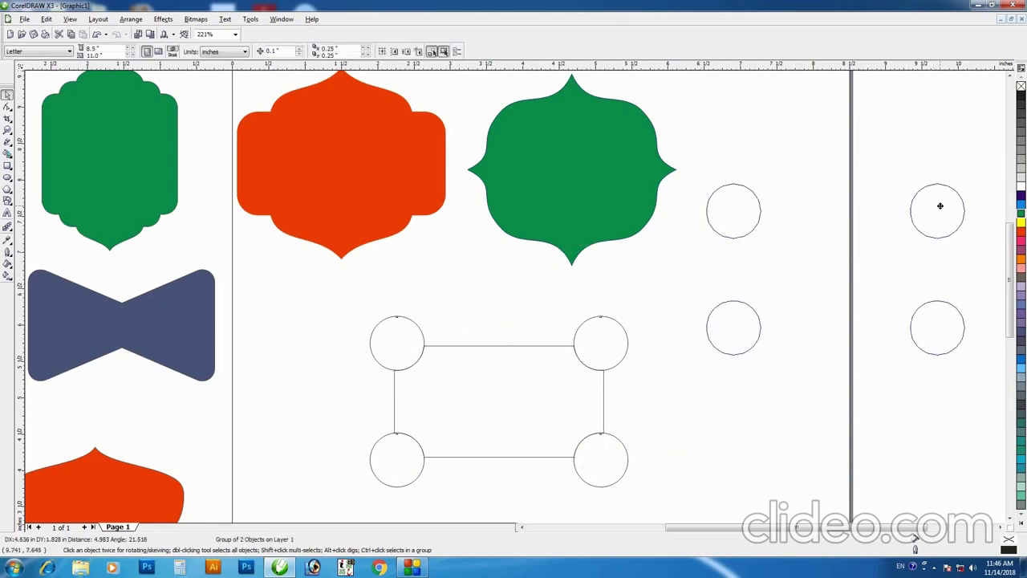
- Trim the circles from the rectangle's corners, fill the tag blue, and recentre the circles on it
click(522, 424)
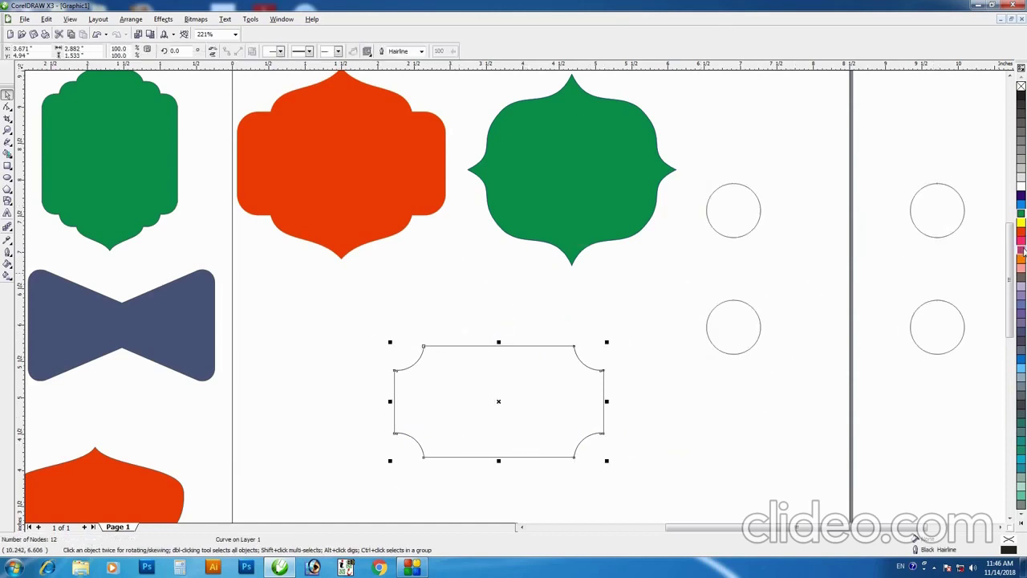
click(1021, 362)
mouse_move(522, 395)
mouse_down()
mouse_move(405, 346)
mouse_move(707, 347)
mouse_up()
shift+click(691, 356)
key(c)
key(e)
drag(692, 358, 675, 381)
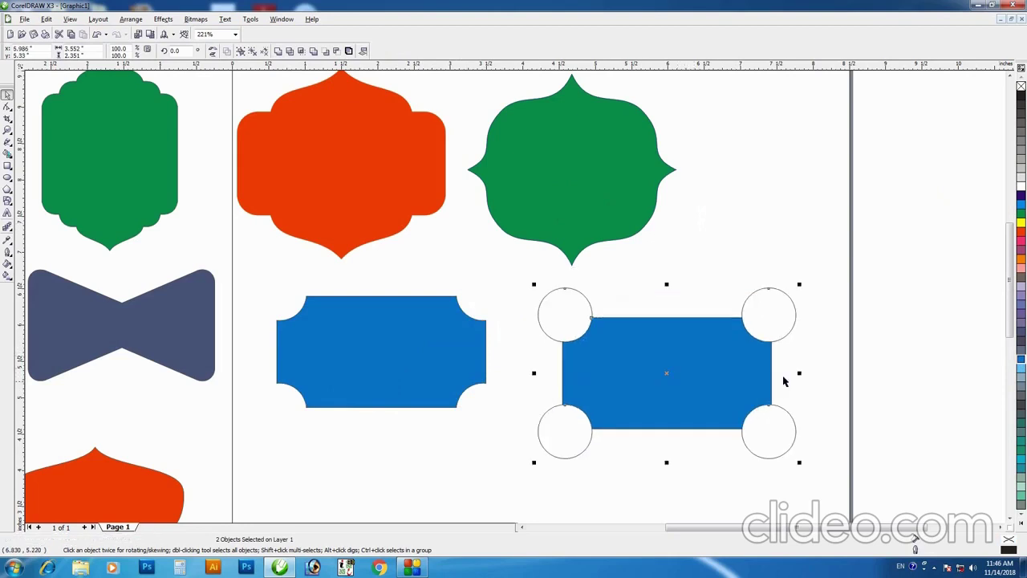
click(810, 371)
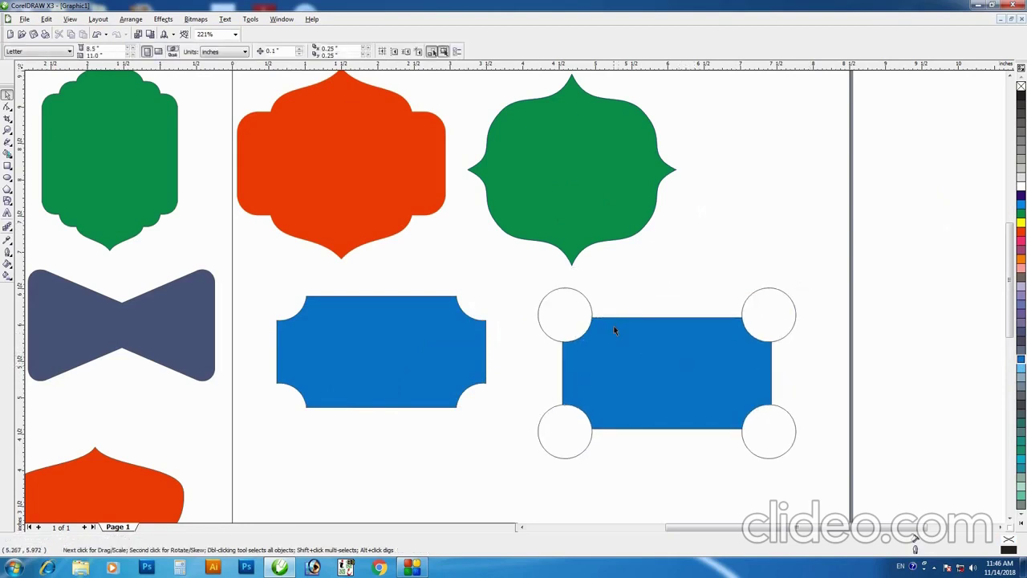
- Add a node at the centre of the right tag's top edge and pull it up into a peak
click(575, 315)
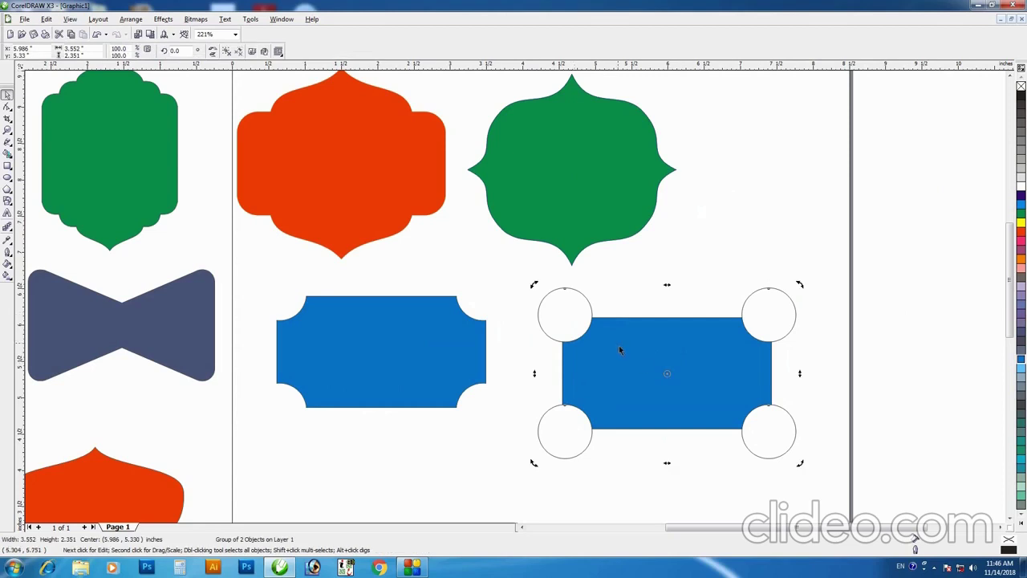
key(F10)
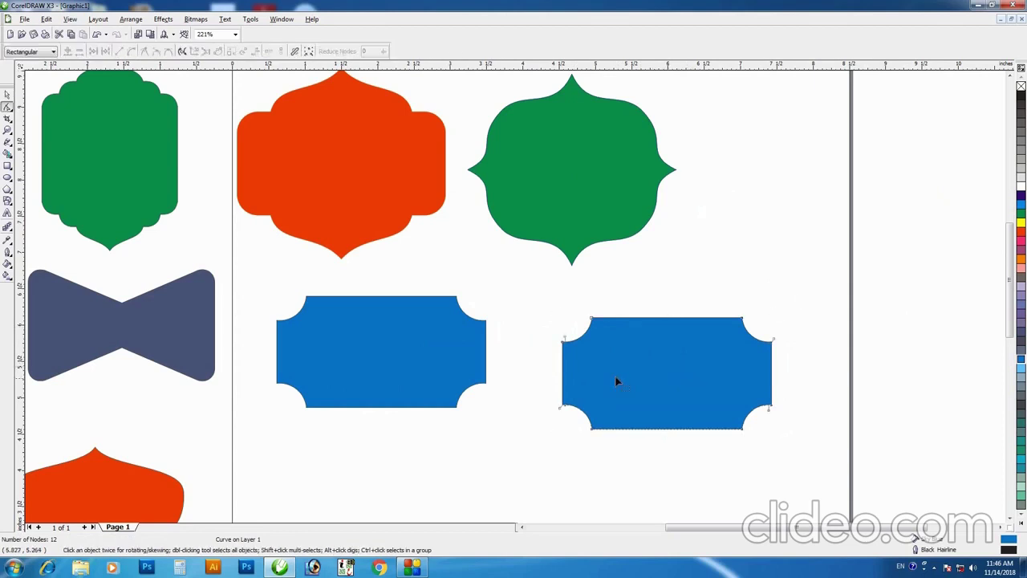
drag(538, 371, 827, 480)
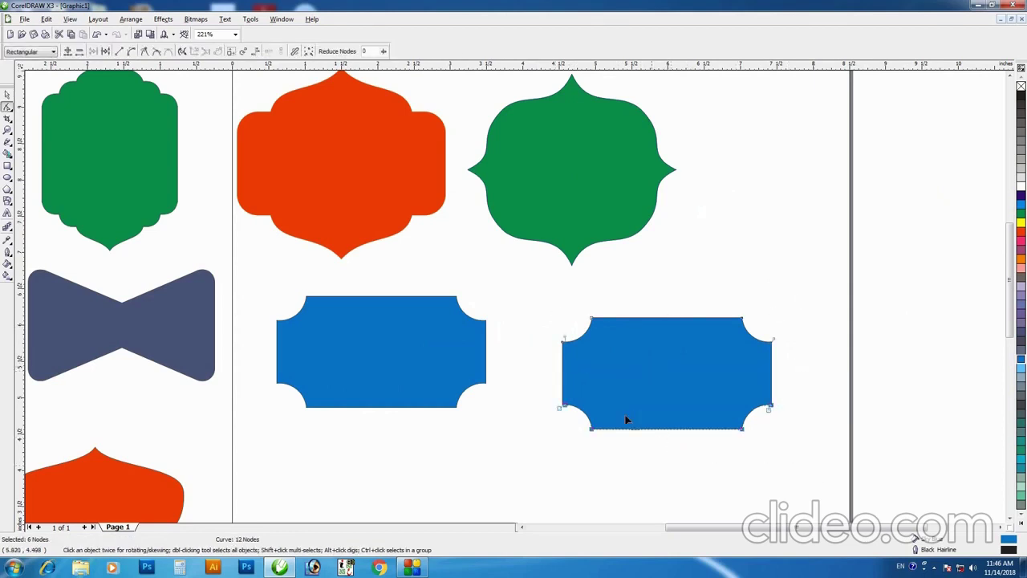
click(550, 341)
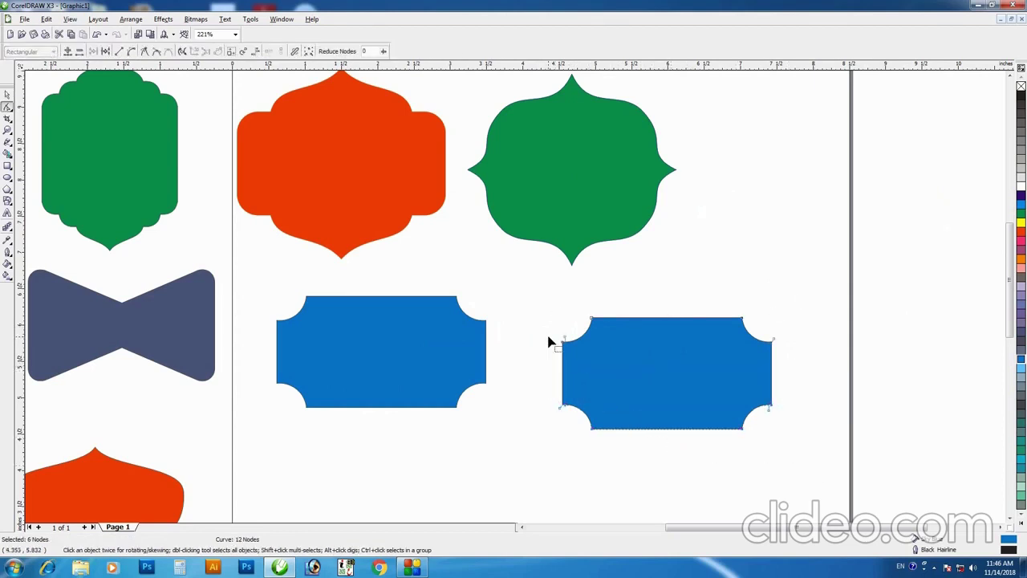
double_click(668, 318)
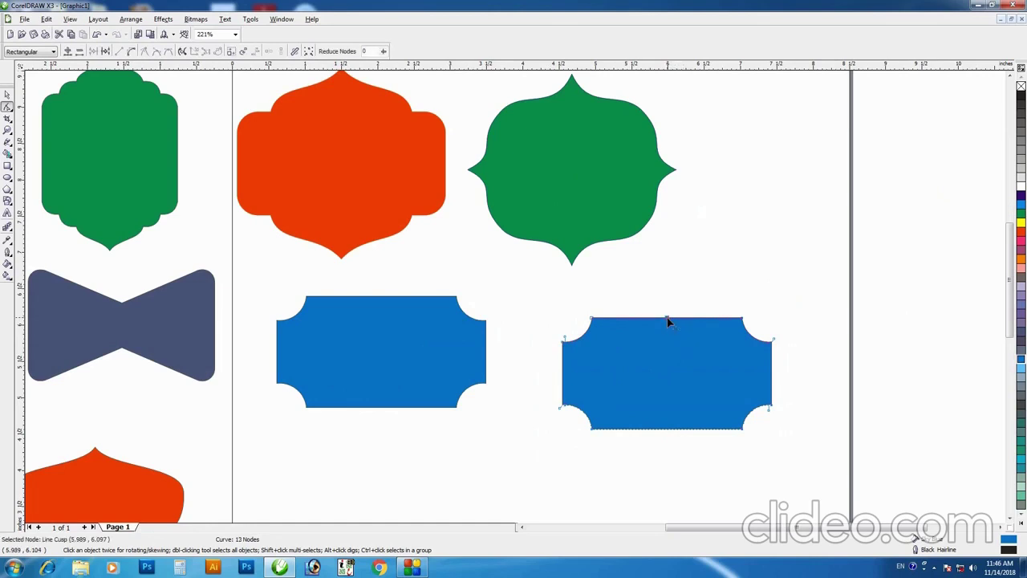
key(Delete)
drag(581, 304, 751, 327)
click(68, 51)
drag(666, 320, 667, 300)
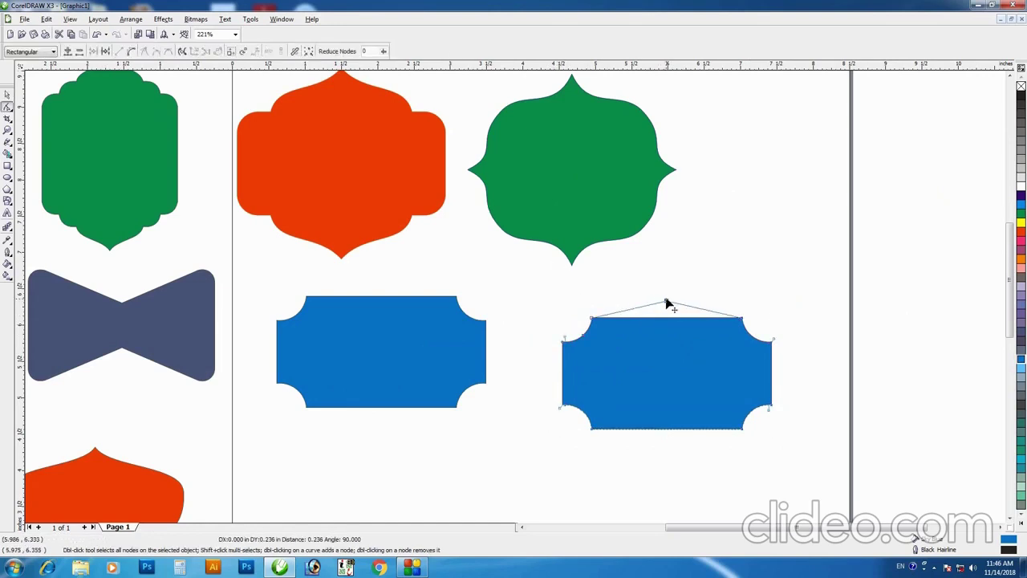
- Convert the top edge segments to curves and bow the top-left segment upward
drag(575, 280, 712, 338)
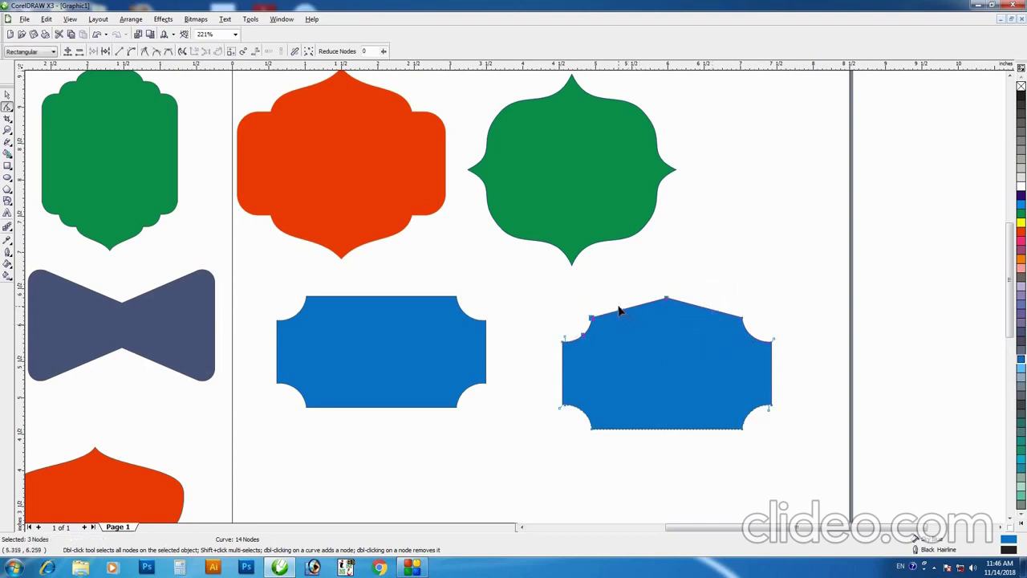
click(132, 52)
click(666, 300)
drag(616, 316, 624, 322)
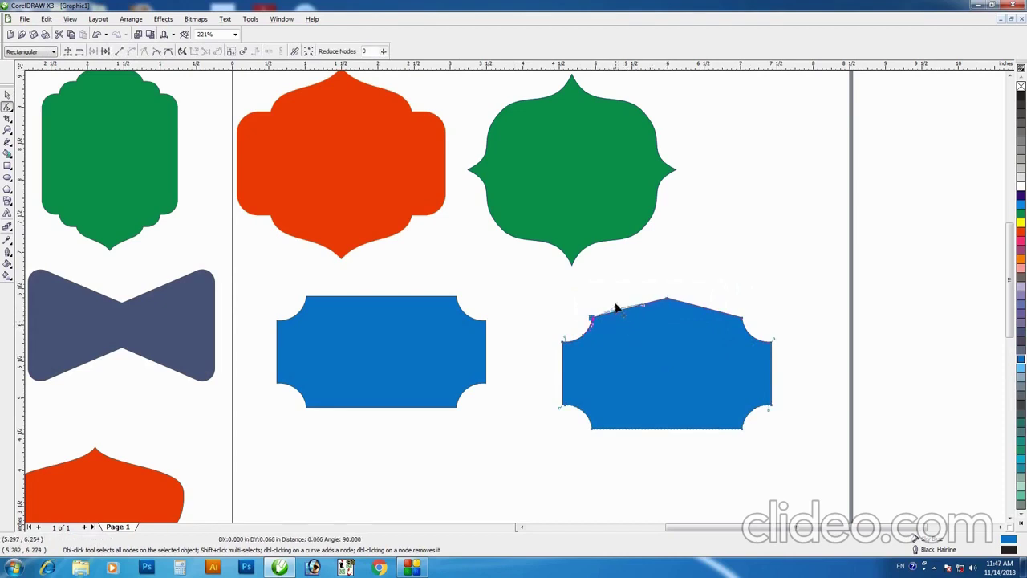
mouse_move(626, 328)
mouse_down()
mouse_move(642, 309)
mouse_move(650, 325)
mouse_up()
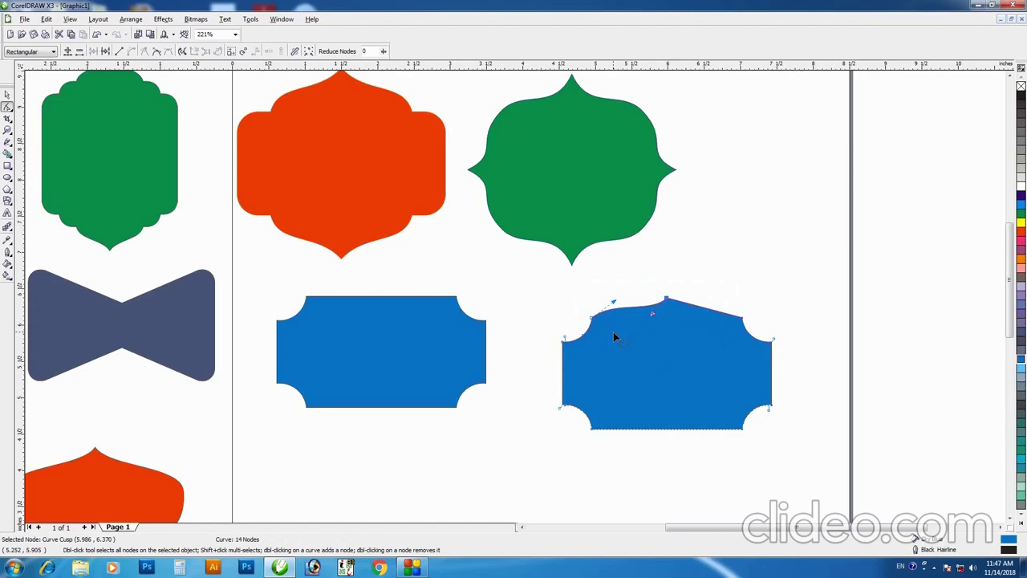
key(ctrl+z)
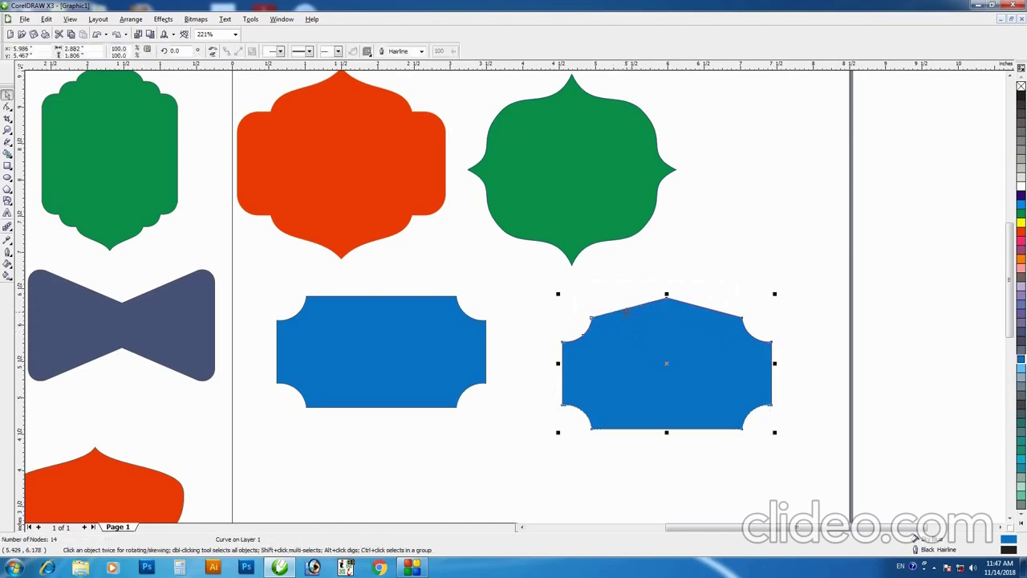
mouse_move(631, 312)
mouse_down()
mouse_move(632, 320)
mouse_move(631, 305)
mouse_up()
key(space)
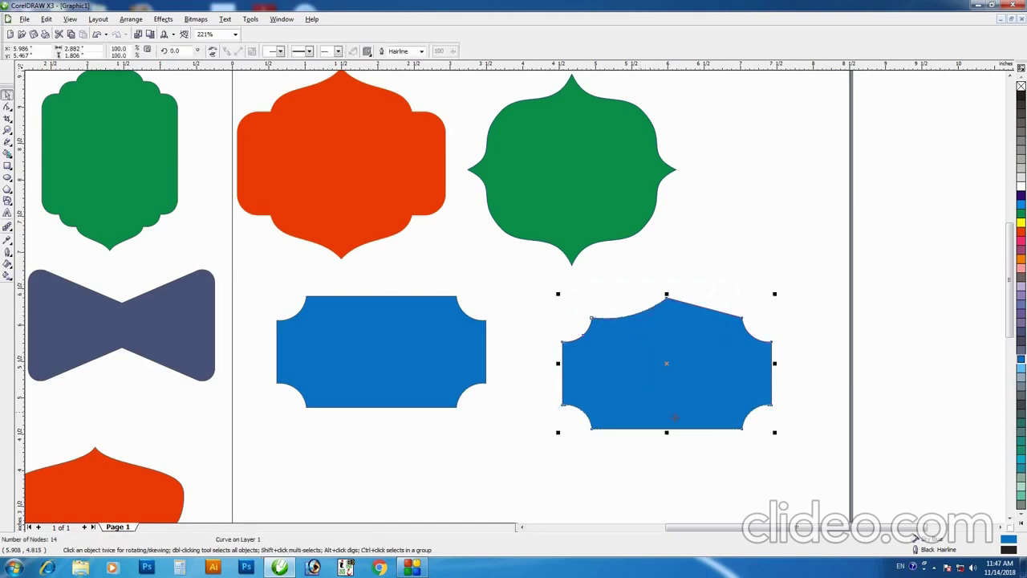
key(space)
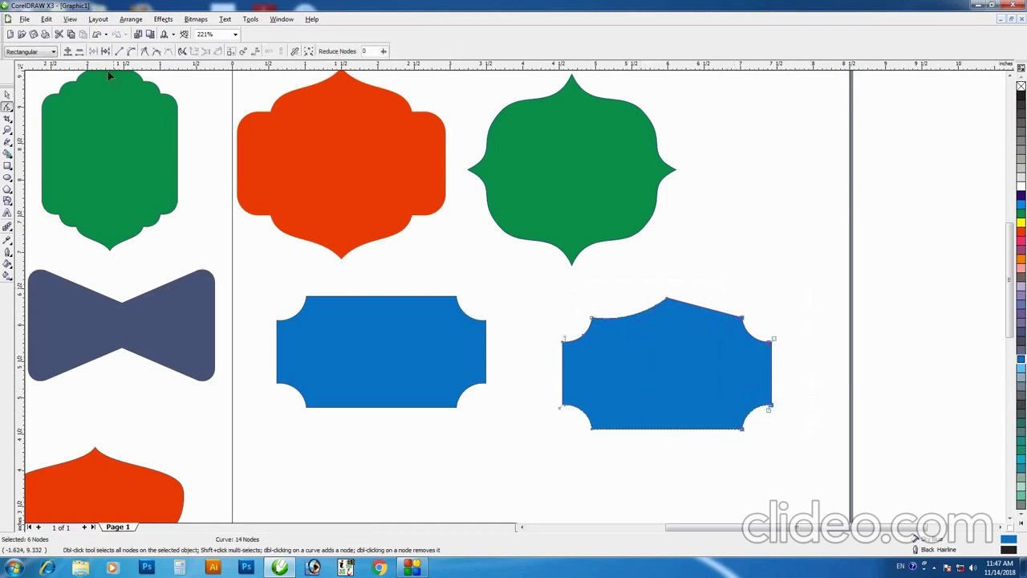
- Break the tag's curve apart and delete everything except its top-left quarter
click(105, 51)
click(79, 51)
mouse_move(531, 373)
mouse_down()
mouse_move(495, 377)
mouse_move(627, 441)
mouse_up()
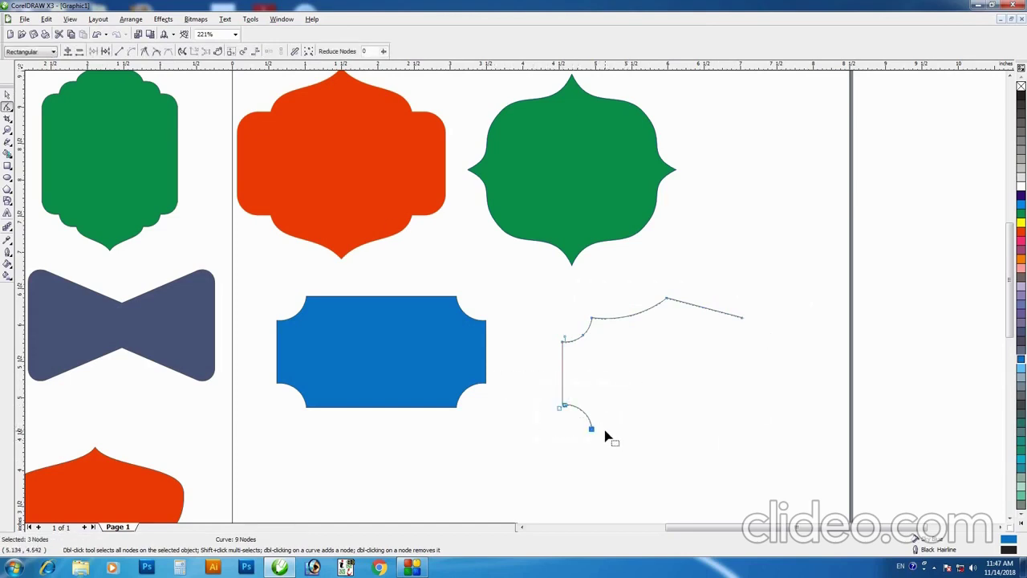
click(742, 318)
key(Delete)
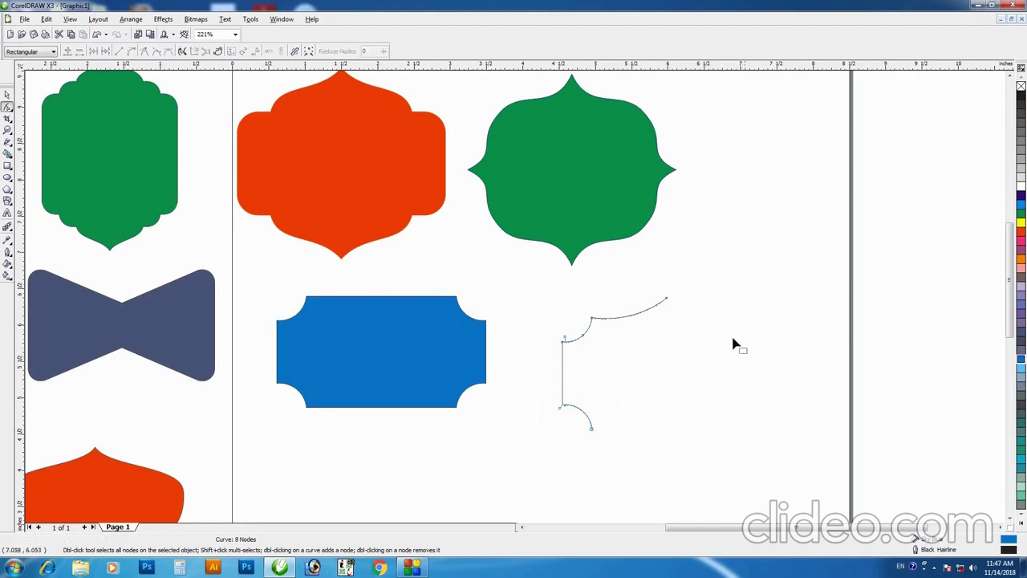
double_click(563, 374)
drag(537, 385, 626, 444)
key(Delete)
key(space)
- Mirror-copy the quarter vertically, combine and join the halves, then mirror-copy it horizontally
drag(613, 295, 621, 387)
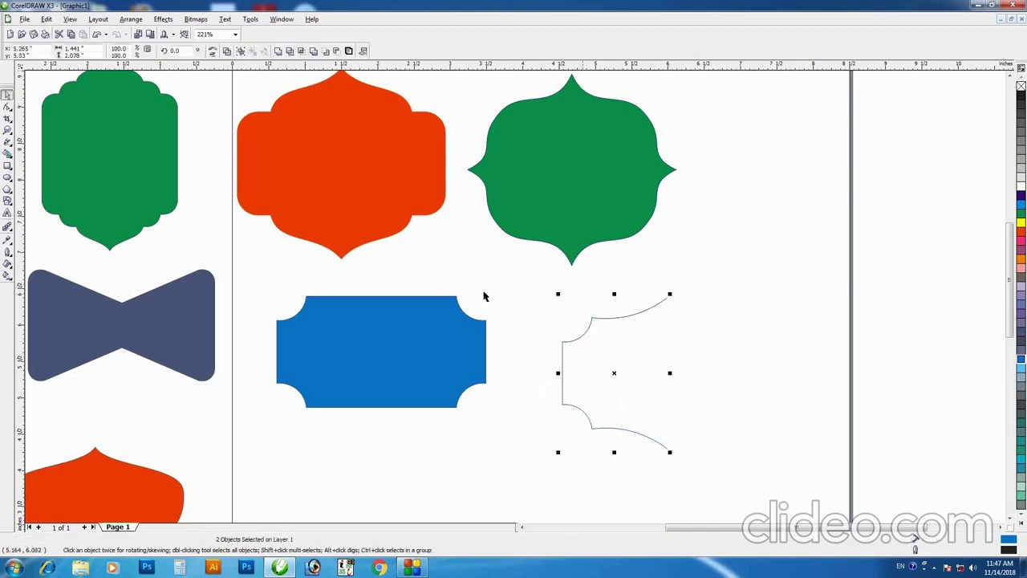
click(226, 51)
key(F10)
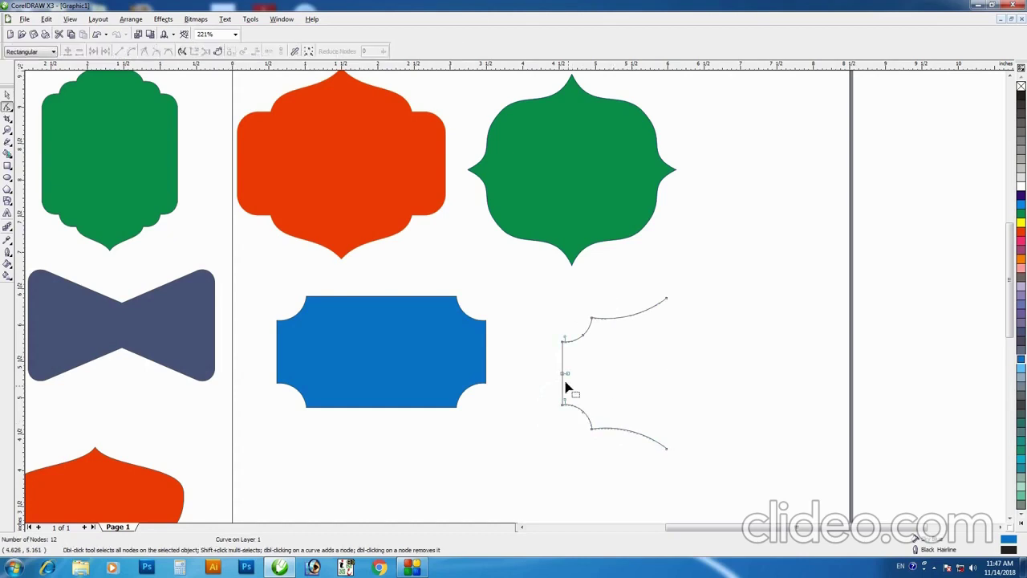
double_click(564, 374)
key(space)
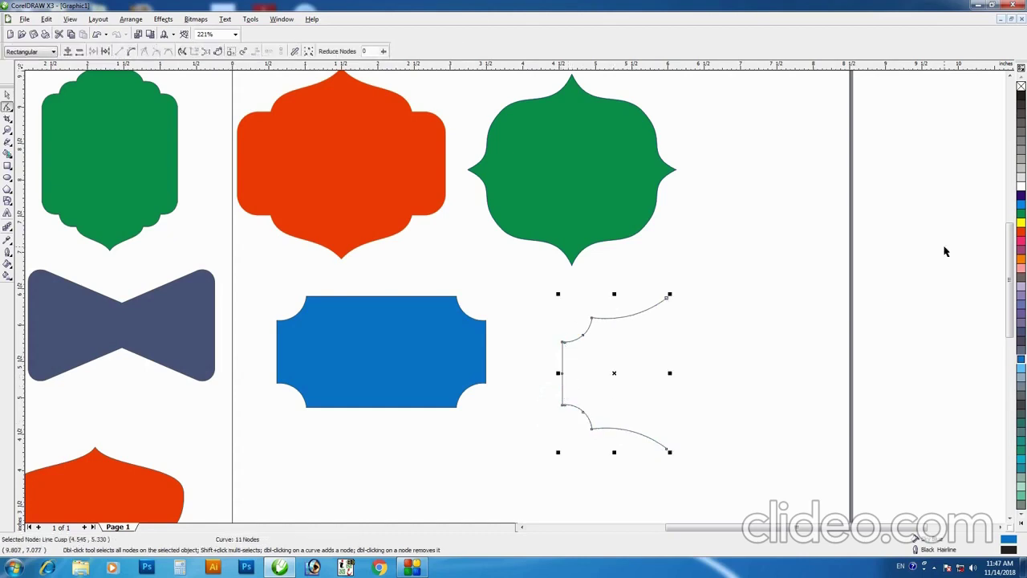
drag(556, 374, 706, 381)
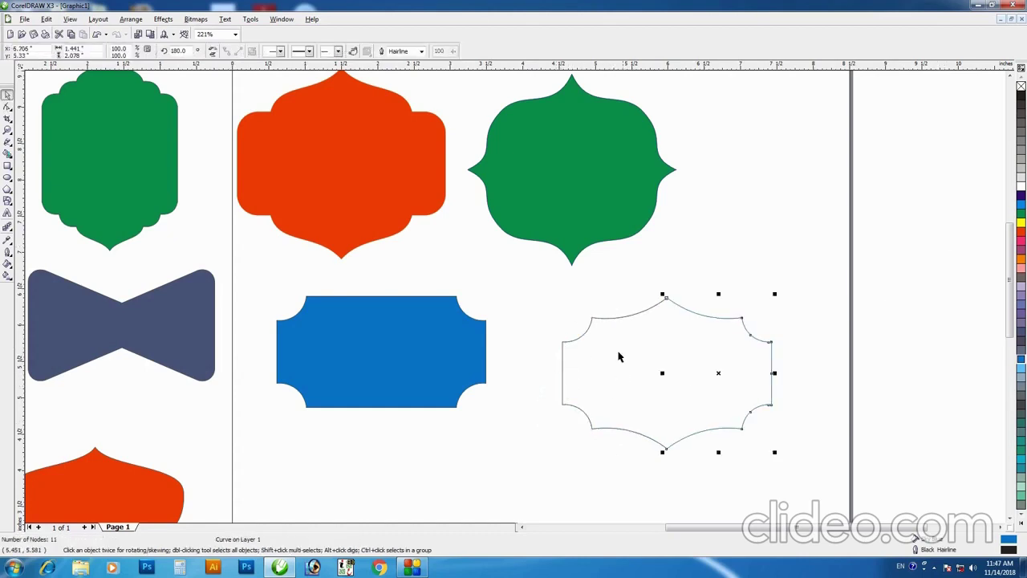
- Combine the mirrored halves into one closed label and fill it orange
click(226, 50)
key(F10)
click(667, 298)
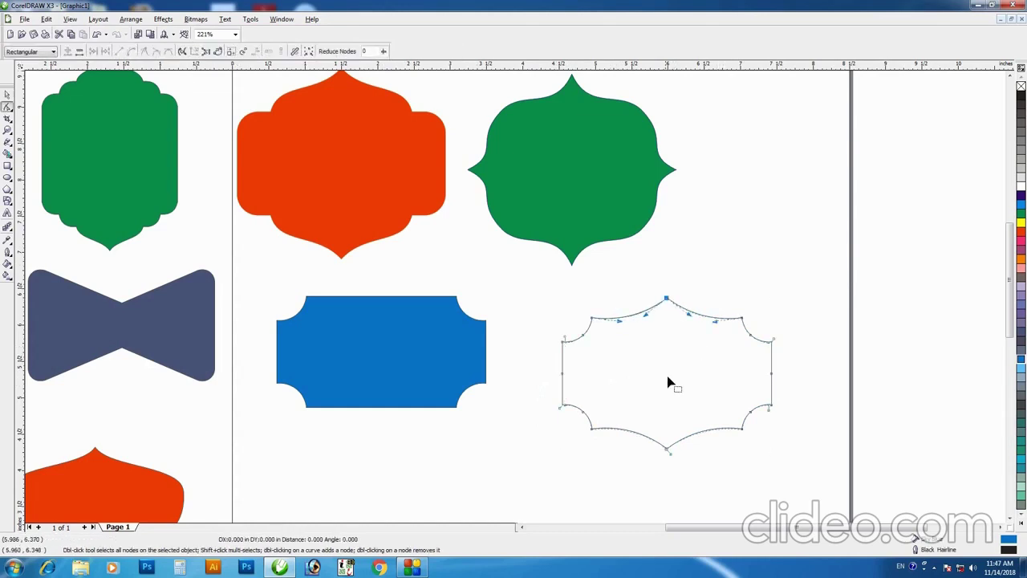
click(672, 454)
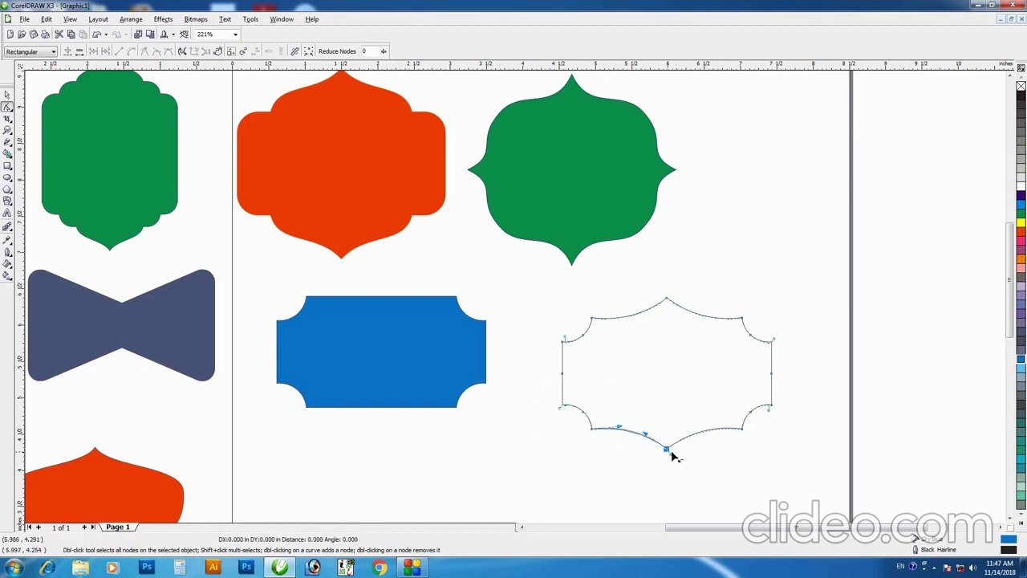
click(1020, 359)
key(space)
click(1021, 259)
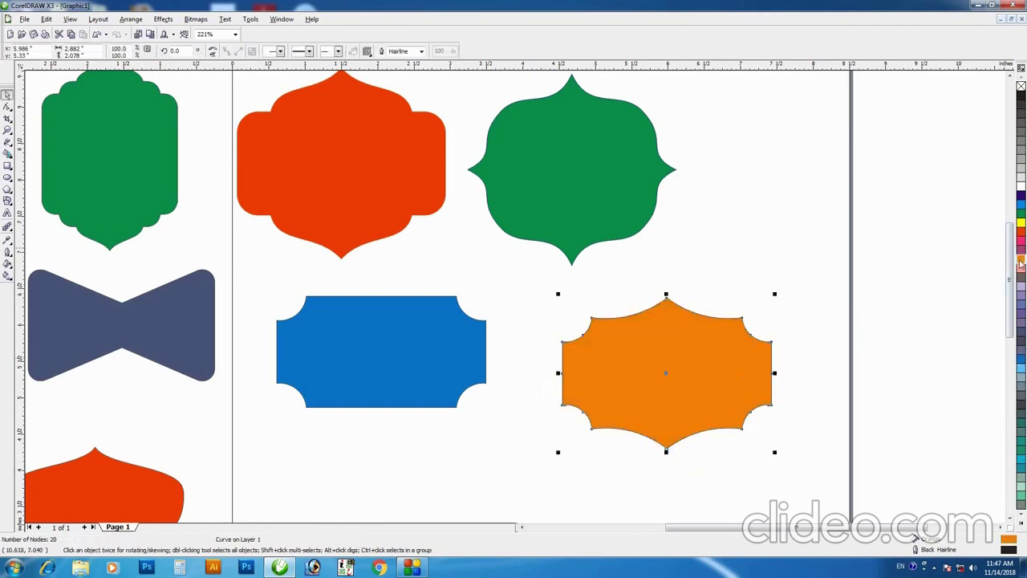
drag(718, 371, 683, 352)
- Line up the red, green, blue and orange labels under the How create shapes heading
key(z)
drag(515, 249, 828, 461)
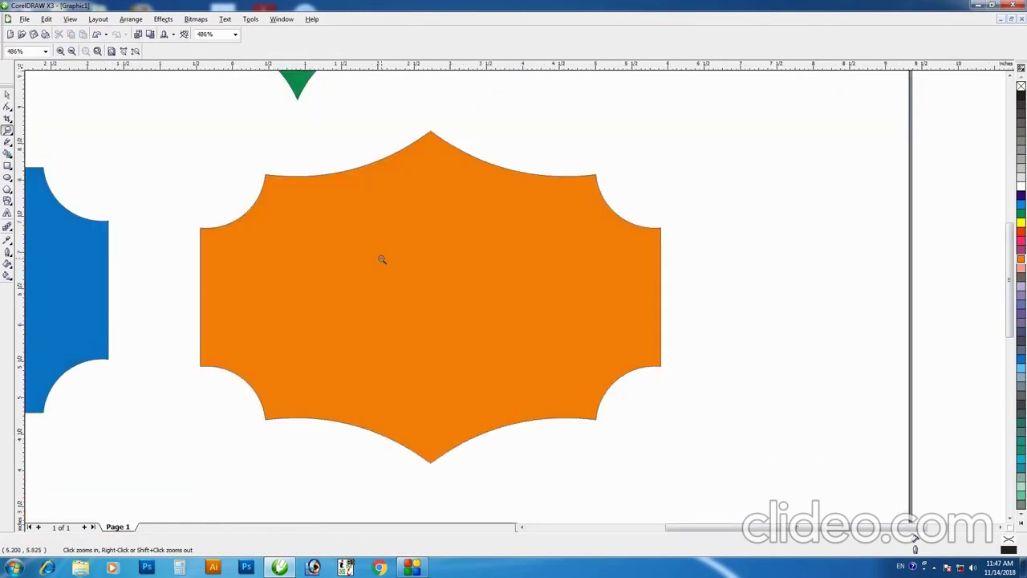
right_click(464, 308)
right_click(634, 347)
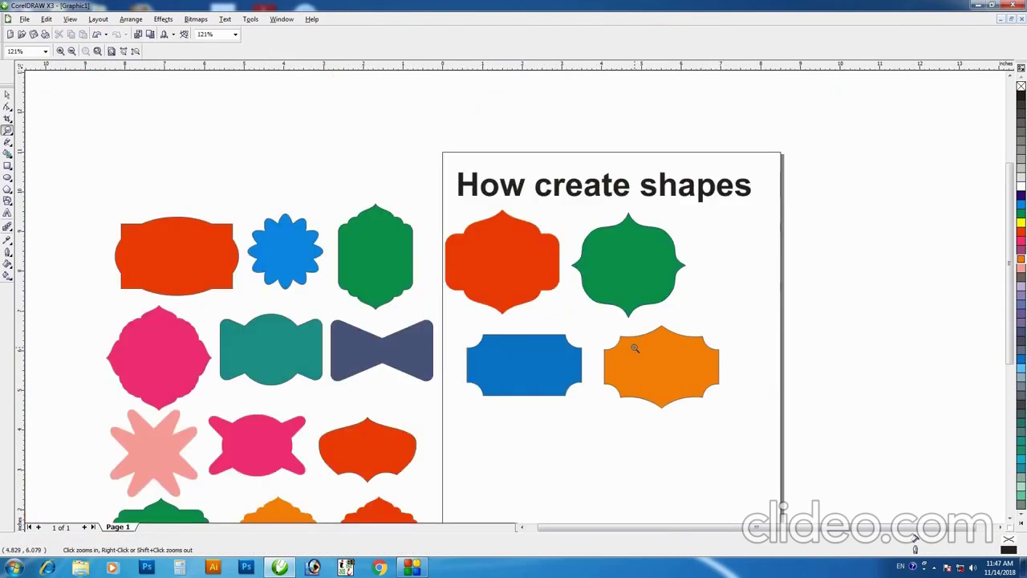
key(space)
click(1009, 517)
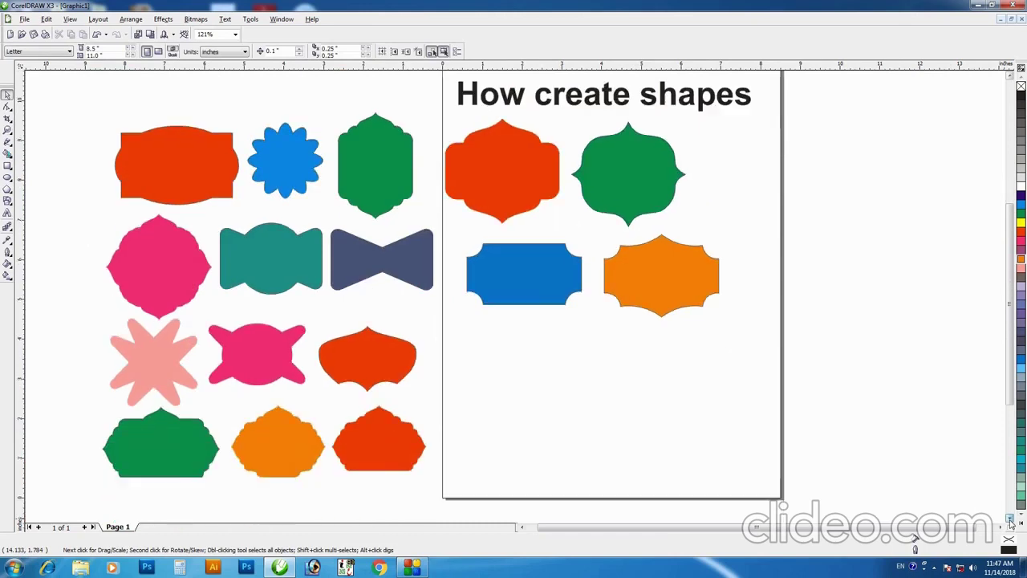
click(628, 173)
click(632, 325)
click(637, 305)
shift+click(552, 280)
drag(553, 280, 537, 274)
shift+click(618, 175)
shift+click(513, 169)
drag(599, 173, 622, 173)
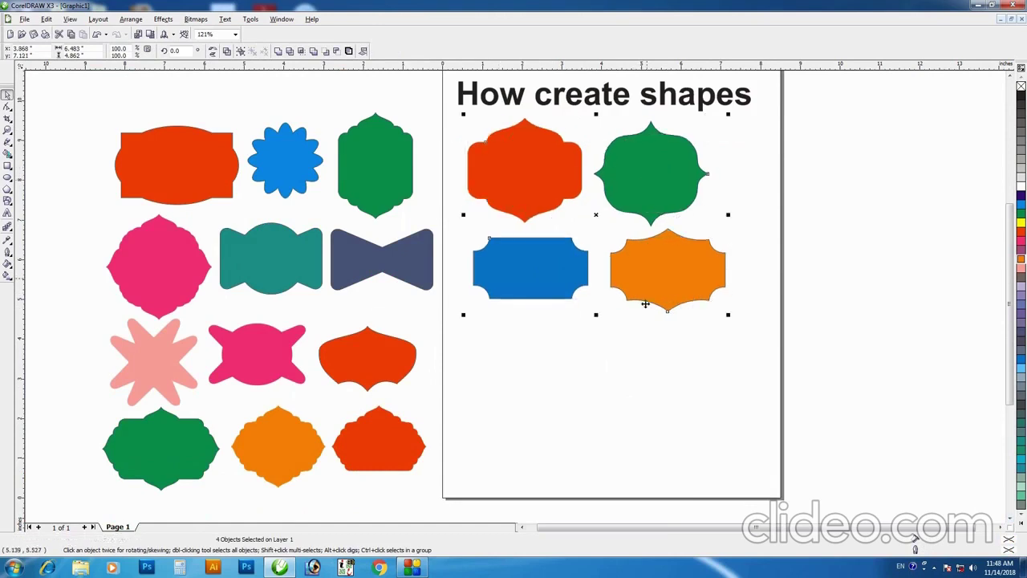
- Zoom in on the four labels, then closer around the blue and orange ones
key(z)
mouse_move(397, 120)
mouse_down()
mouse_move(800, 426)
mouse_move(855, 453)
mouse_up()
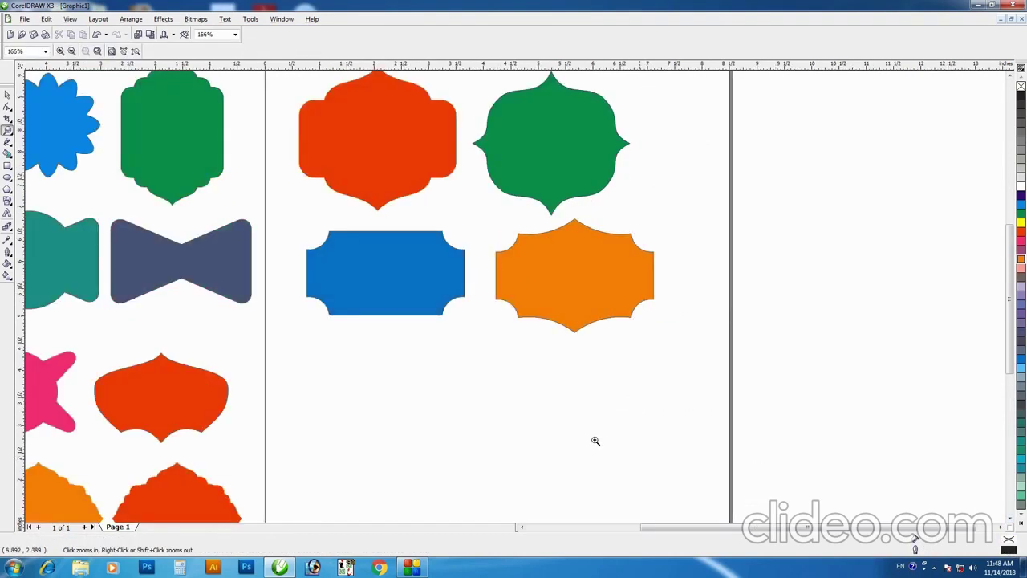
key(space)
key(z)
drag(262, 167, 752, 469)
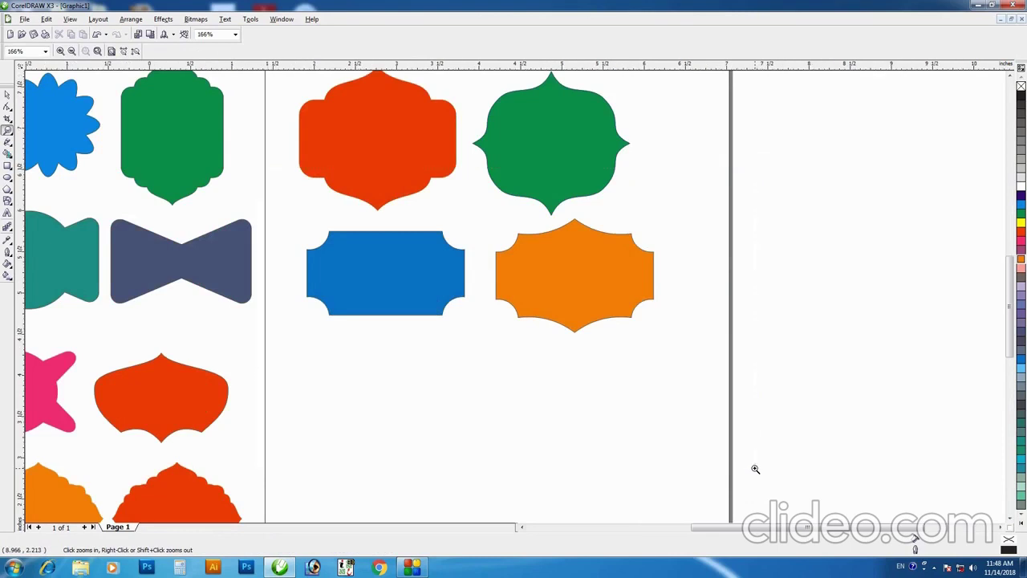
key(space)
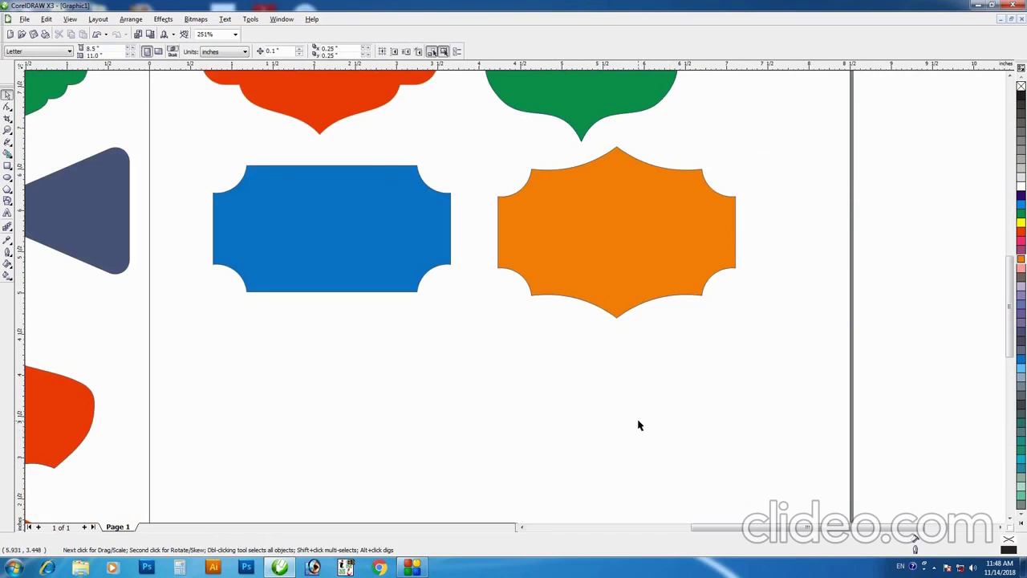
- Draw a square below the blue label and convert it to curves via Arrange
click(7, 166)
drag(255, 349, 398, 490)
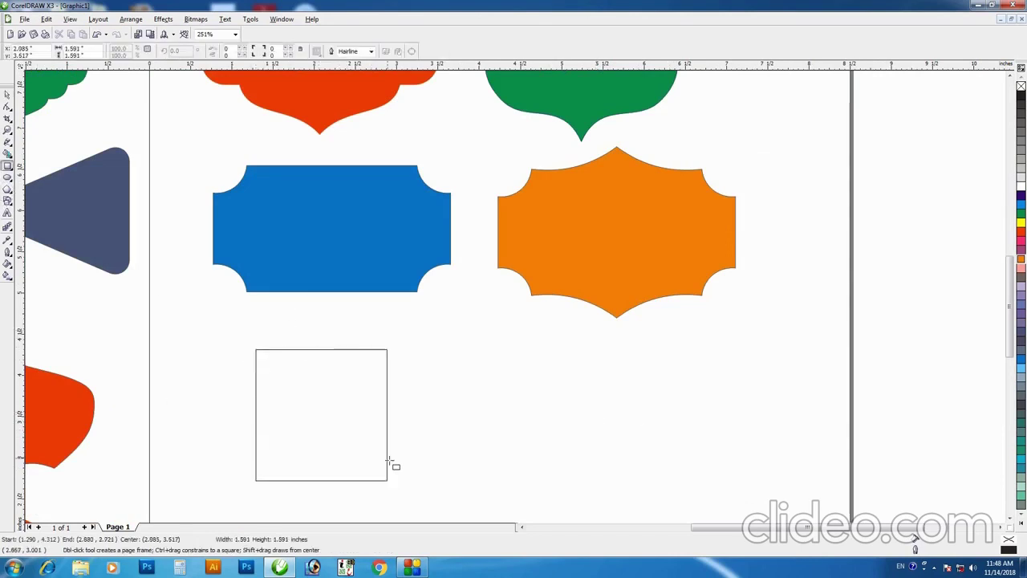
key(space)
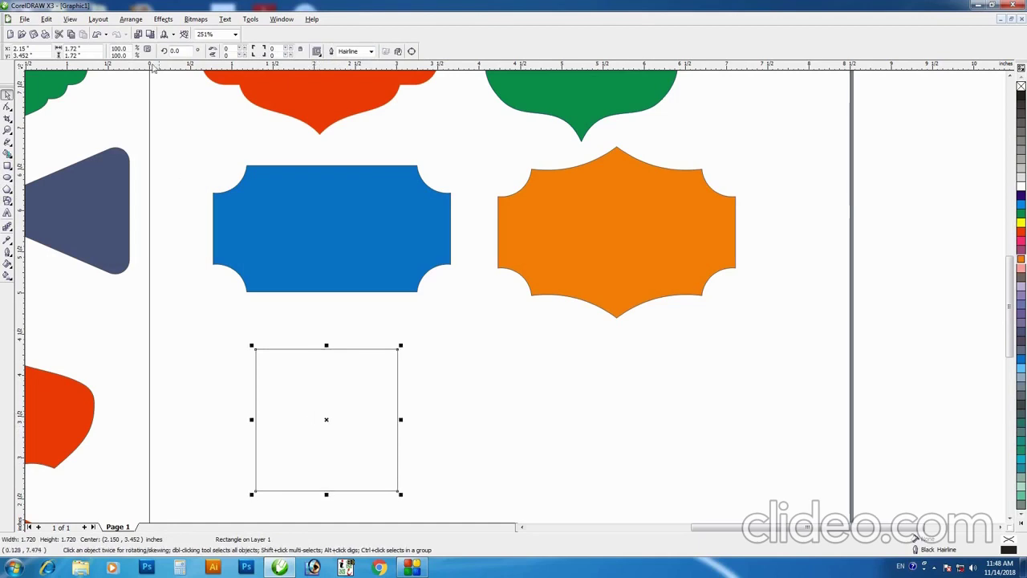
click(131, 18)
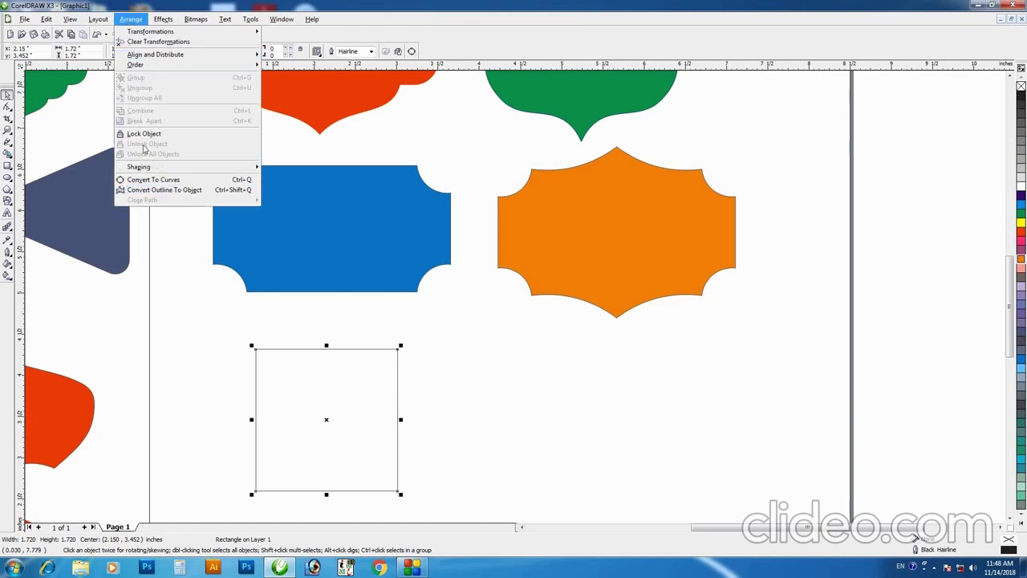
click(149, 180)
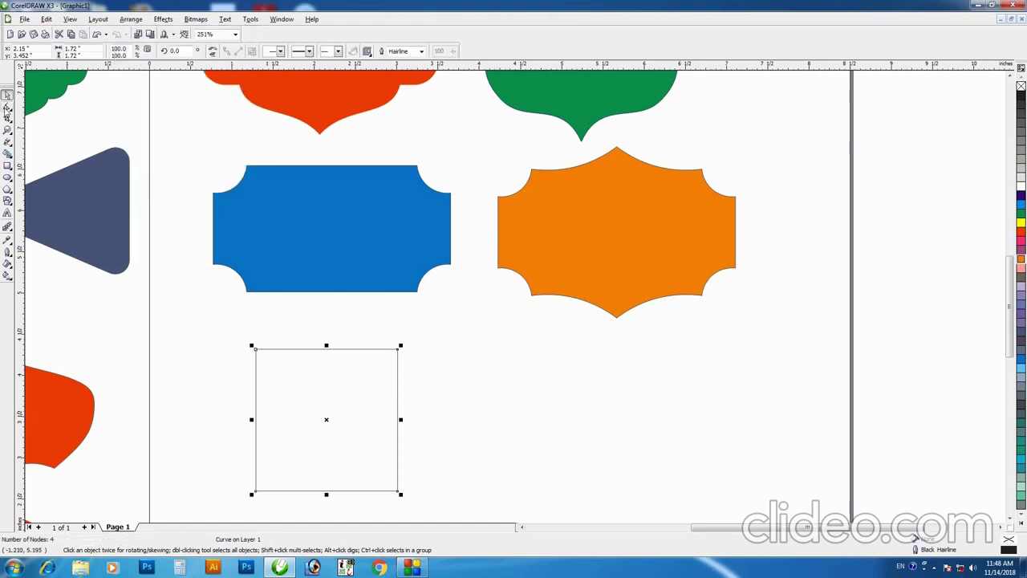
- Lower the square's top-left corner, add a node on the sloped top edge, and convert it to curve
click(8, 107)
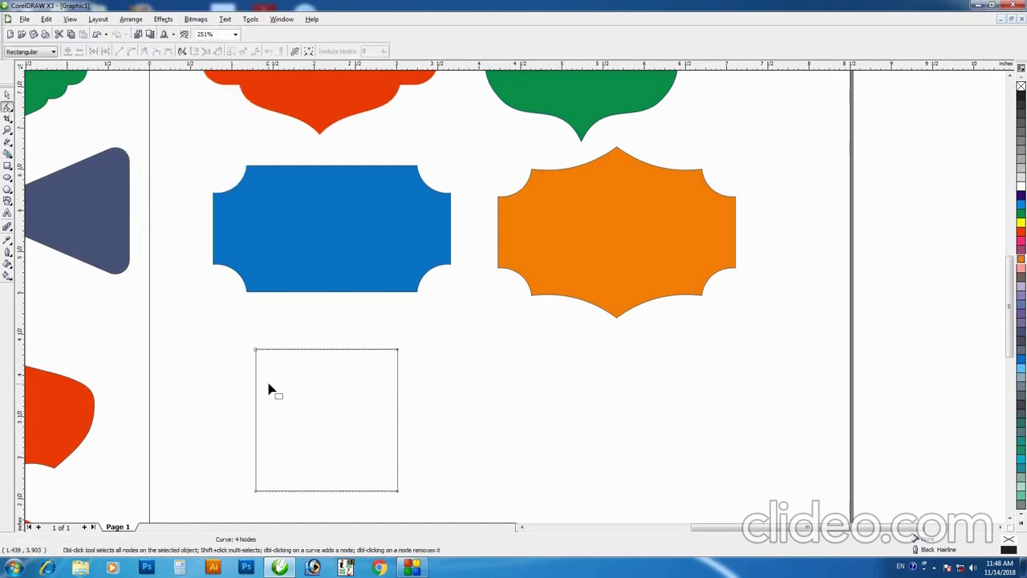
click(365, 350)
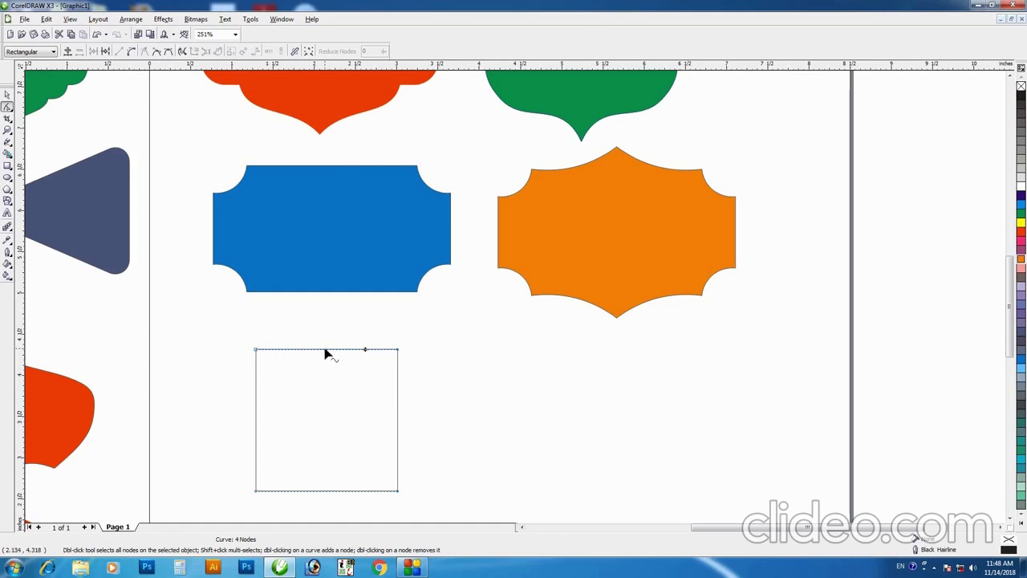
drag(256, 350, 257, 399)
double_click(358, 369)
drag(328, 328, 486, 404)
click(133, 53)
- Bend the top edge into an S-shaped rise toward the right corner
click(358, 363)
mouse_move(371, 363)
mouse_down()
mouse_move(357, 349)
mouse_move(358, 370)
mouse_move(389, 365)
mouse_move(355, 346)
mouse_move(391, 365)
mouse_up()
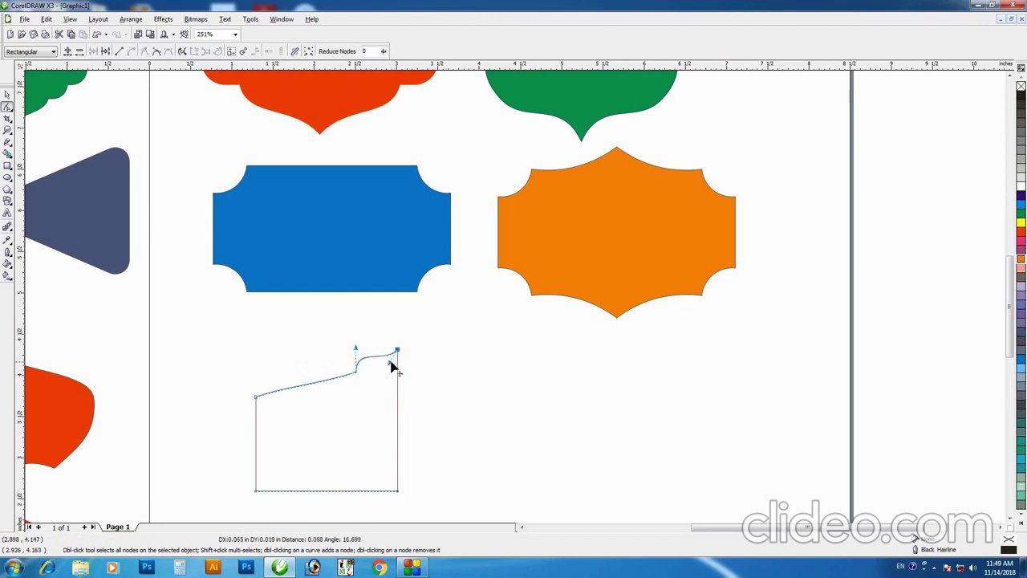
drag(391, 366, 360, 385)
key(space)
key(space)
click(398, 350)
click(356, 373)
click(339, 404)
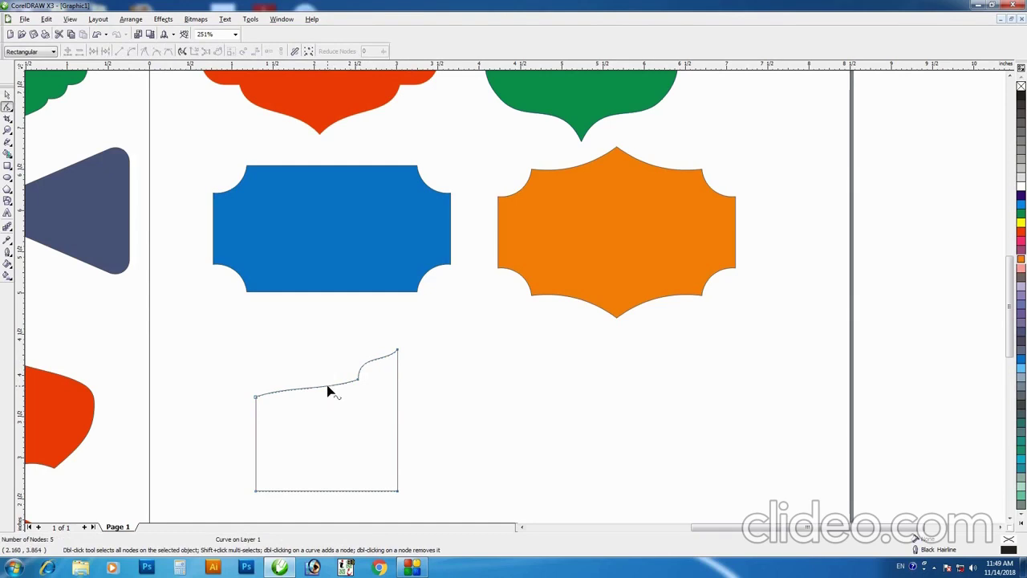
- Add a sixth node on the top curve and bow its left stretch into a rounded arc
double_click(327, 386)
drag(292, 356, 361, 409)
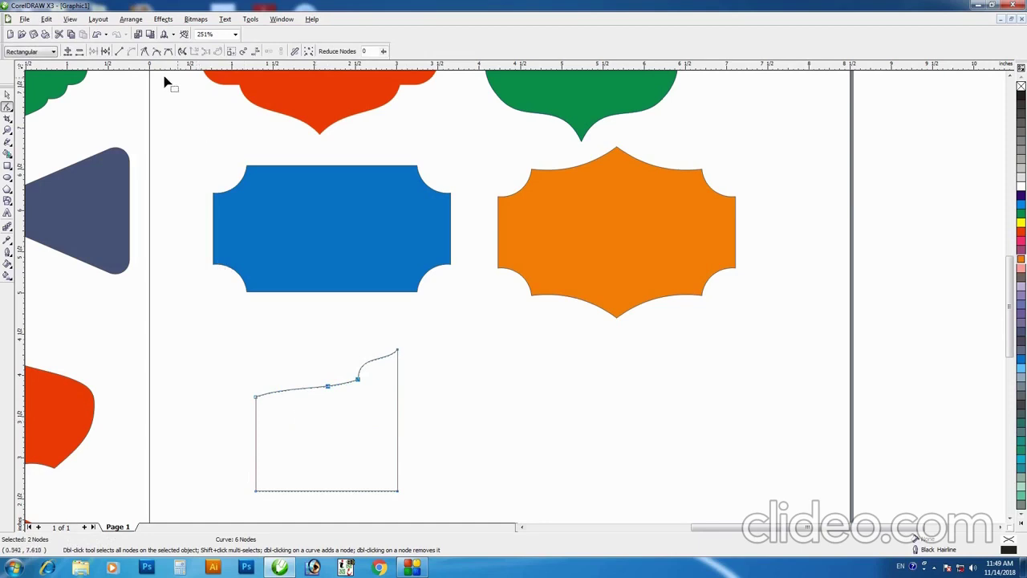
key(space)
drag(341, 390, 336, 388)
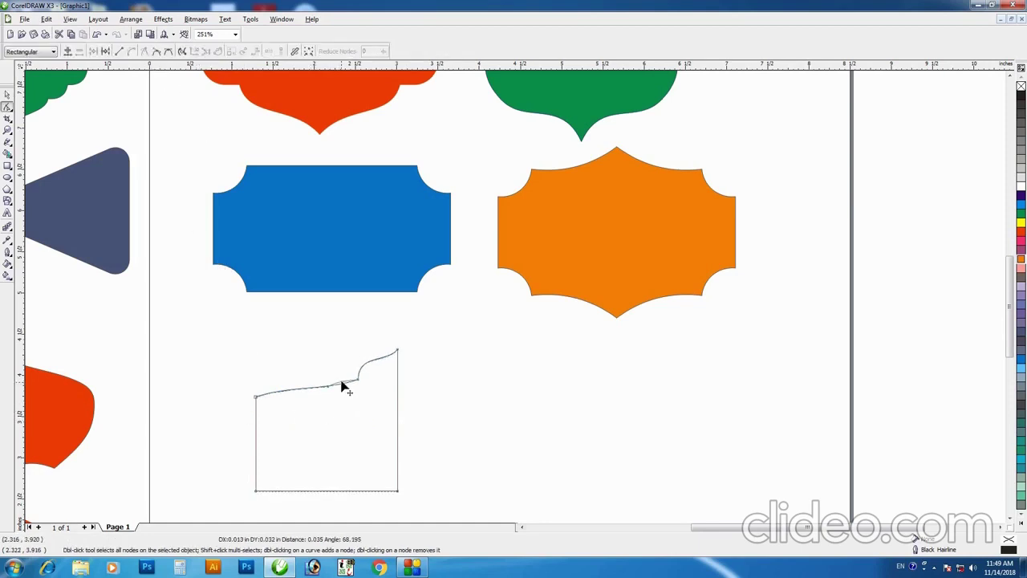
click(255, 398)
drag(281, 393, 263, 361)
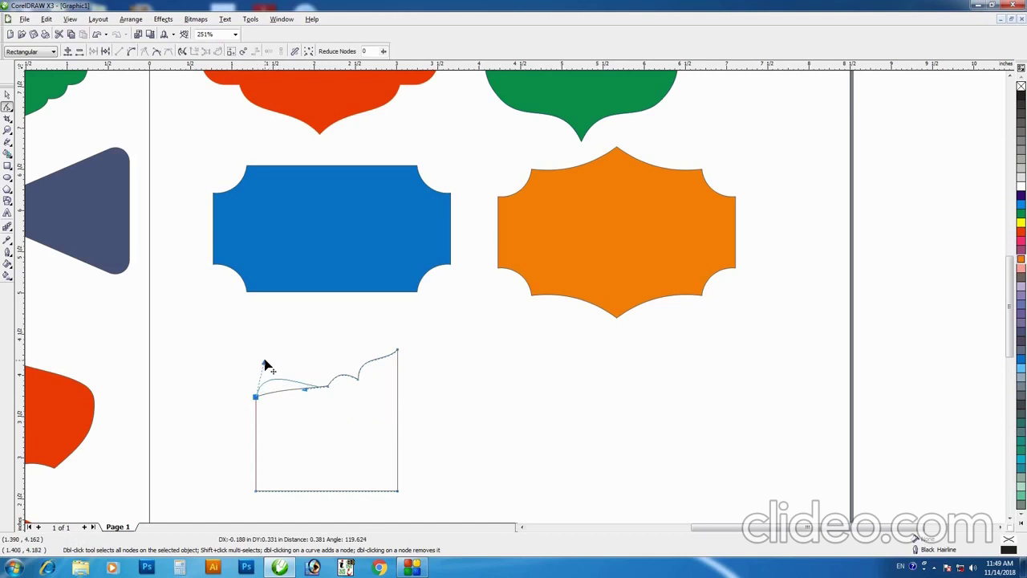
mouse_move(308, 396)
mouse_down()
mouse_move(301, 401)
mouse_move(308, 393)
mouse_up()
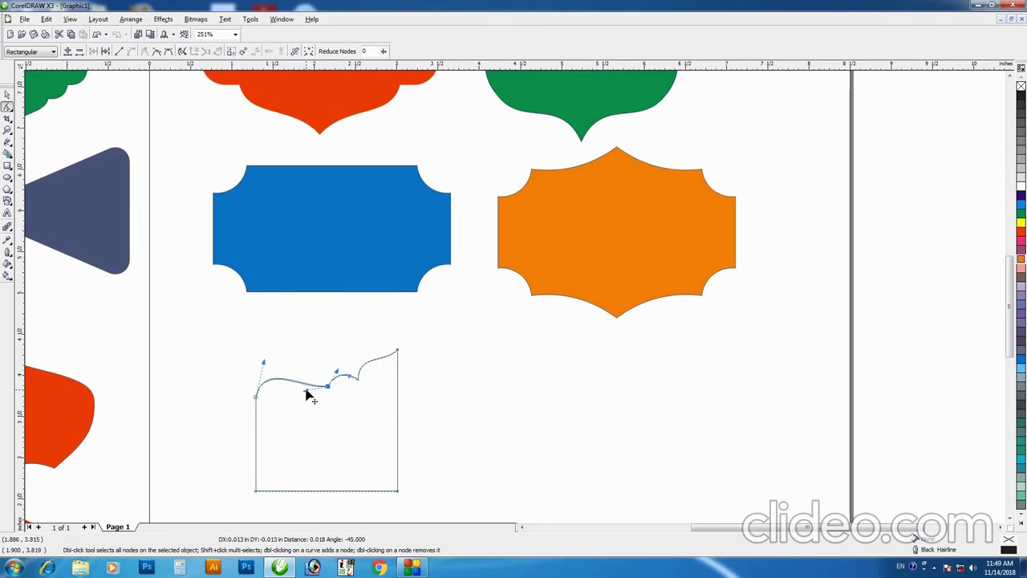
drag(308, 395, 306, 394)
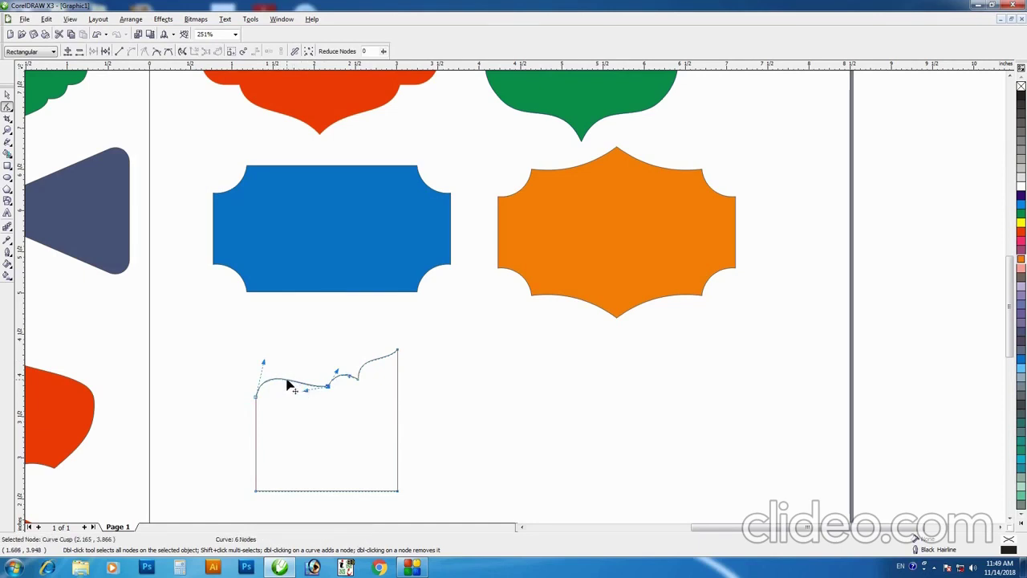
click(303, 401)
key(space)
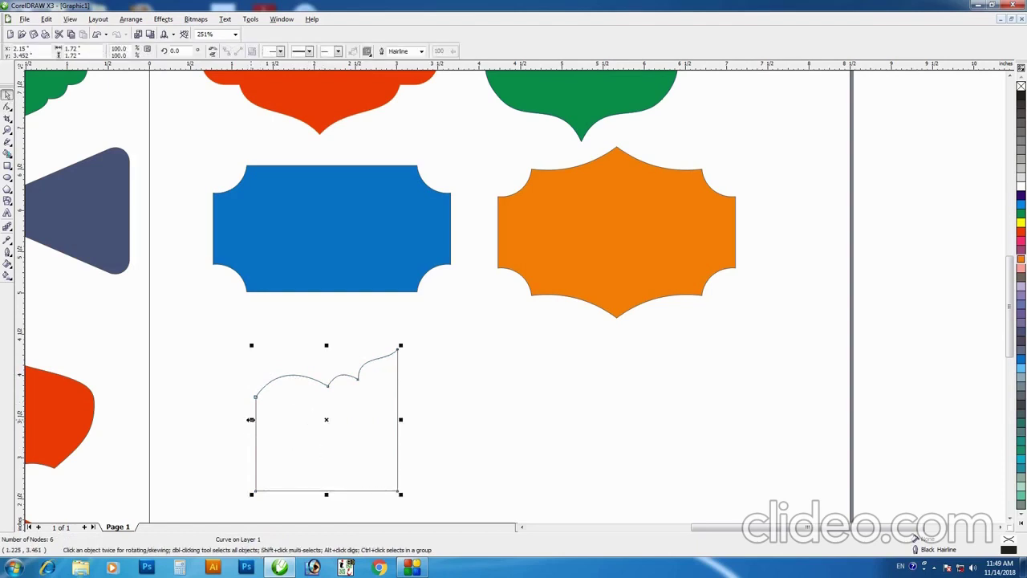
- Mirror-copy the ornate half to the right and weld both into a symmetrical top
drag(250, 419, 470, 424)
key(Escape)
drag(250, 419, 542, 420)
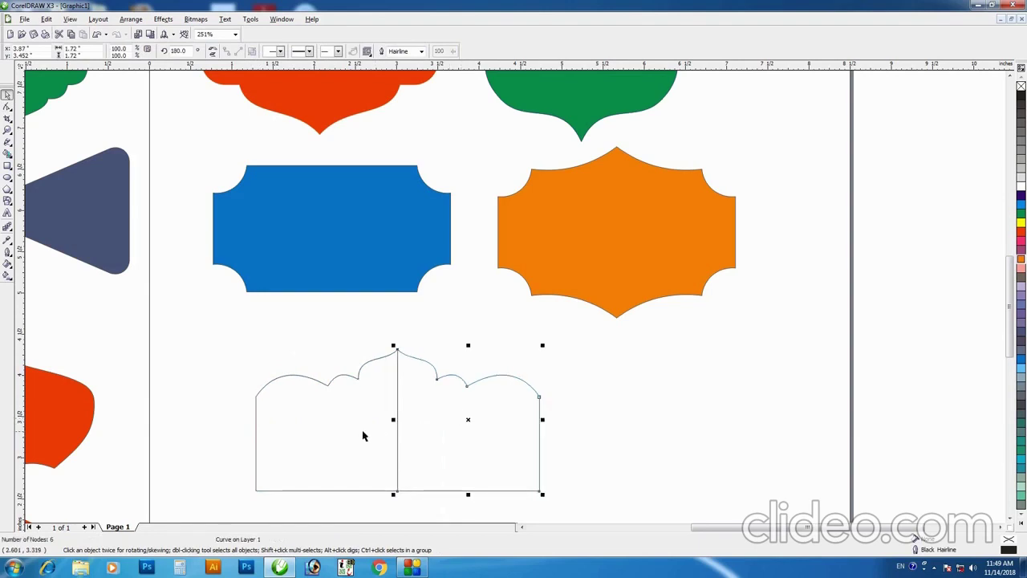
shift+click(342, 419)
click(227, 52)
key(ctrl+z)
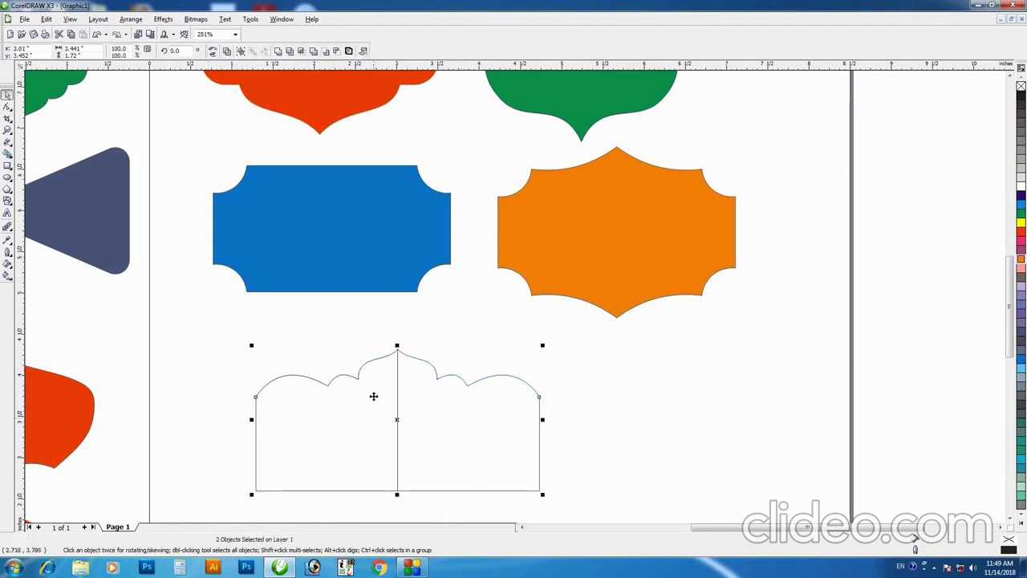
drag(239, 348, 553, 501)
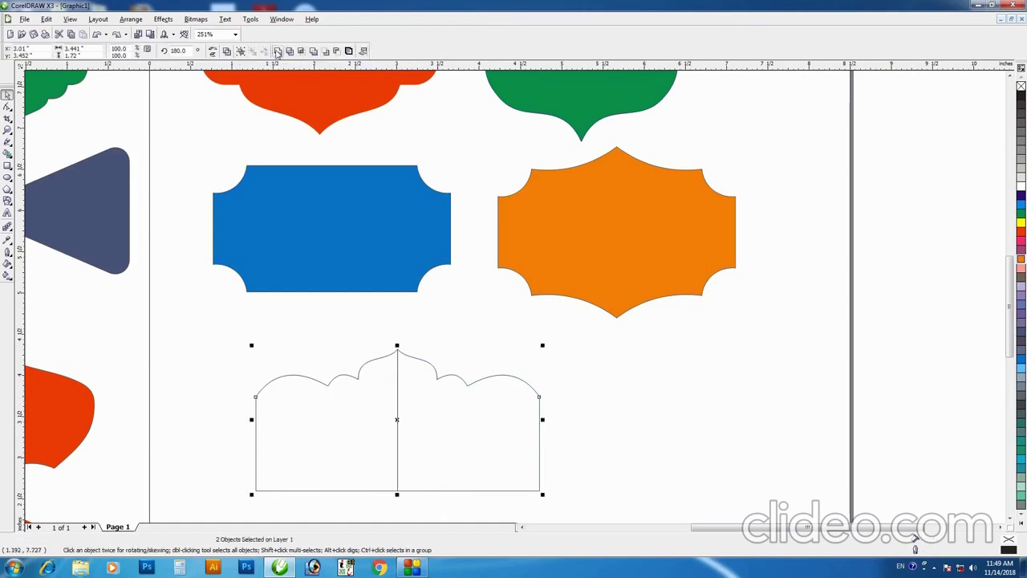
click(278, 50)
- Place a vertically flipped copy of the outline below the original
drag(371, 431, 334, 407)
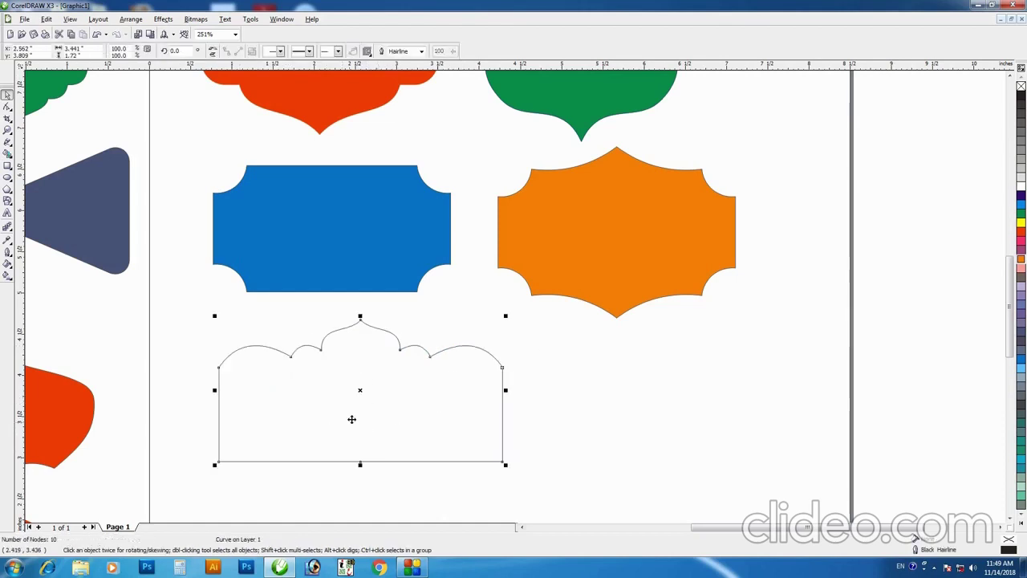
drag(360, 335, 360, 337)
drag(355, 442, 450, 463)
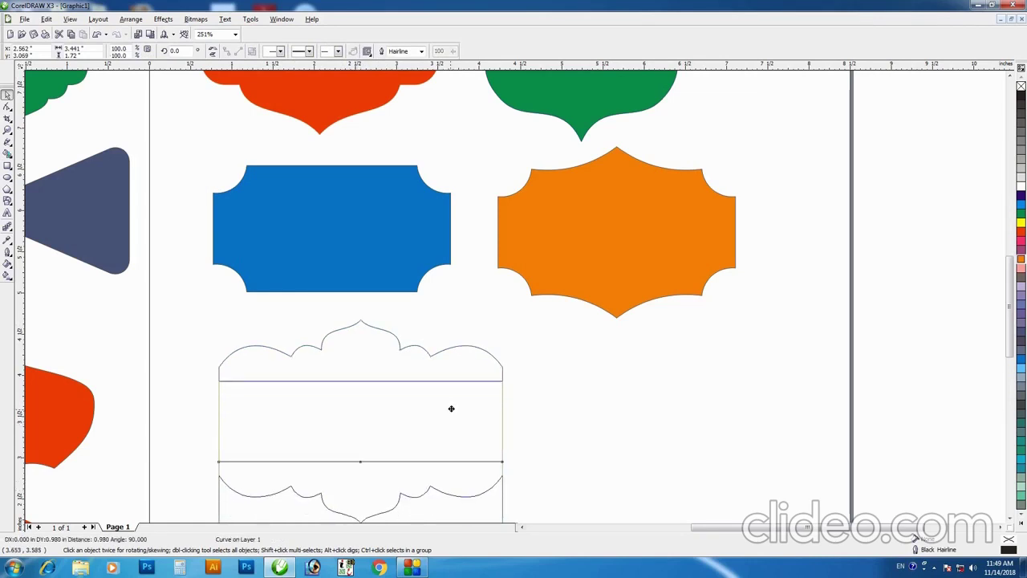
drag(450, 464, 424, 438)
click(424, 438)
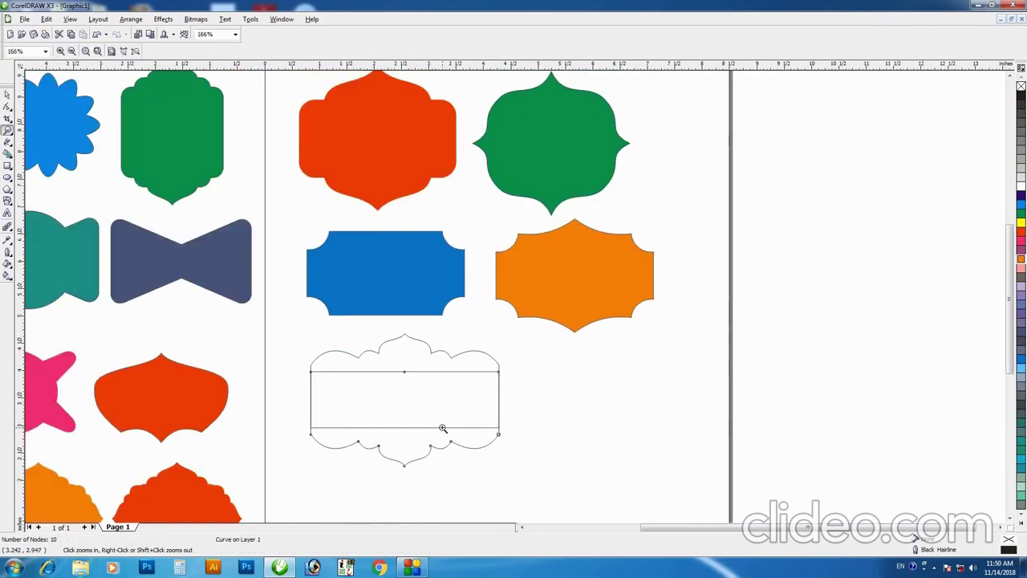
- Weld the top and bottom outlines into one shape and fill it pink
scroll(437, 434, down, 1)
click(466, 373)
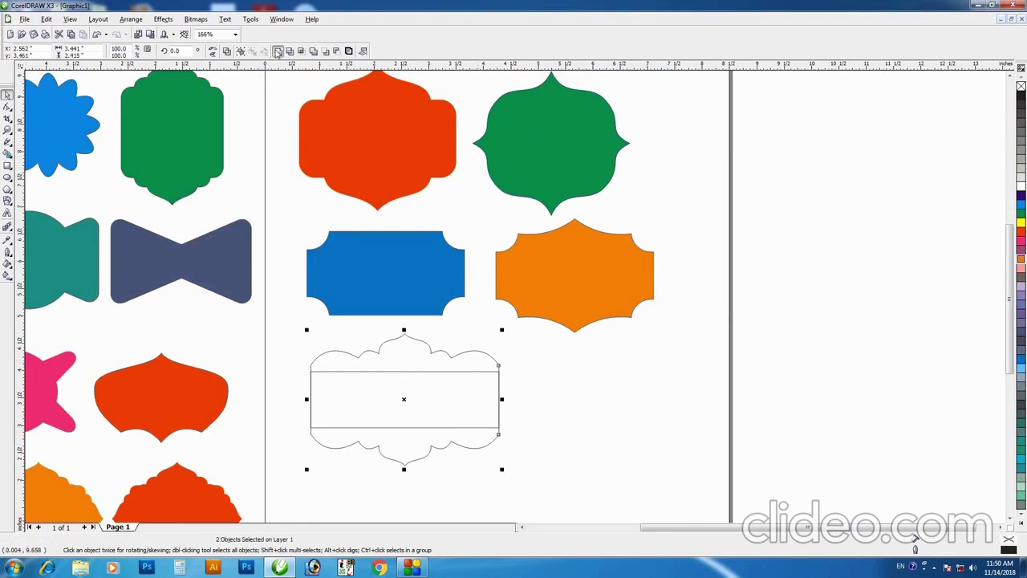
click(277, 52)
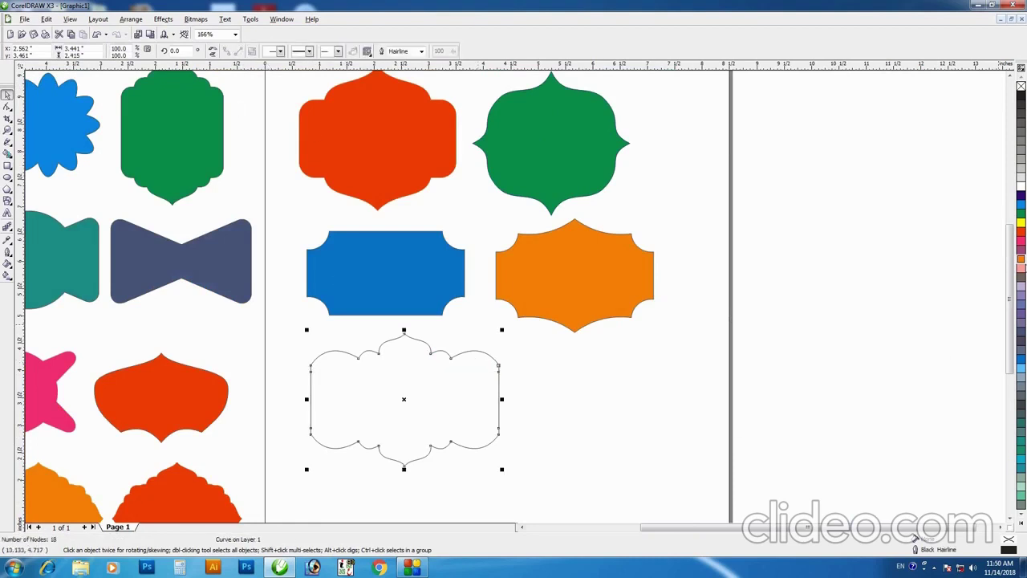
click(1021, 240)
drag(417, 381, 398, 383)
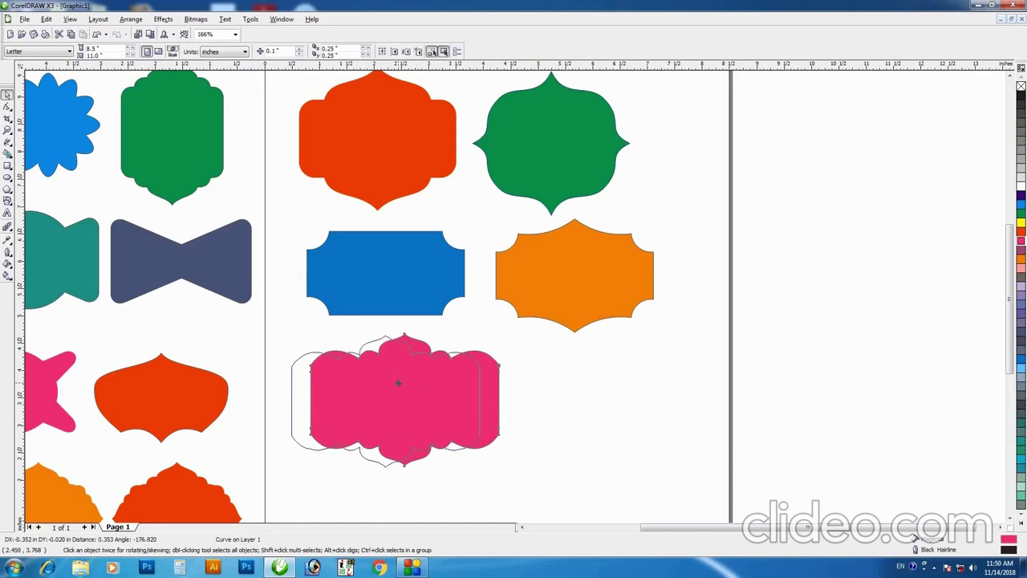
- Place a copy to the right, recolour it blue, and draw a rectangle across its middle
drag(298, 383, 505, 384)
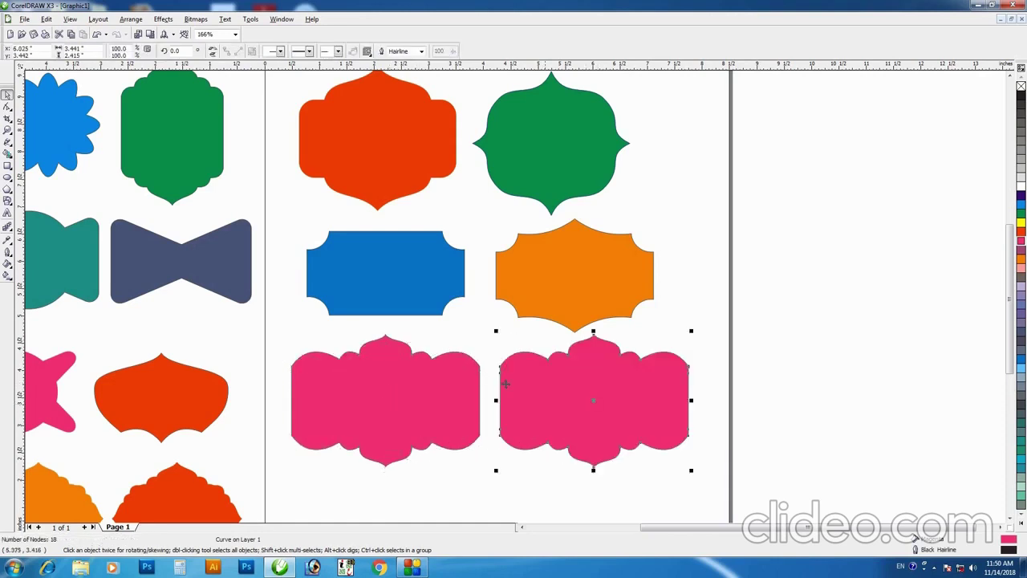
key(F2)
drag(365, 301, 799, 520)
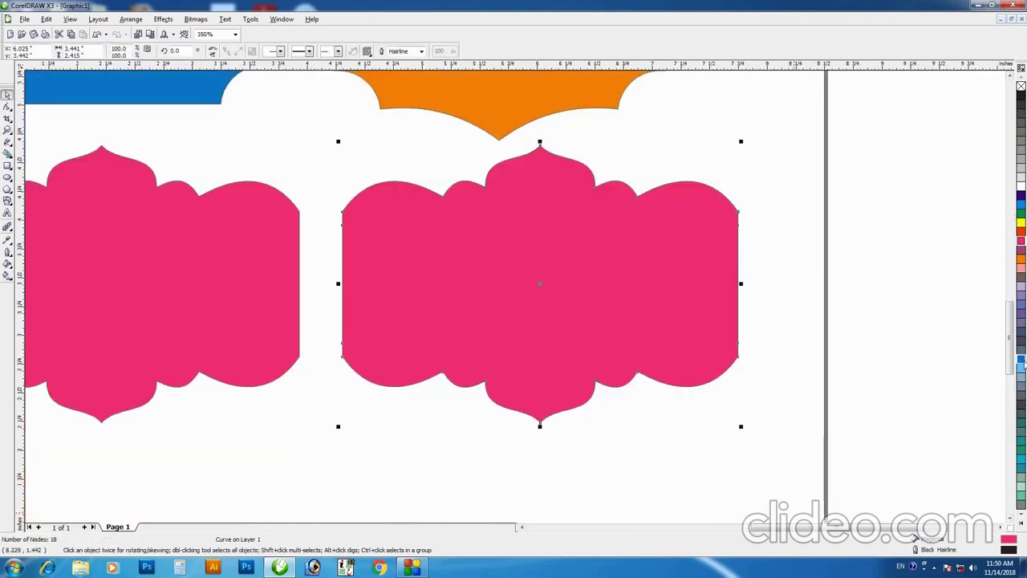
click(1021, 361)
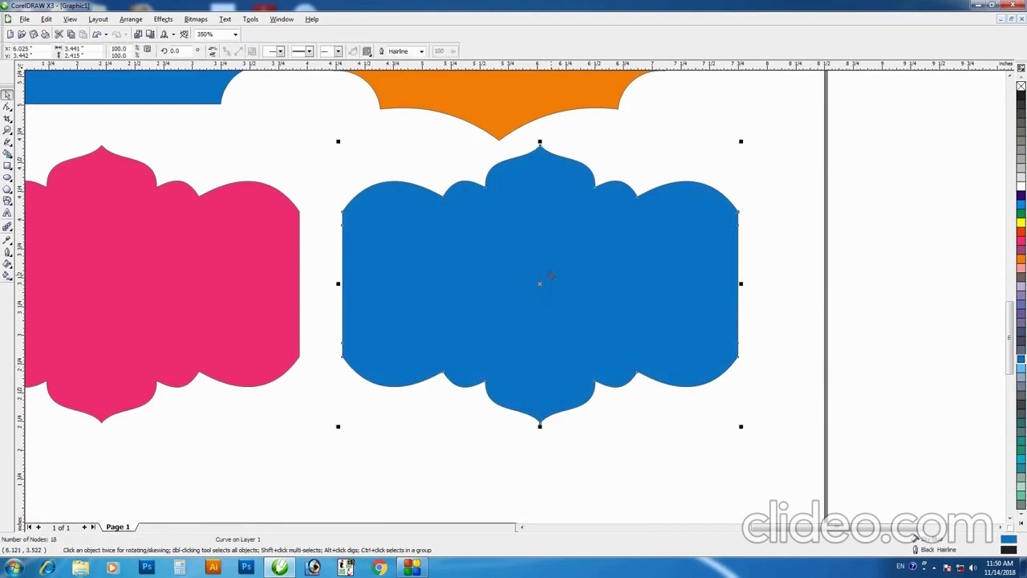
key(F10)
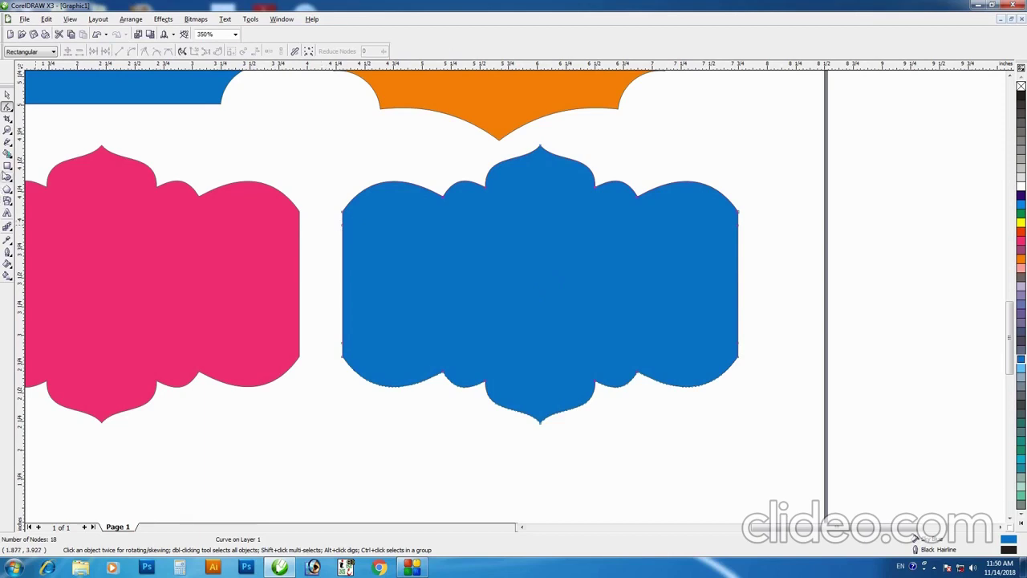
key(F6)
drag(323, 210, 754, 358)
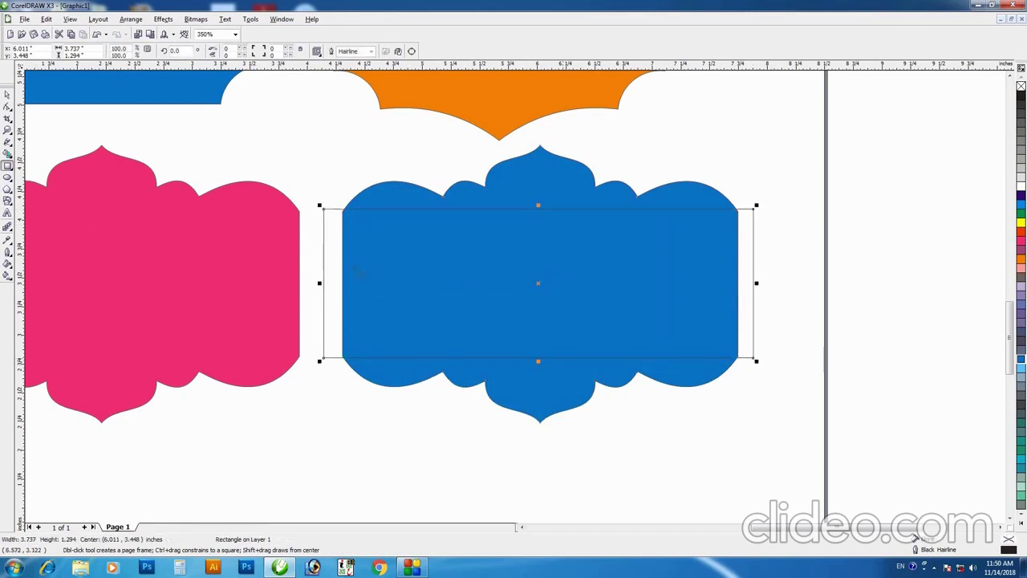
- Round the rectangle's corners, centre it on the blue shape, and weld them together
click(7, 109)
drag(325, 210, 353, 208)
key(space)
shift+click(564, 184)
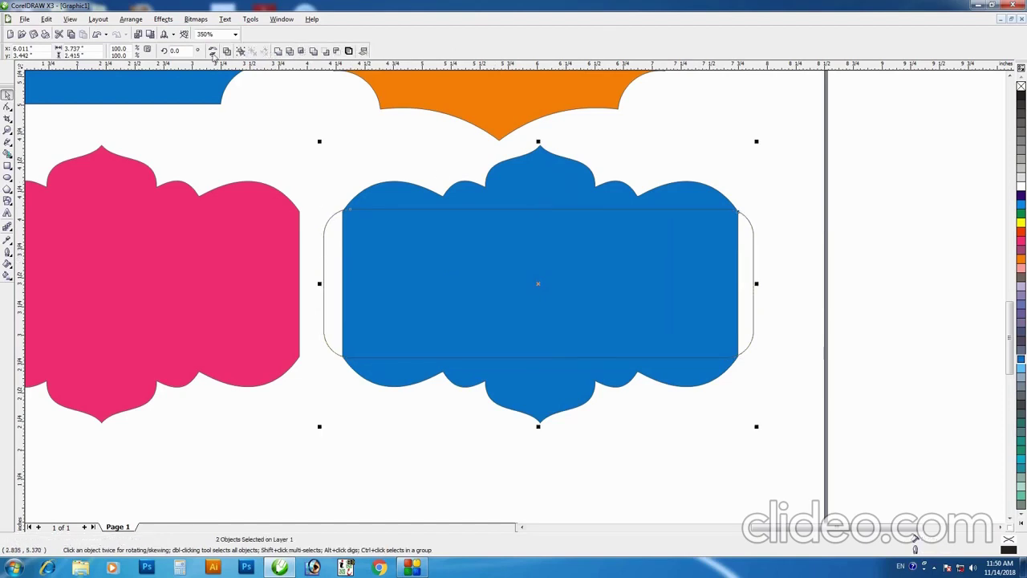
click(131, 18)
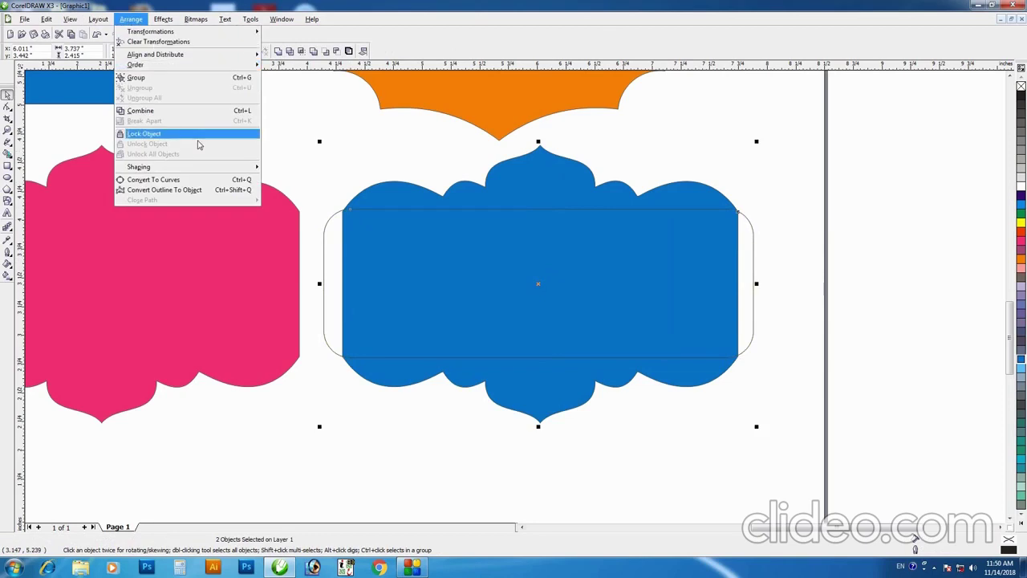
mouse_move(155, 54)
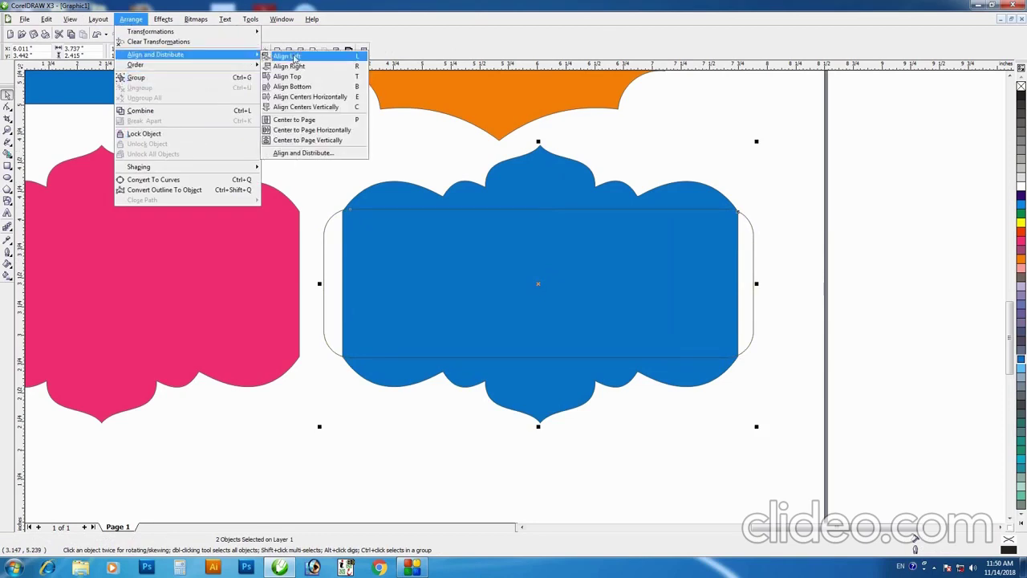
click(309, 152)
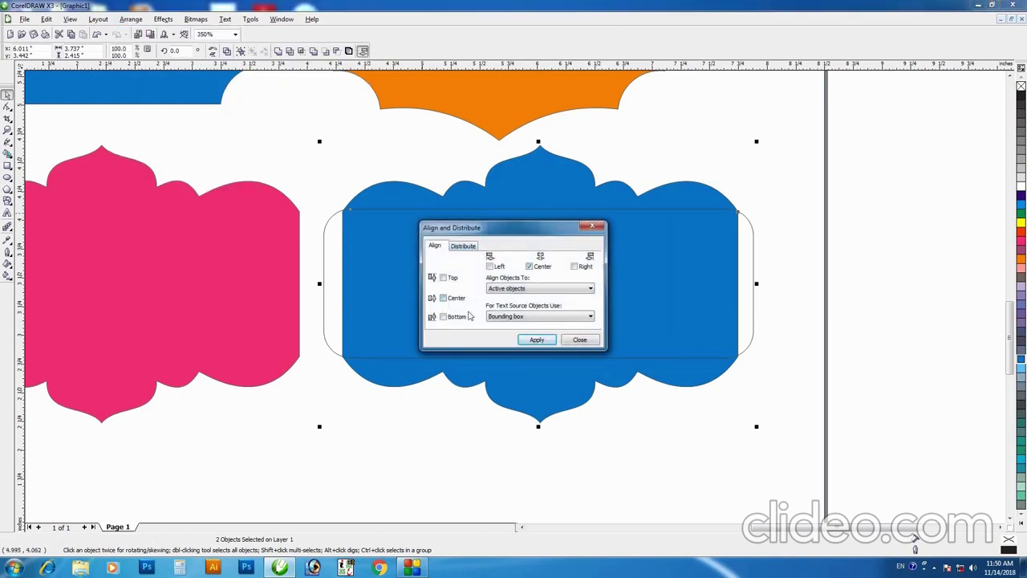
click(536, 340)
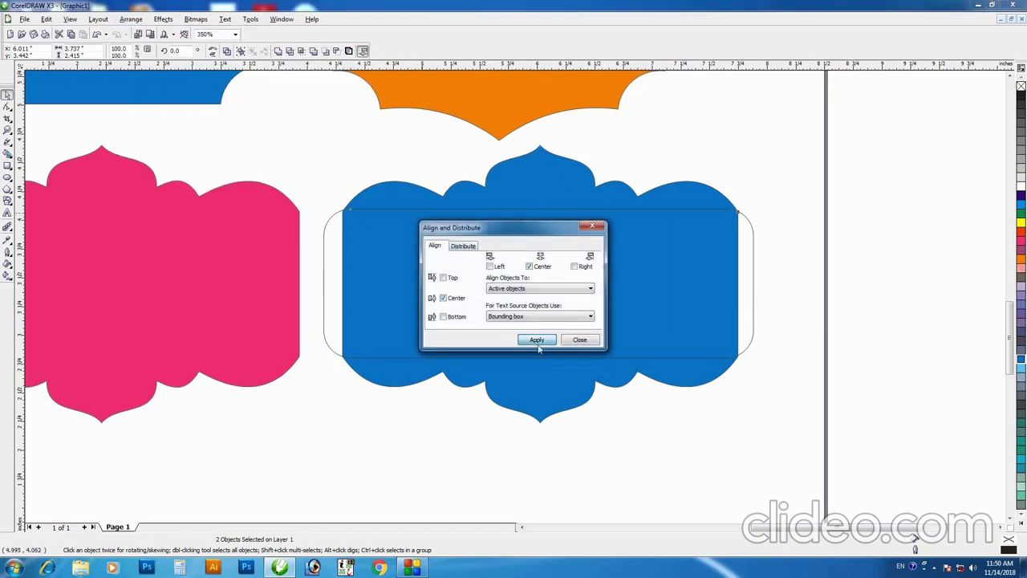
click(586, 340)
click(278, 51)
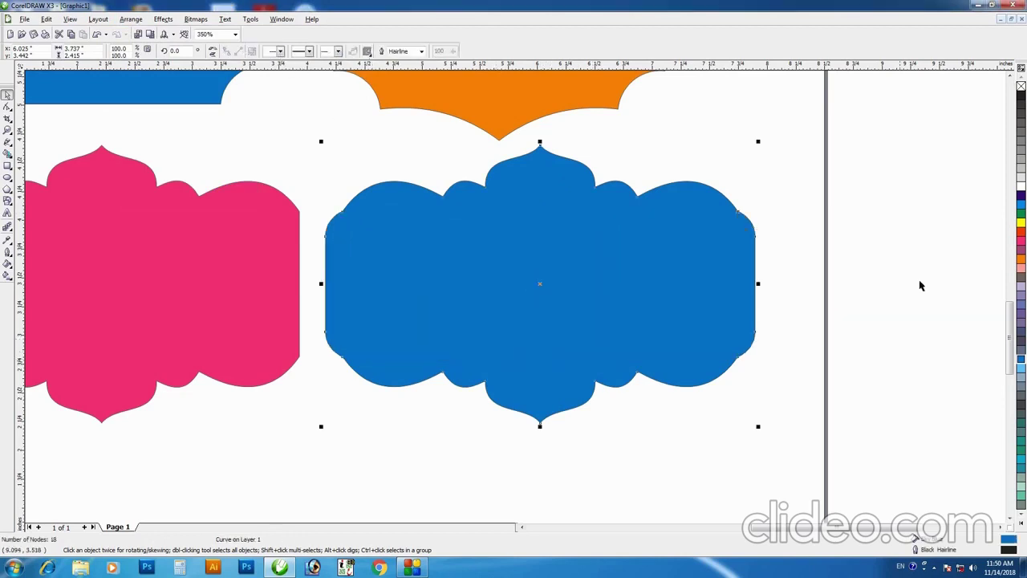
- Fill the welded label green after trying pink and red-orange
click(674, 426)
click(722, 353)
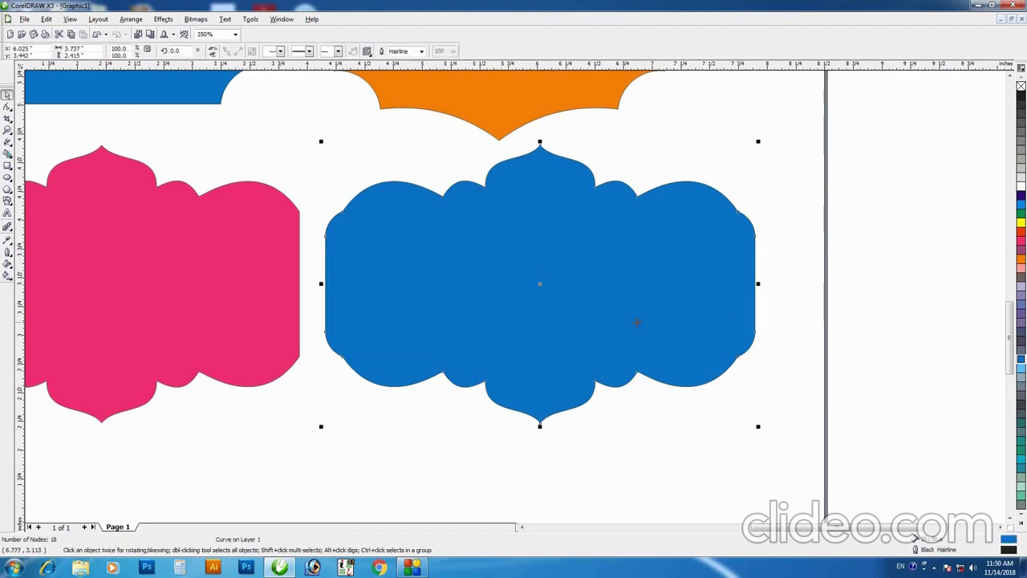
click(1022, 241)
click(1021, 231)
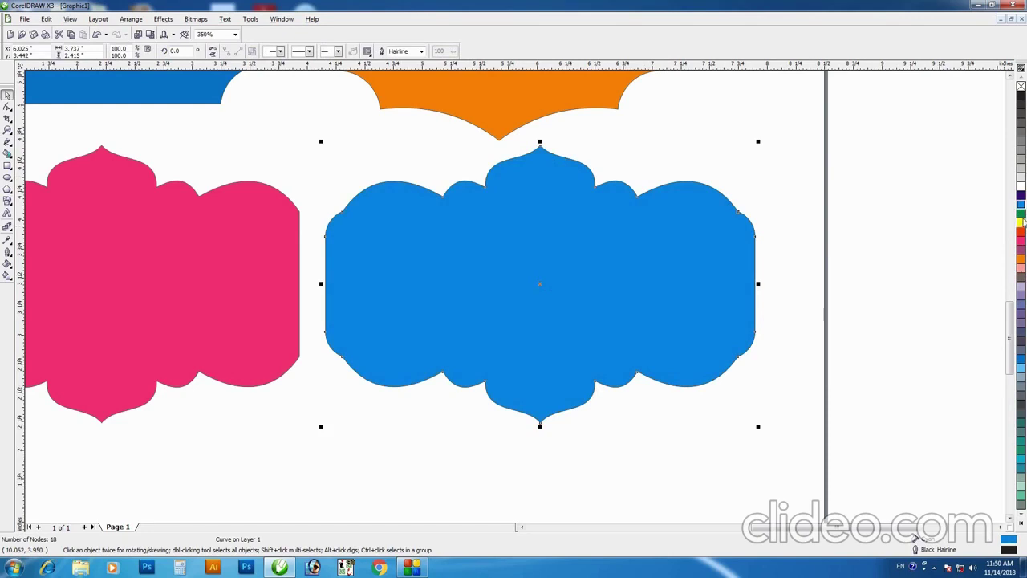
click(1021, 212)
click(722, 396)
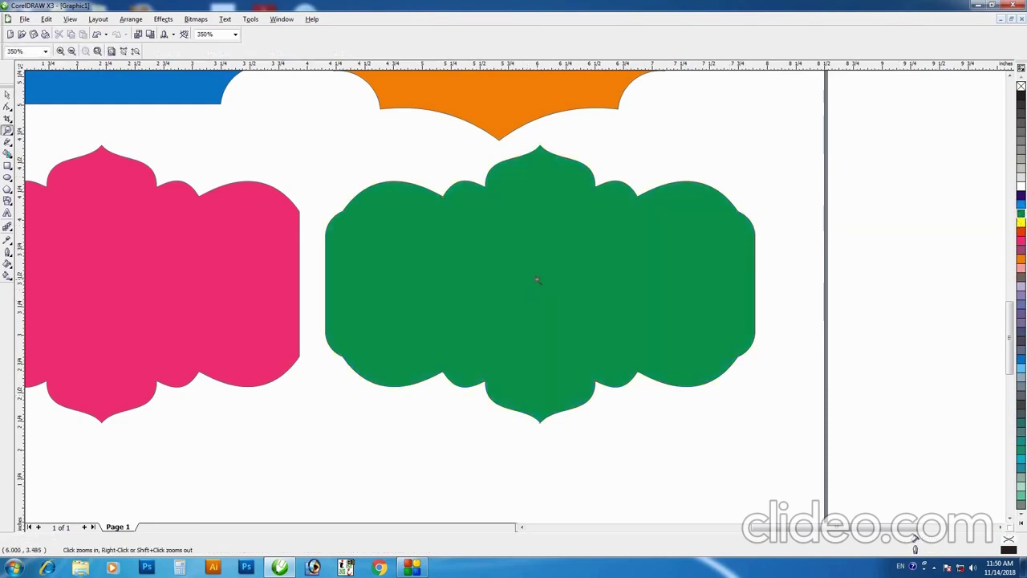
- Delete the green label's upper-left, right-edge, lower-right and lower-left nodes
scroll(538, 280, down, 2)
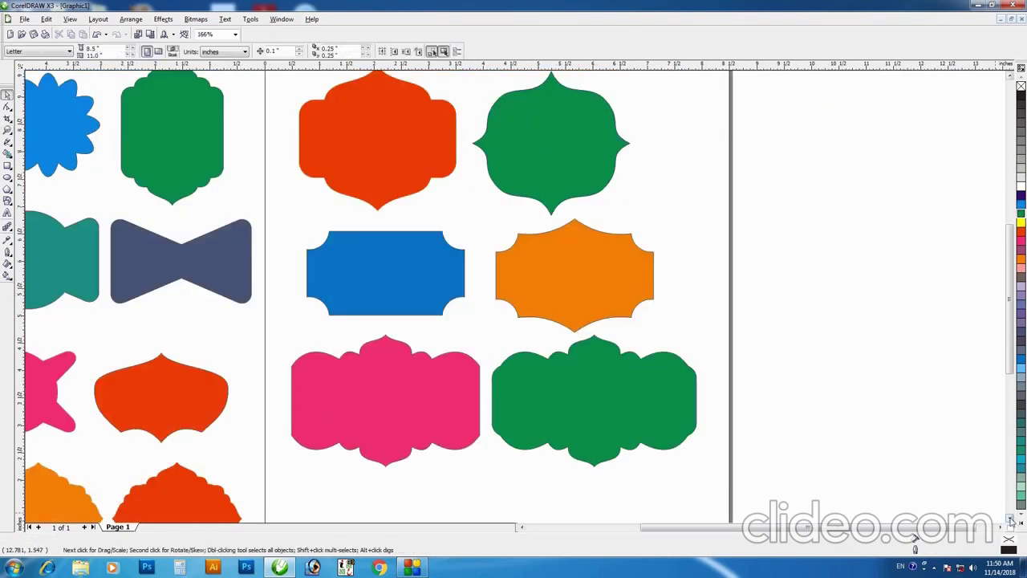
click(1010, 518)
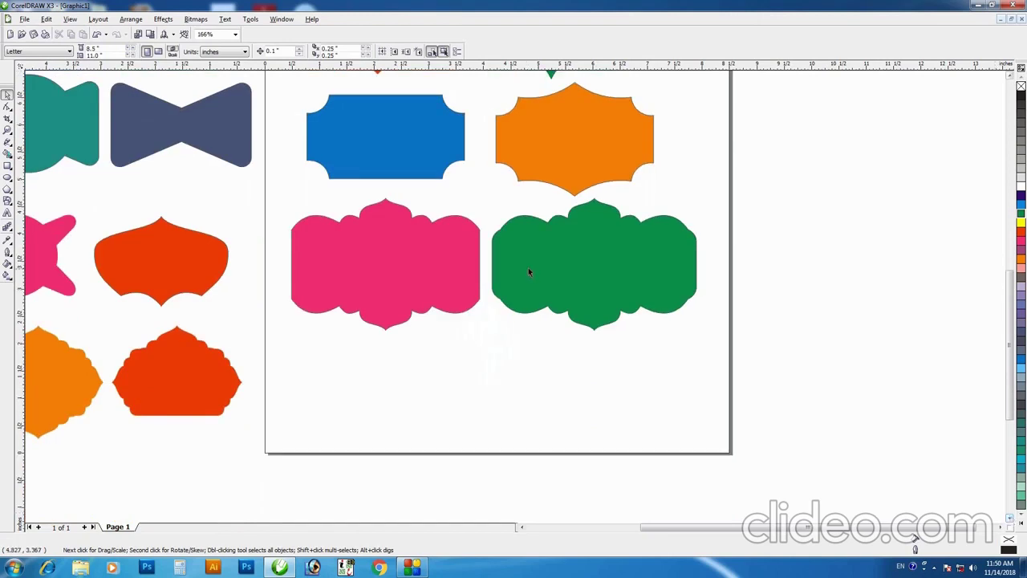
click(528, 267)
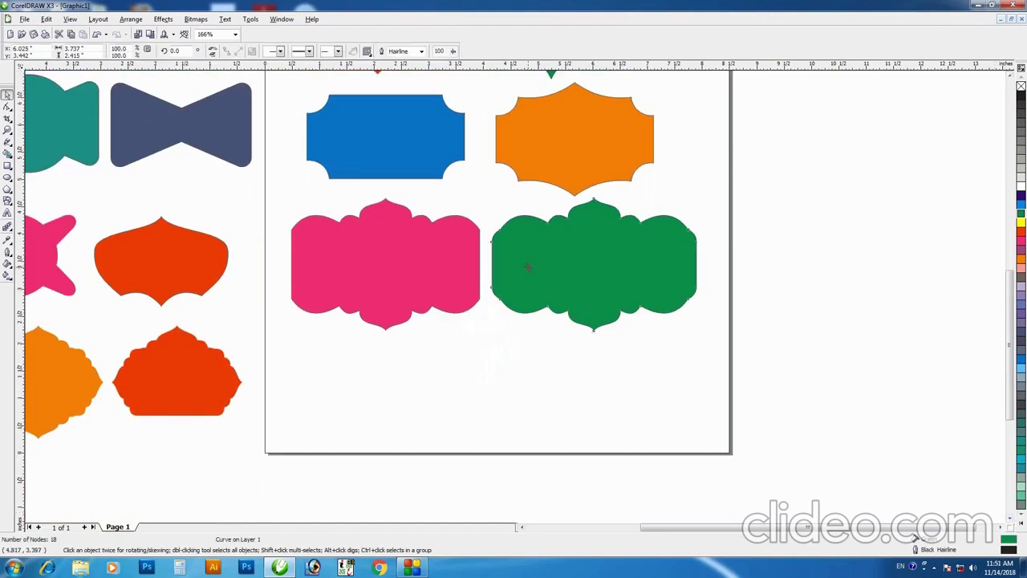
key(F10)
drag(493, 221, 510, 238)
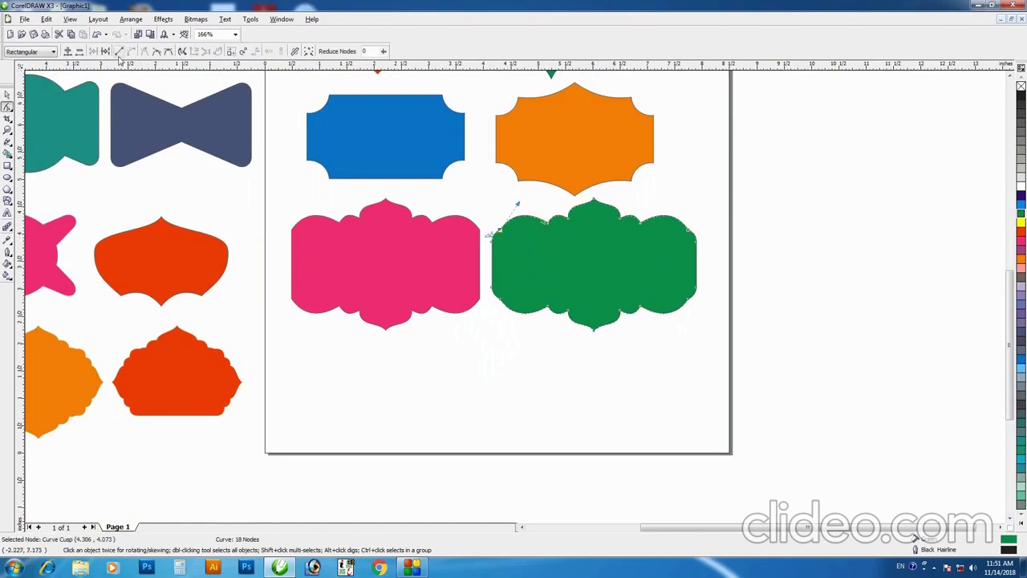
click(79, 50)
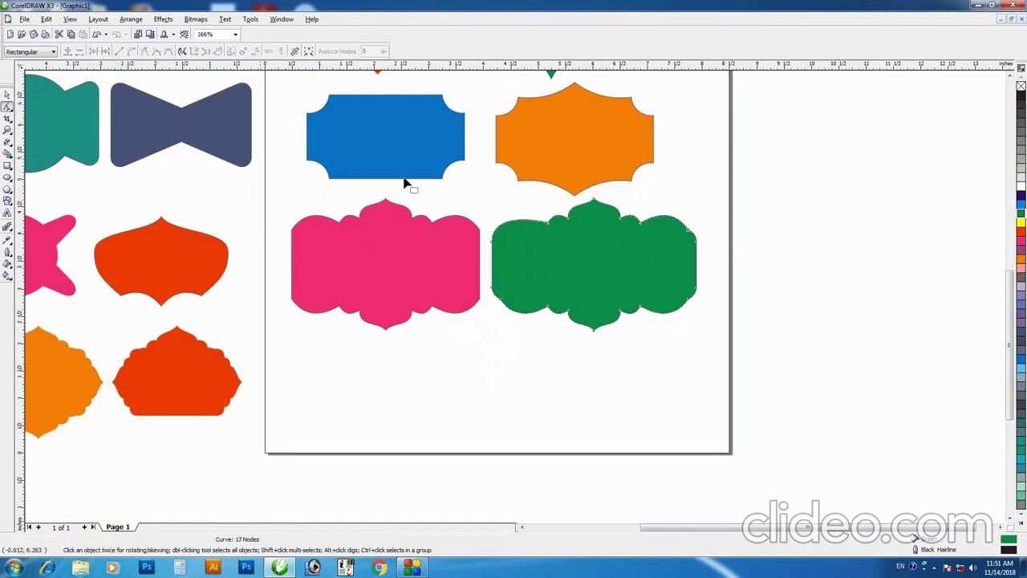
drag(667, 220, 702, 249)
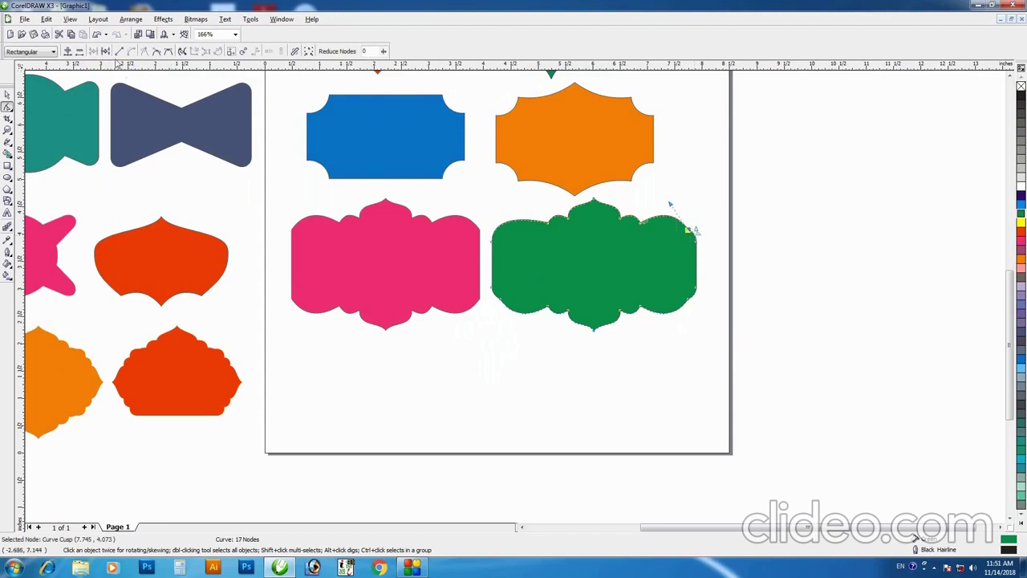
click(80, 51)
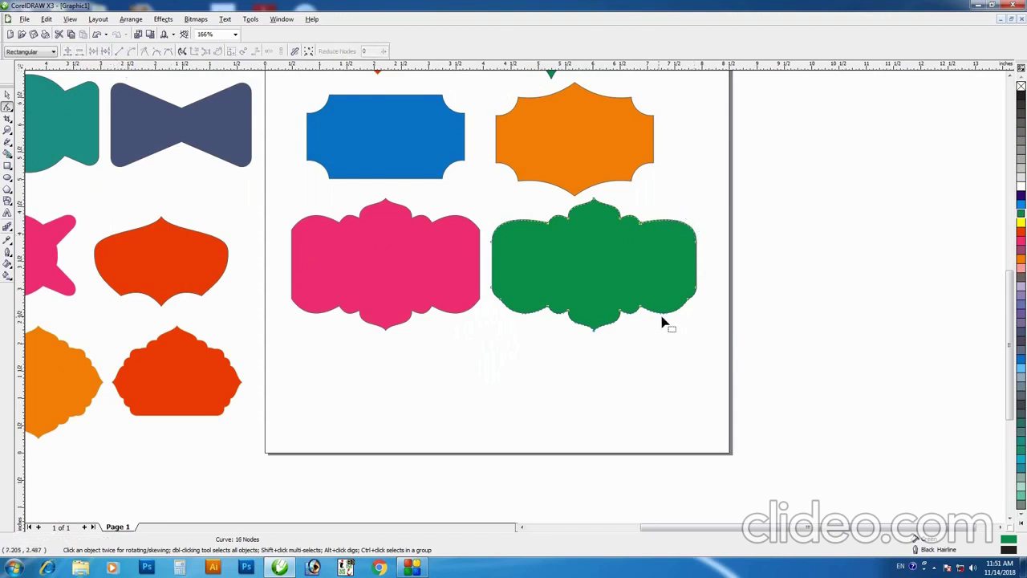
drag(680, 300, 693, 316)
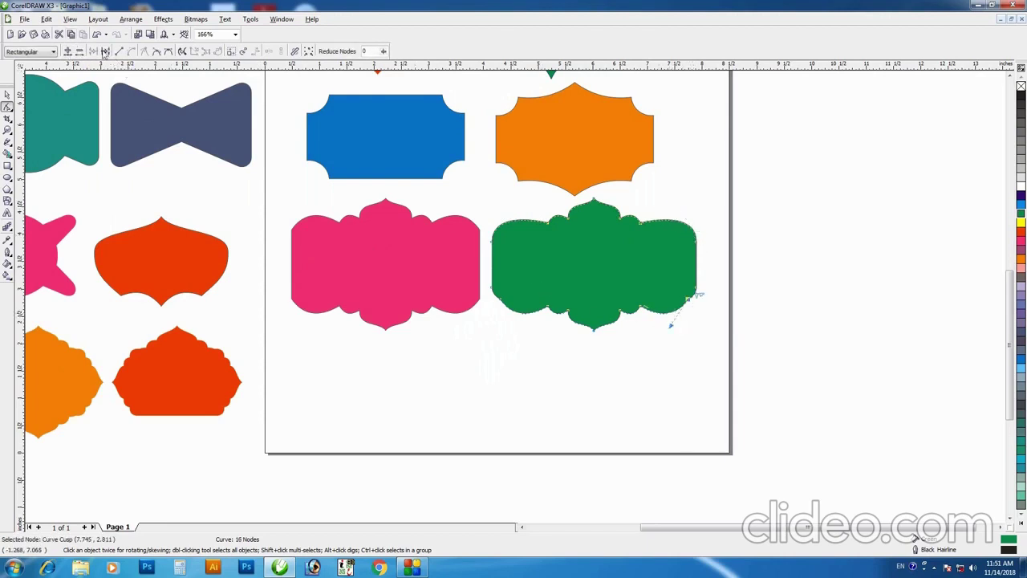
click(79, 51)
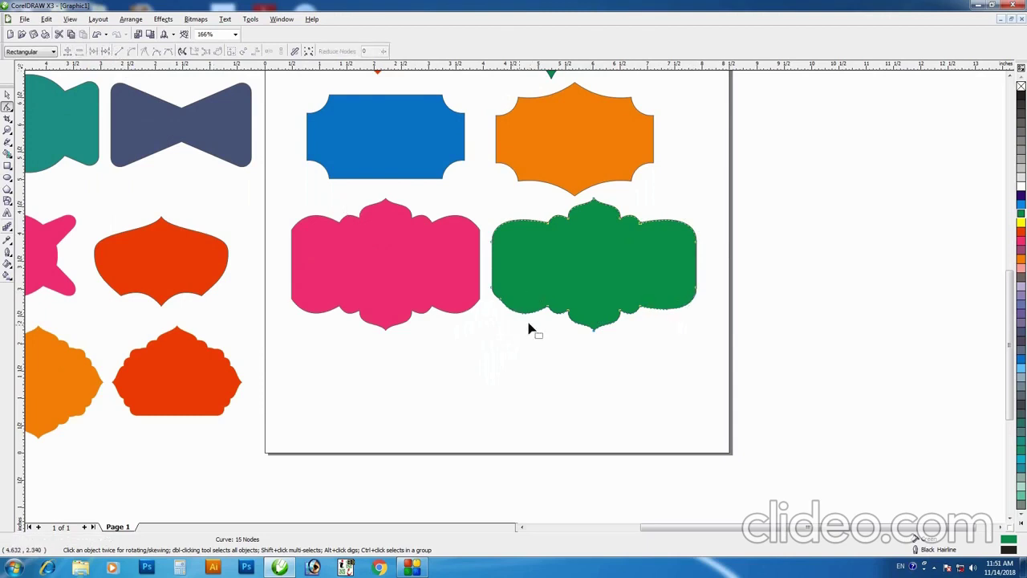
click(499, 298)
key(Delete)
- Nudge the green label into place and move the pink label off the page
key(space)
click(632, 405)
drag(615, 275, 618, 278)
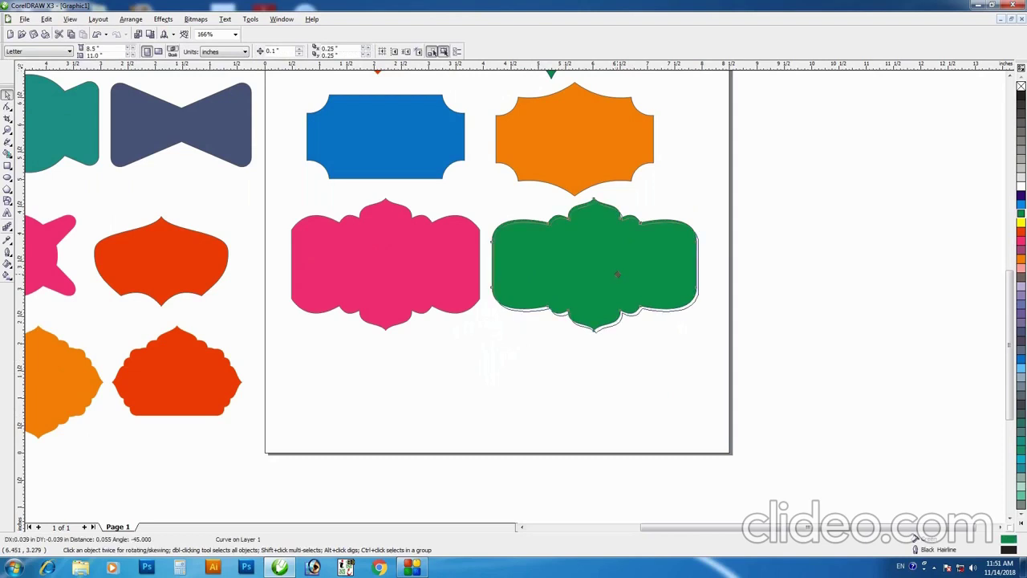
click(407, 268)
mouse_move(407, 269)
mouse_down()
mouse_move(930, 247)
mouse_move(400, 265)
mouse_up()
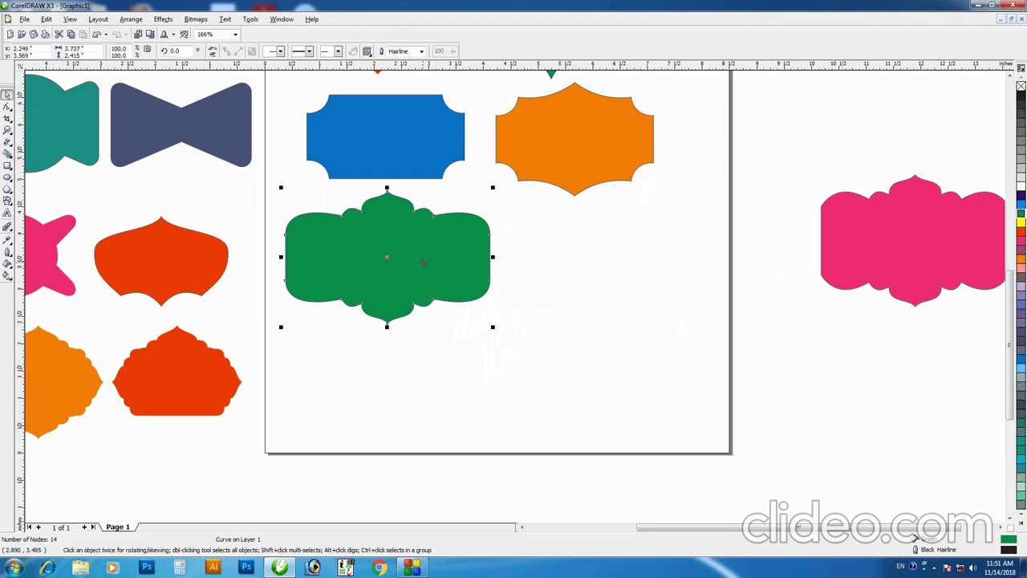
- Duplicate the green label to the right and rotate a copy of the red scalloped shape 270°
drag(422, 262, 637, 273)
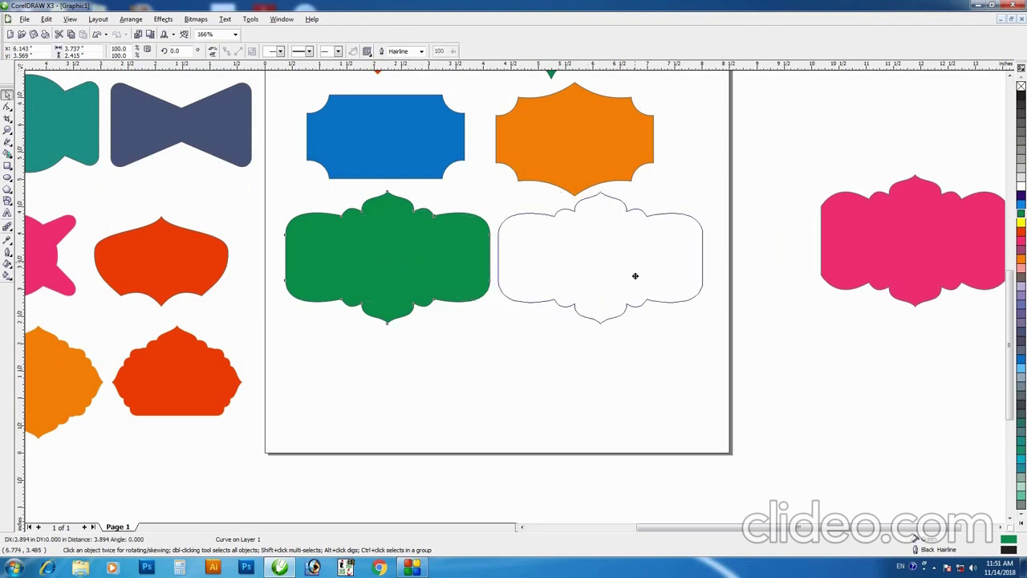
click(592, 239)
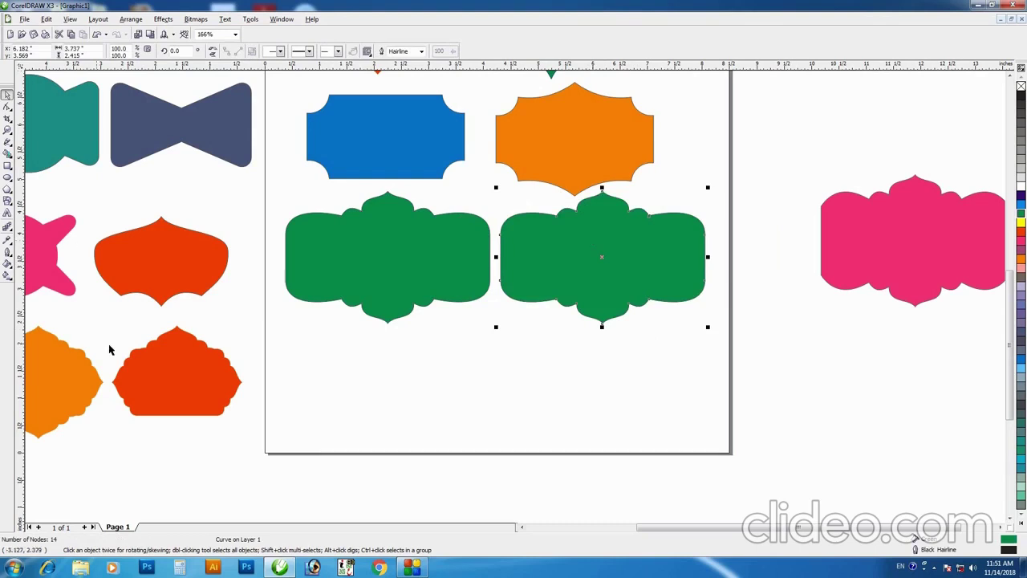
click(175, 386)
drag(178, 386, 706, 377)
click(736, 371)
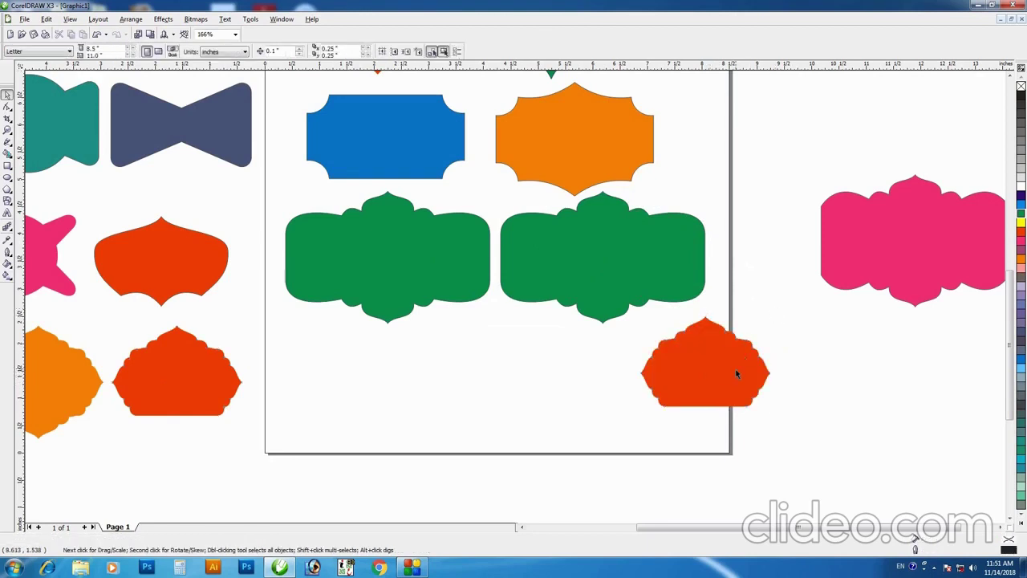
click(735, 372)
drag(775, 312, 751, 428)
- Position rotated red shapes at both ends of the green copy and weld them together
mouse_move(704, 361)
mouse_down()
mouse_move(706, 258)
mouse_move(507, 244)
mouse_up()
shift+click(688, 275)
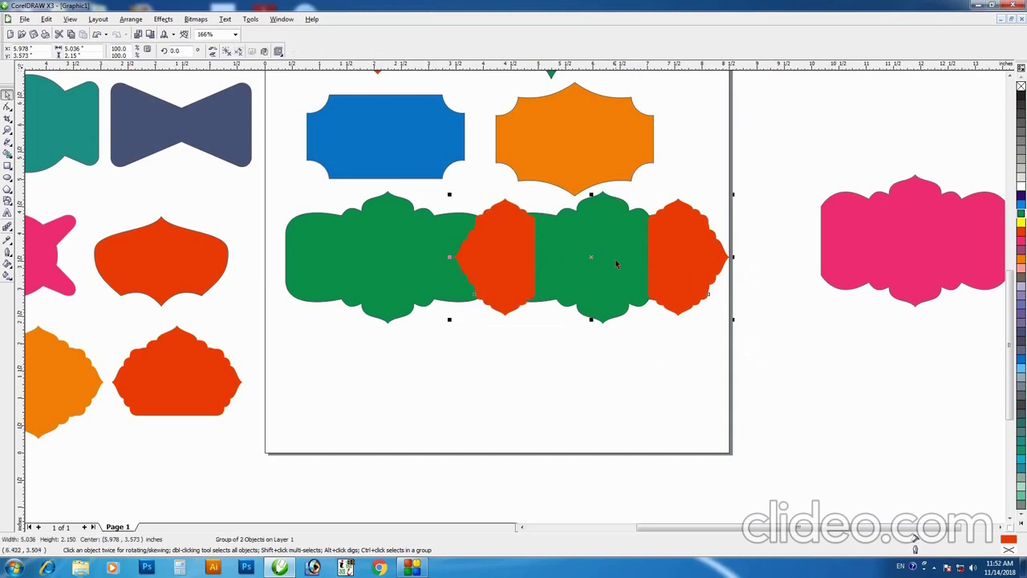
key(Right)
key(Right)
mouse_move(637, 278)
mouse_down()
mouse_move(637, 393)
mouse_move(598, 369)
mouse_up()
click(278, 50)
click(758, 388)
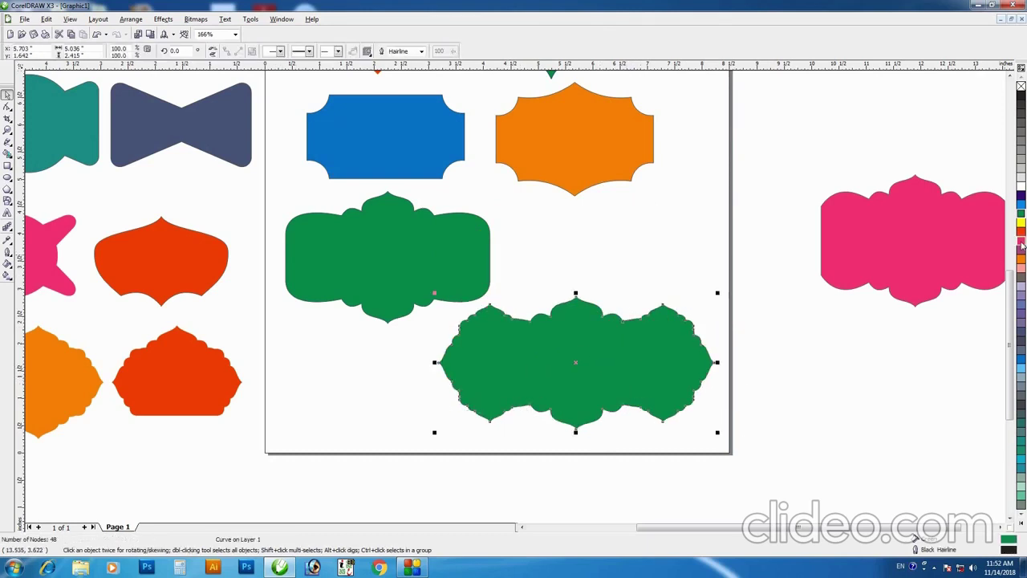
- Fill the new welded label copy with pink
click(1020, 241)
key(z)
drag(349, 223, 772, 454)
key(space)
click(667, 474)
click(543, 367)
key(space)
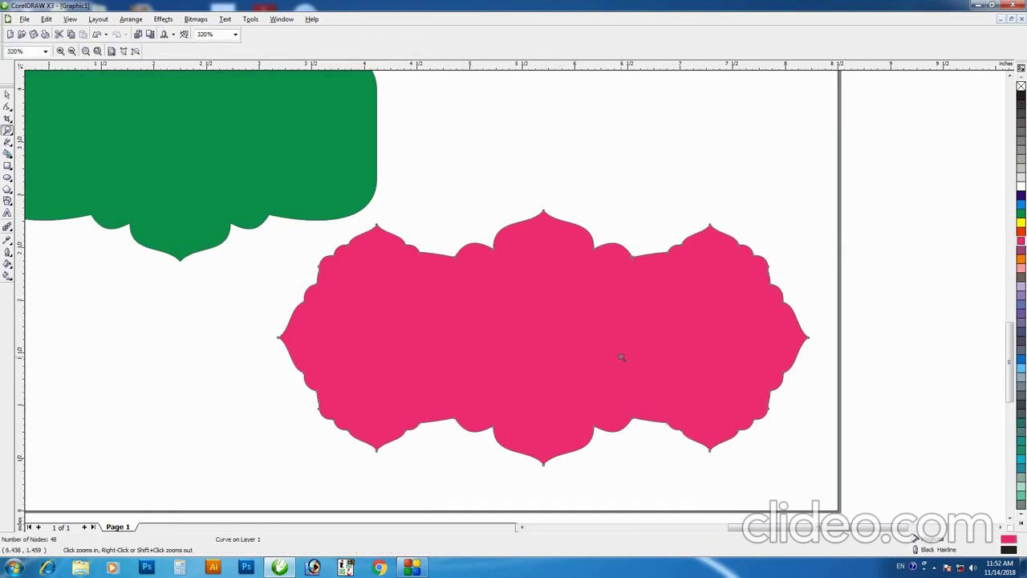
right_click(621, 357)
key(space)
- Place the pink label beside the green one and scale both down to fit the page
drag(626, 360, 698, 273)
shift+click(426, 254)
drag(425, 254, 411, 252)
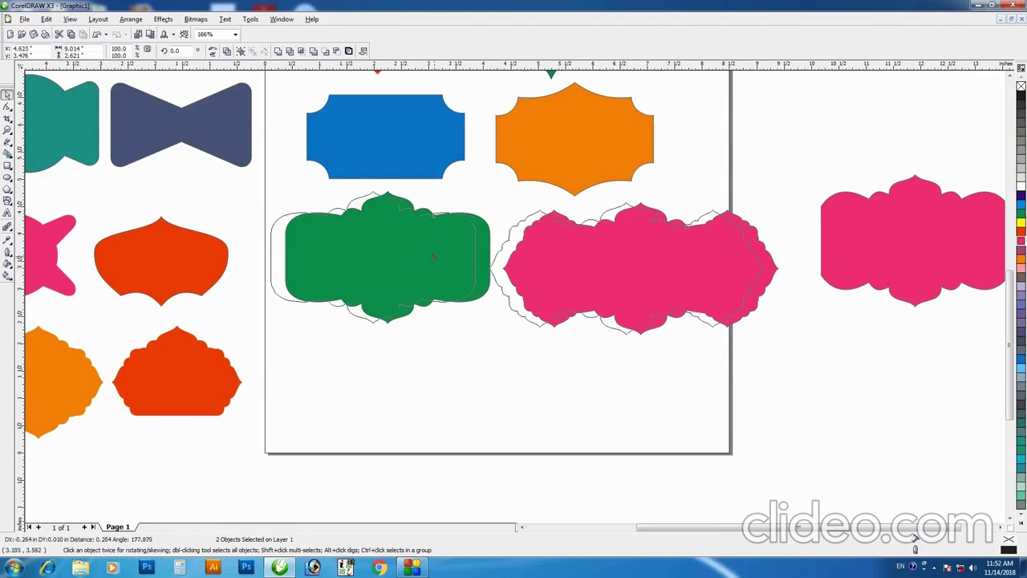
drag(758, 185, 715, 201)
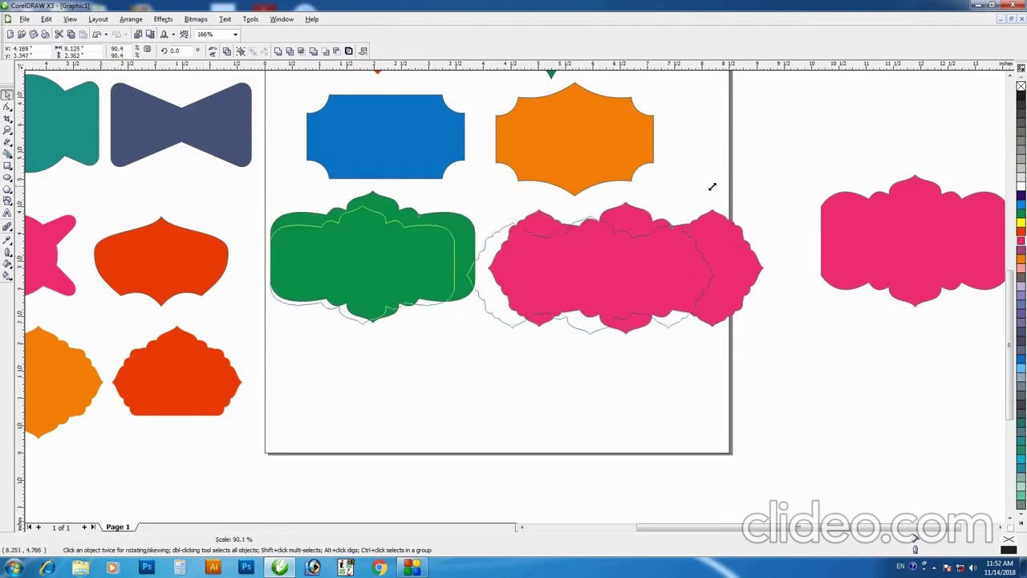
drag(600, 280, 613, 268)
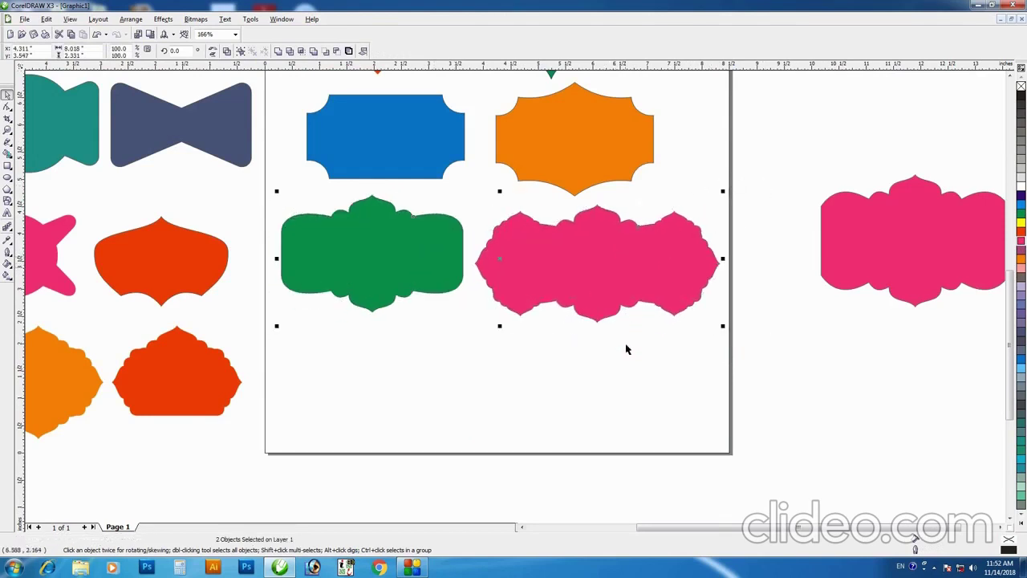
click(625, 367)
key(z)
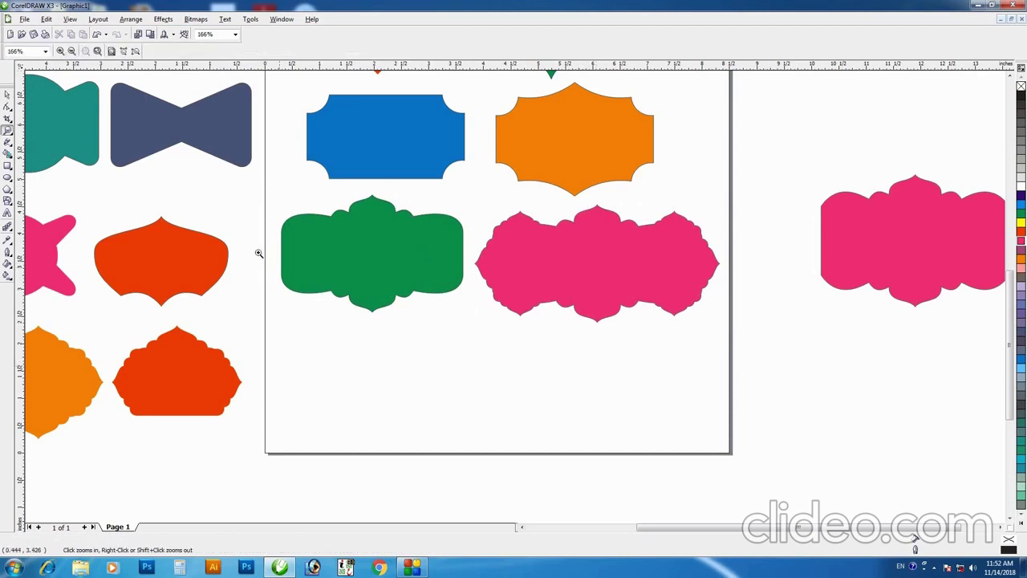
- Combine two mirrored copies of the red scalloped shape into one green double-lobed shape
right_click(472, 277)
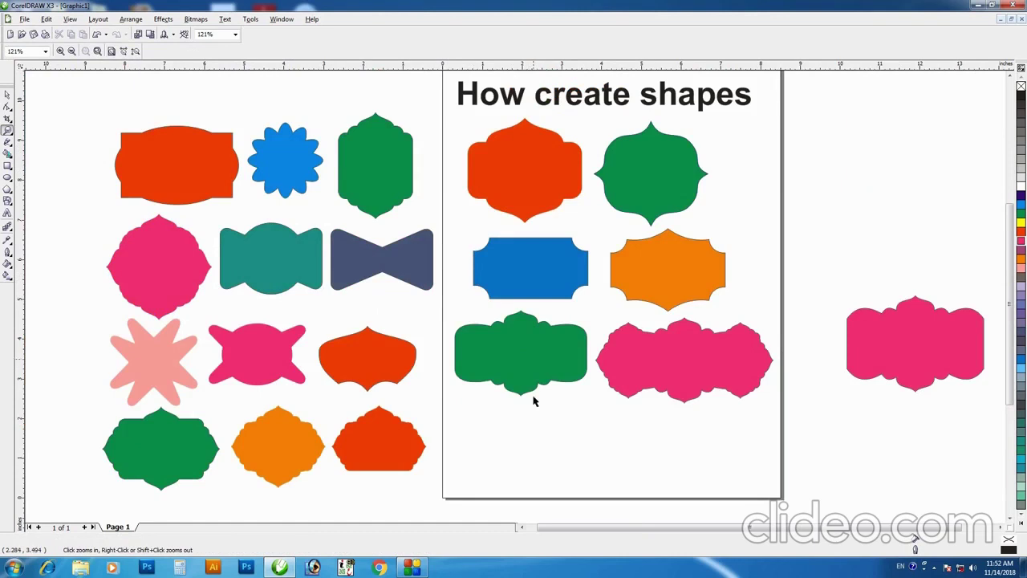
key(space)
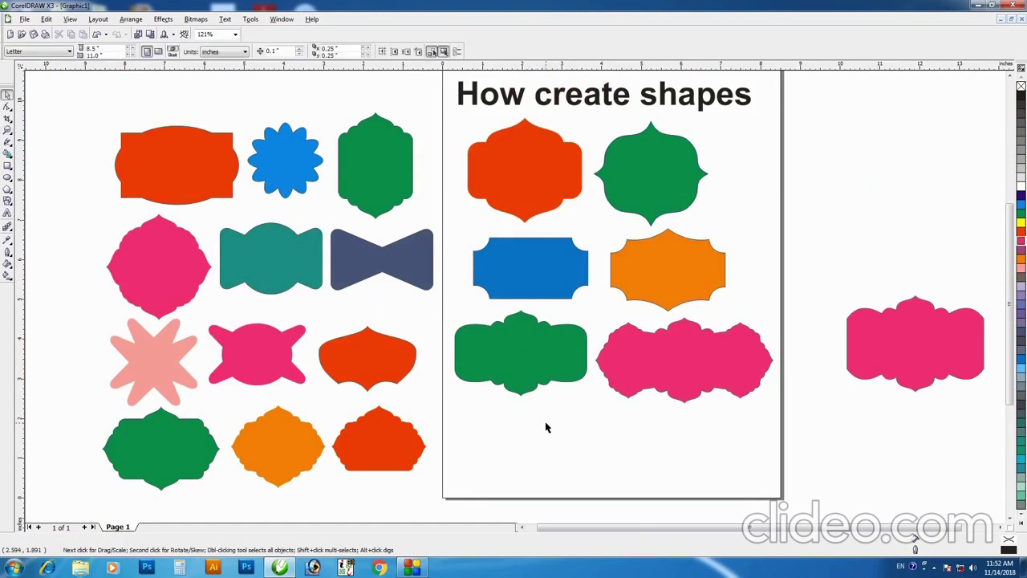
click(377, 454)
drag(383, 442, 589, 430)
mouse_move(583, 389)
mouse_down()
mouse_move(579, 479)
mouse_move(588, 474)
mouse_up()
shift+click(588, 429)
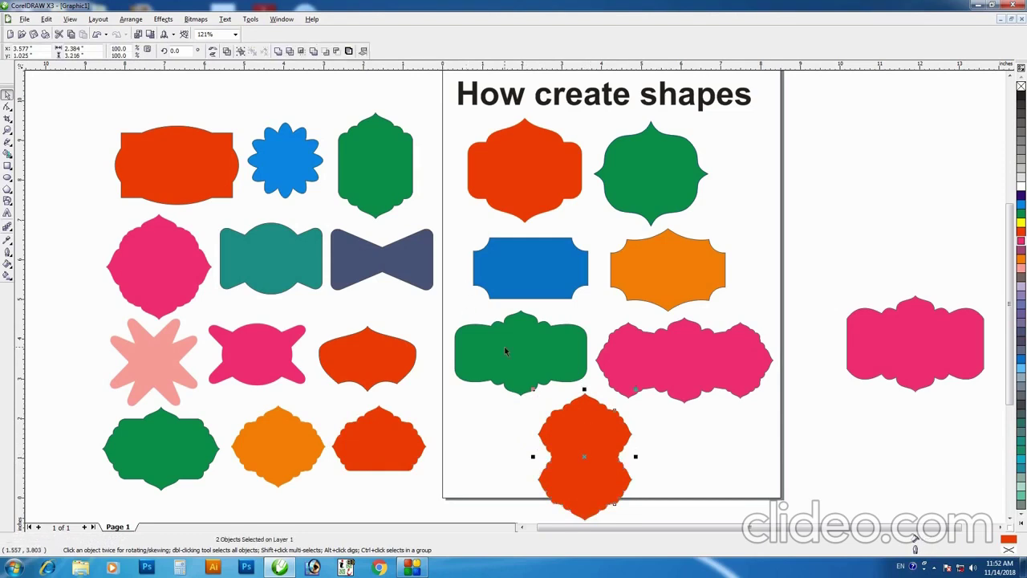
click(1021, 213)
click(279, 51)
- Place the new shape at the top row's right, shrink it to about 89%, and fill it red-orange
drag(593, 452, 688, 421)
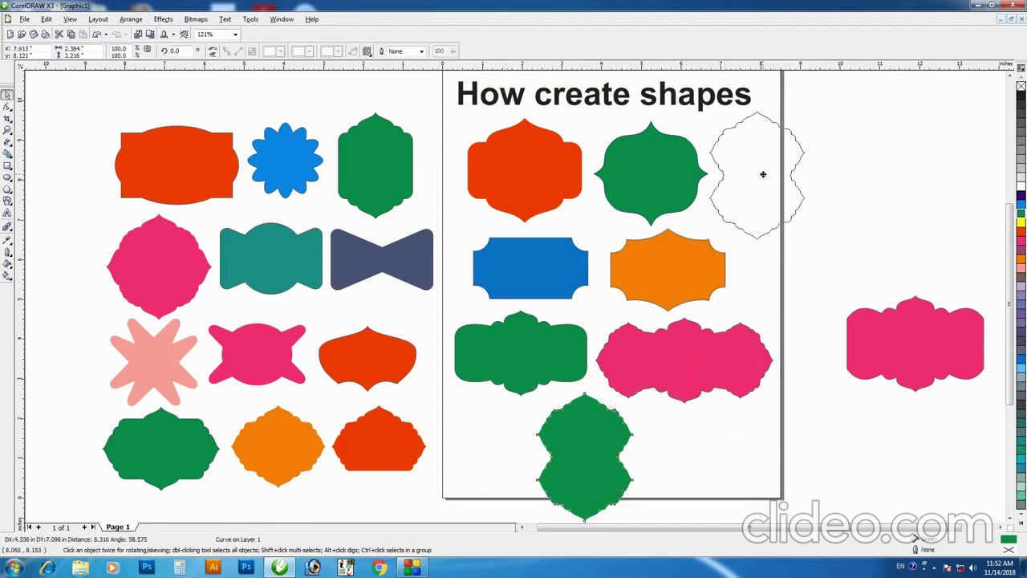
drag(766, 237, 765, 141)
click(686, 174)
shift+click(535, 173)
drag(534, 173, 520, 173)
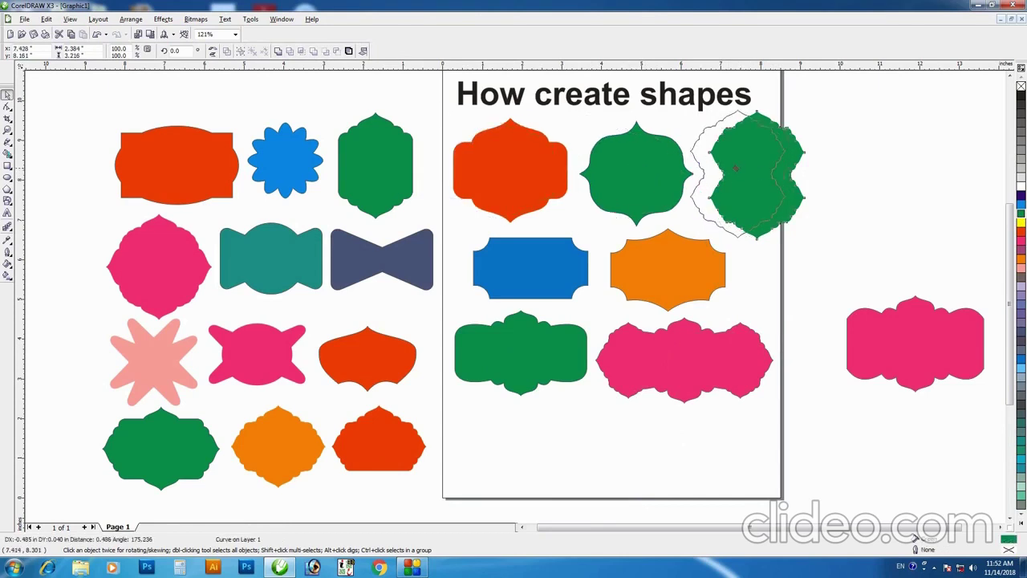
drag(753, 170, 735, 168)
drag(637, 171, 626, 170)
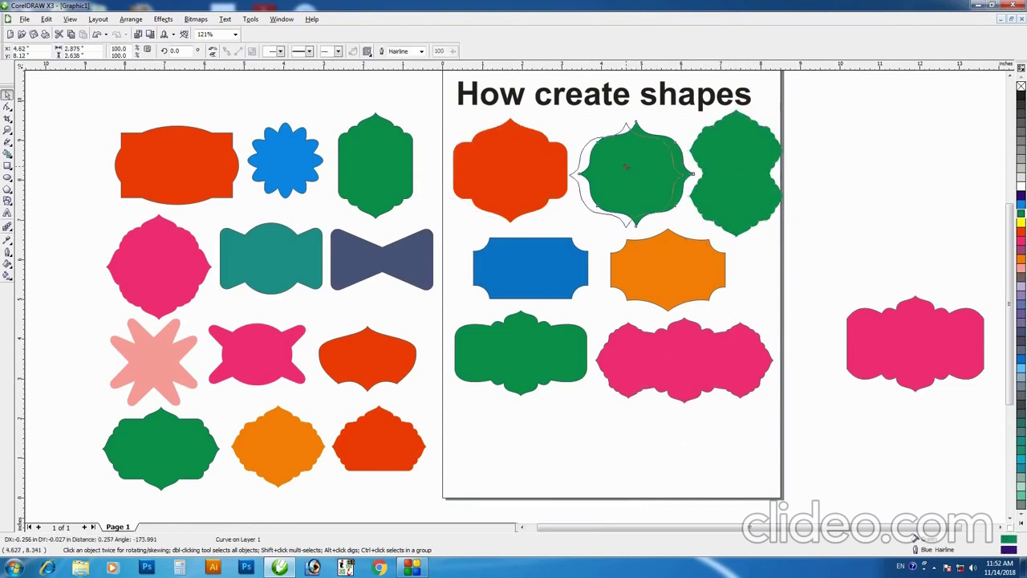
drag(787, 106, 778, 113)
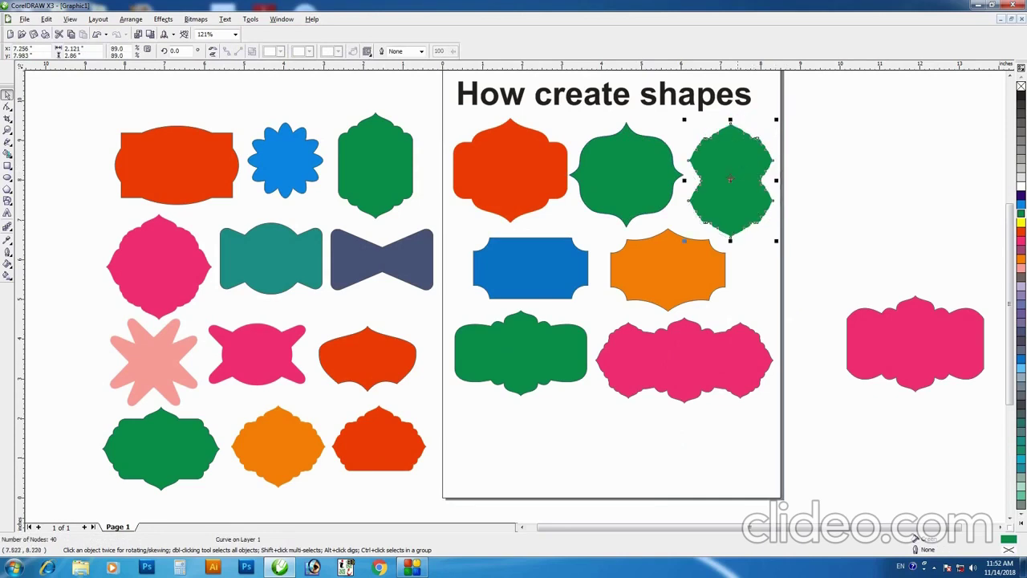
click(1020, 232)
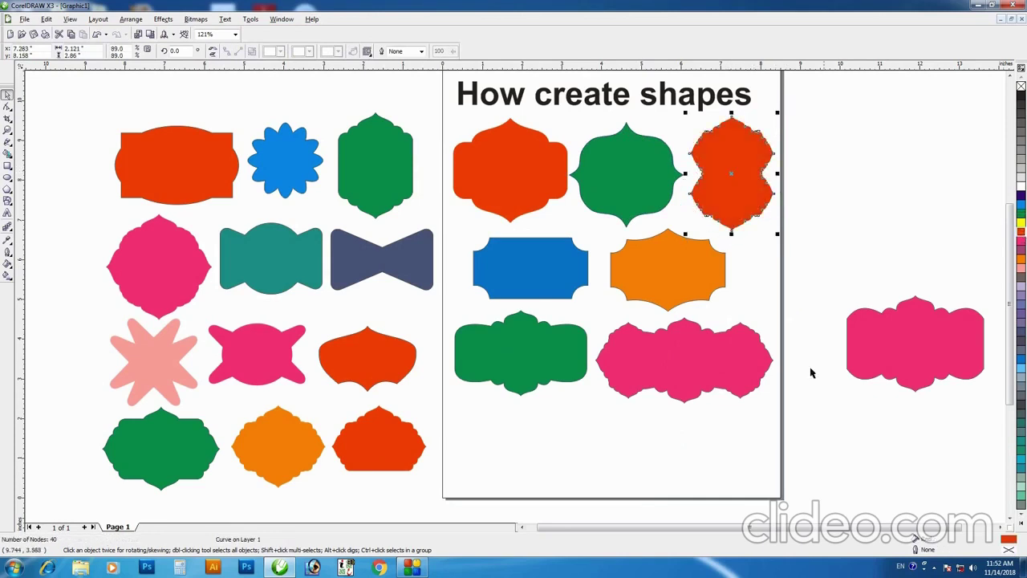
click(811, 447)
click(660, 355)
click(531, 443)
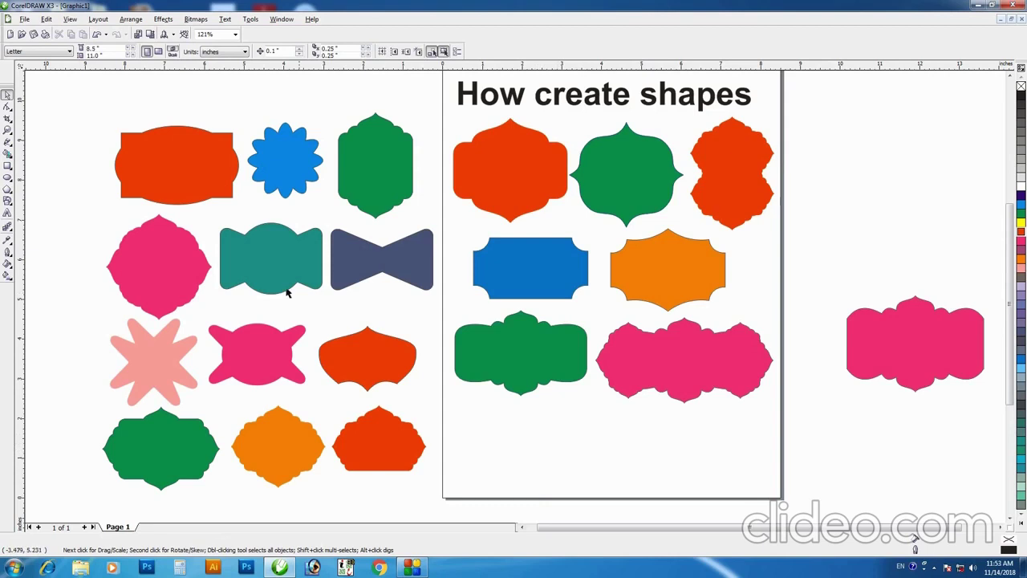
- Copy the tall green label below the rows and trim off its lower part with a rectangle
click(168, 251)
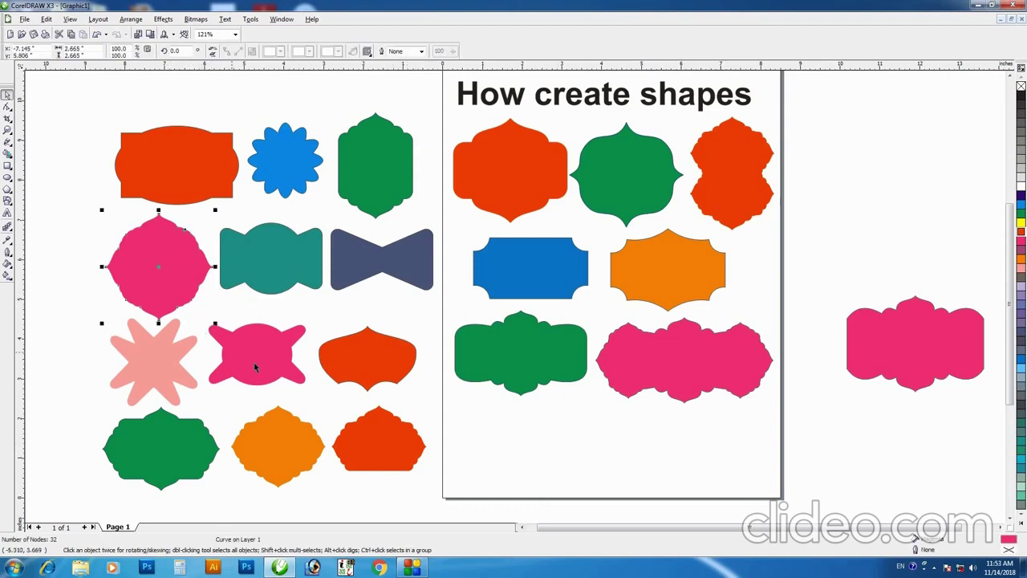
click(361, 172)
drag(391, 158, 595, 446)
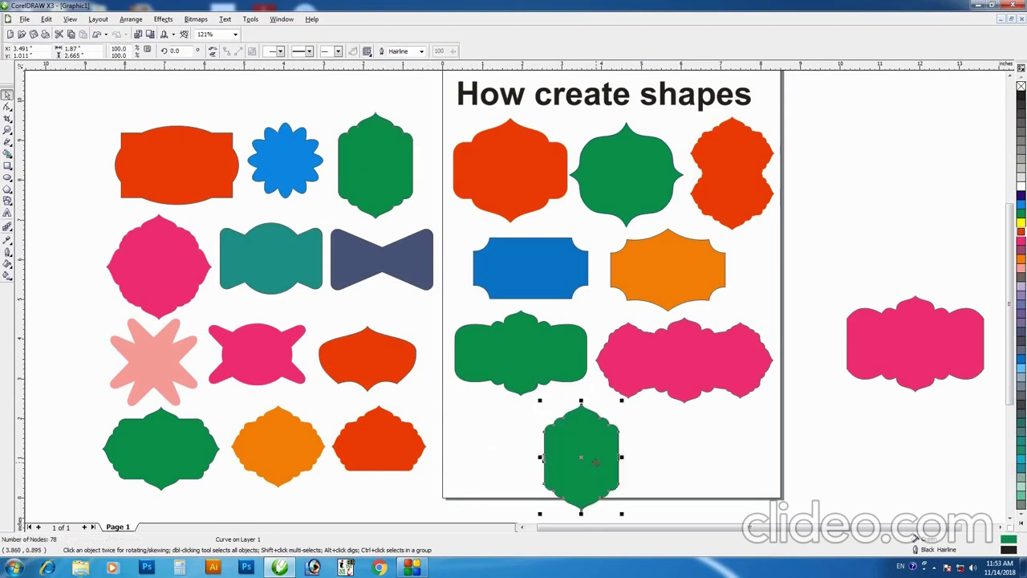
click(7, 165)
drag(509, 466, 688, 521)
key(space)
shift+click(577, 406)
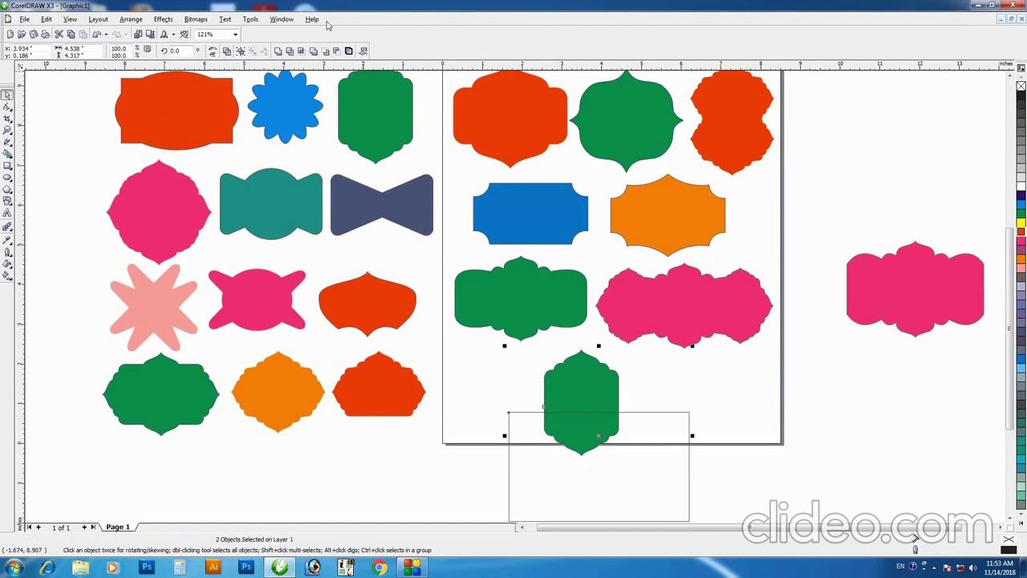
click(290, 52)
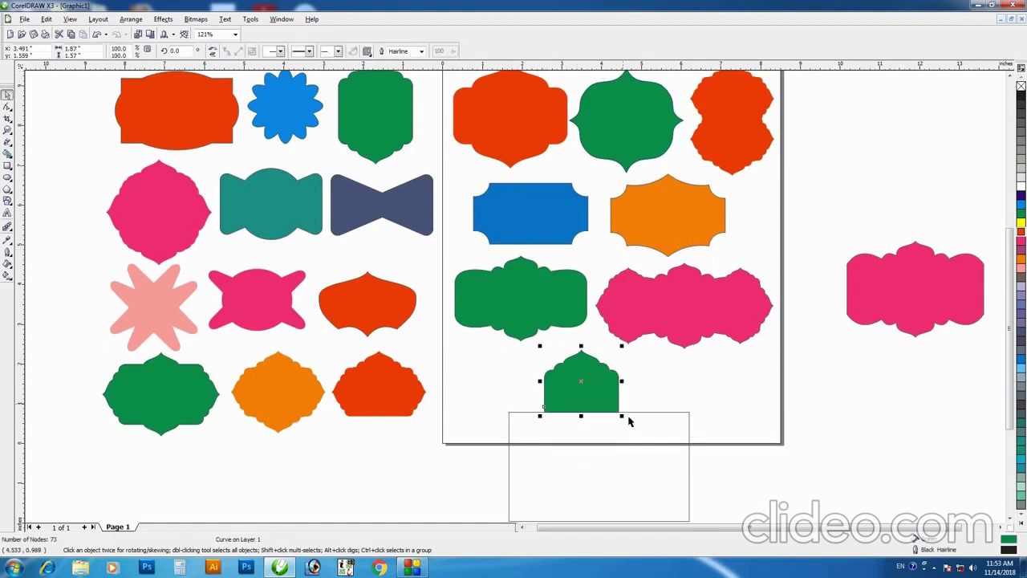
key(Delete)
- Stretch the trimmed shape's lower nodes downward and move the green tag left
click(574, 395)
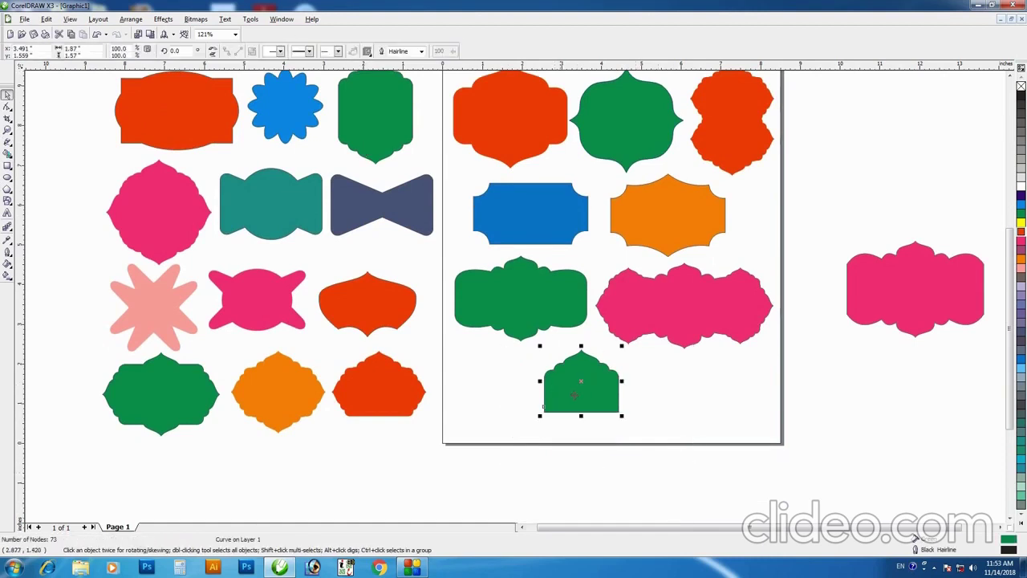
key(F10)
mouse_move(526, 388)
mouse_down()
mouse_move(645, 440)
mouse_move(618, 473)
mouse_up()
key(space)
drag(584, 422, 504, 415)
key(z)
scroll(537, 389, down, 1)
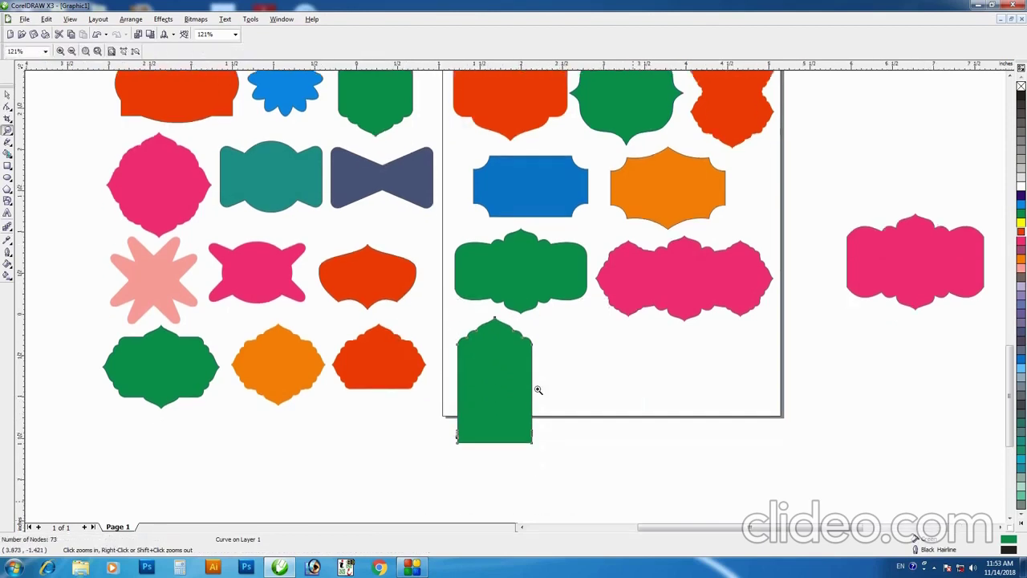
click(537, 390)
key(space)
drag(479, 271, 469, 271)
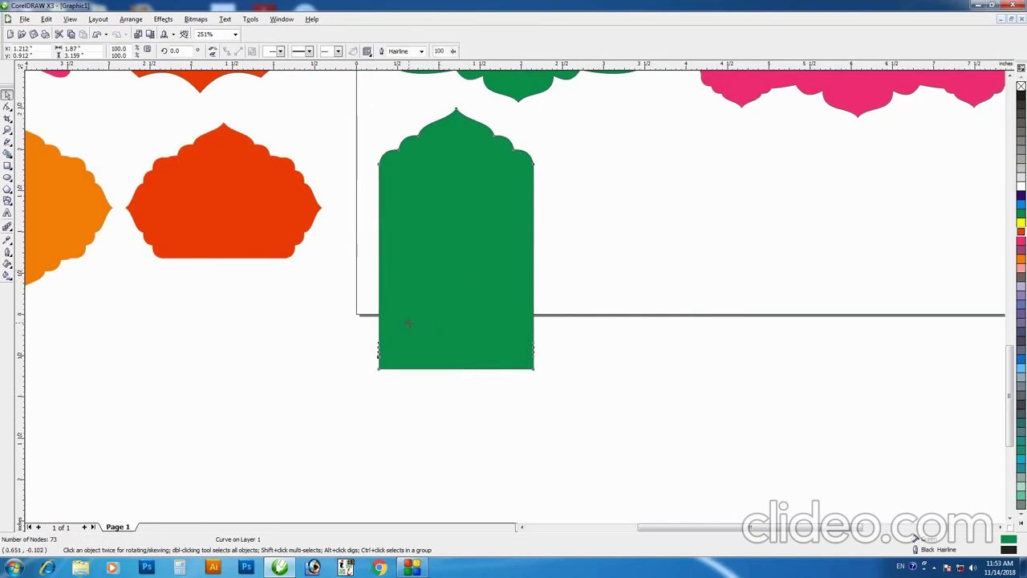
- Delete the tag's bottom nodes and add new nodes along its lower outline
key(F10)
drag(335, 313, 595, 367)
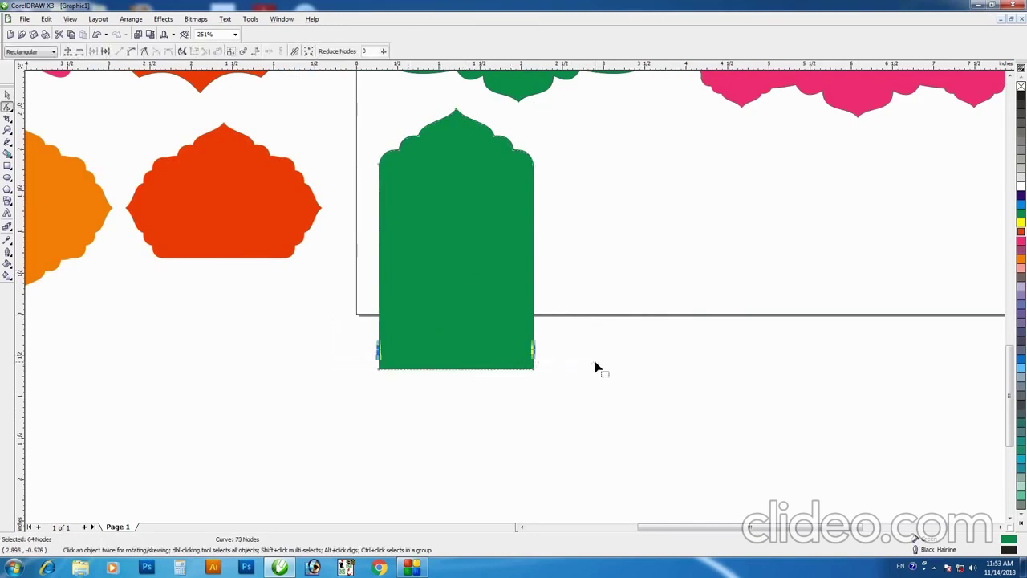
key(Delete)
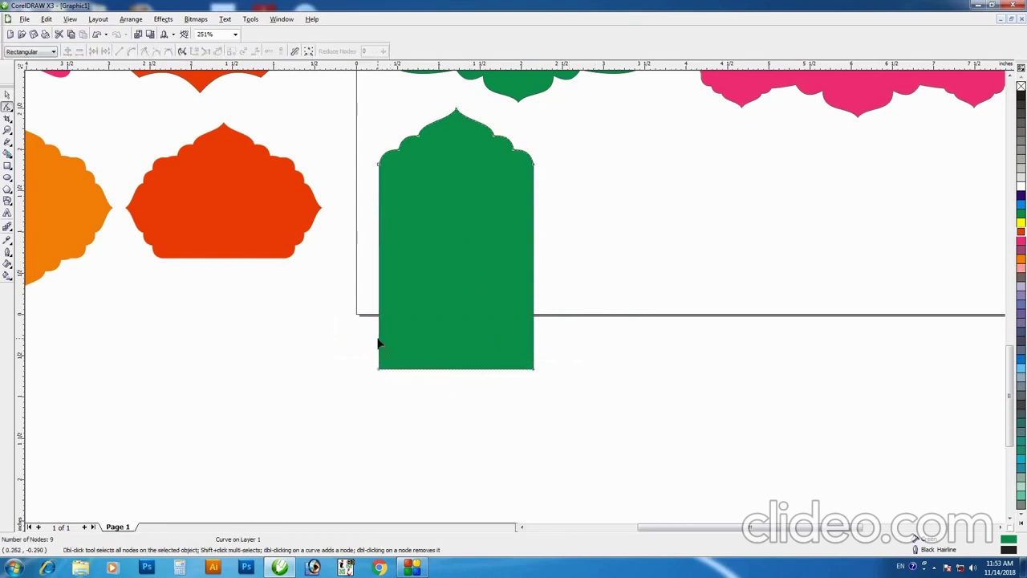
double_click(379, 349)
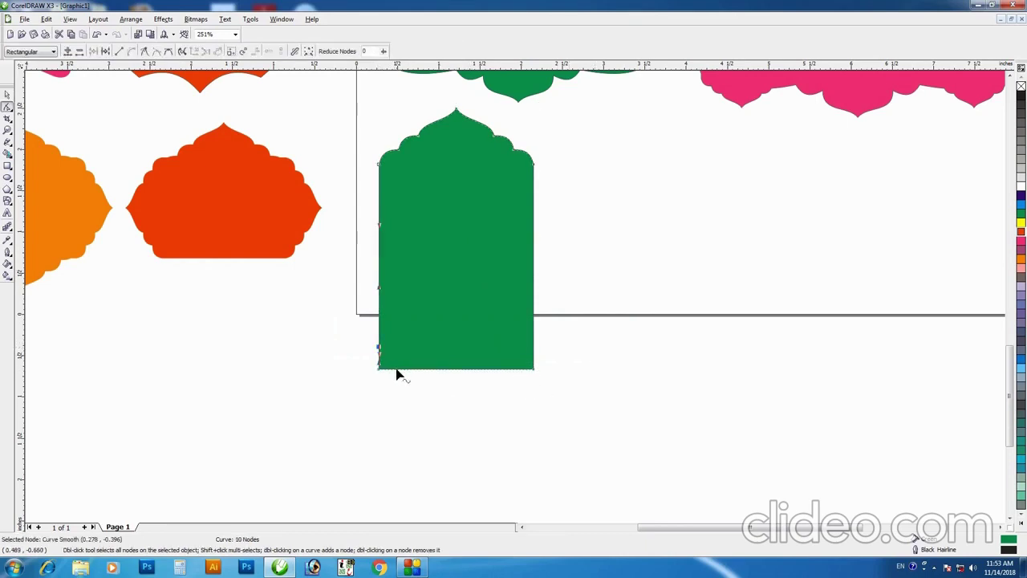
double_click(397, 369)
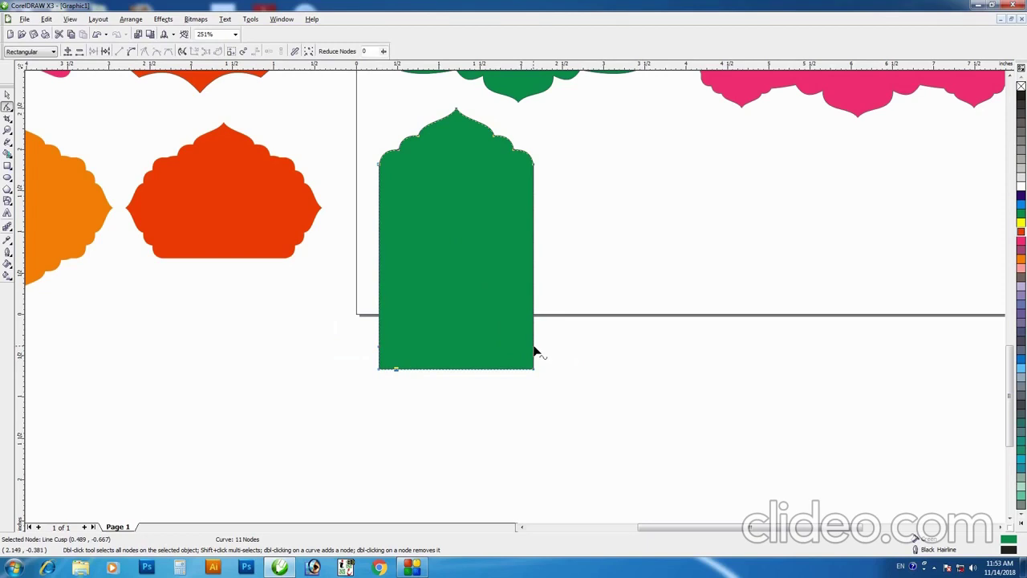
double_click(506, 370)
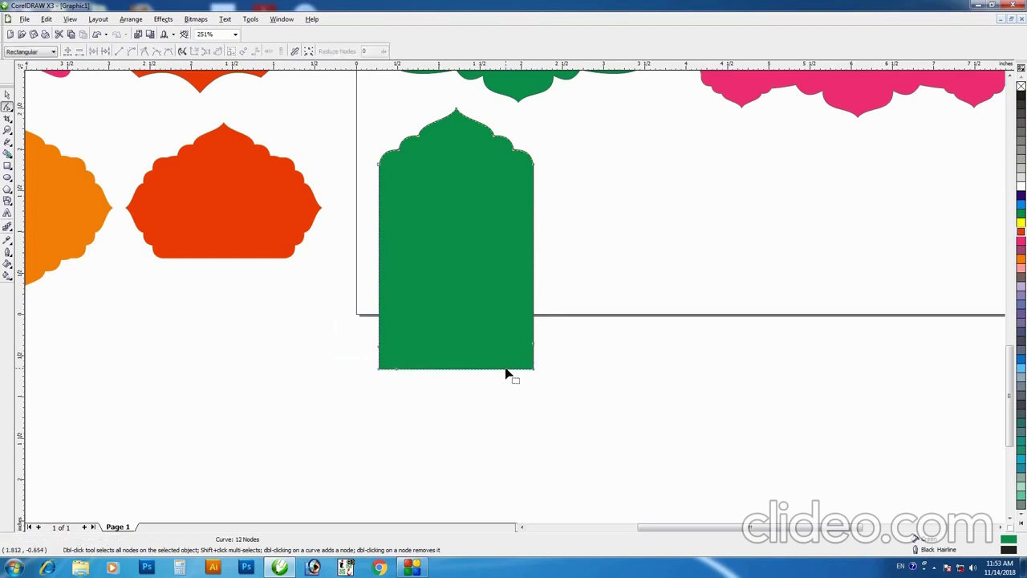
drag(351, 337, 536, 378)
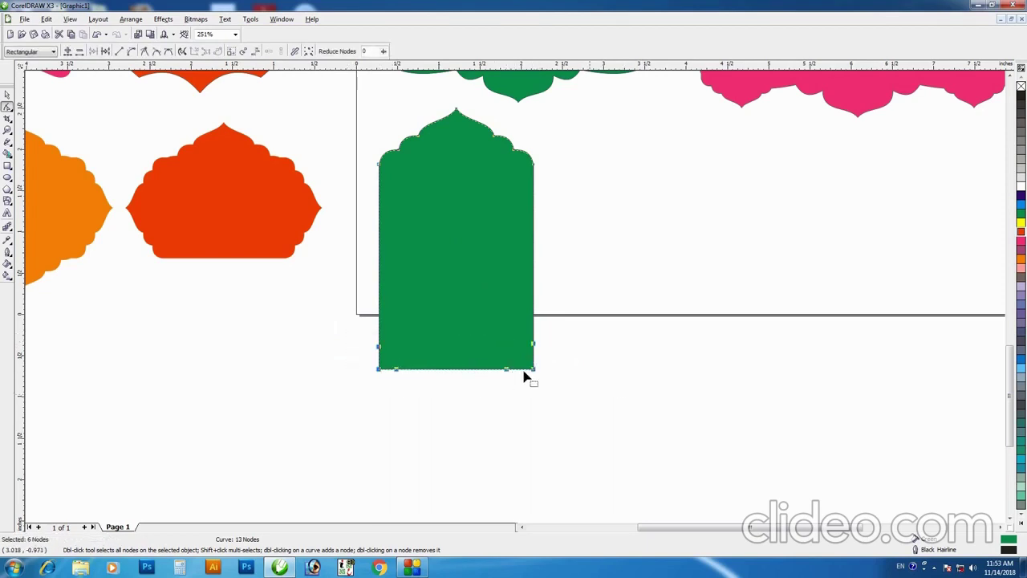
click(131, 51)
click(536, 371)
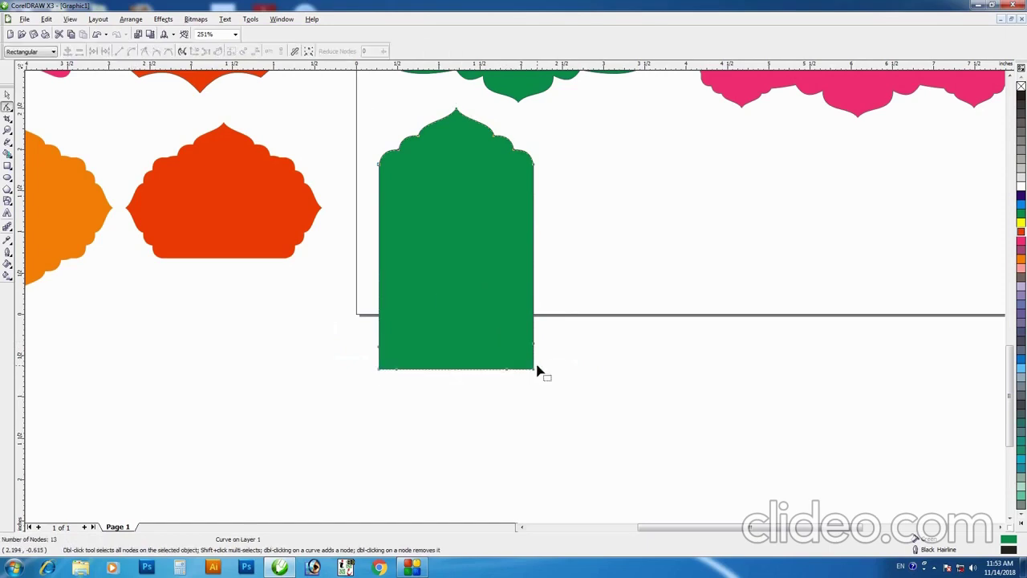
click(379, 371)
key(space)
click(507, 424)
- Shrink the arched tag, move it up, and fill it black
click(465, 322)
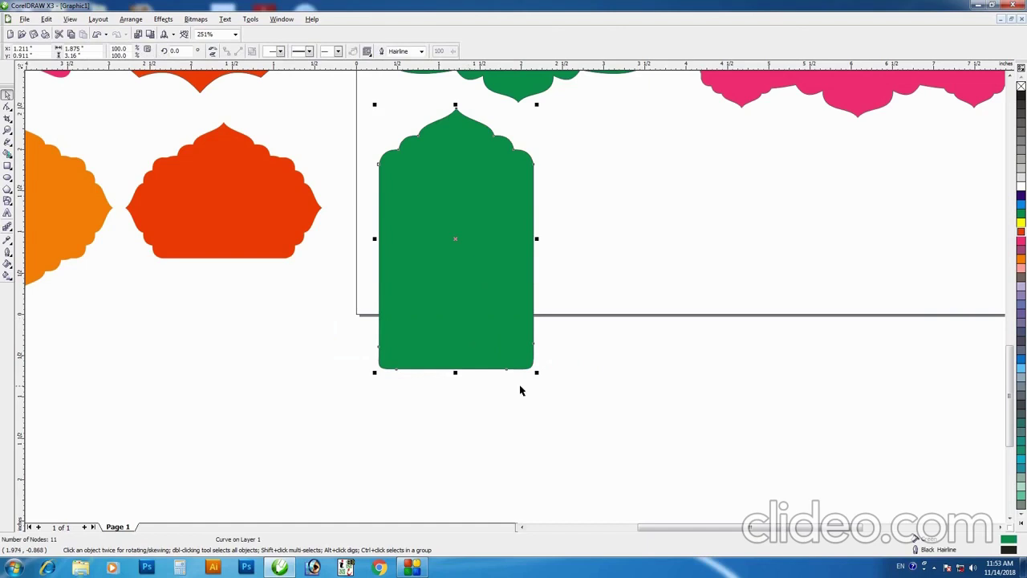
drag(535, 370, 523, 352)
drag(477, 312, 446, 265)
drag(515, 307, 507, 299)
click(1022, 95)
key(z)
key(F3)
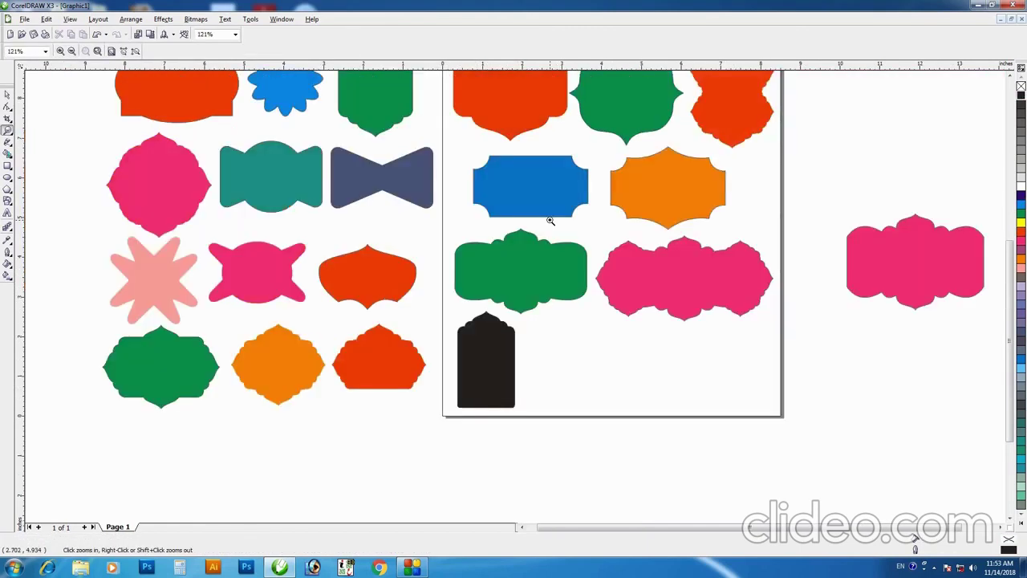
key(space)
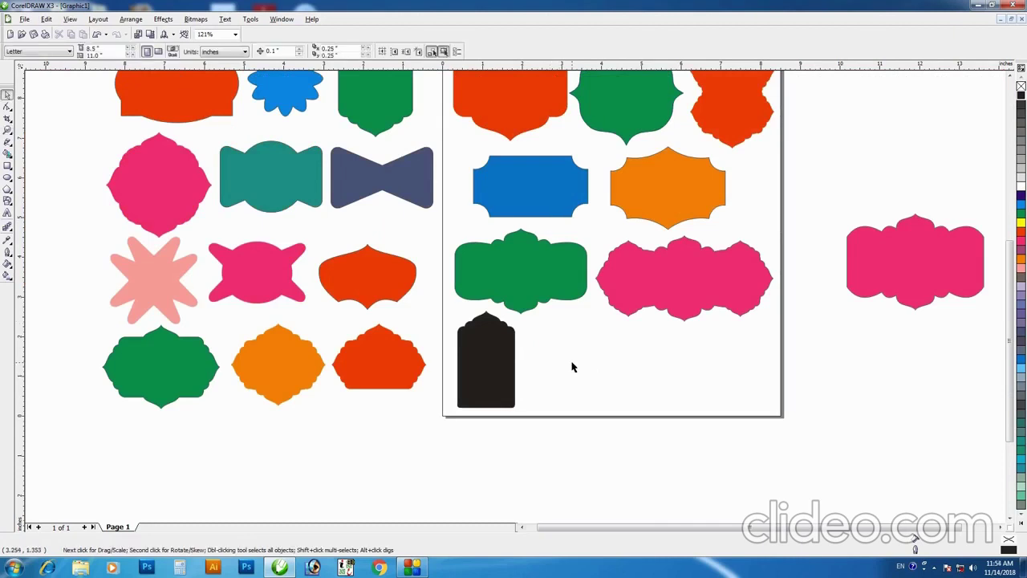
- Draw a rectangle right of the black tag and convert it to curves with Ctrl+Q
key(z)
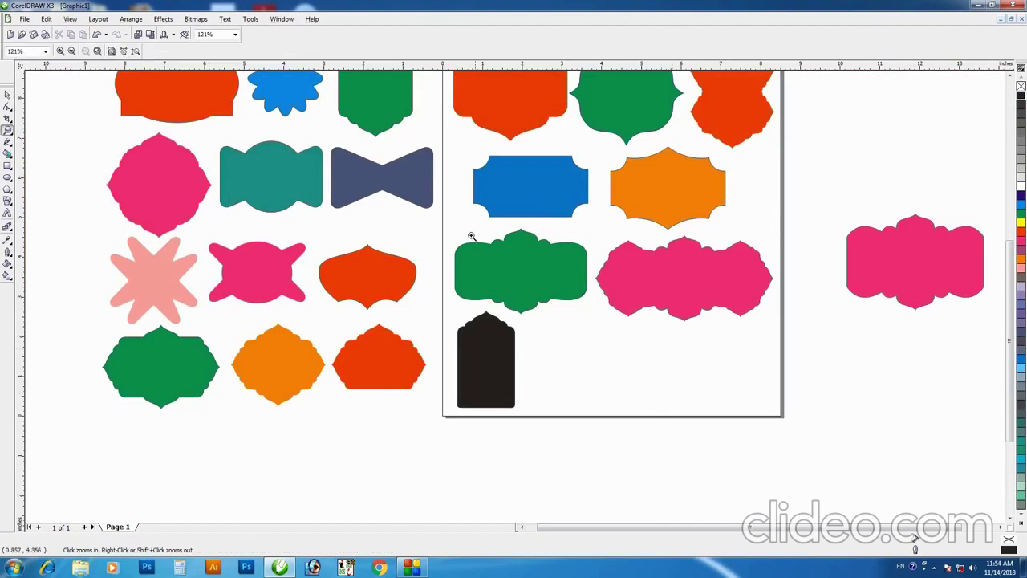
drag(392, 134, 836, 500)
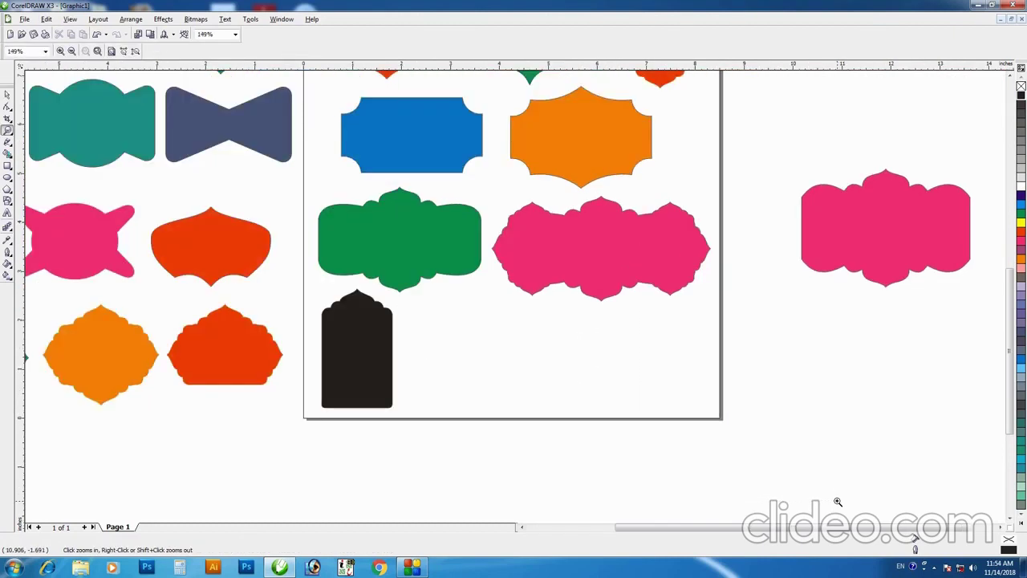
key(space)
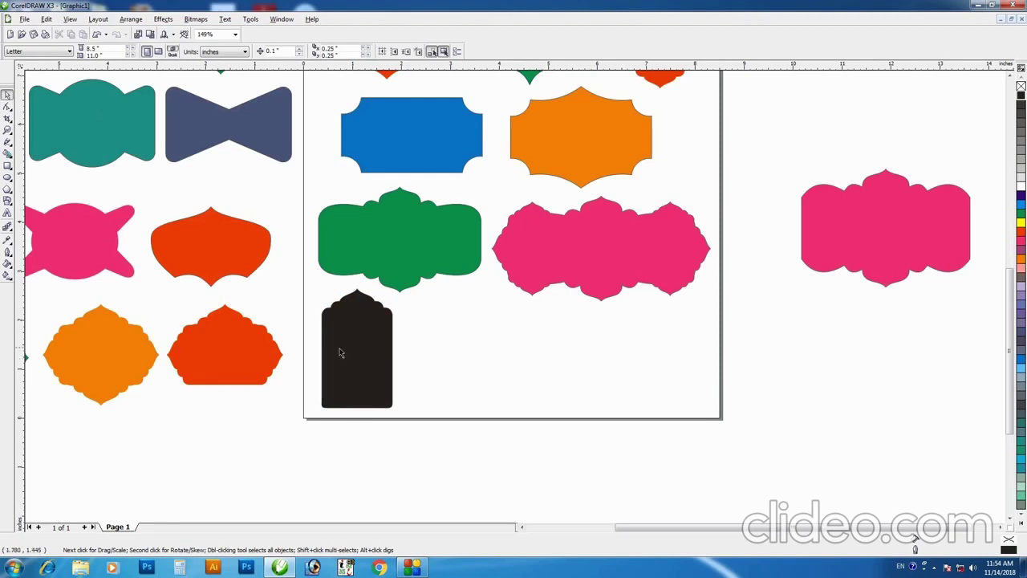
click(7, 166)
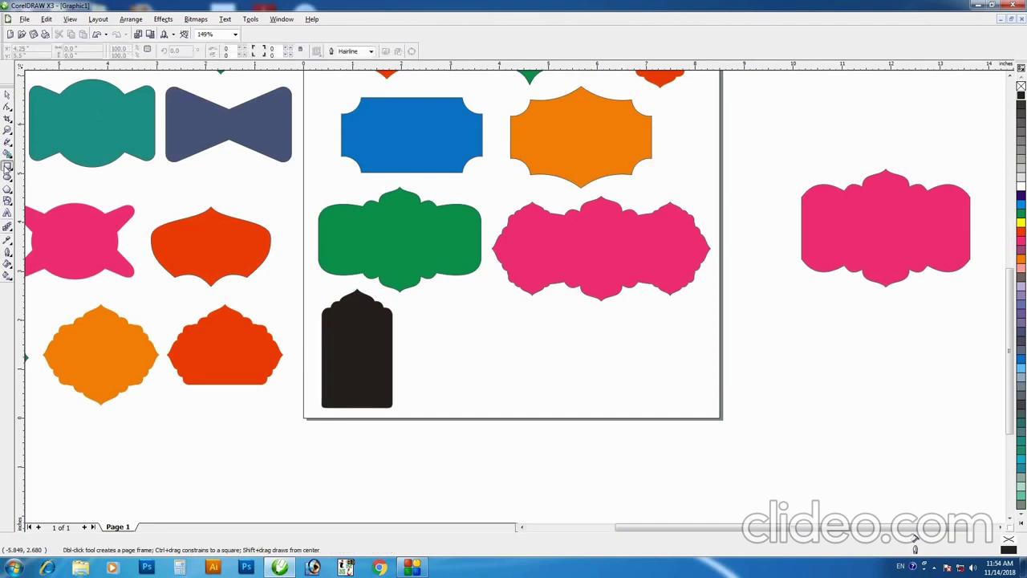
mouse_move(471, 331)
mouse_down()
mouse_move(619, 414)
mouse_move(599, 408)
mouse_up()
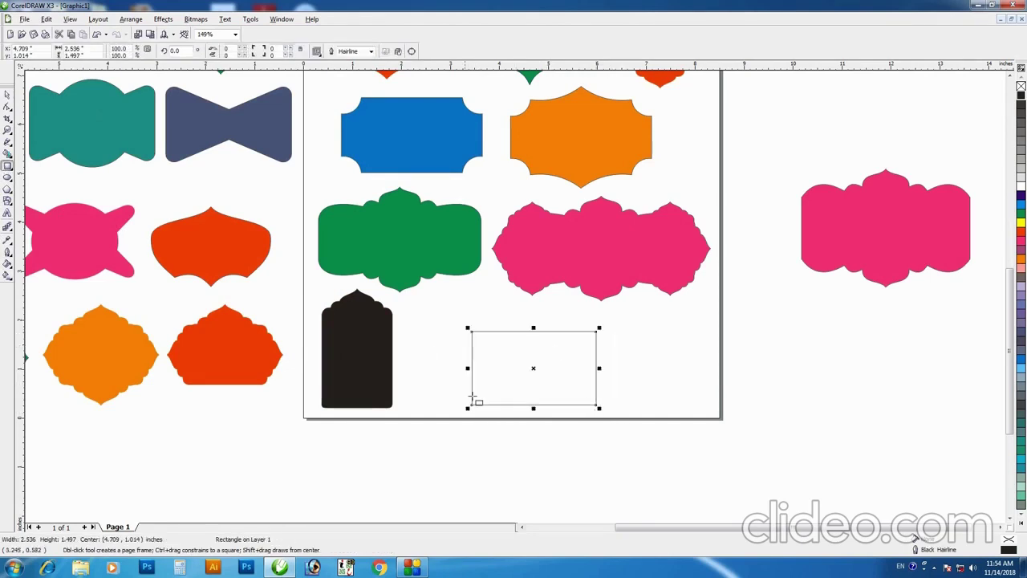
key(ctrl+q)
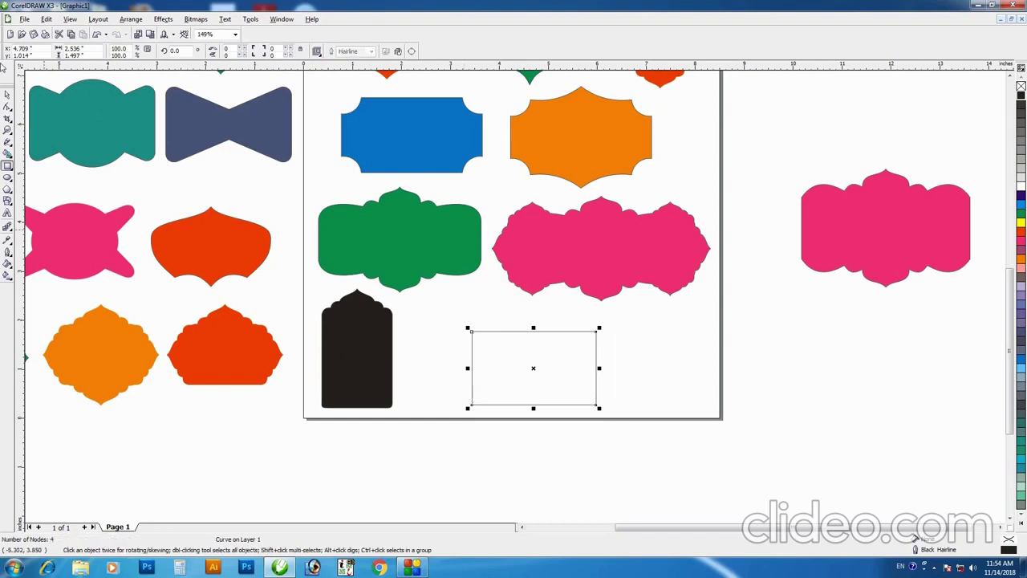
- Bend the rectangle's top edge upward into a gentle arch
click(8, 107)
drag(417, 296, 710, 427)
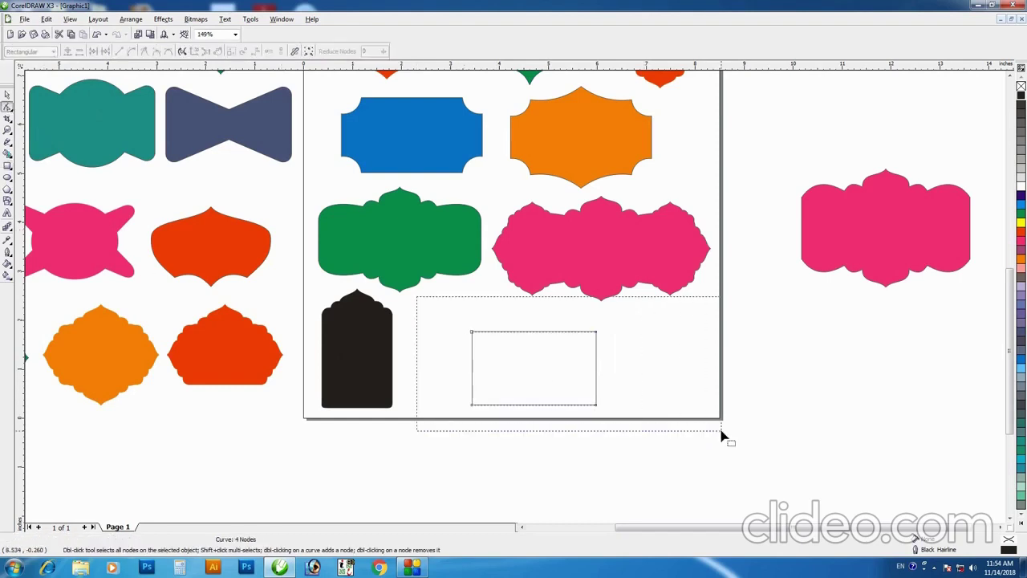
click(573, 349)
drag(529, 333, 528, 322)
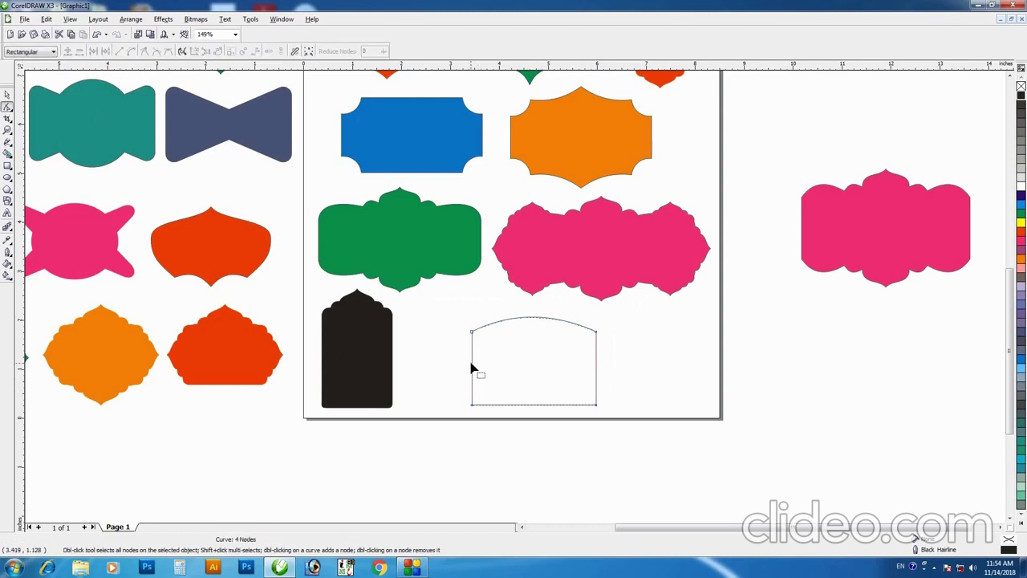
drag(444, 320, 672, 446)
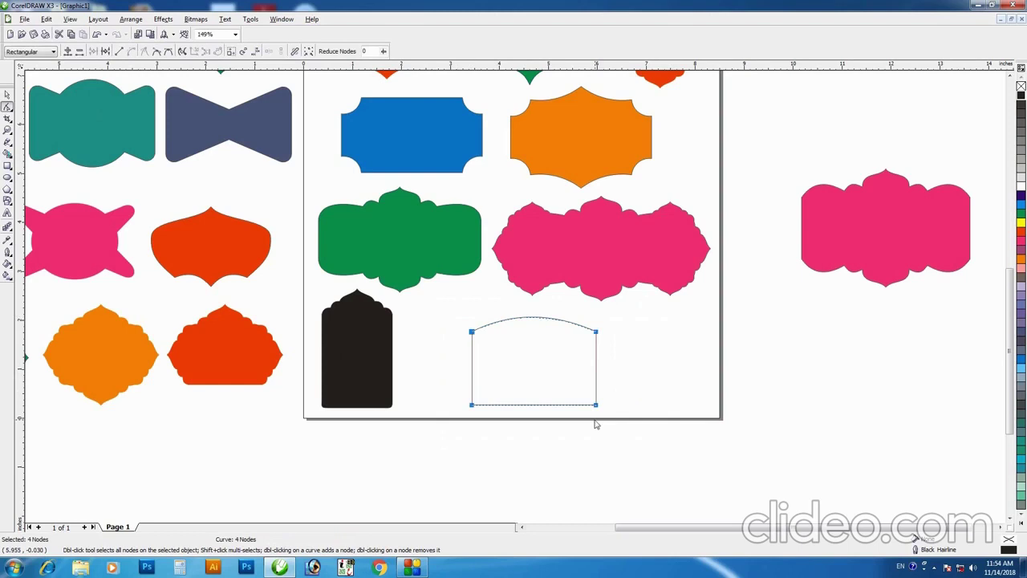
key(space)
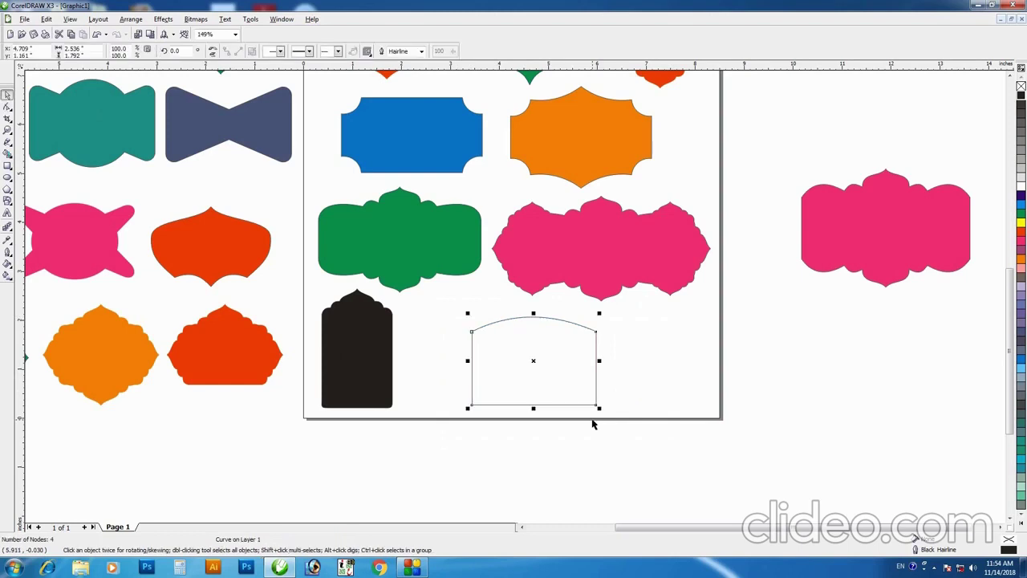
drag(556, 361, 862, 383)
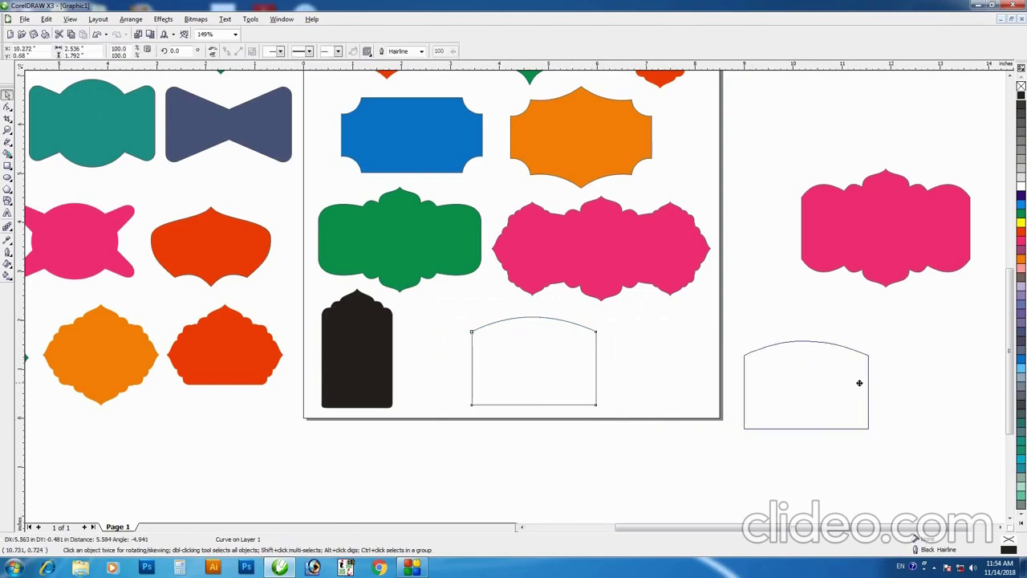
key(ctrl+z)
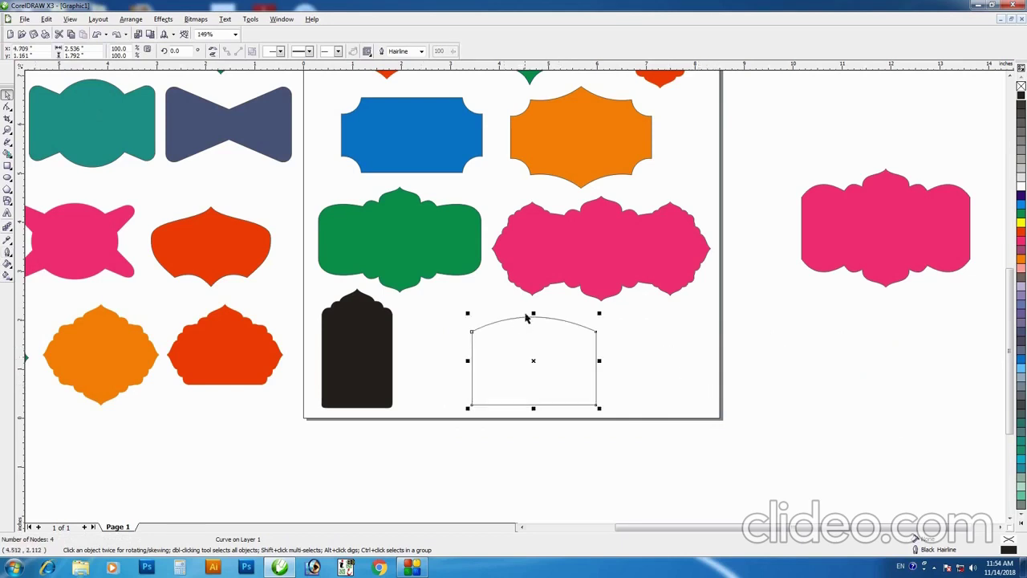
- Mirror the arched shape downward, weld both halves into a barrel, and fill it pink
drag(532, 312, 540, 394)
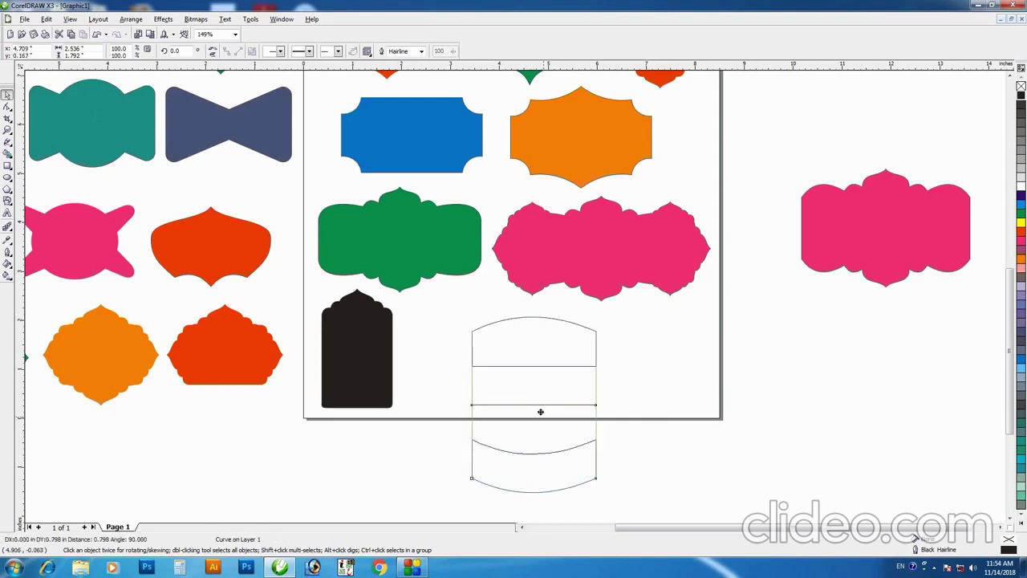
drag(540, 394, 521, 354)
click(278, 50)
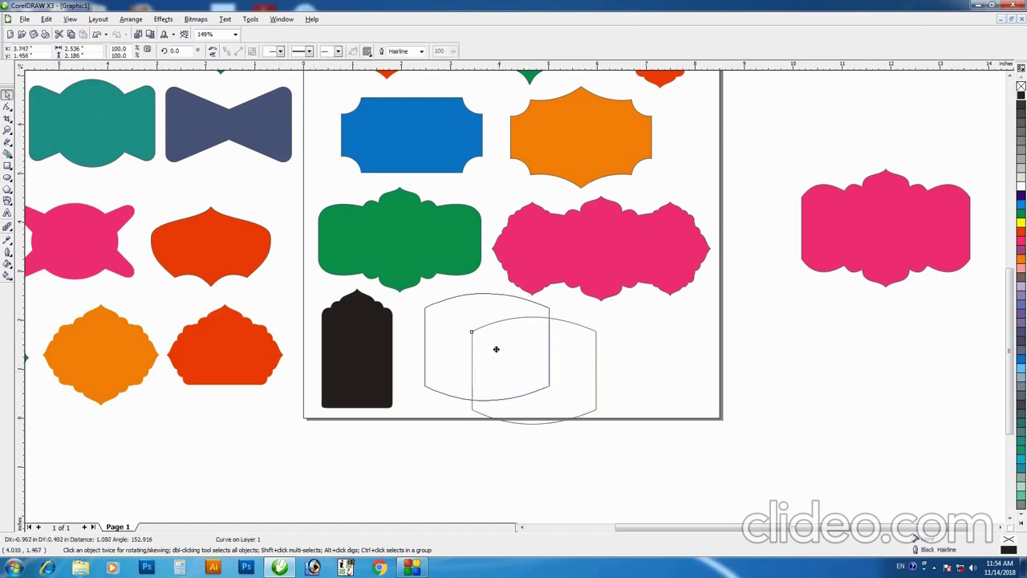
click(1022, 242)
- Duplicate the pink barrel to the right and fill the left one orange
drag(479, 351, 630, 357)
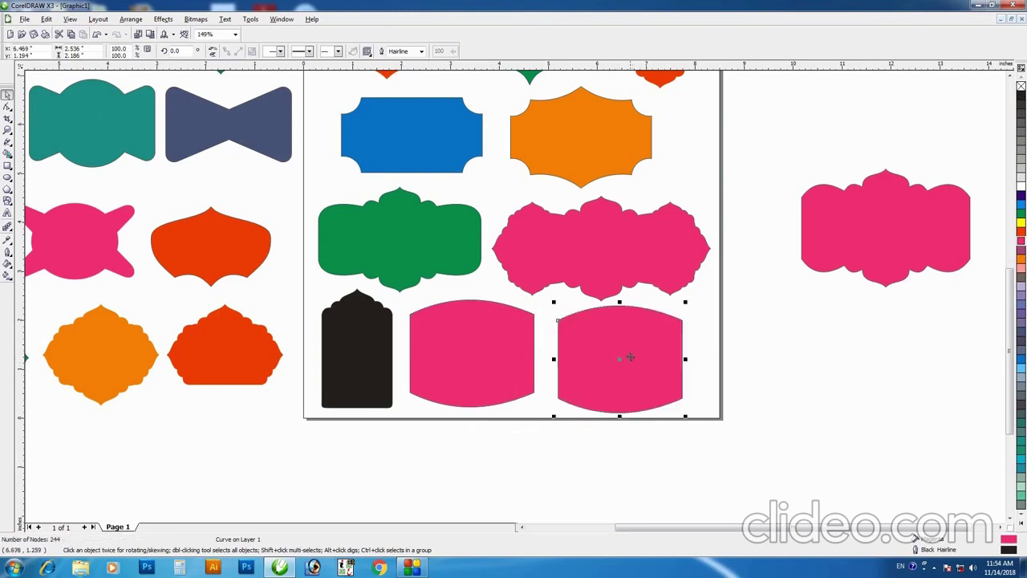
click(618, 250)
click(494, 361)
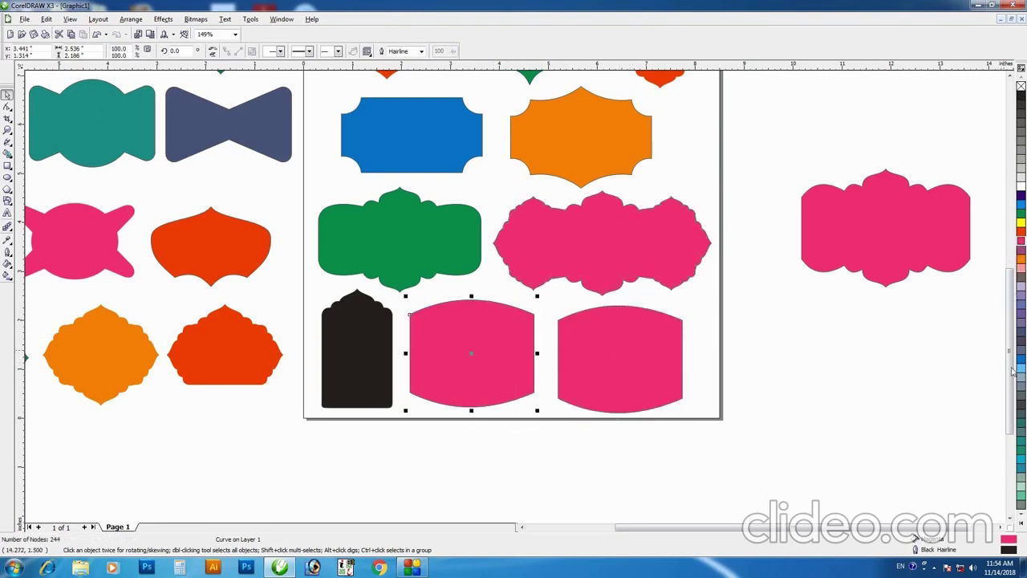
click(1020, 258)
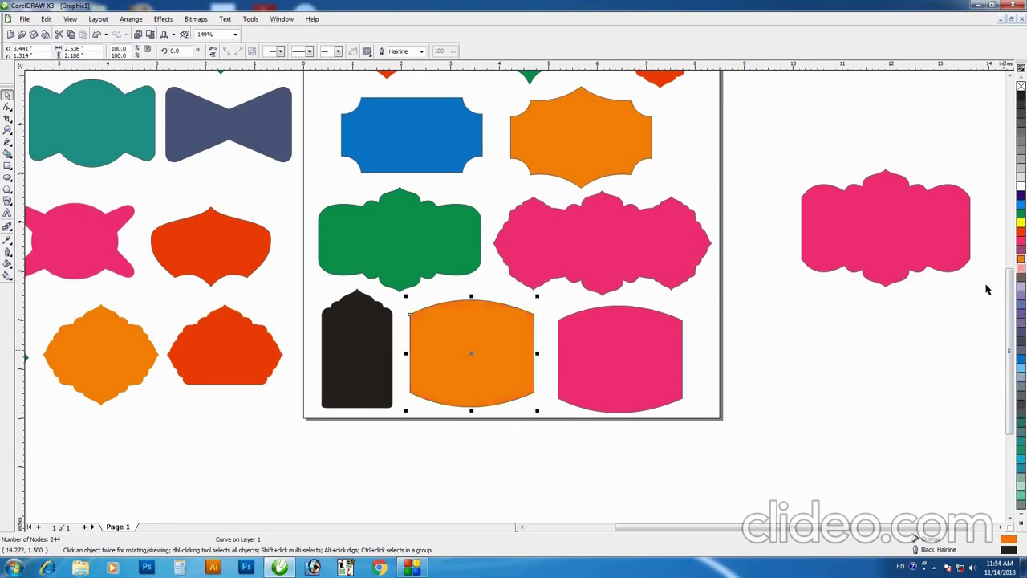
click(680, 368)
- Zoom in on the pink barrel and place circles over all four of its corners
key(z)
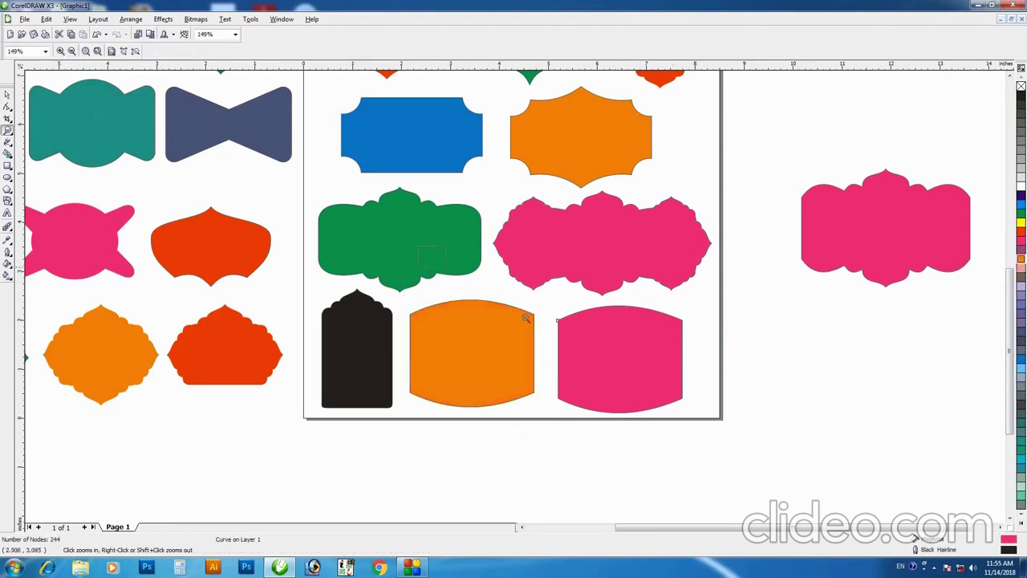
click(767, 454)
key(space)
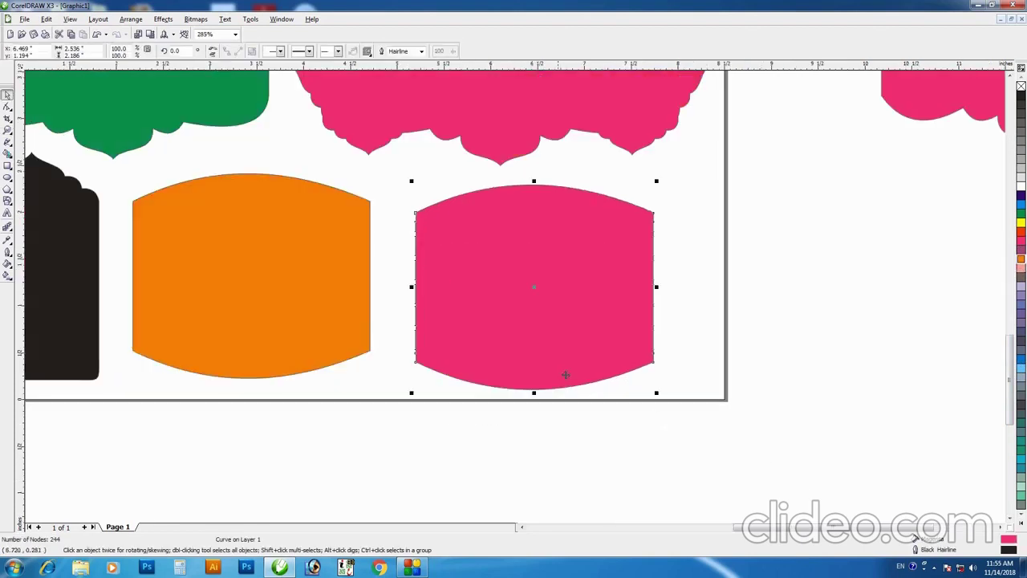
click(560, 301)
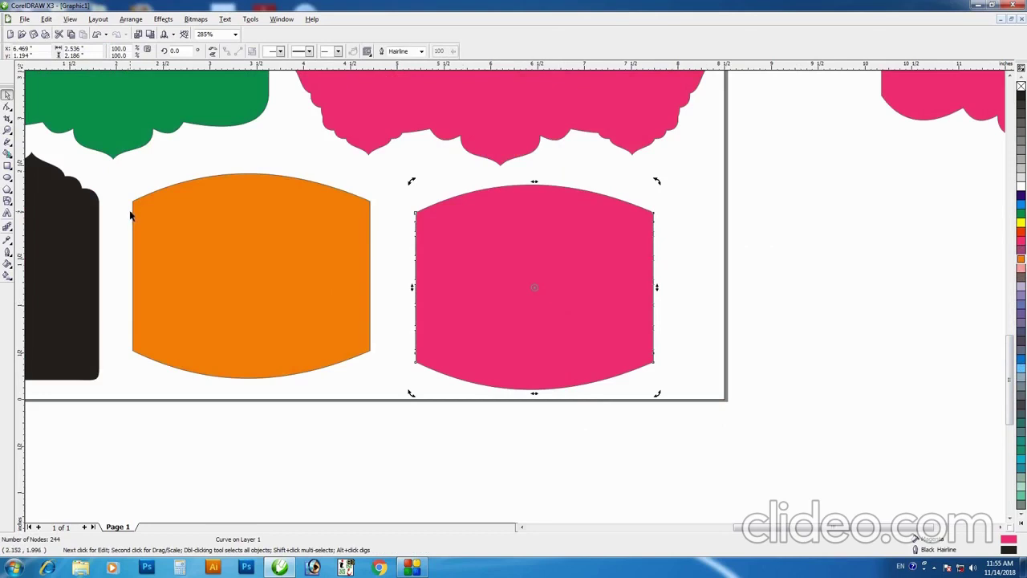
click(7, 177)
mouse_move(393, 181)
mouse_down()
mouse_move(431, 234)
mouse_move(458, 245)
mouse_up()
key(space)
drag(434, 203, 658, 203)
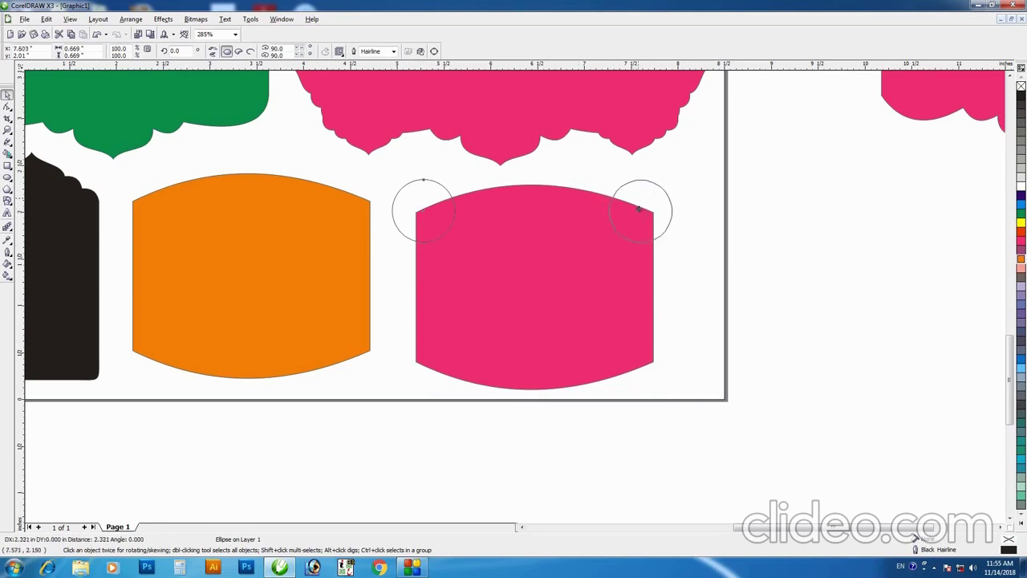
shift+click(410, 200)
drag(444, 188, 446, 349)
- Combine the four circles, trim them from the pink barrel, then delete the circles
shift+click(431, 226)
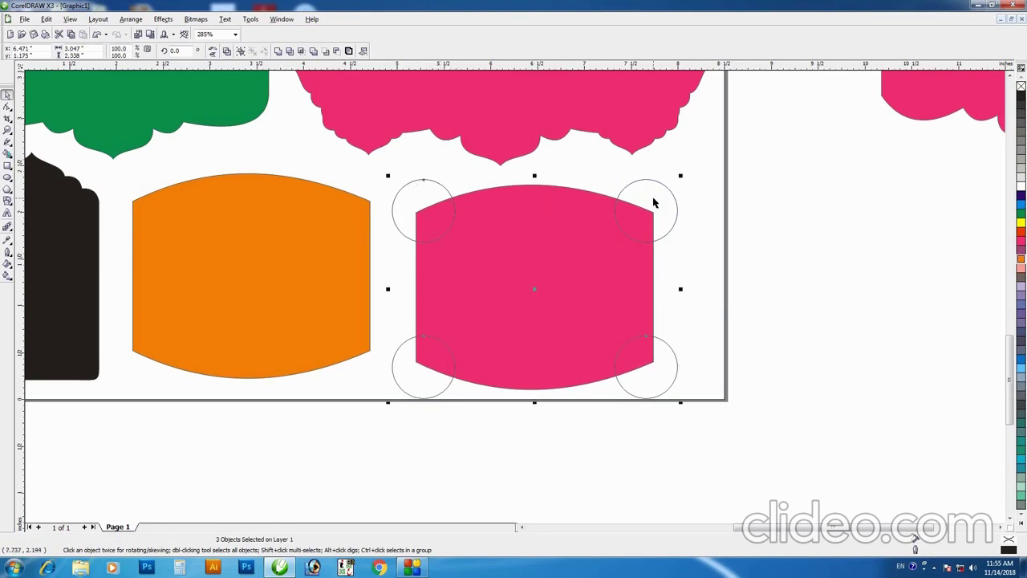
key(ctrl+l)
shift+click(555, 254)
click(280, 52)
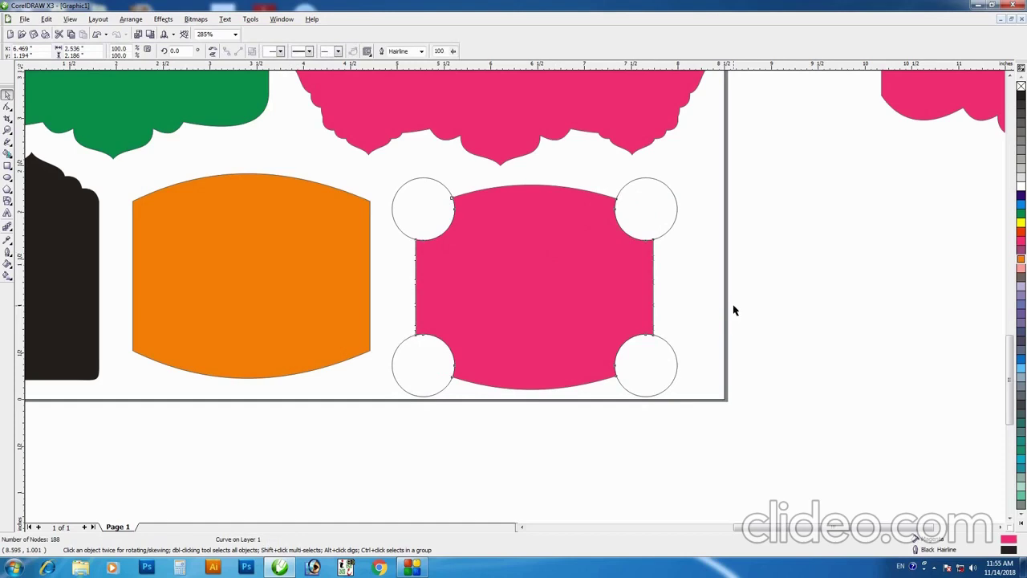
key(Delete)
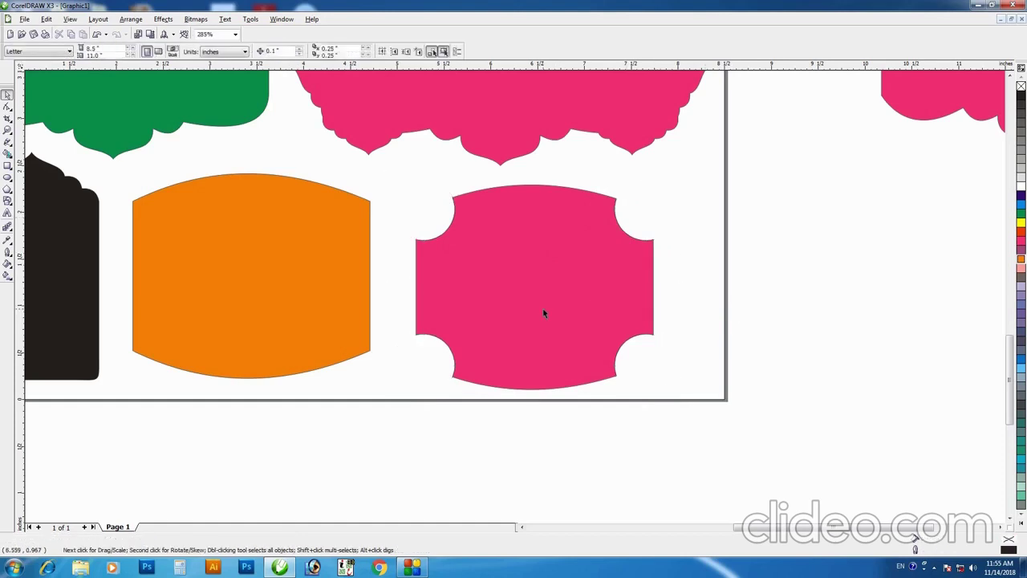
- Squash the notched pink label vertically, nudge it up-left, and zoom out
click(542, 310)
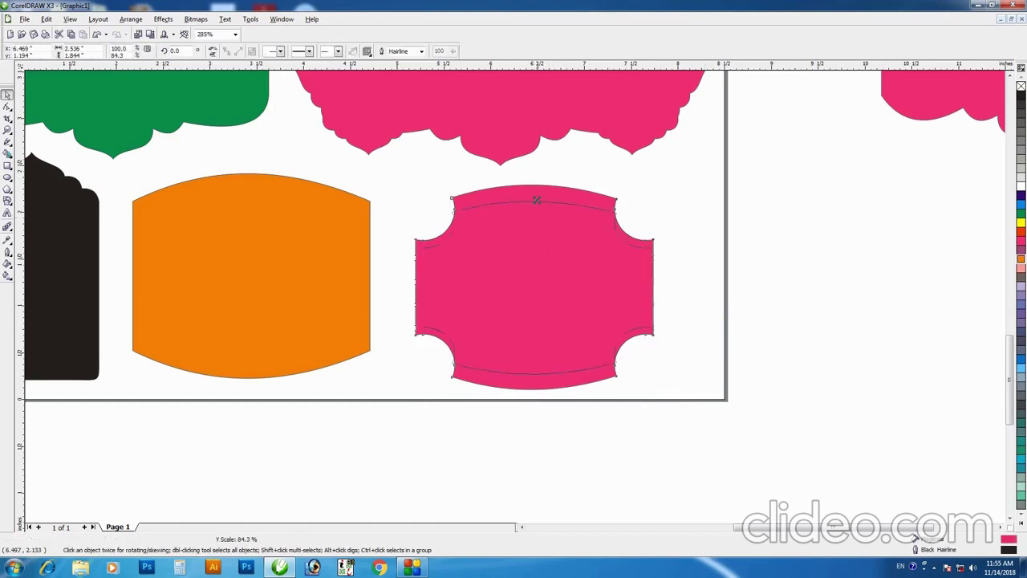
drag(534, 182, 533, 211)
drag(559, 287, 543, 276)
key(z)
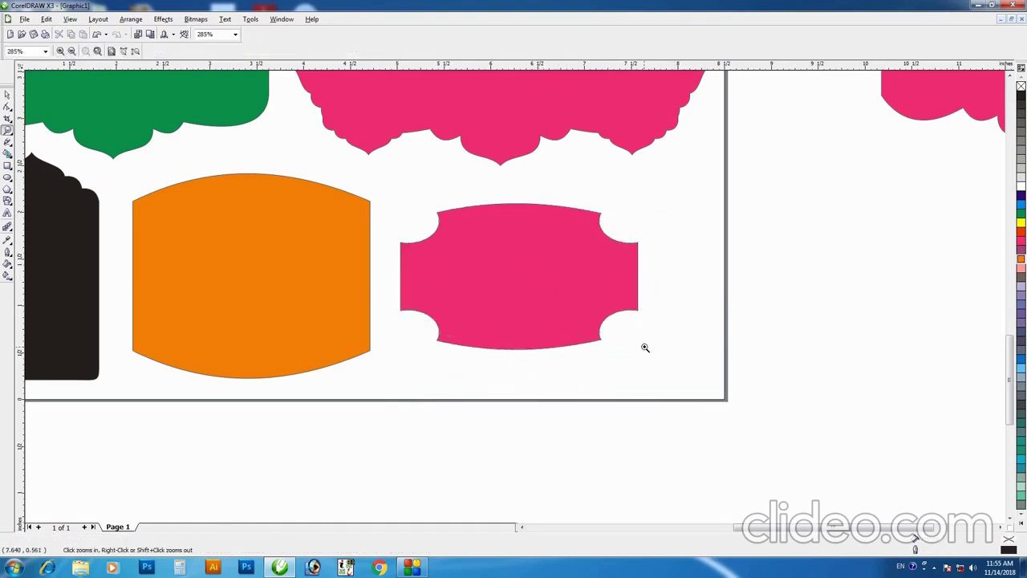
right_click(662, 369)
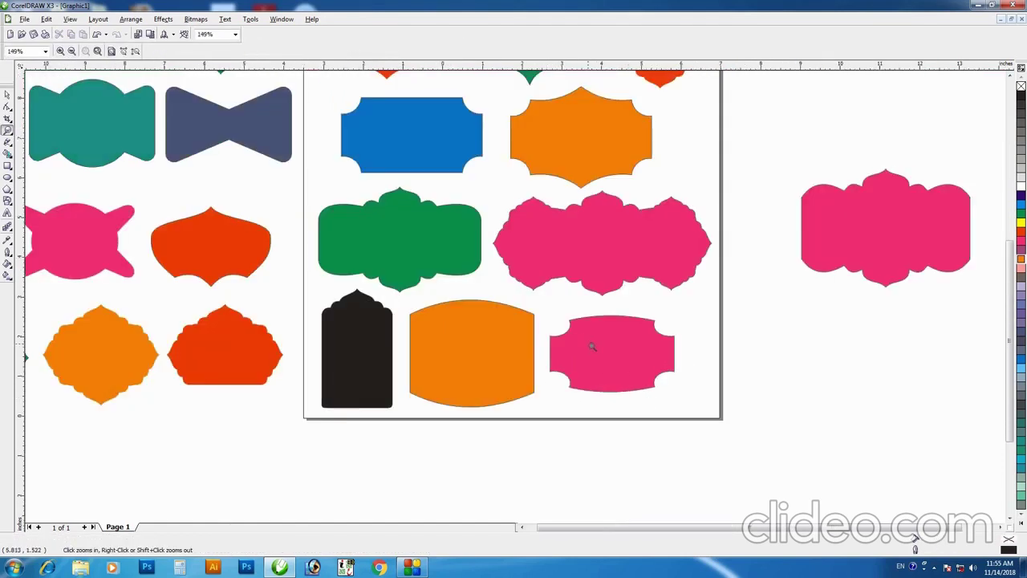
- Draw a four-node straight polyline beside the page with the Polyline tool
right_click(639, 379)
key(space)
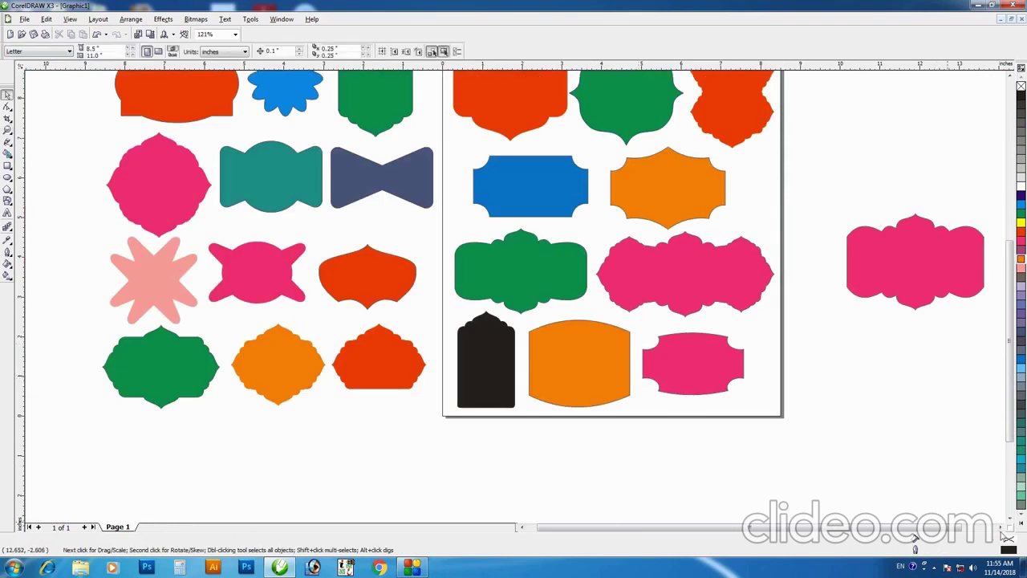
scroll(1002, 534, right, 1)
scroll(1003, 534, right, 1)
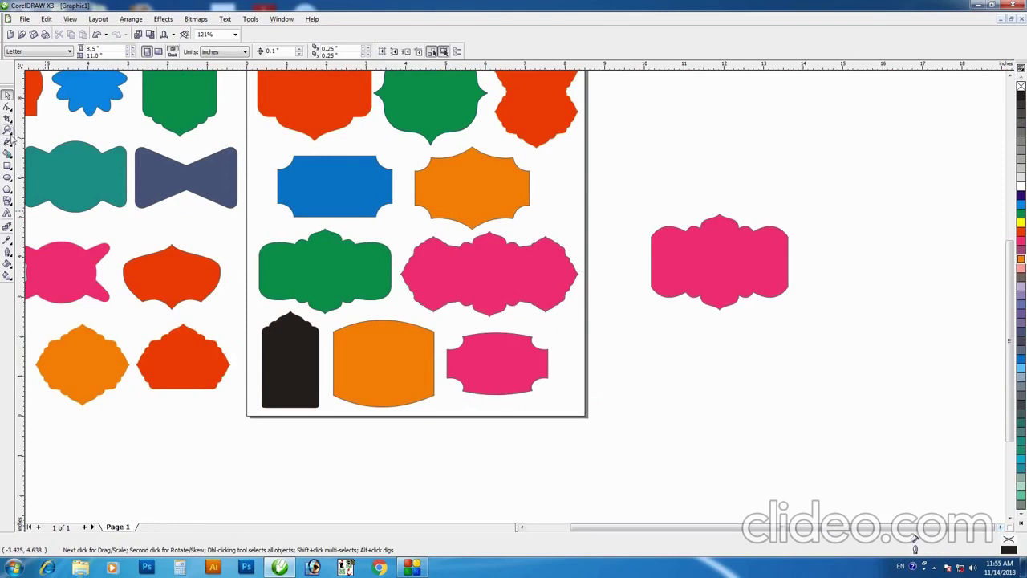
click(10, 142)
click(41, 147)
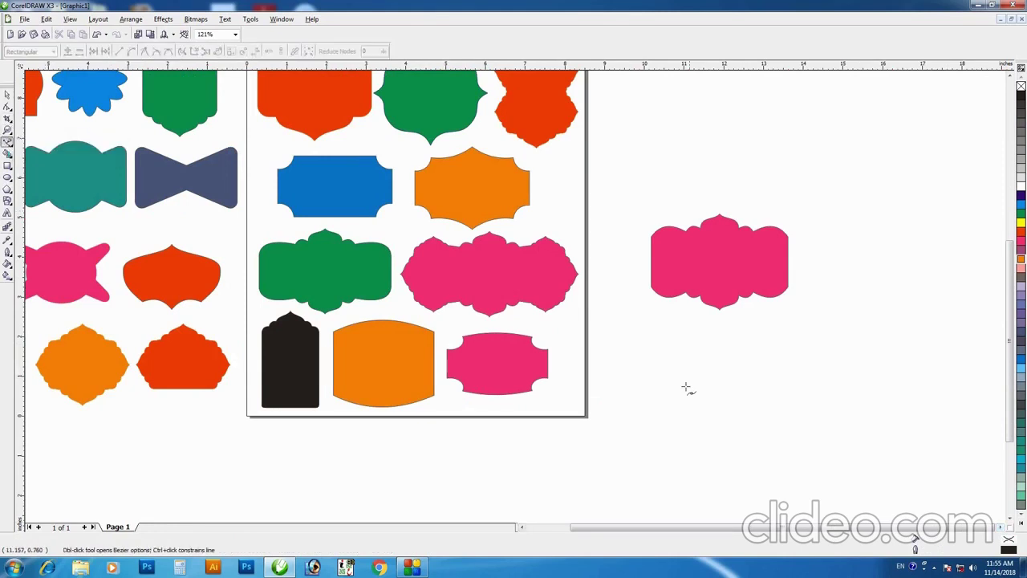
click(692, 427)
click(627, 360)
click(651, 347)
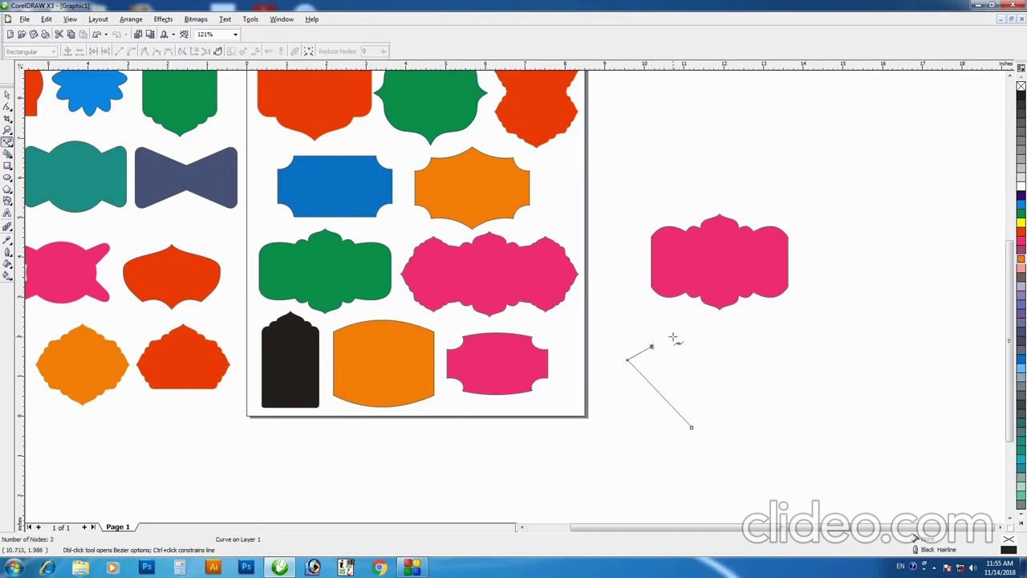
click(674, 336)
key(space)
- Convert the line's segments to curves and bend the upper and lower segments into arcs
key(z)
scroll(741, 451, down, 1)
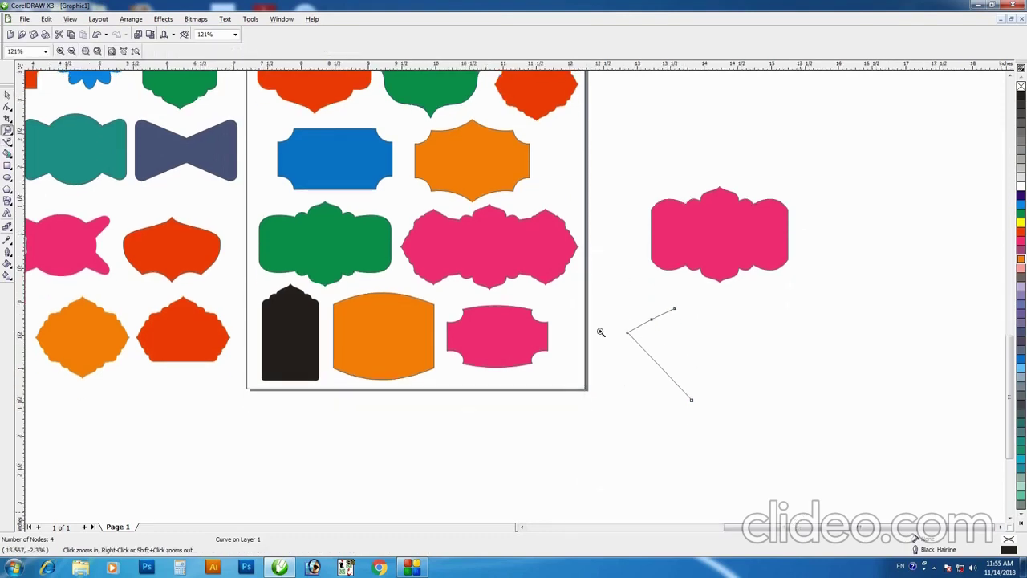
click(600, 328)
click(7, 106)
drag(360, 139, 610, 349)
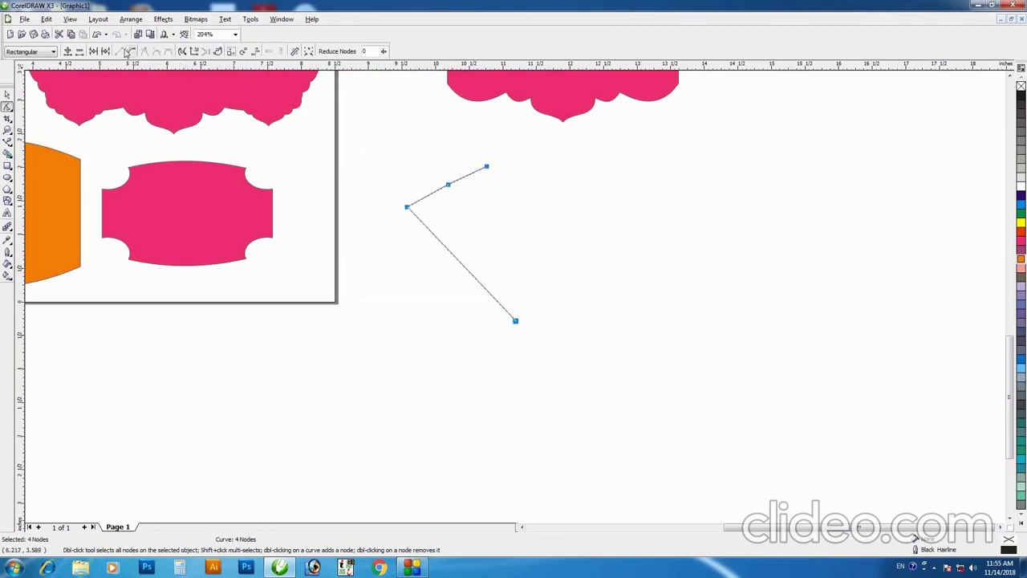
click(408, 208)
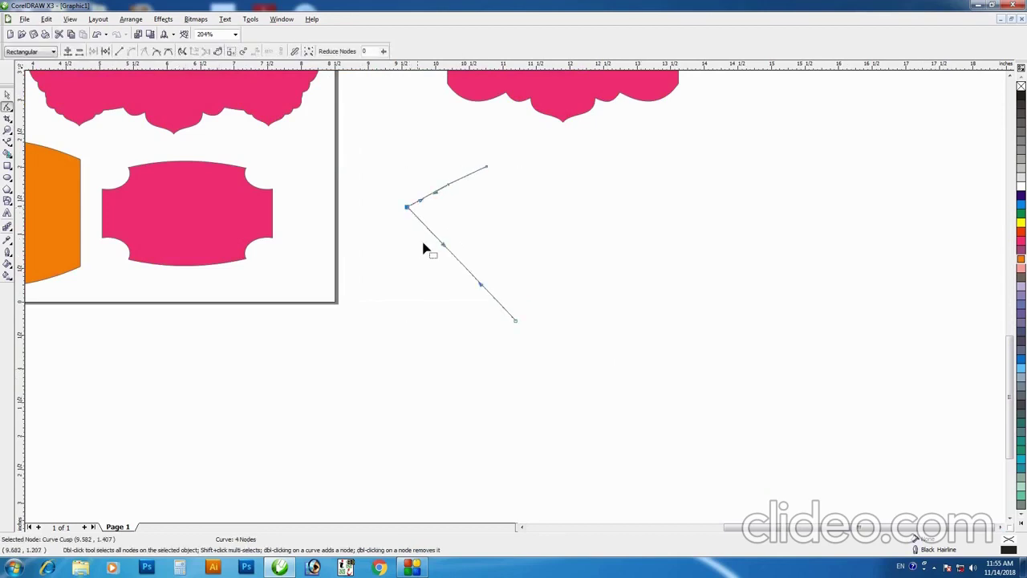
drag(442, 243, 412, 298)
drag(433, 197, 473, 195)
click(516, 321)
- Align the curve's top and bottom end nodes vertically with Align Nodes
drag(527, 136, 478, 392)
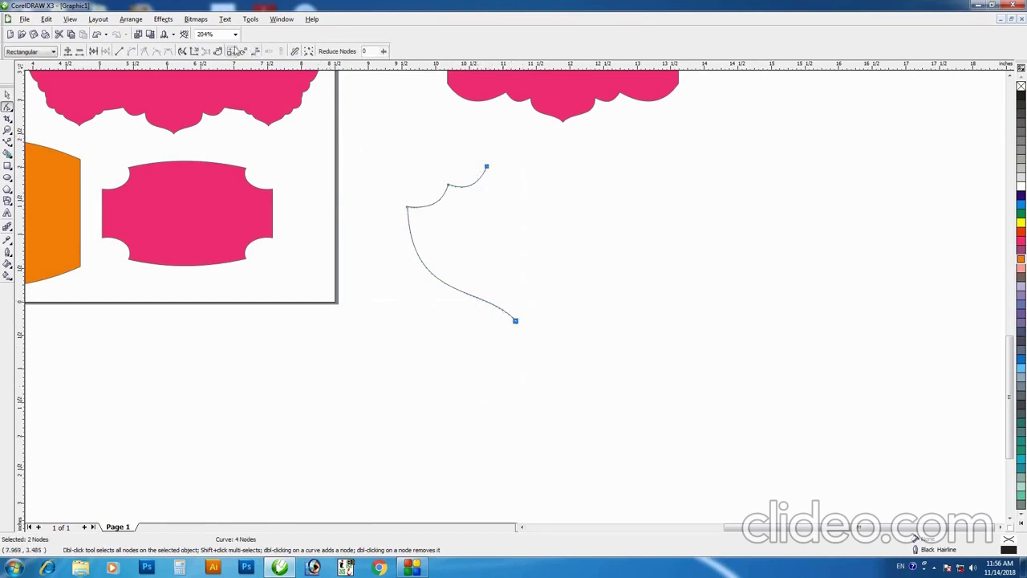
click(256, 51)
click(505, 256)
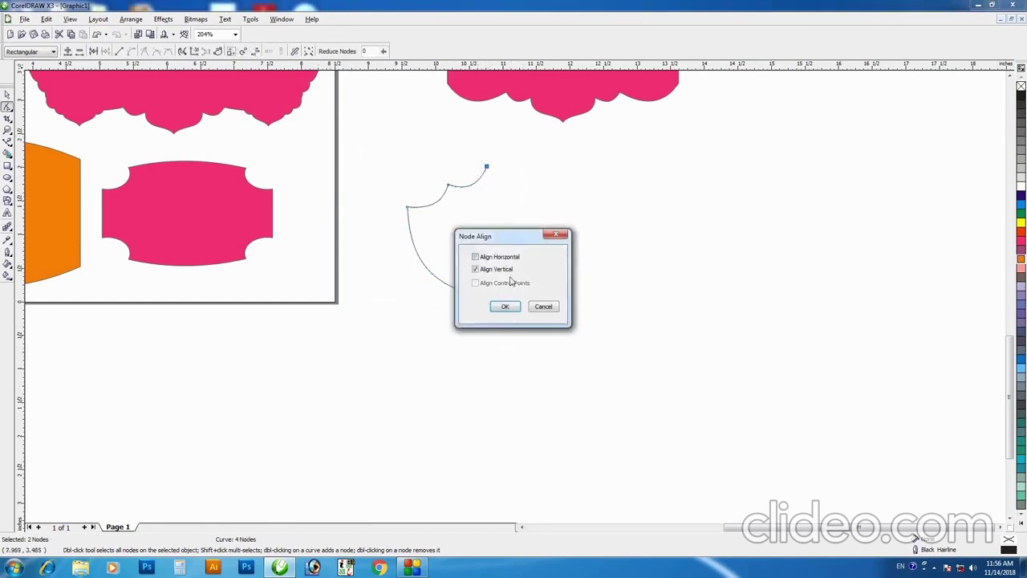
click(504, 306)
key(space)
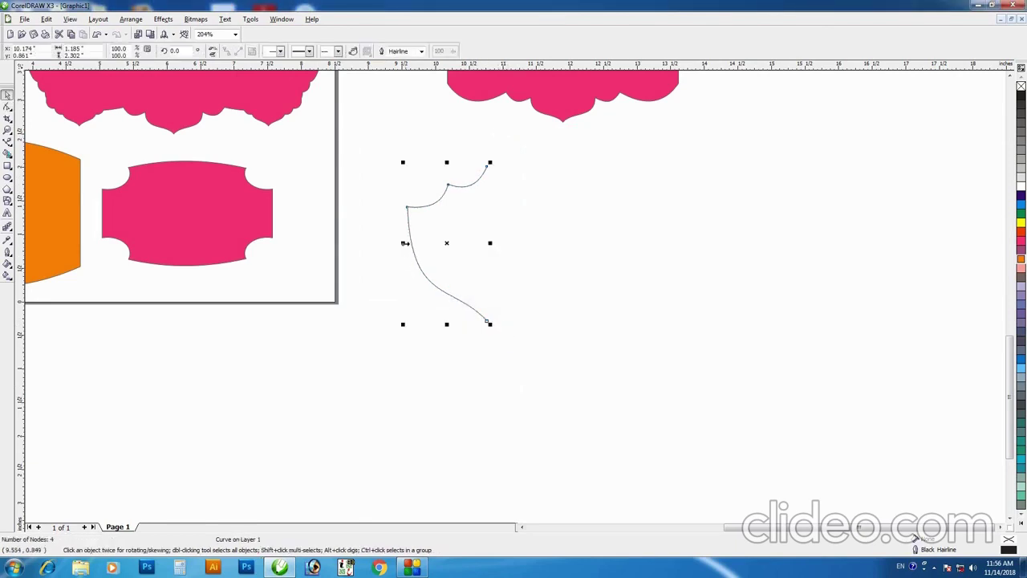
- Mirror a copy of the half outline to the right and combine both halves
key(space)
drag(444, 295, 438, 298)
key(space)
drag(402, 242, 534, 246)
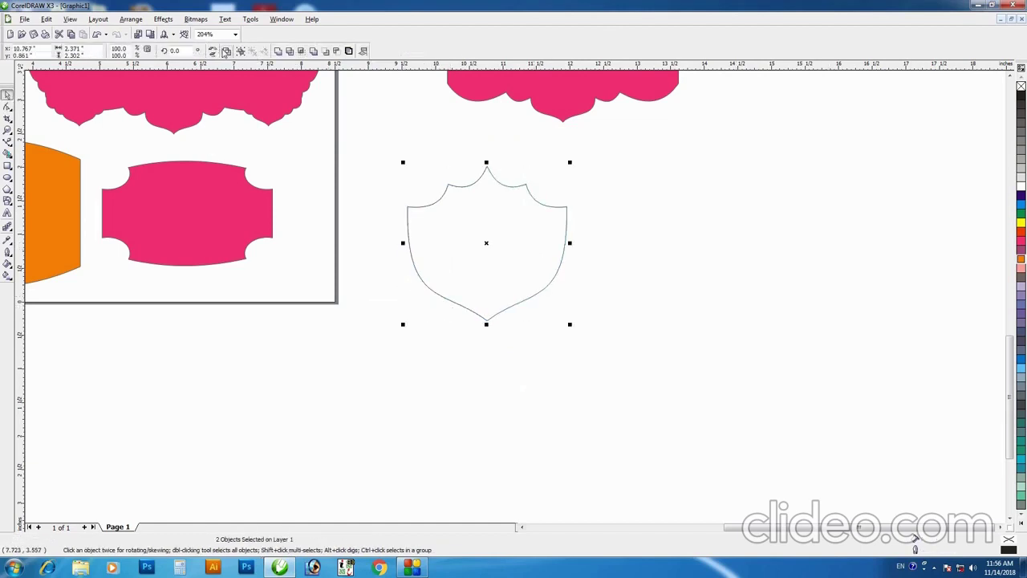
click(227, 51)
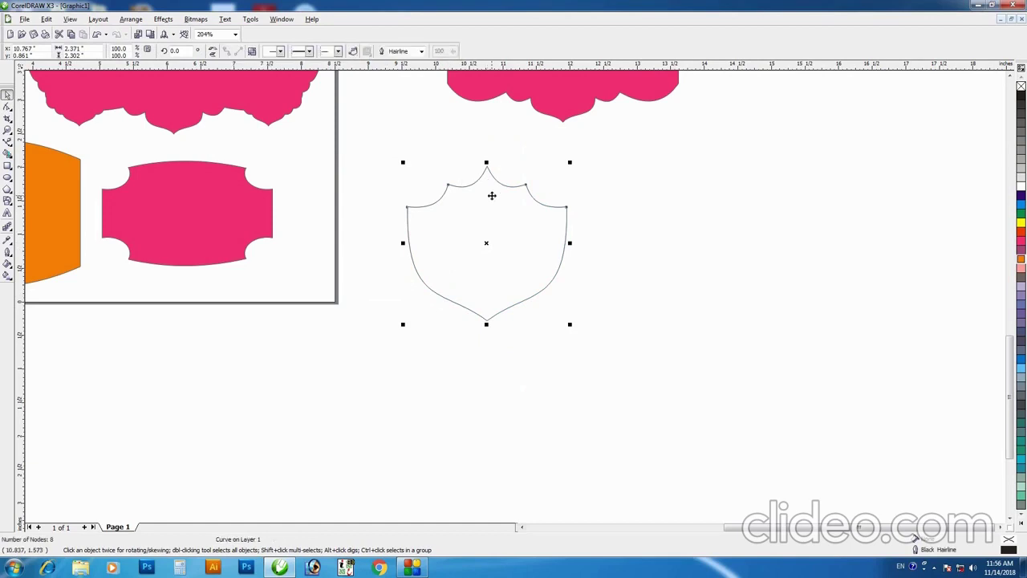
- Adjust the shield's top and bottom nodes, fill it green, and shift it up-left
key(F10)
click(487, 168)
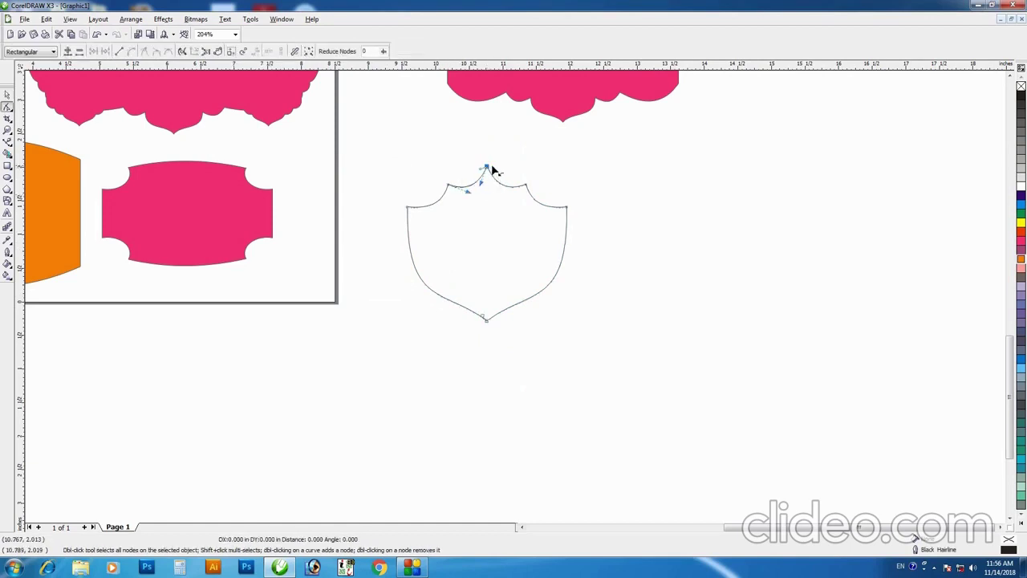
click(487, 322)
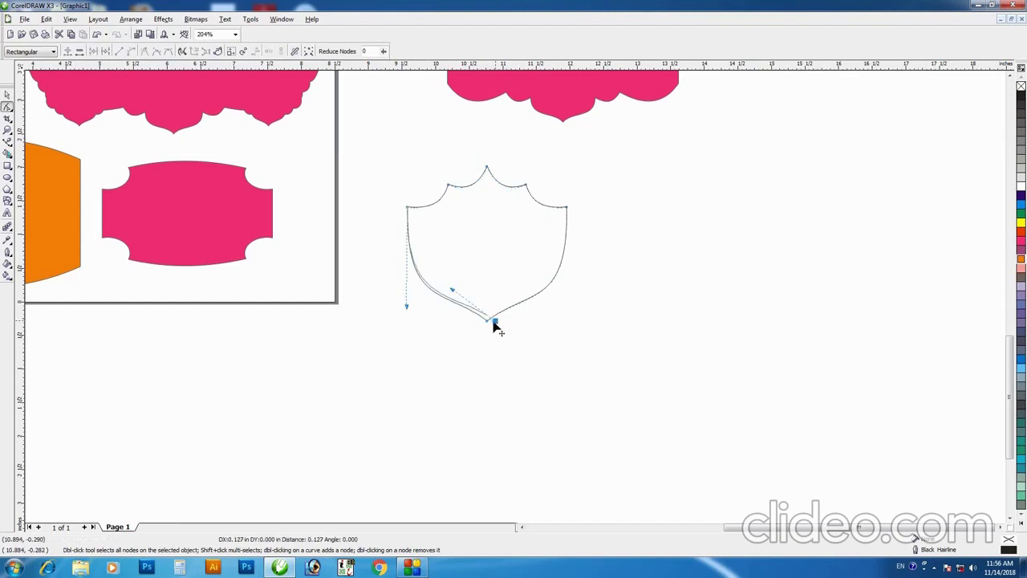
key(space)
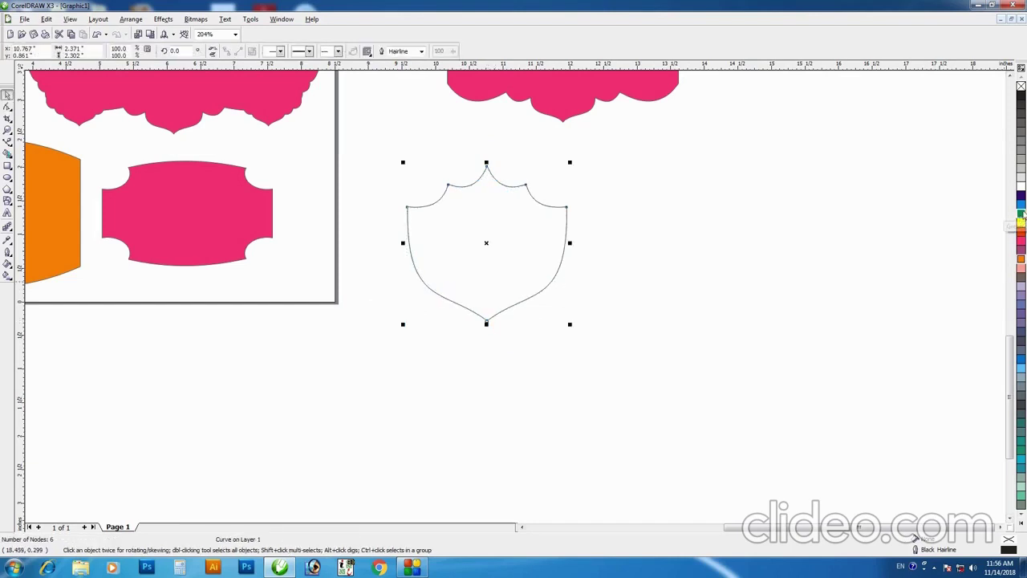
click(1020, 217)
drag(492, 218, 461, 202)
- Lower the shield's top point slightly and position the green shield beside the page
key(F10)
drag(455, 152, 455, 158)
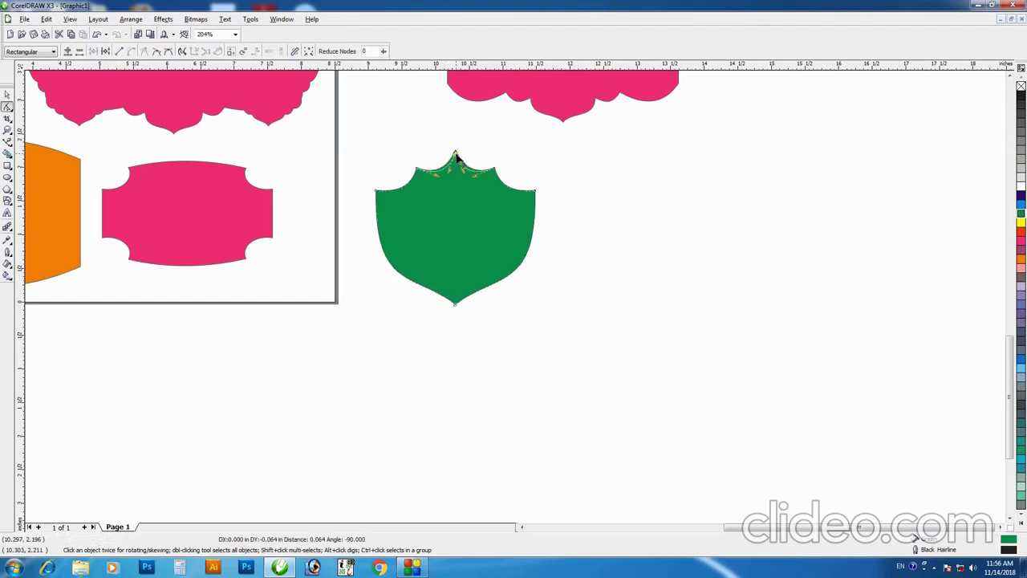
key(space)
click(460, 247)
drag(489, 229, 480, 221)
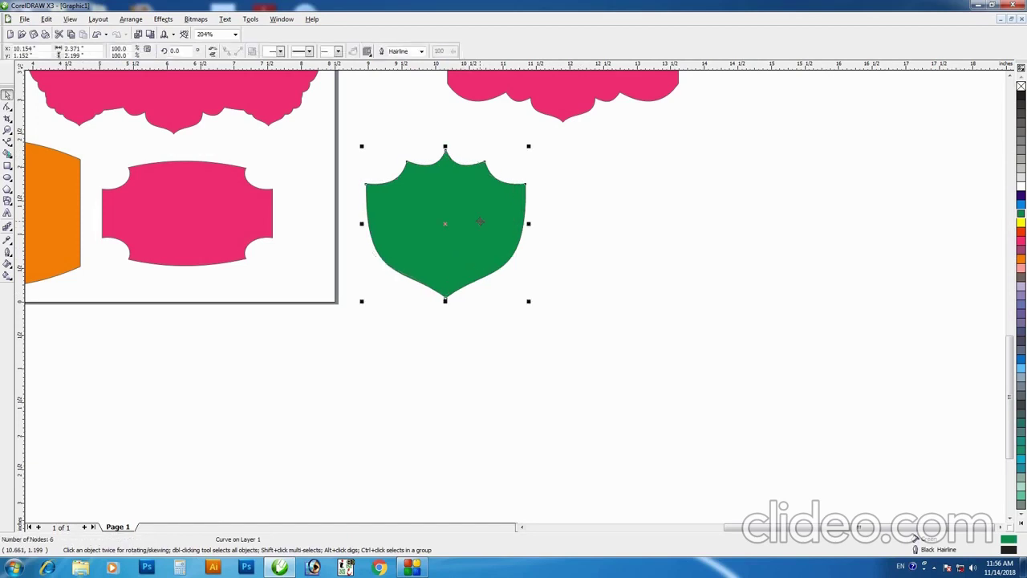
drag(480, 221, 475, 217)
key(z)
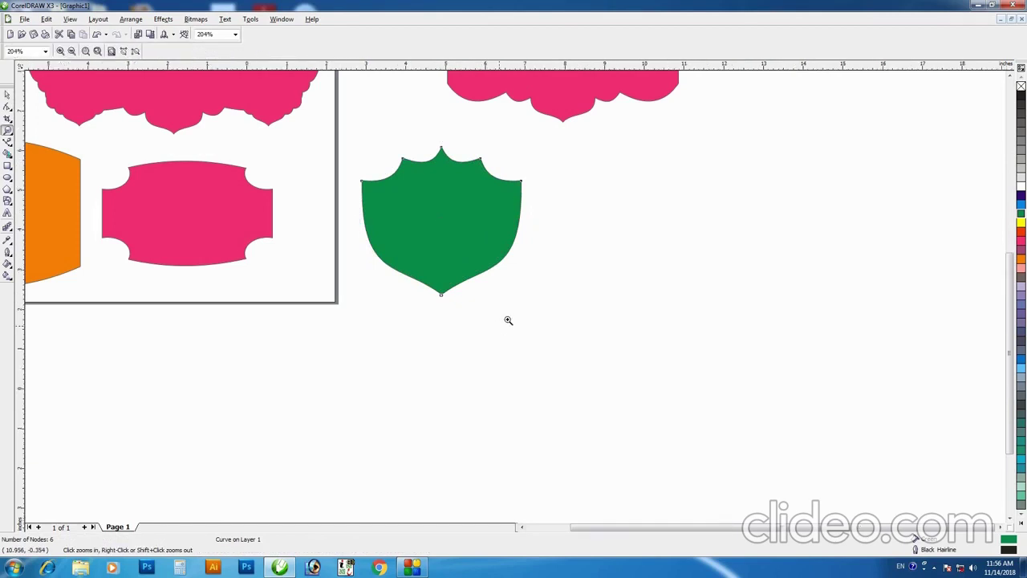
right_click(506, 319)
key(space)
click(614, 405)
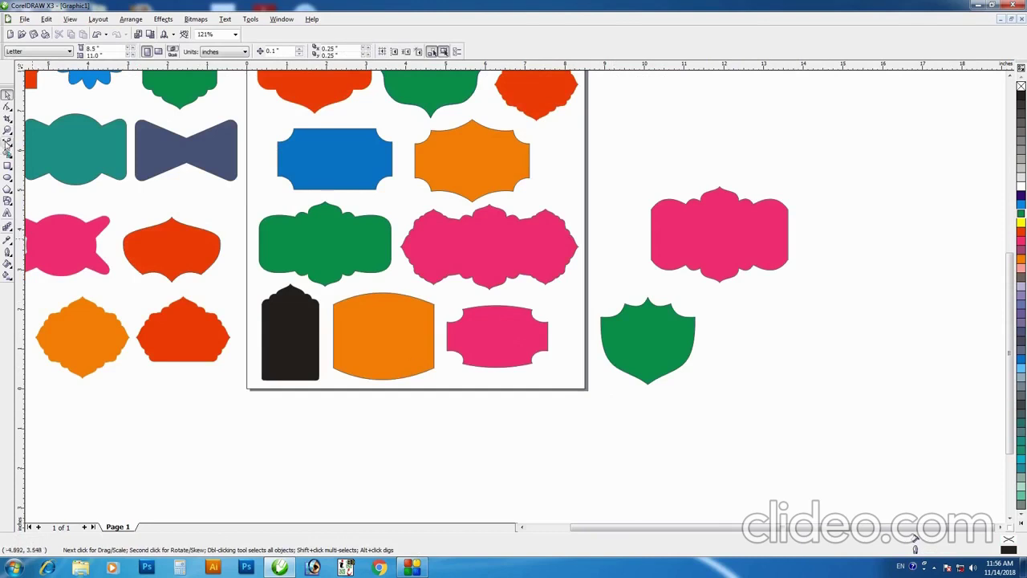
- Open Save (Ctrl+S) and browse to the Working folder on Soft & gallery (E:)
click(8, 142)
click(548, 449)
key(ctrl+s)
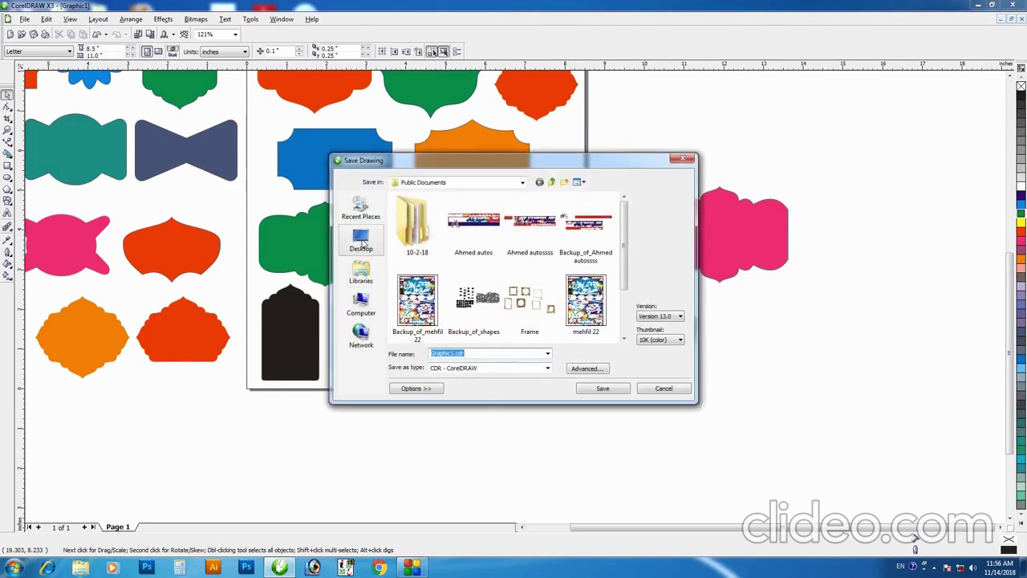
click(361, 305)
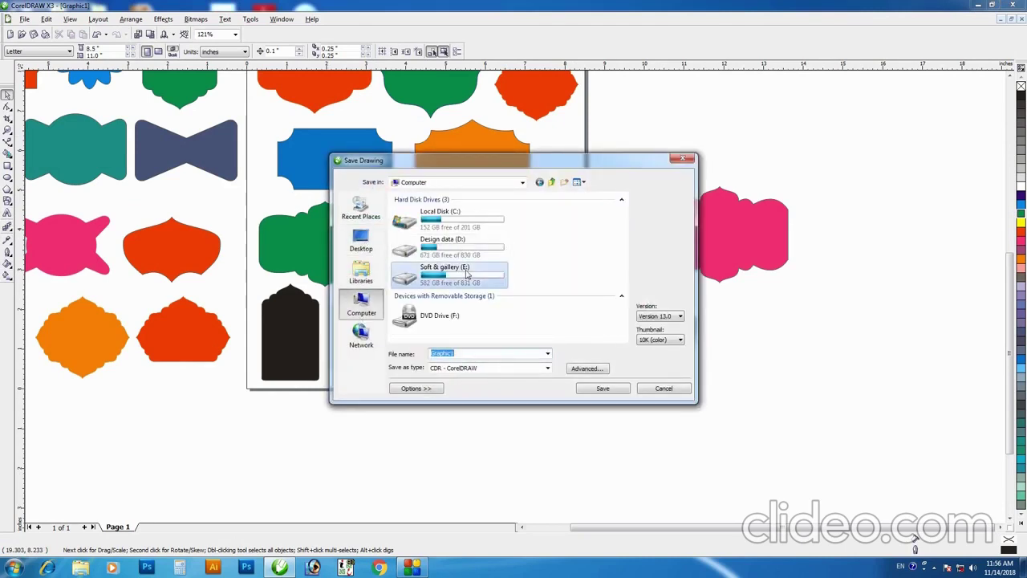
double_click(466, 274)
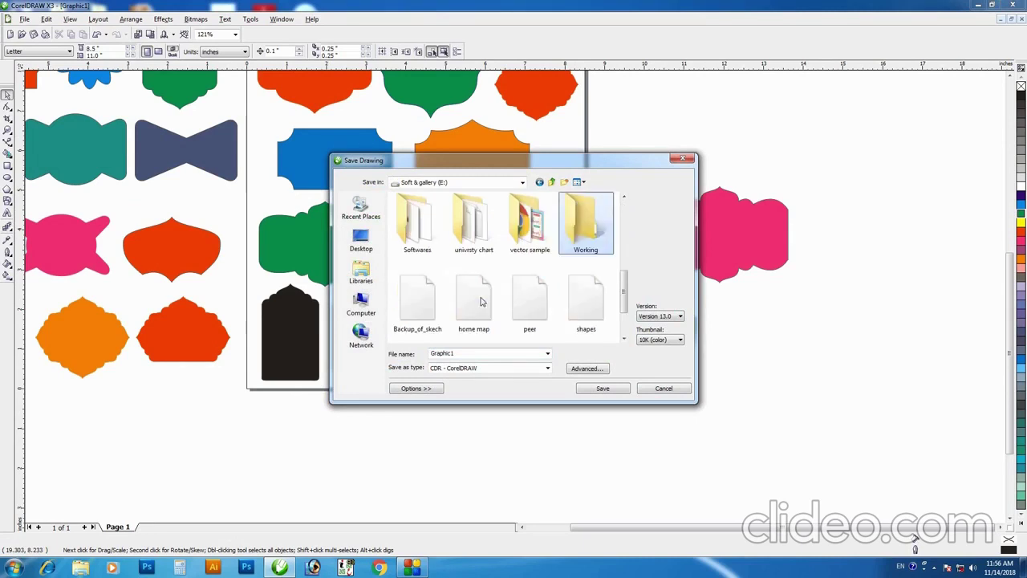
double_click(582, 231)
double_click(459, 353)
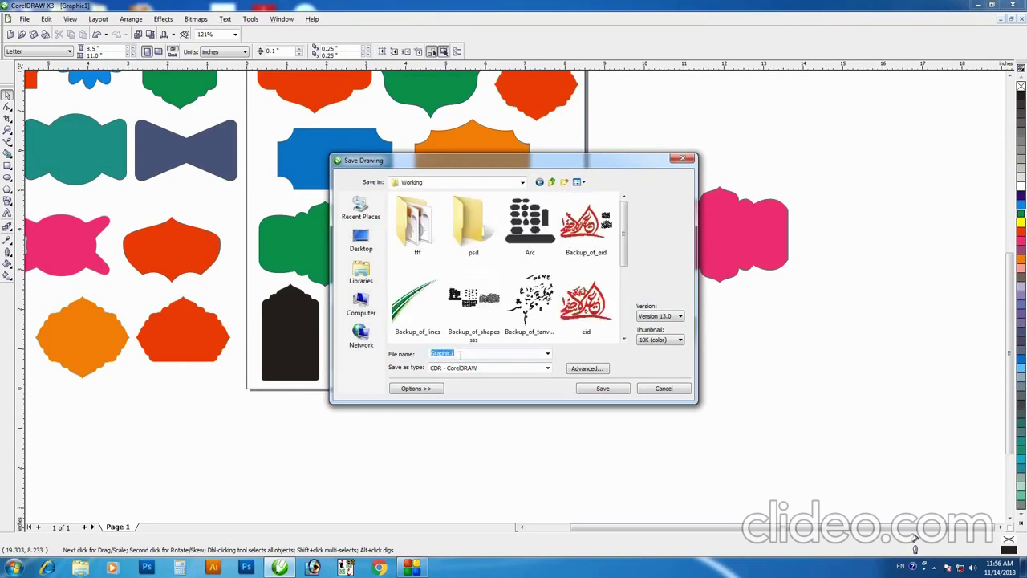